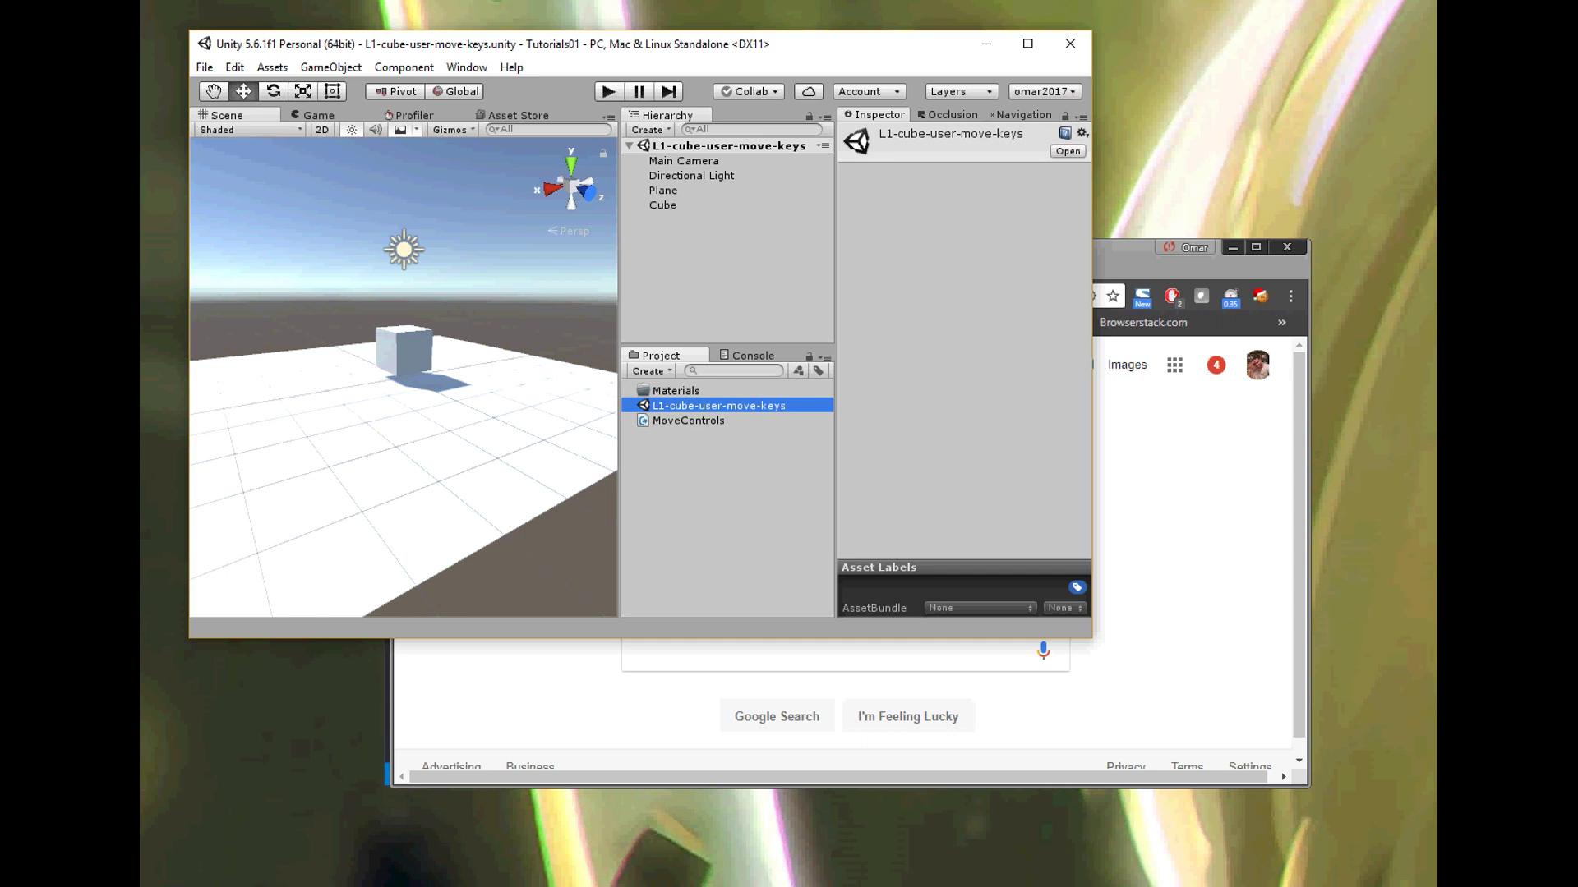
pyautogui.press('alt')
pyautogui.moveTo(354, 427)
pyautogui.keyDown('alt'); pyautogui.mouseDown()
pyautogui.moveTo(473, 448)
pyautogui.moveTo(360, 448)
pyautogui.mouseUp(); pyautogui.keyUp('alt')
pyautogui.keyDown('alt'); pyautogui.moveTo(493, 411); pyautogui.dragTo(511, 410); pyautogui.keyUp('alt')
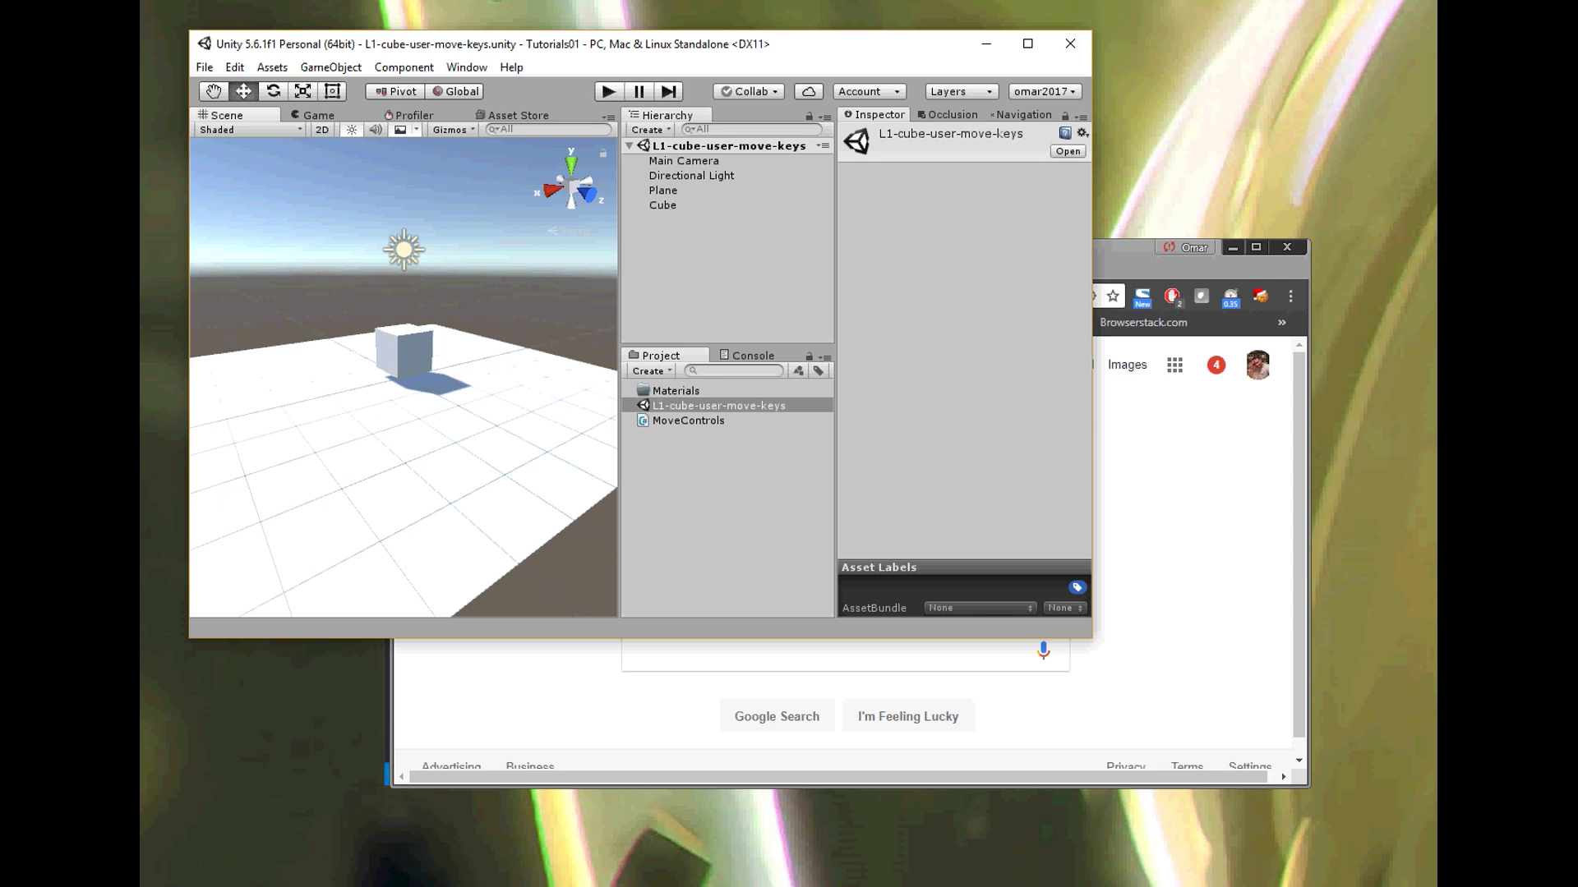
# Step: Switch to Chrome and run a Google image search for "3d textures floor"
pyautogui.hotkey('alt', 'Tab')
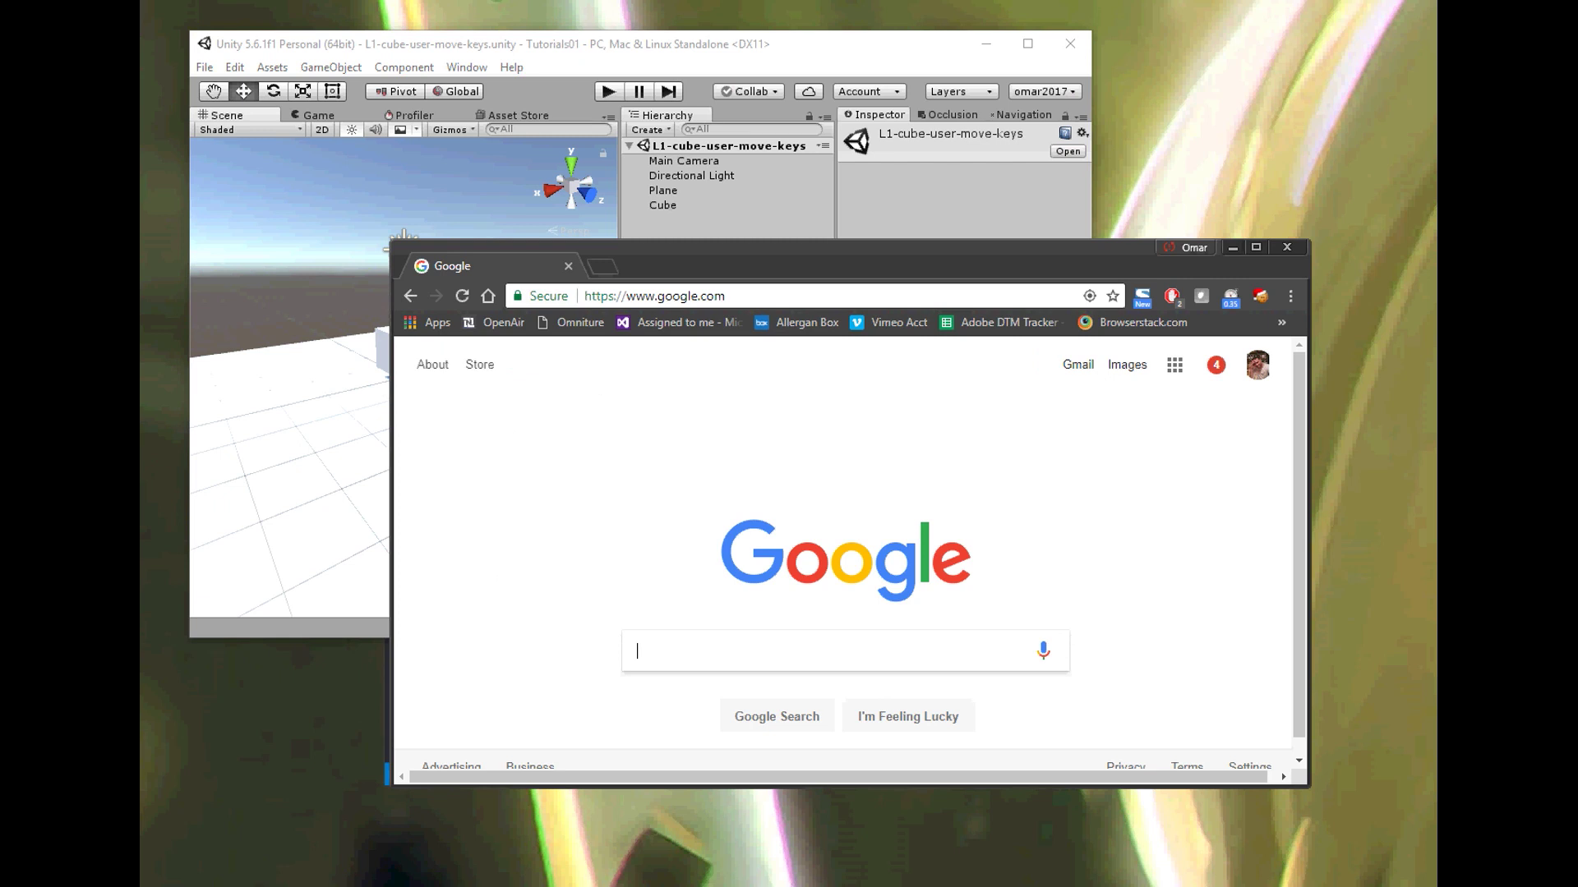
pyautogui.click(703, 658)
pyautogui.write('3d textures')
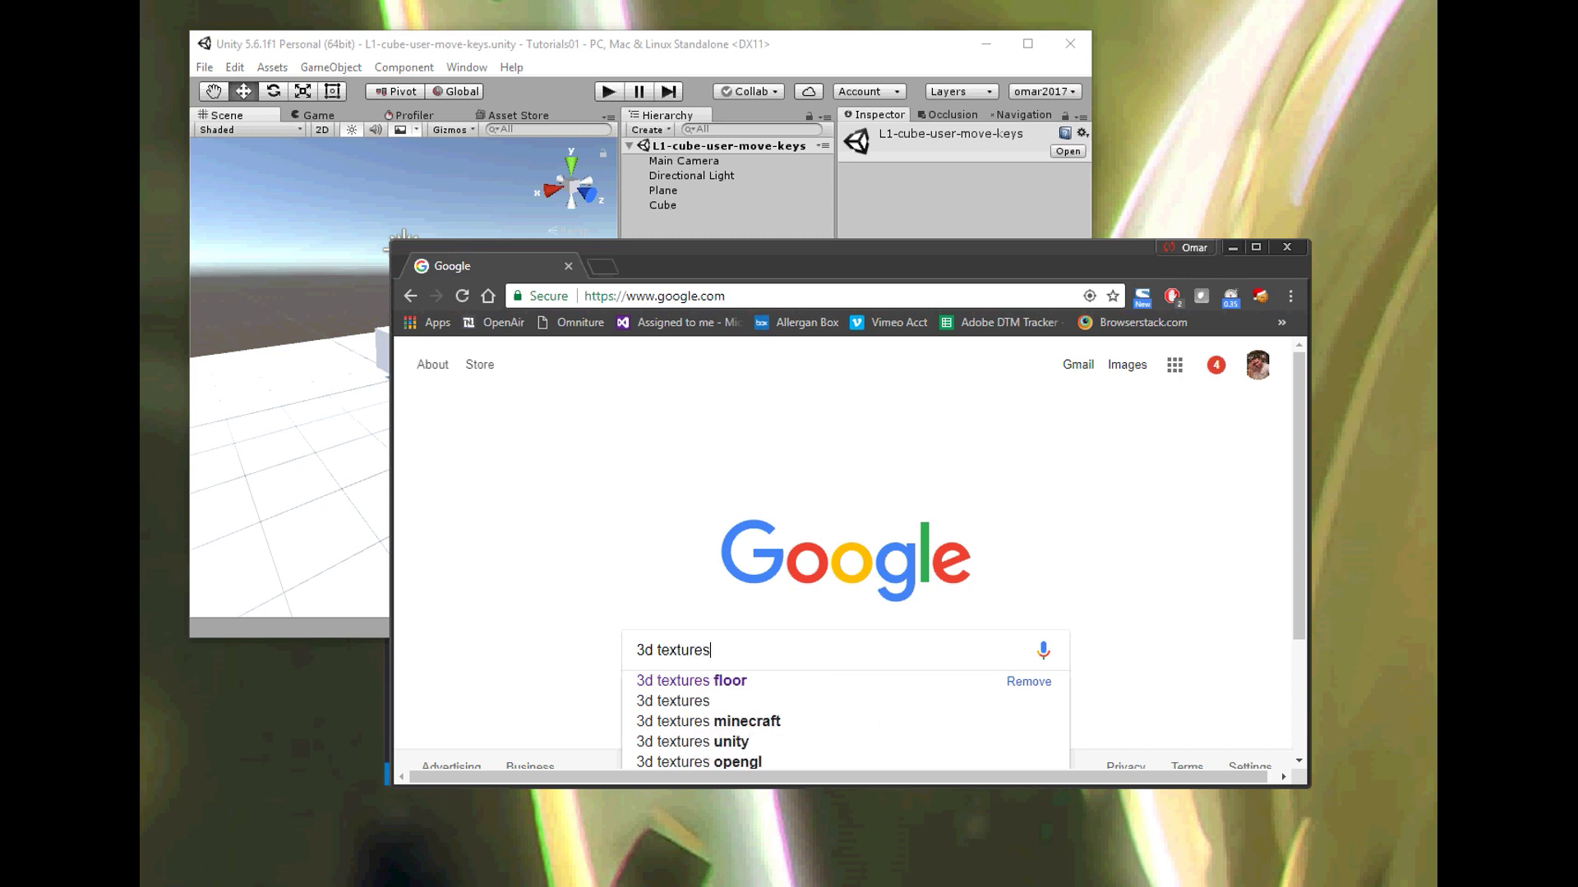
pyautogui.write(' floor')
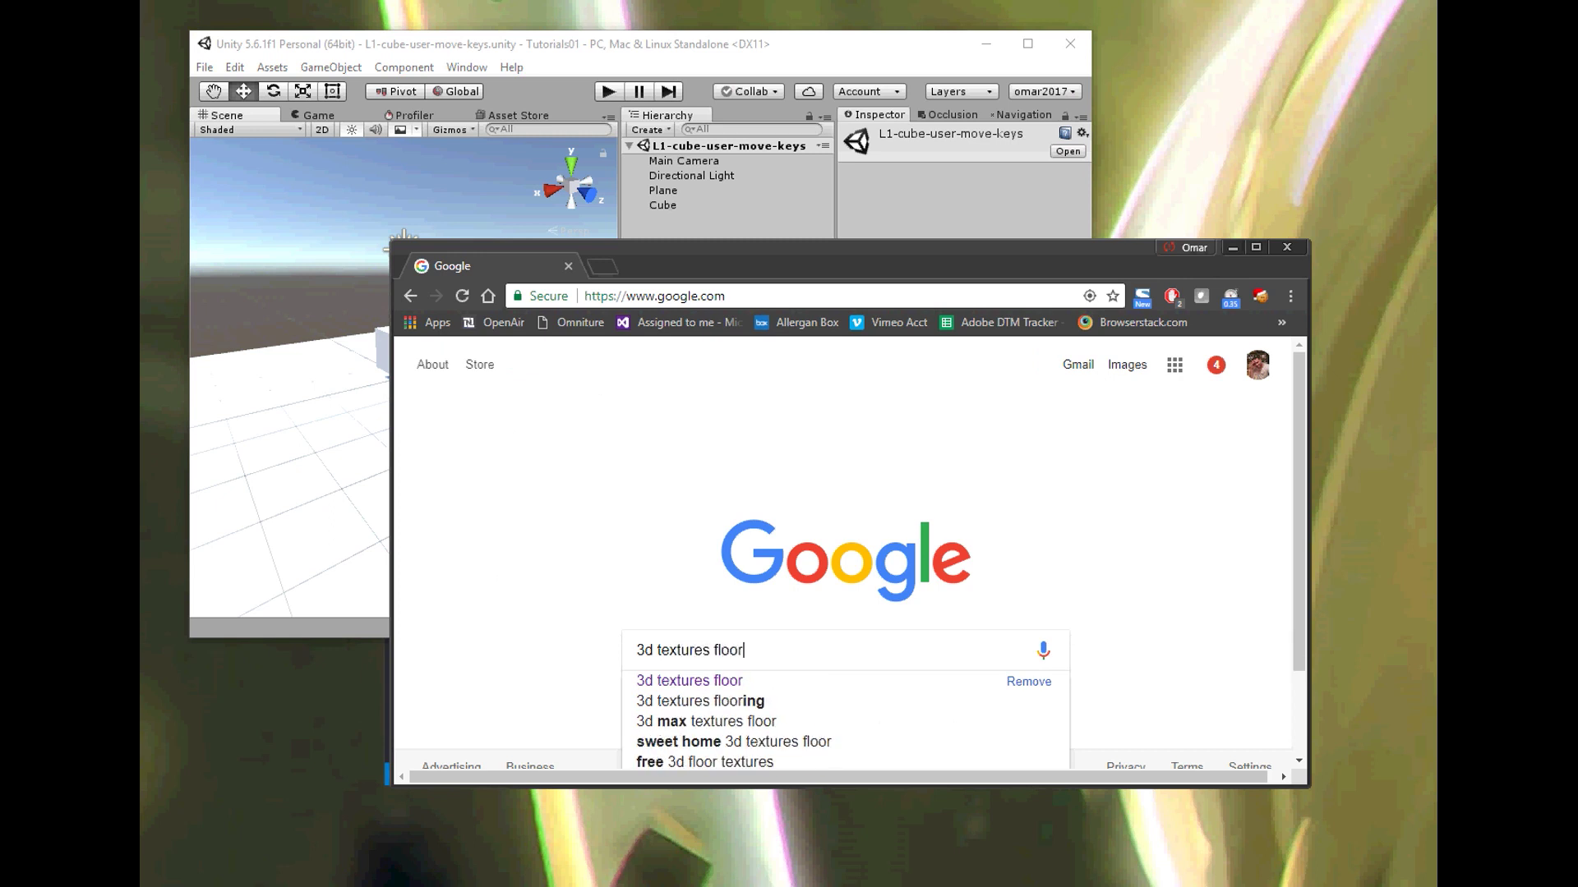
pyautogui.press('Return')
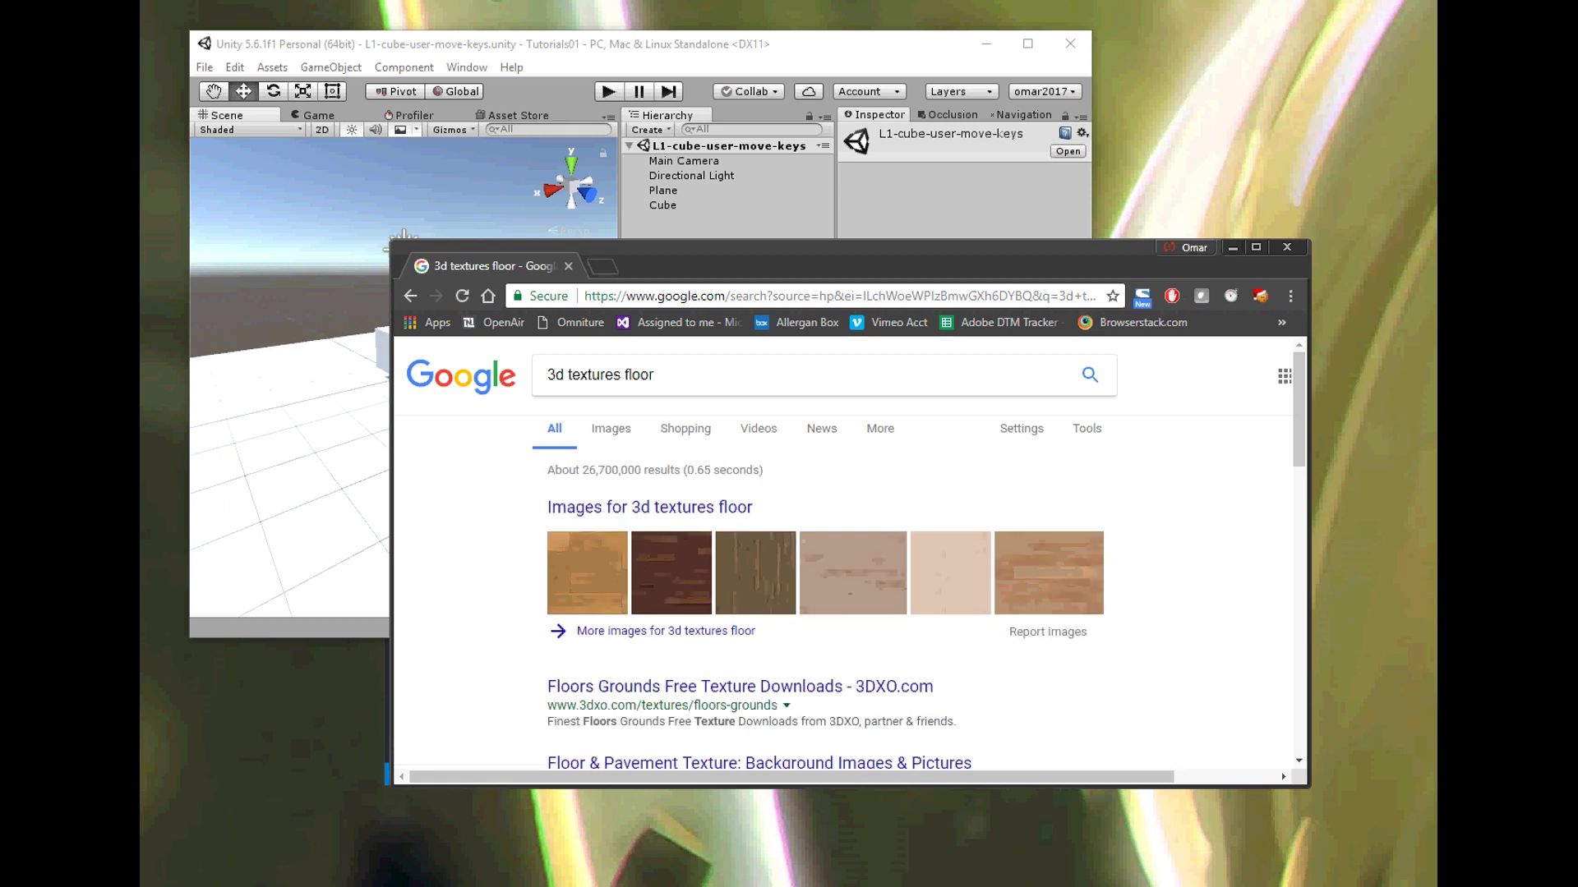
pyautogui.click(610, 428)
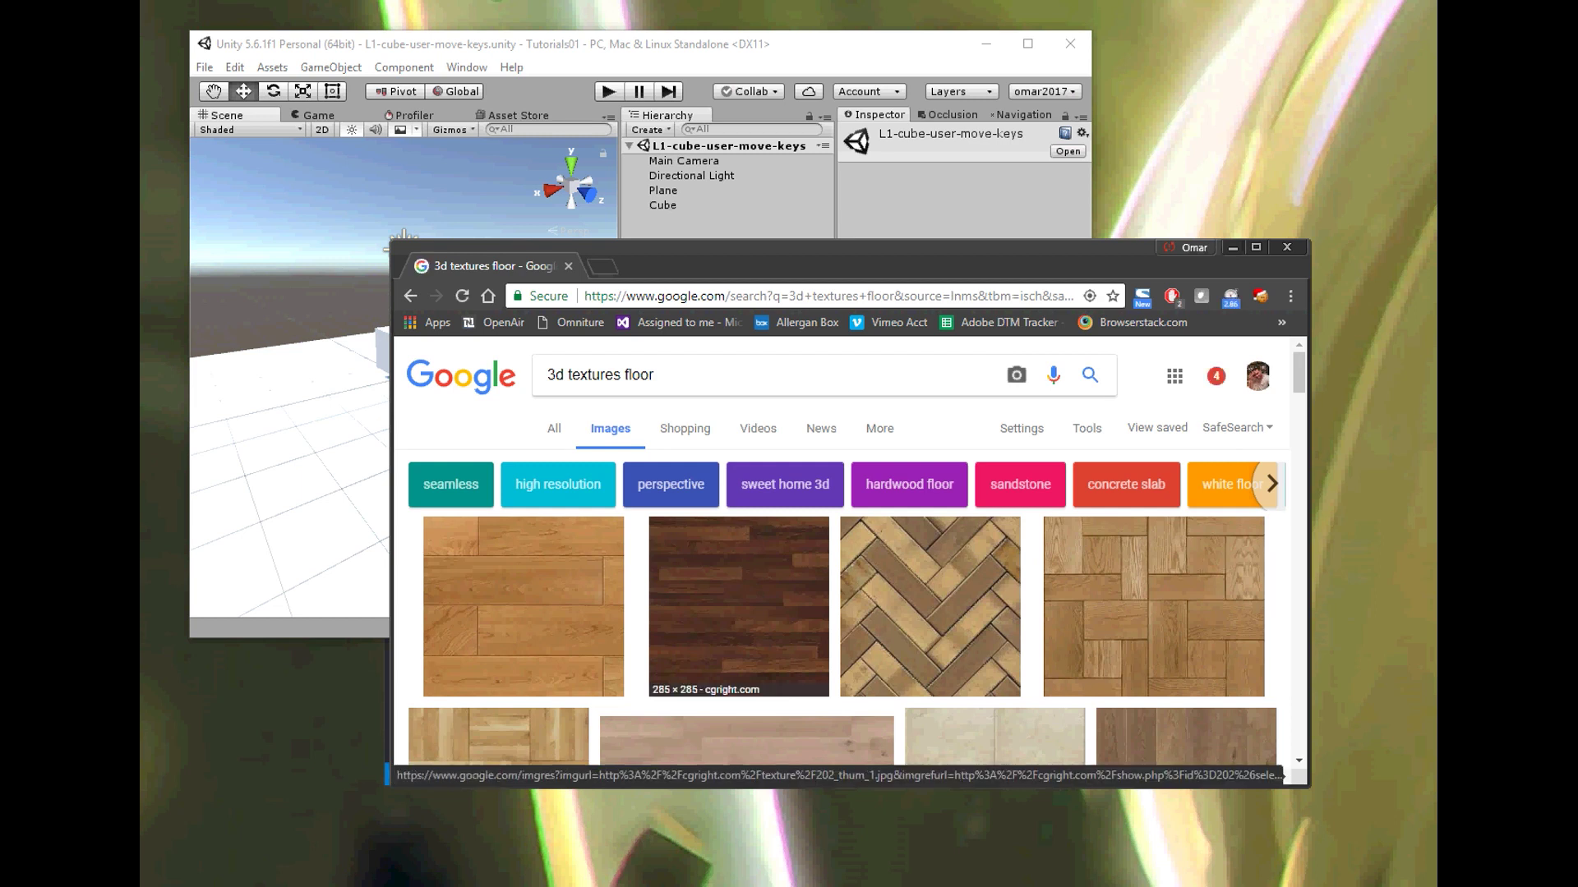
# Step: Look through the floor texture image results for a suitable tileable wood pattern
pyautogui.scroll(-5, 493, 591)
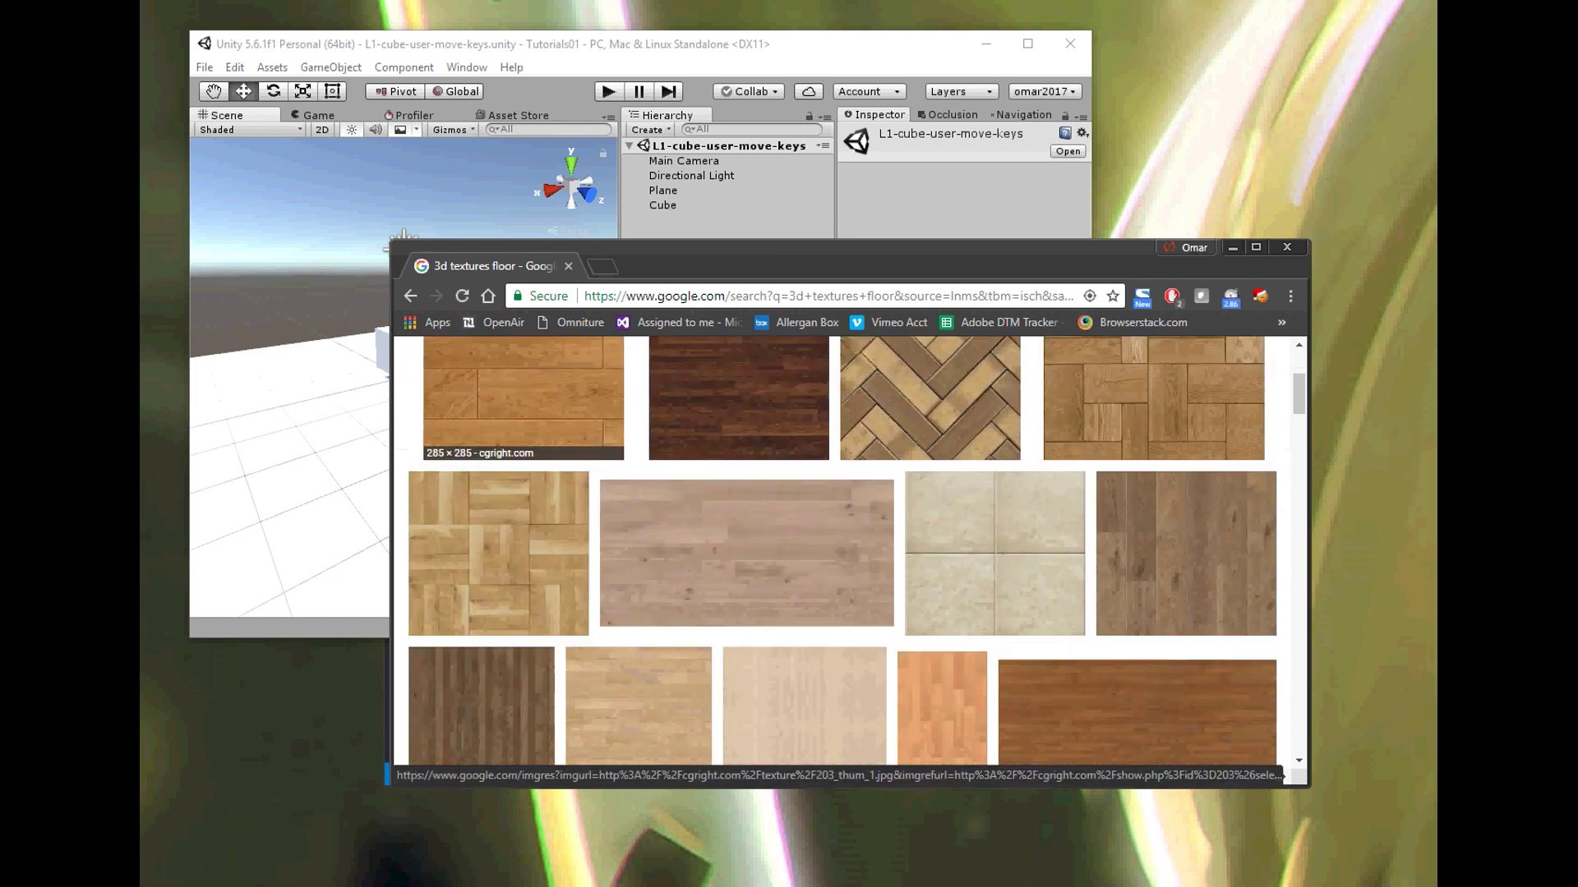
pyautogui.scroll(-4, 481, 591)
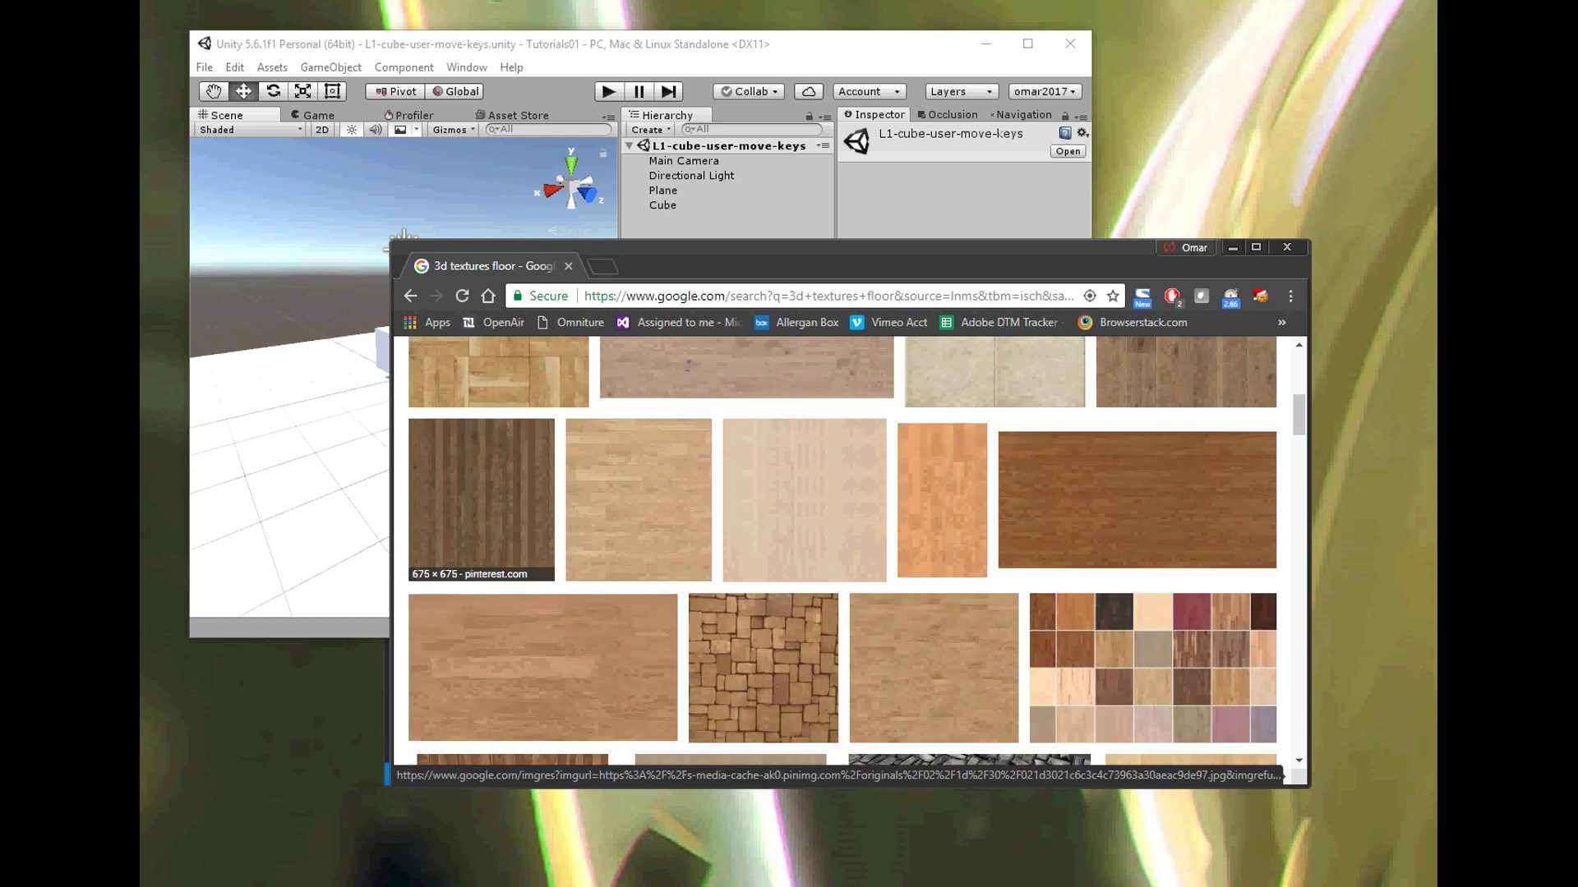
pyautogui.scroll(-3, 723, 493)
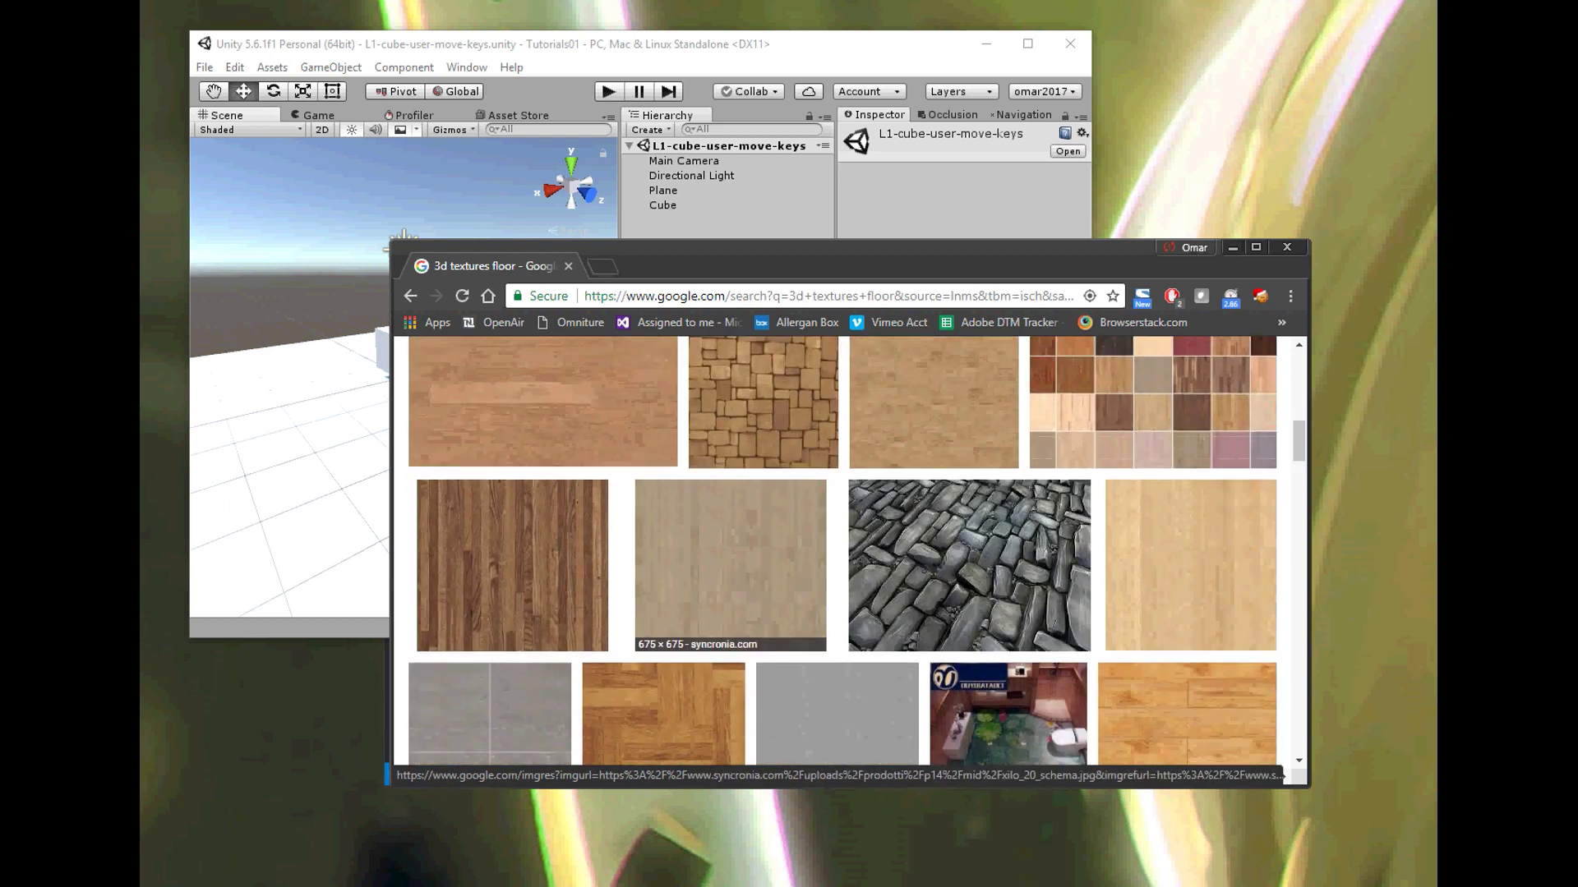
pyautogui.scroll(-3, 723, 576)
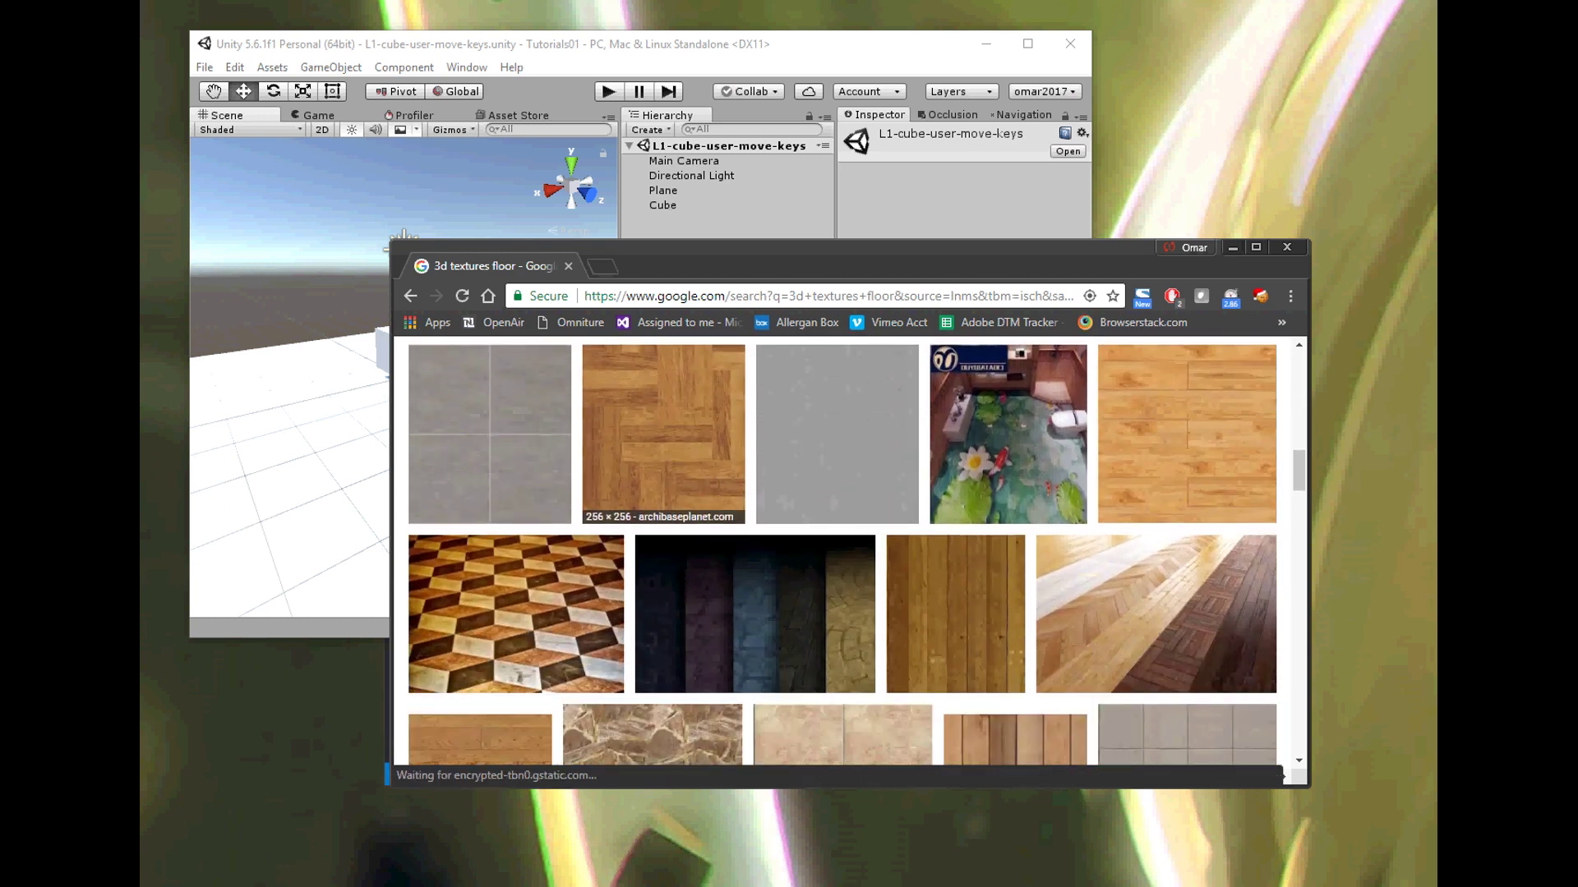
pyautogui.scroll(15, 723, 575)
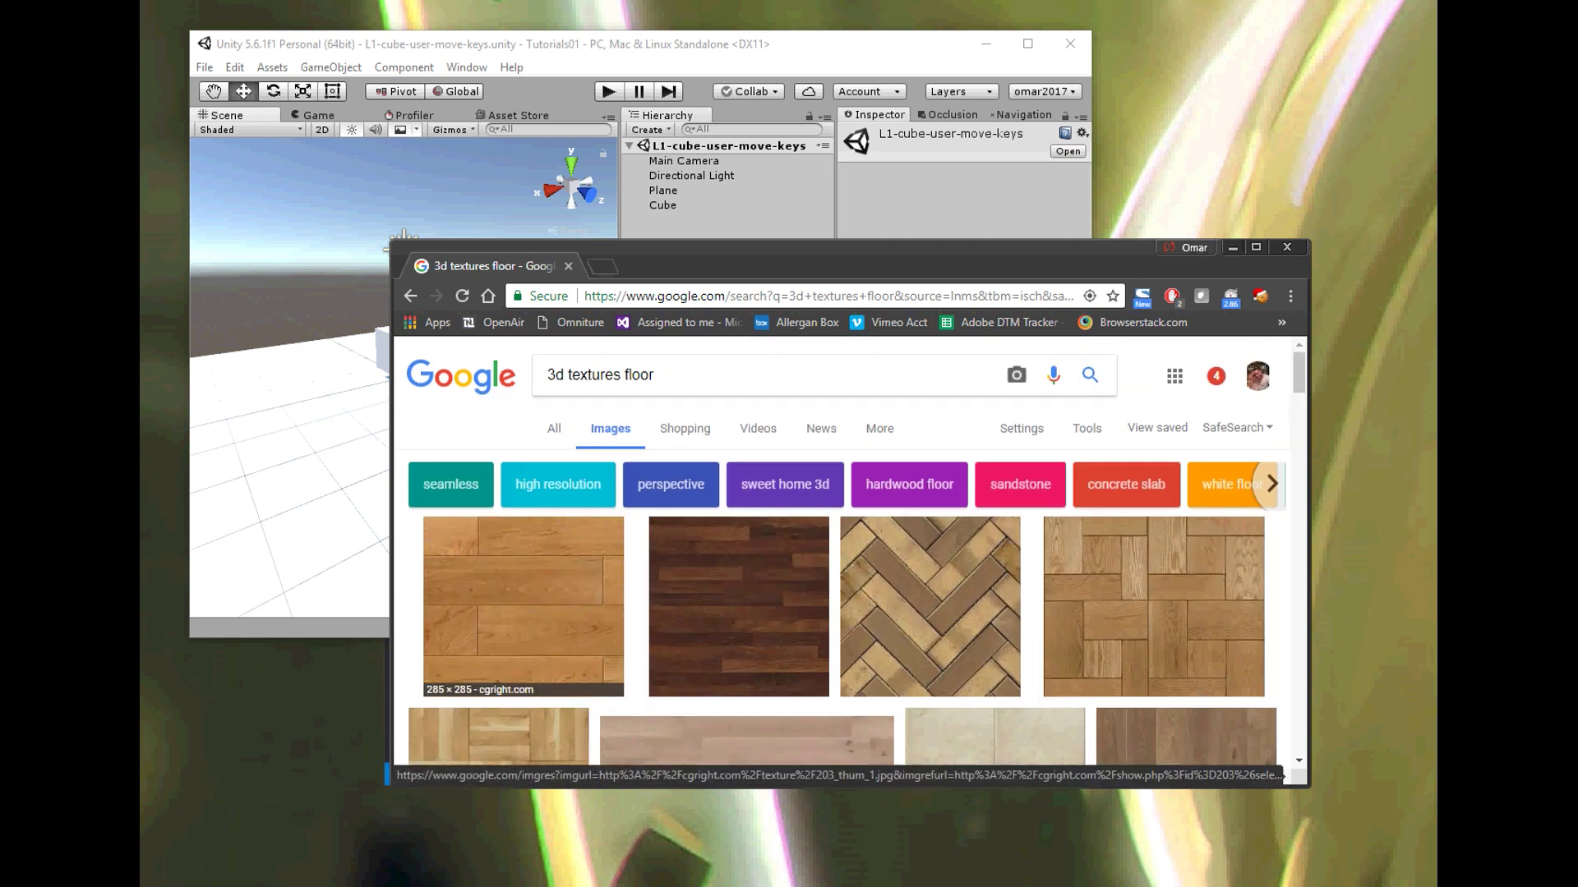
pyautogui.scroll(-5, 448, 649)
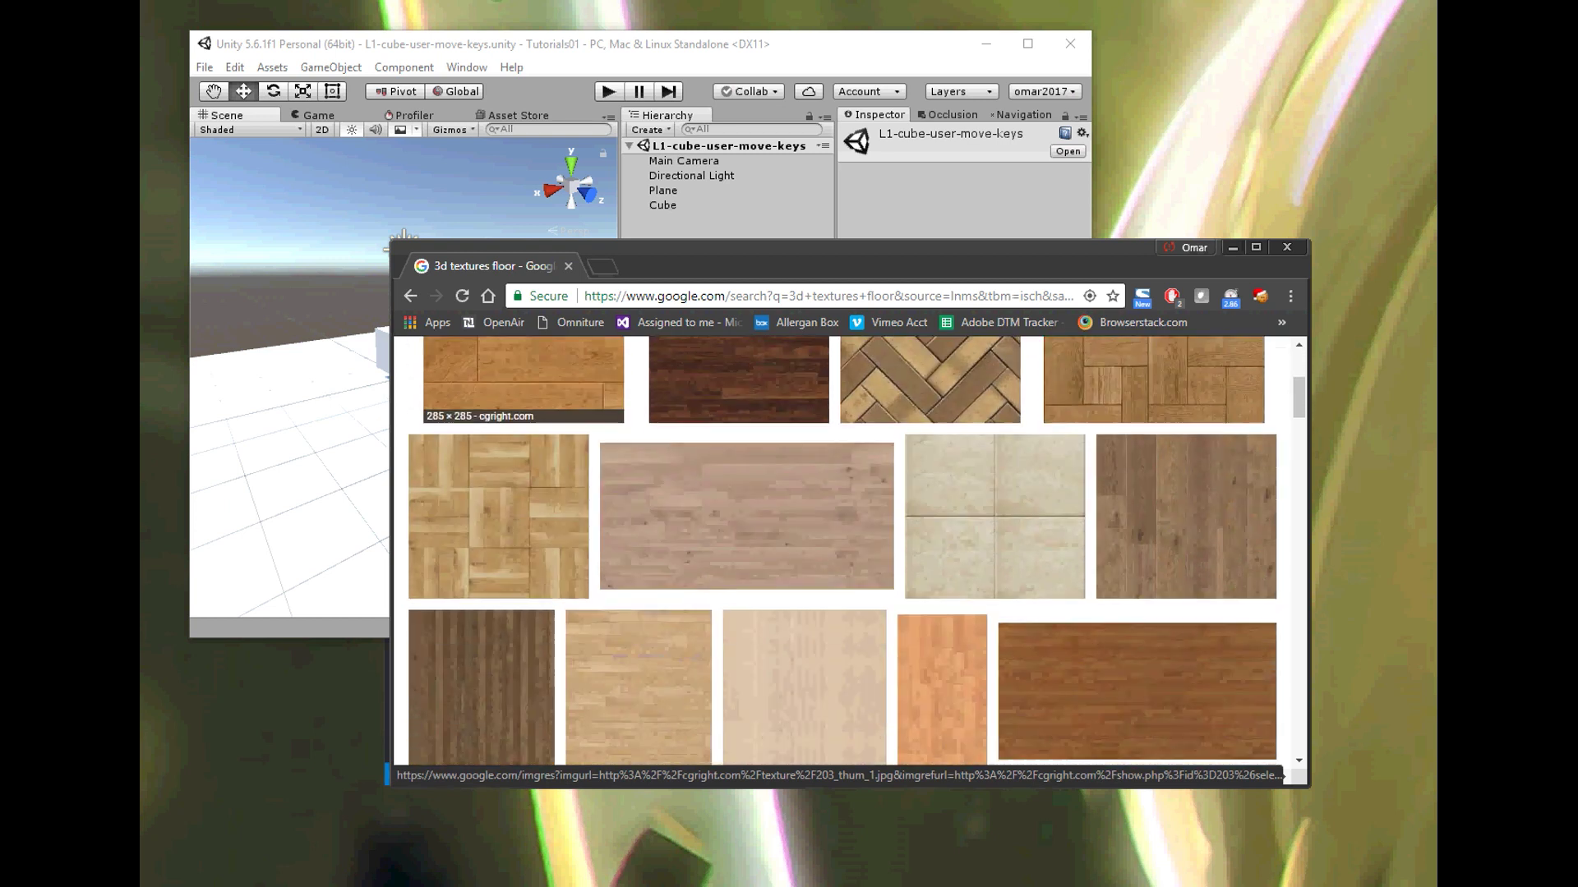
pyautogui.scroll(-3, 969, 493)
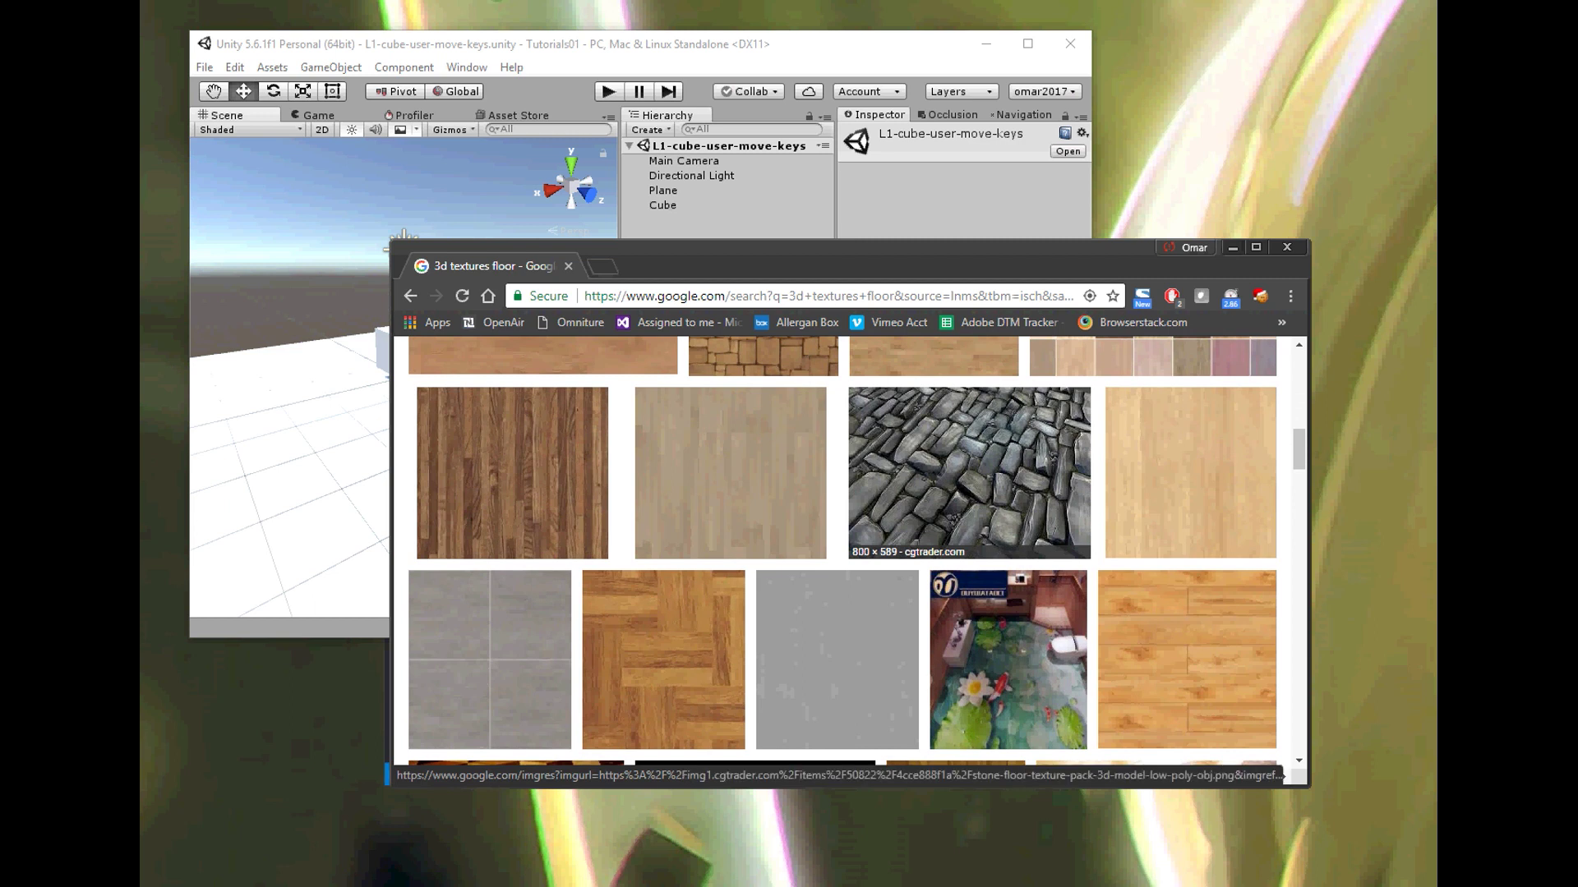
pyautogui.scroll(-1, 493, 535)
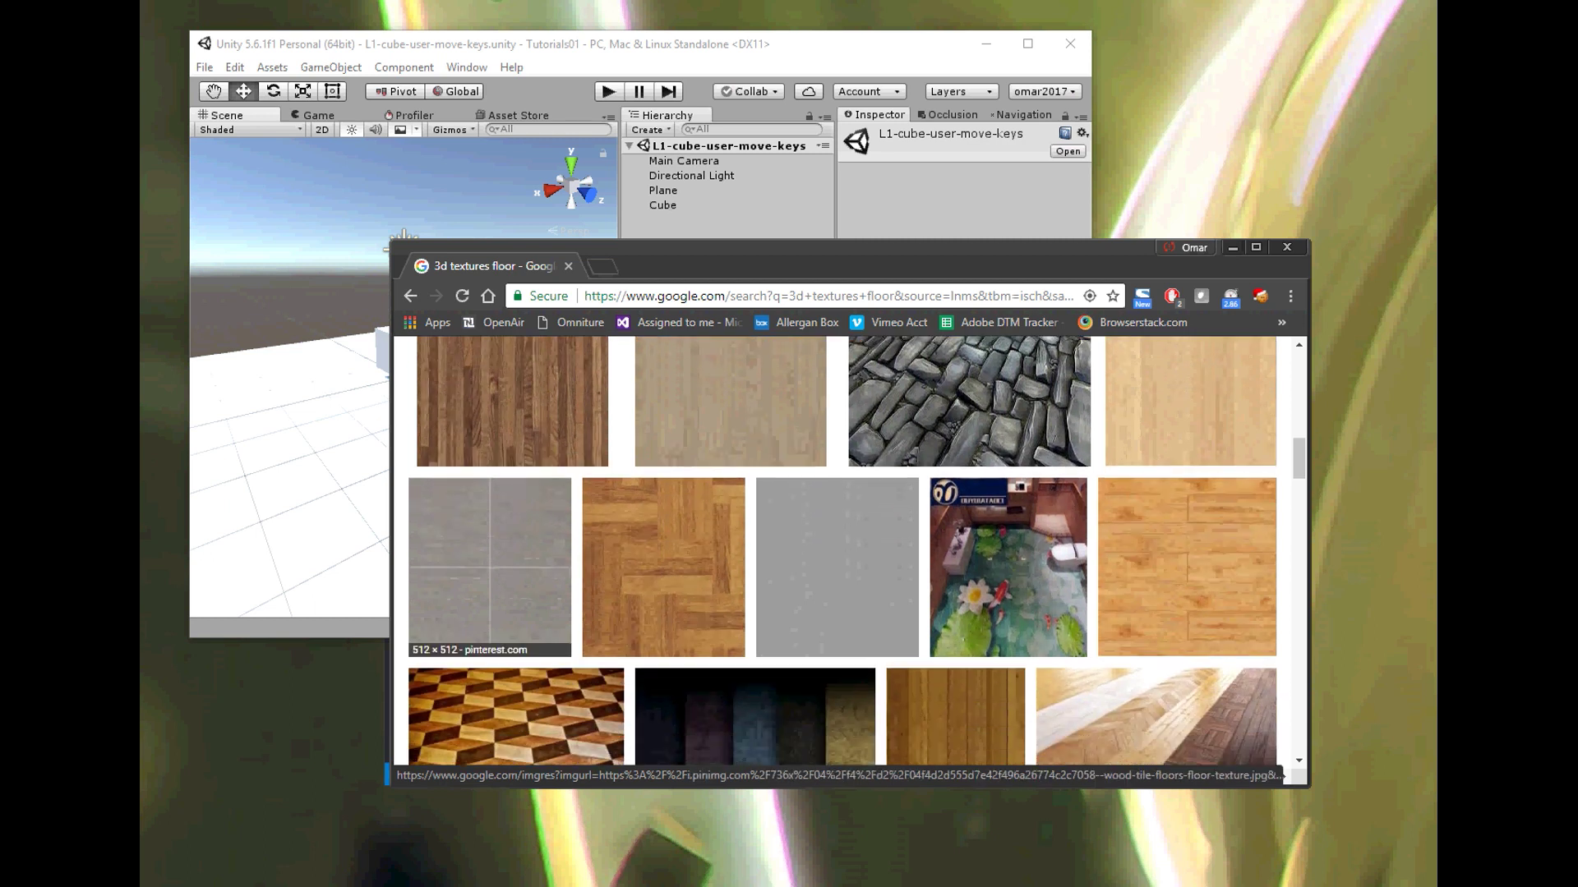
pyautogui.scroll(-3, 493, 526)
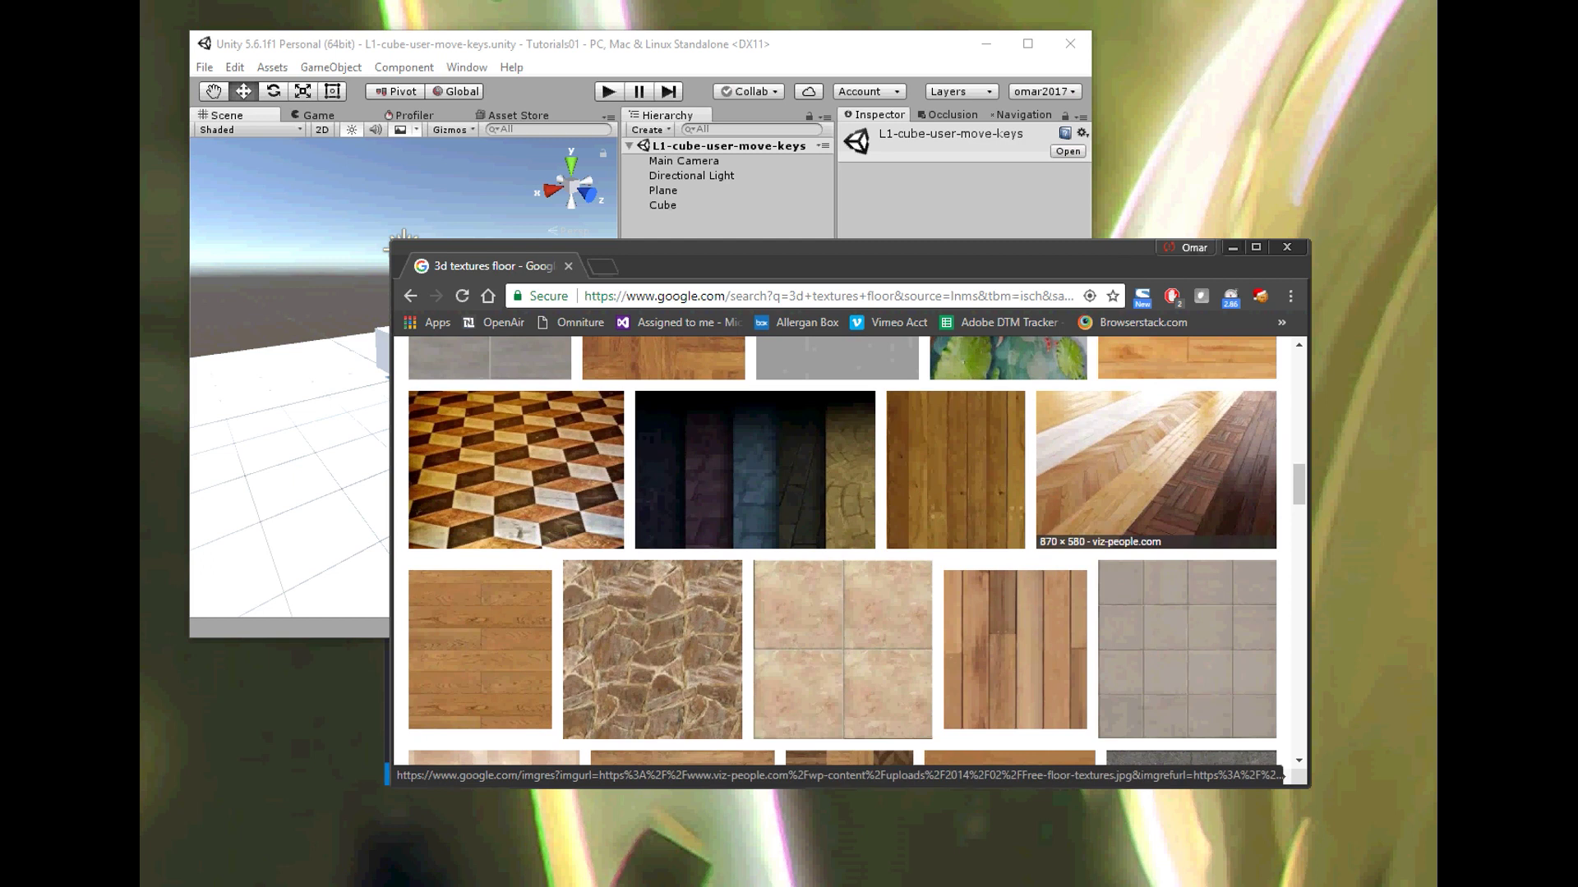
pyautogui.scroll(-2, 1011, 641)
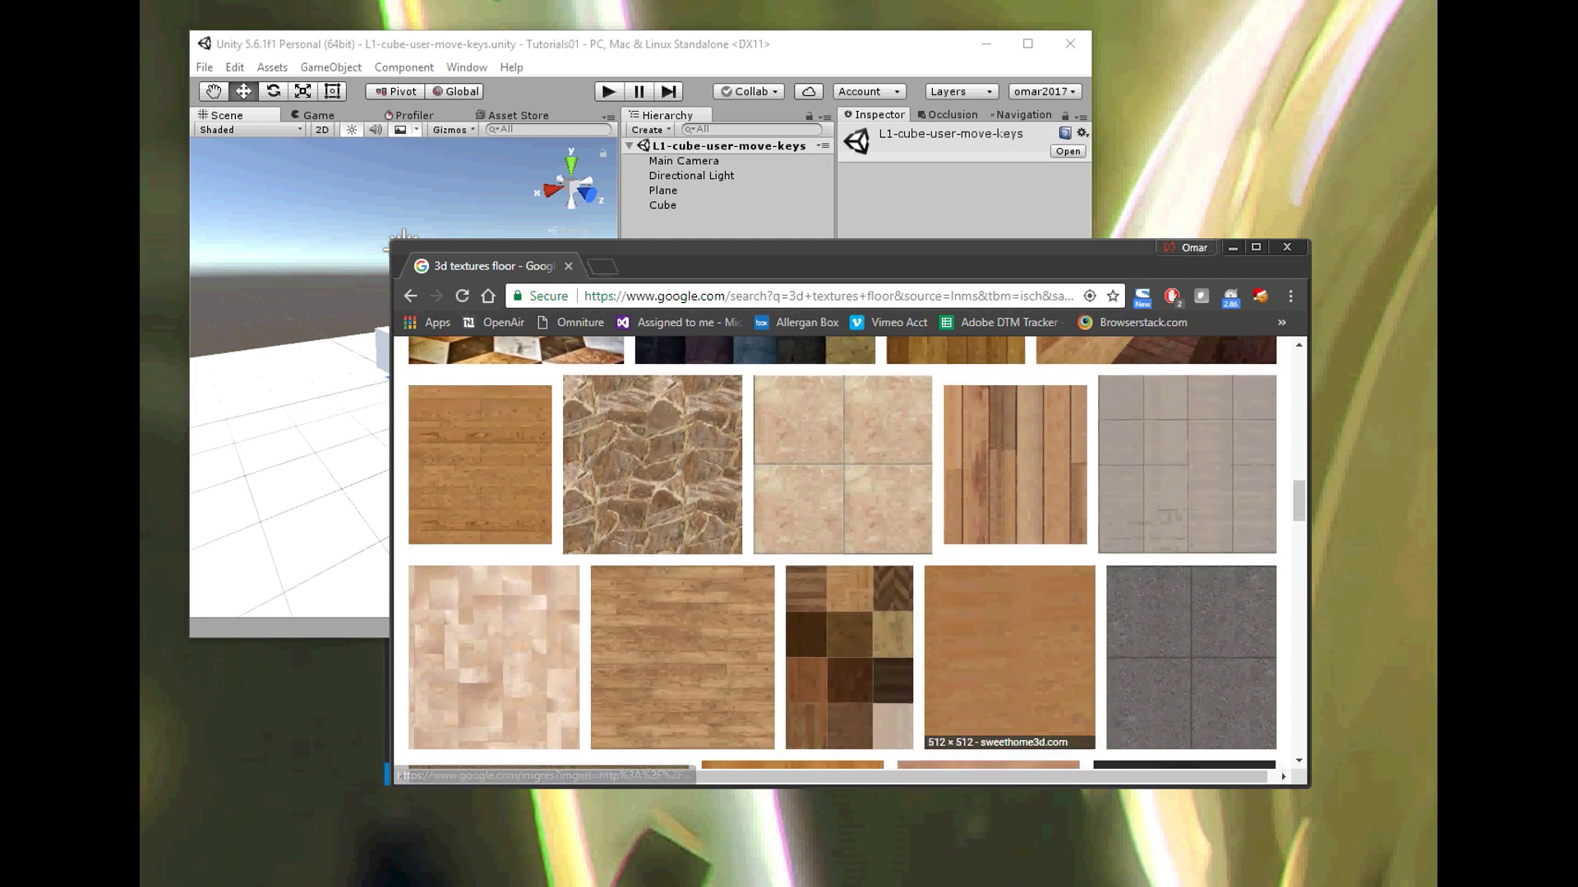
pyautogui.scroll(-2, 1077, 677)
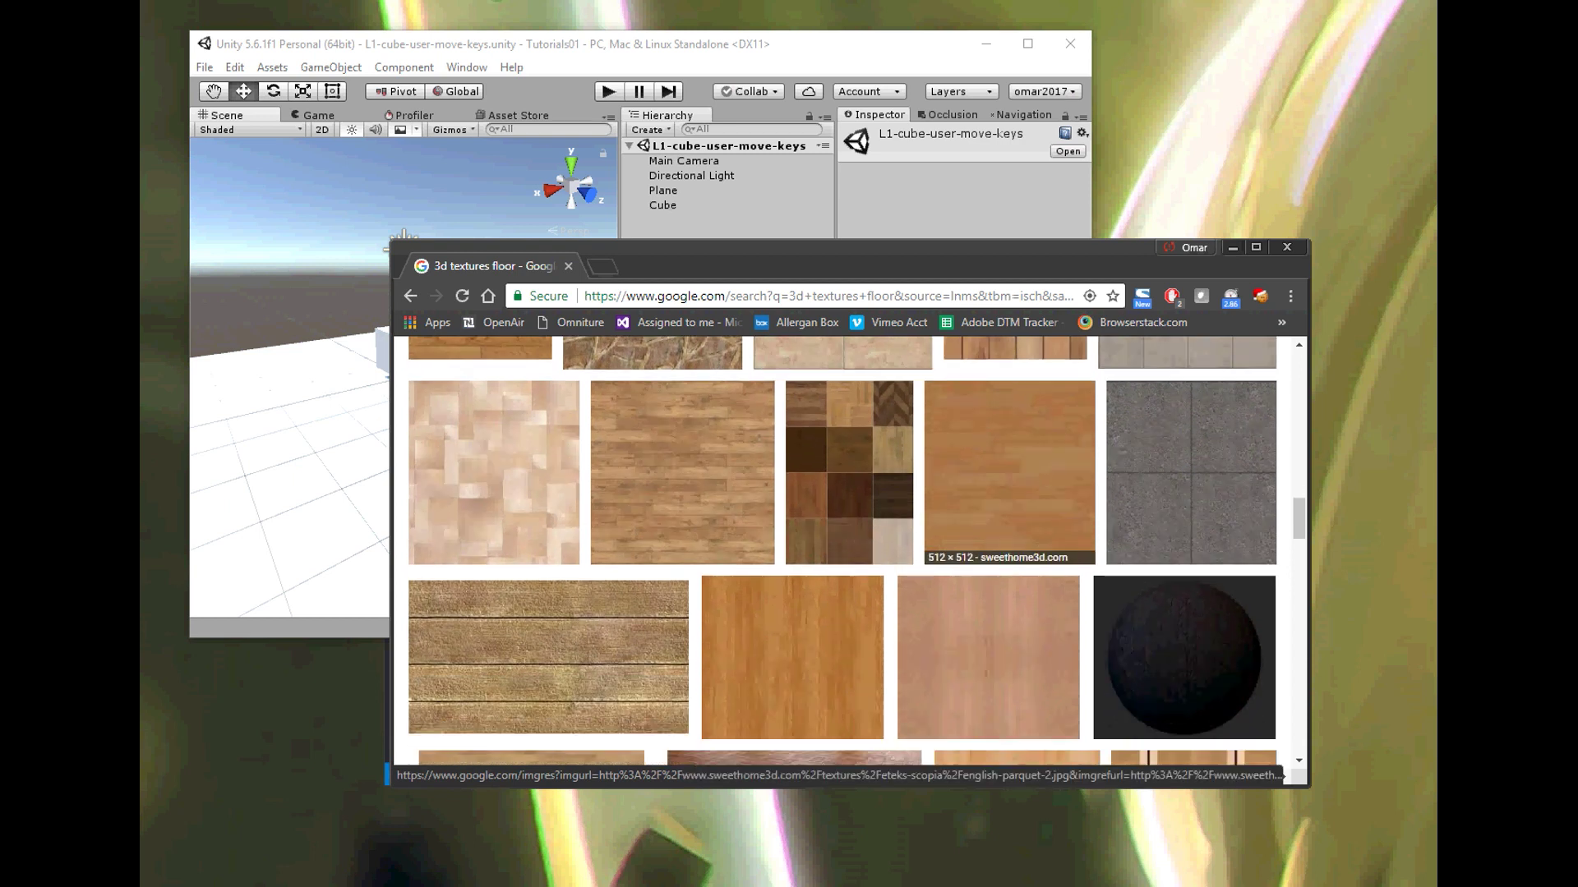
pyautogui.scroll(-3, 1011, 493)
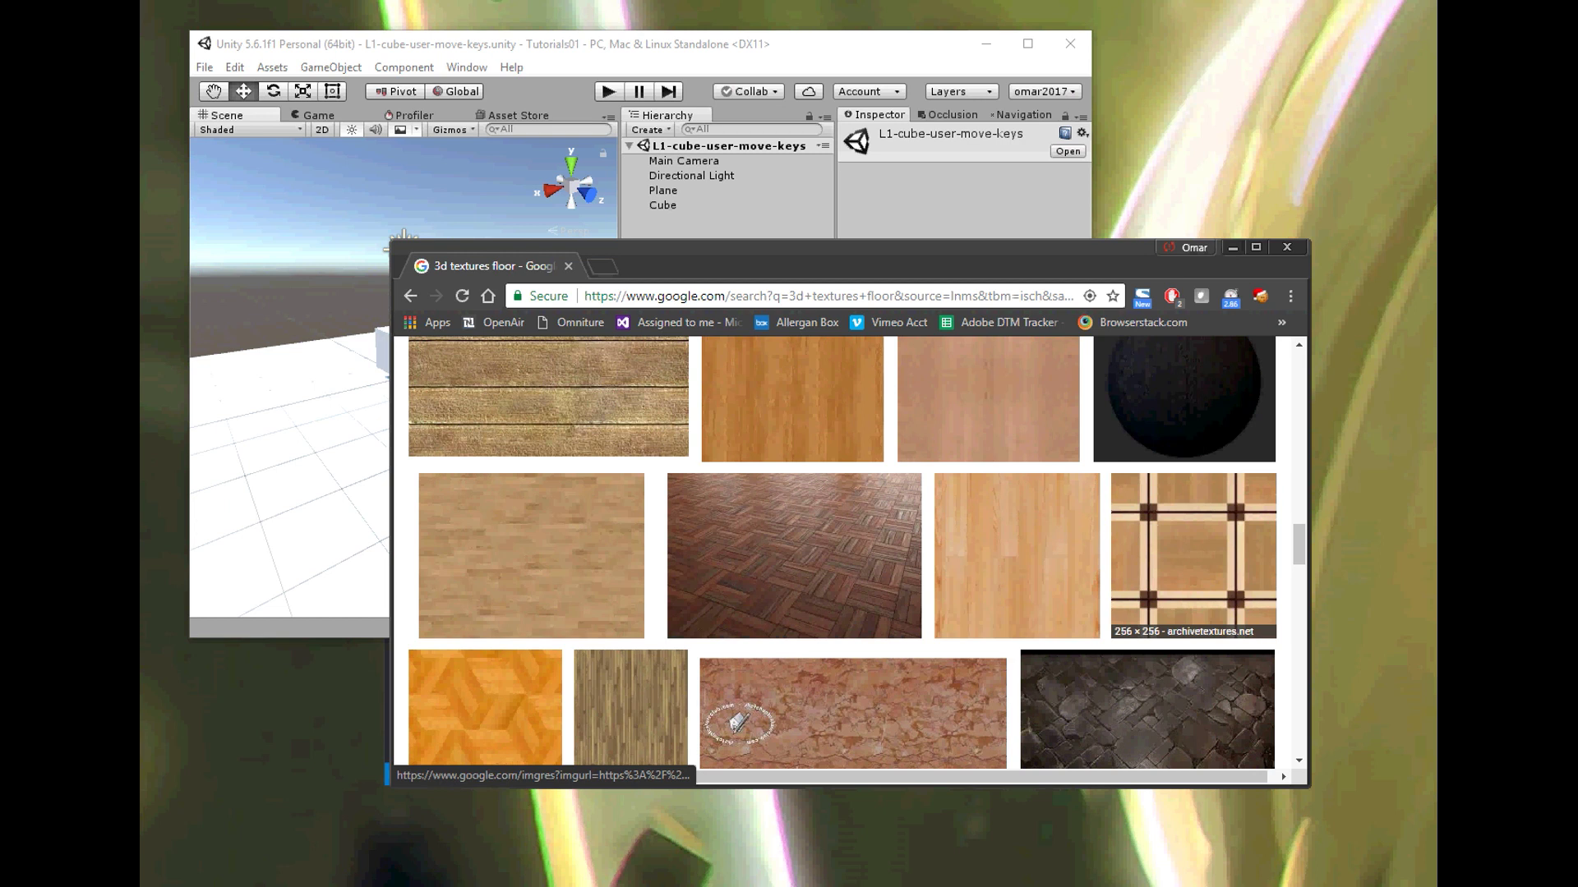
# Step: Open the archivetextures.net wood tile image with dark crossing lines and start saving it to disk
pyautogui.click(1193, 549)
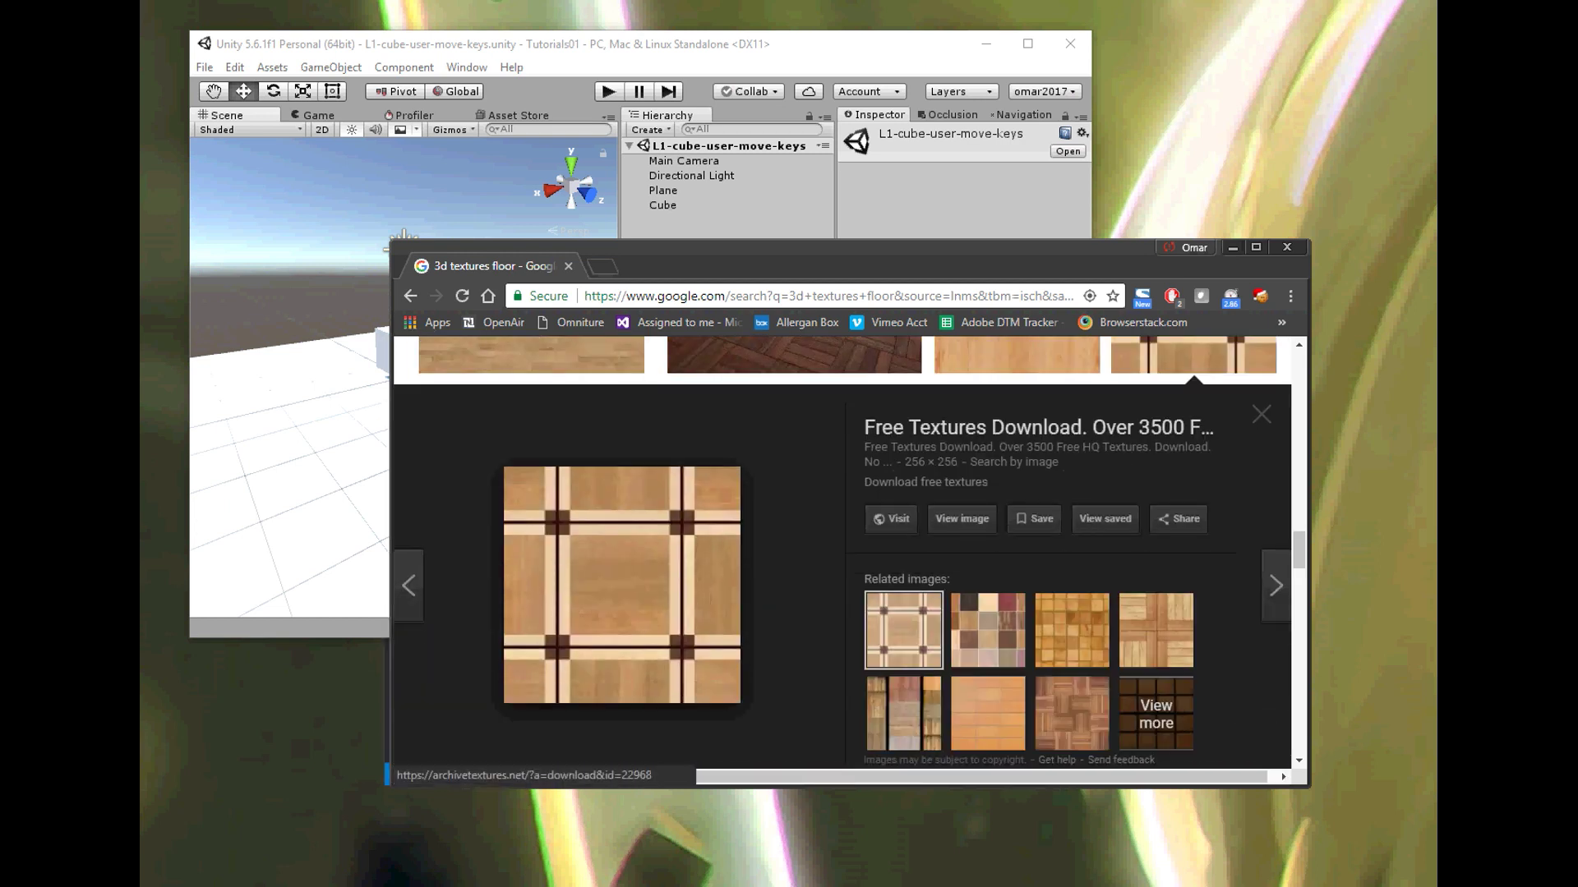
pyautogui.rightClick(622, 565)
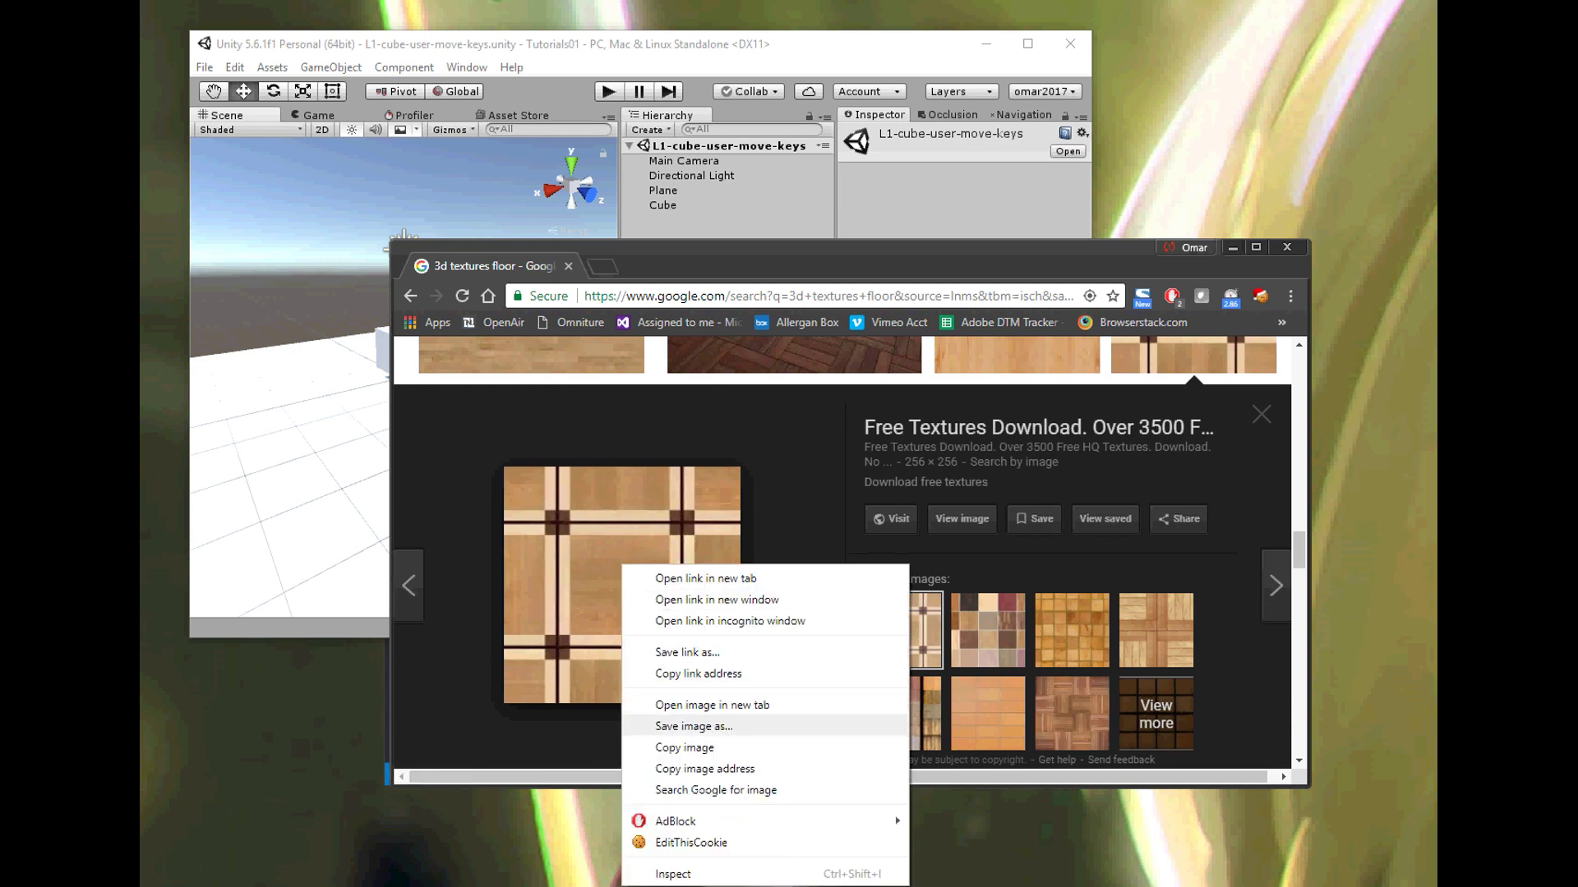
pyautogui.click(693, 726)
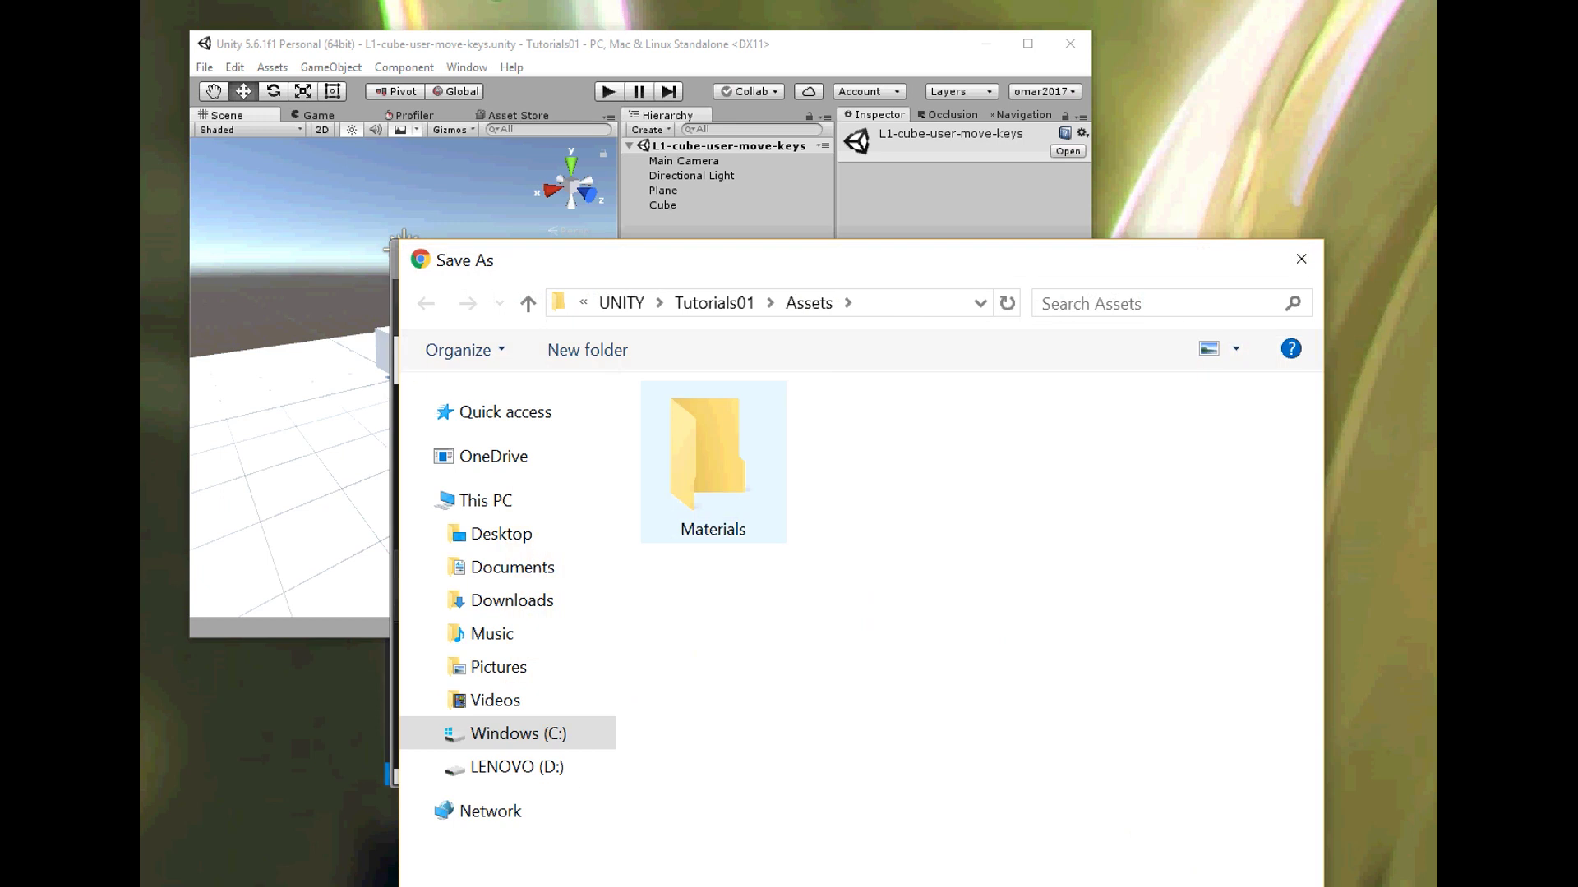
pyautogui.moveTo(716, 260); pyautogui.dragTo(620, 82)
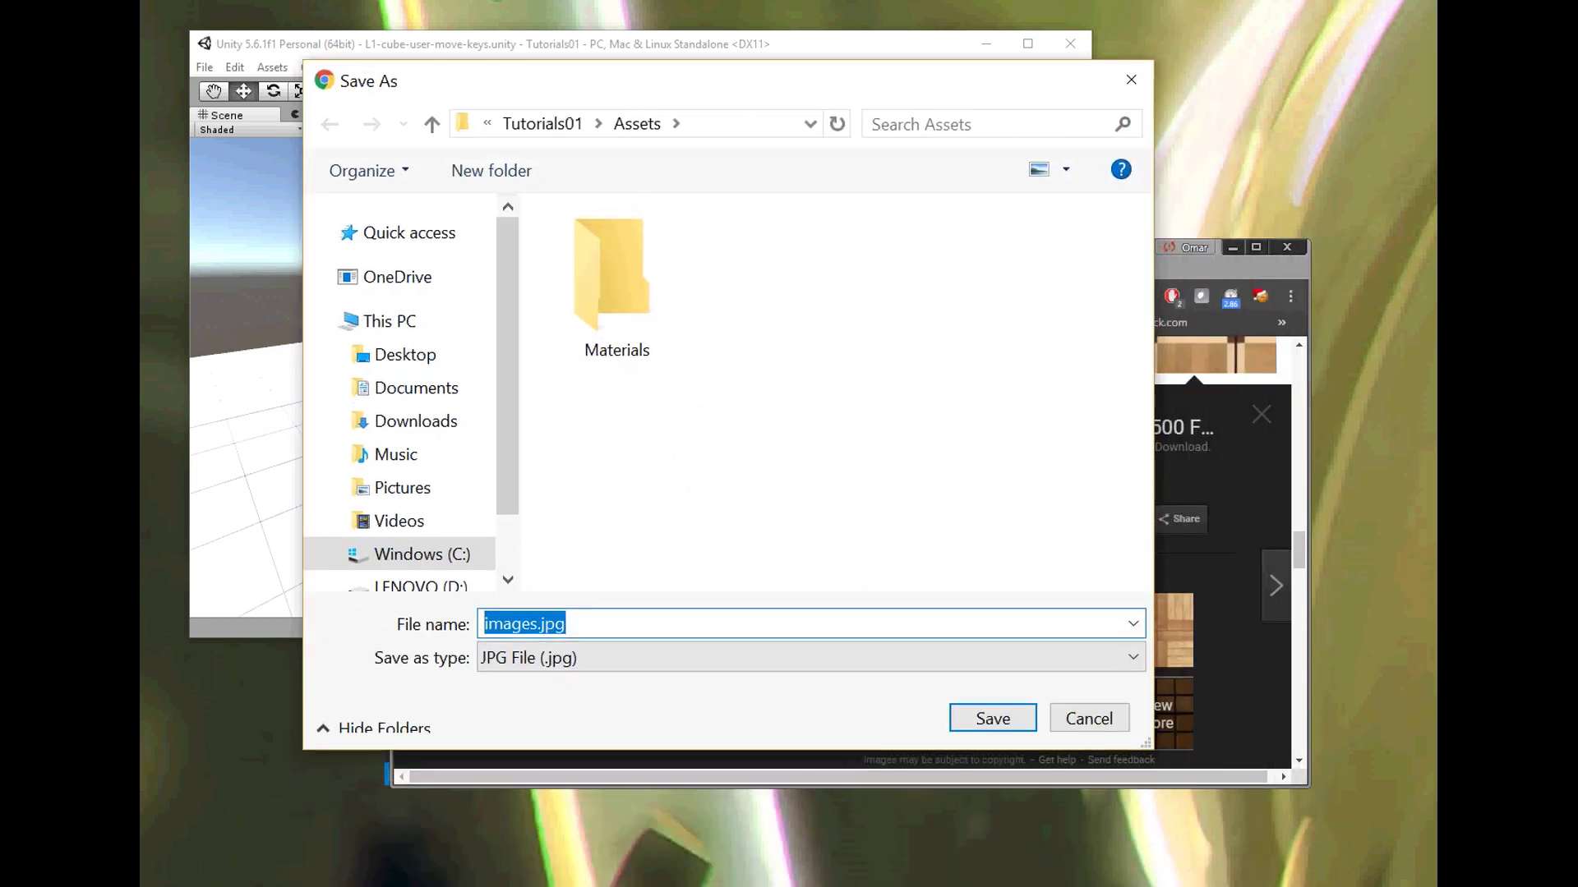
pyautogui.moveTo(620, 82); pyautogui.dragTo(719, 157)
pyautogui.scroll(-1, 498, 479)
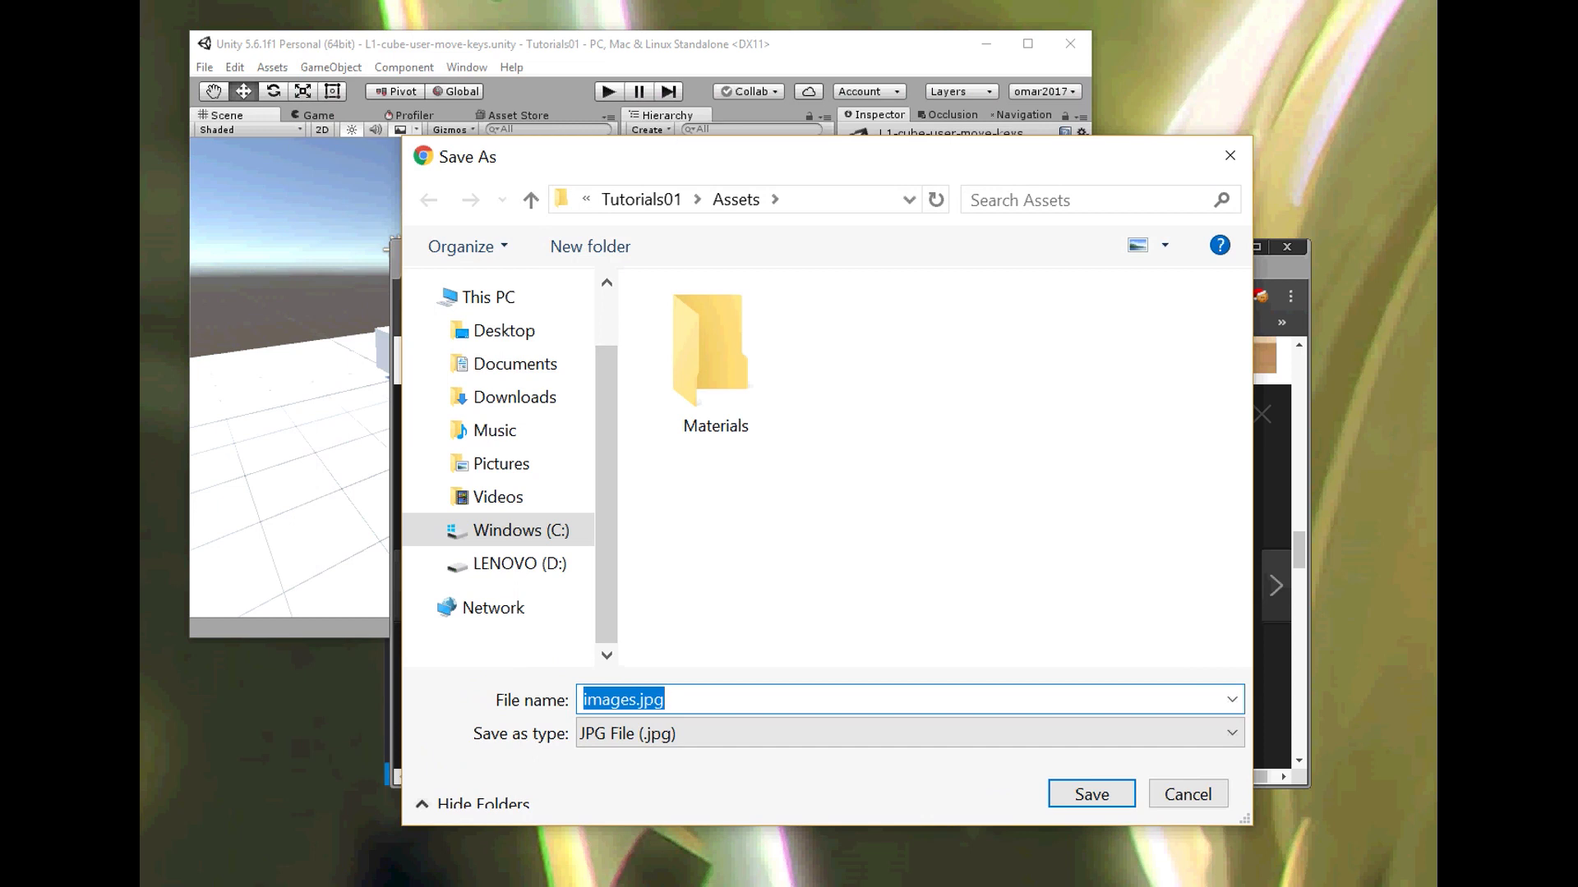
# Step: Set the save location to the Assets folder of the Tutorials01 project in the UNITY folder on the C: drive
pyautogui.click(521, 531)
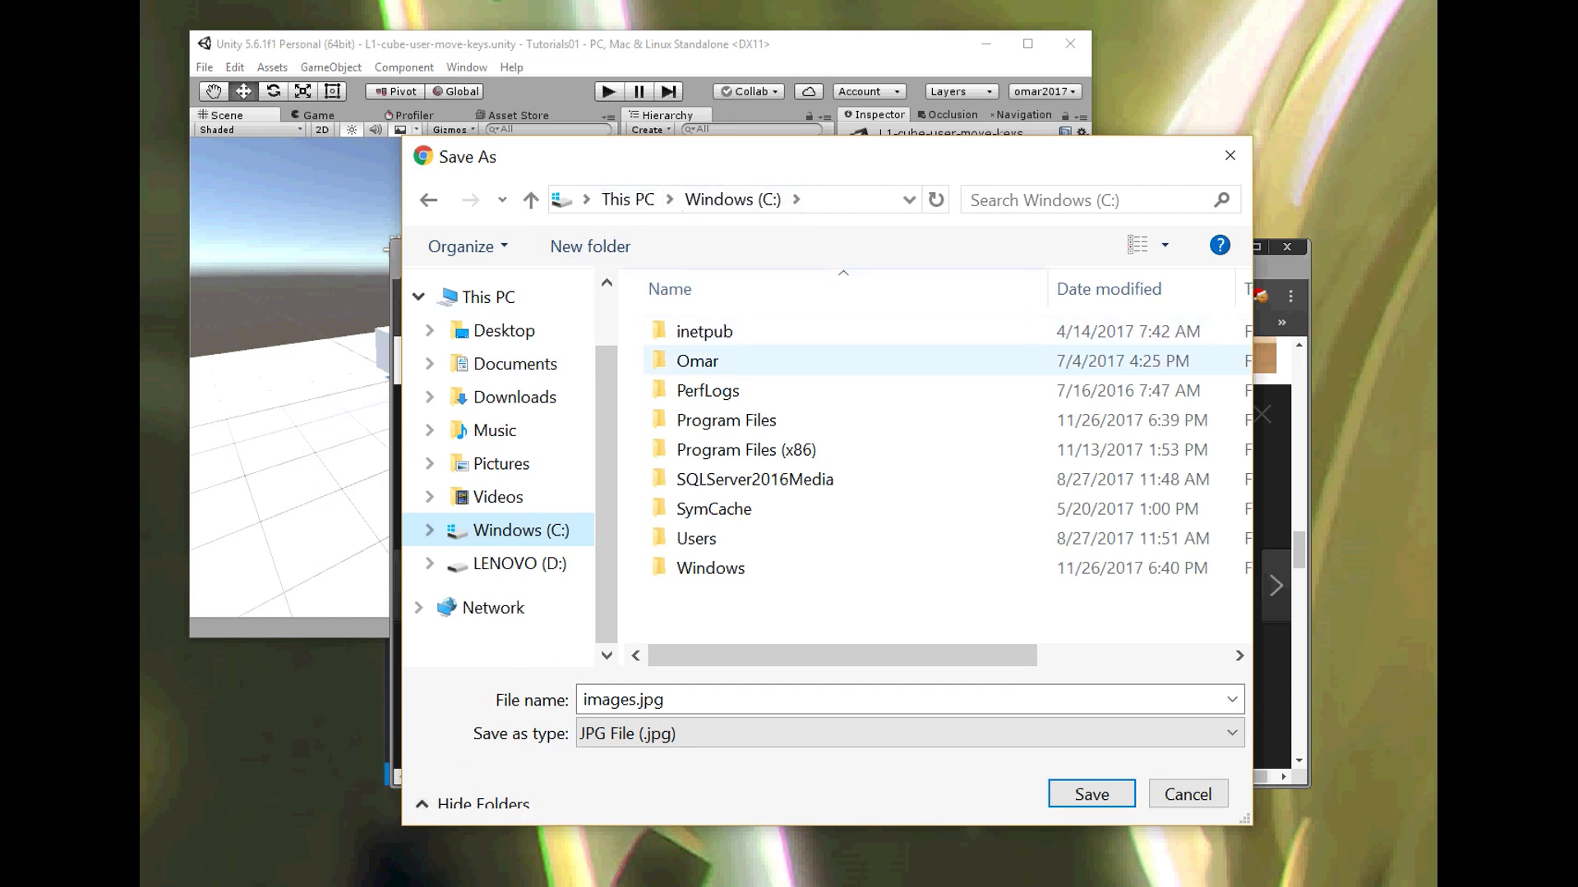
pyautogui.doubleClick(697, 361)
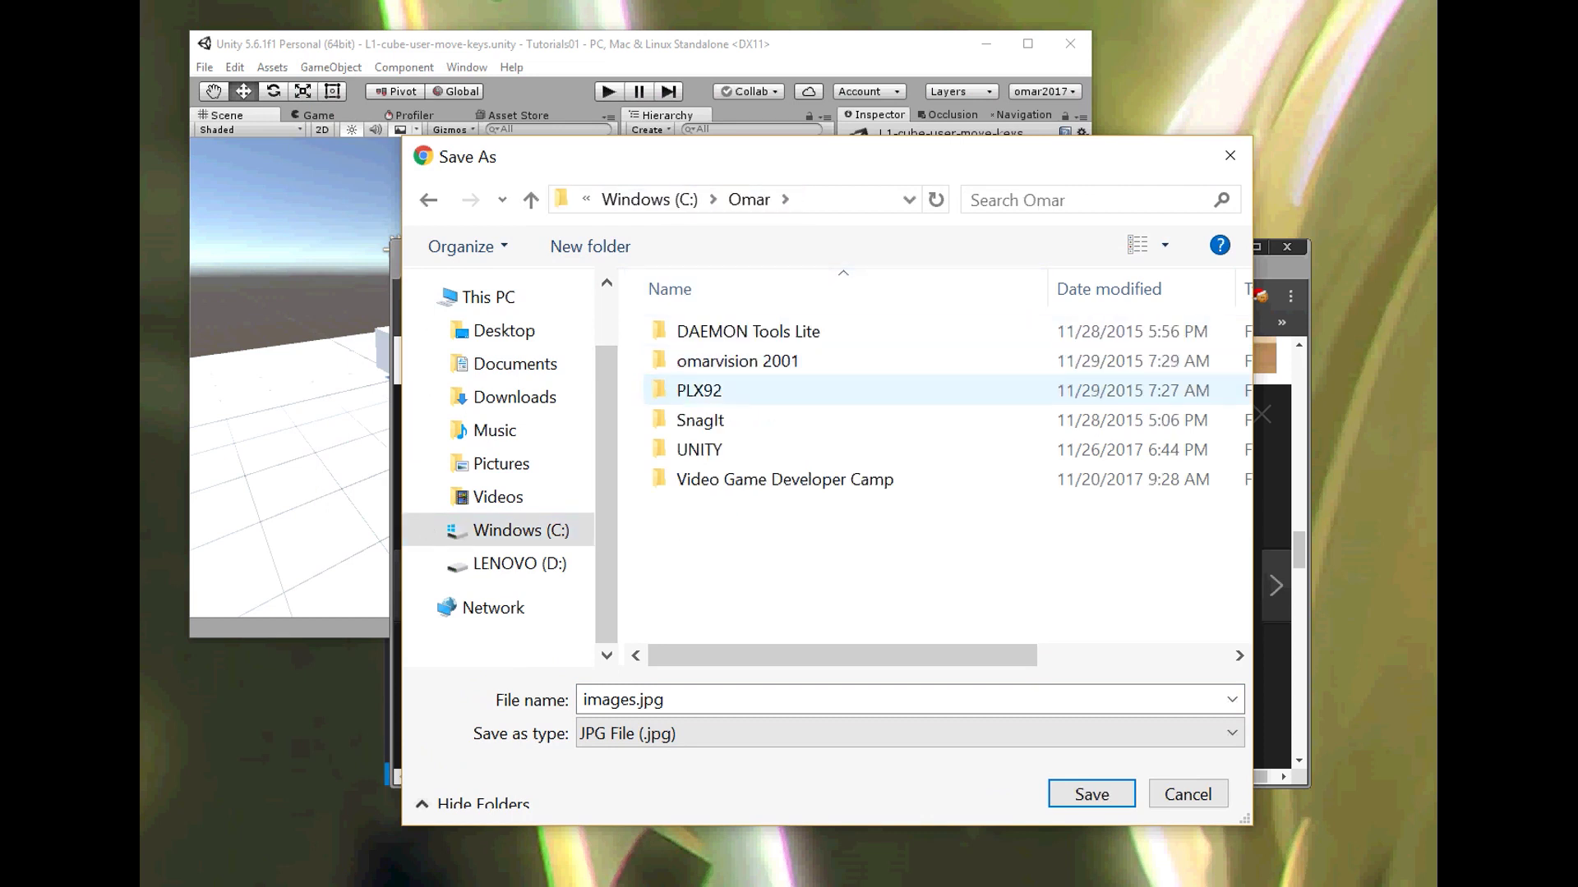
pyautogui.doubleClick(699, 449)
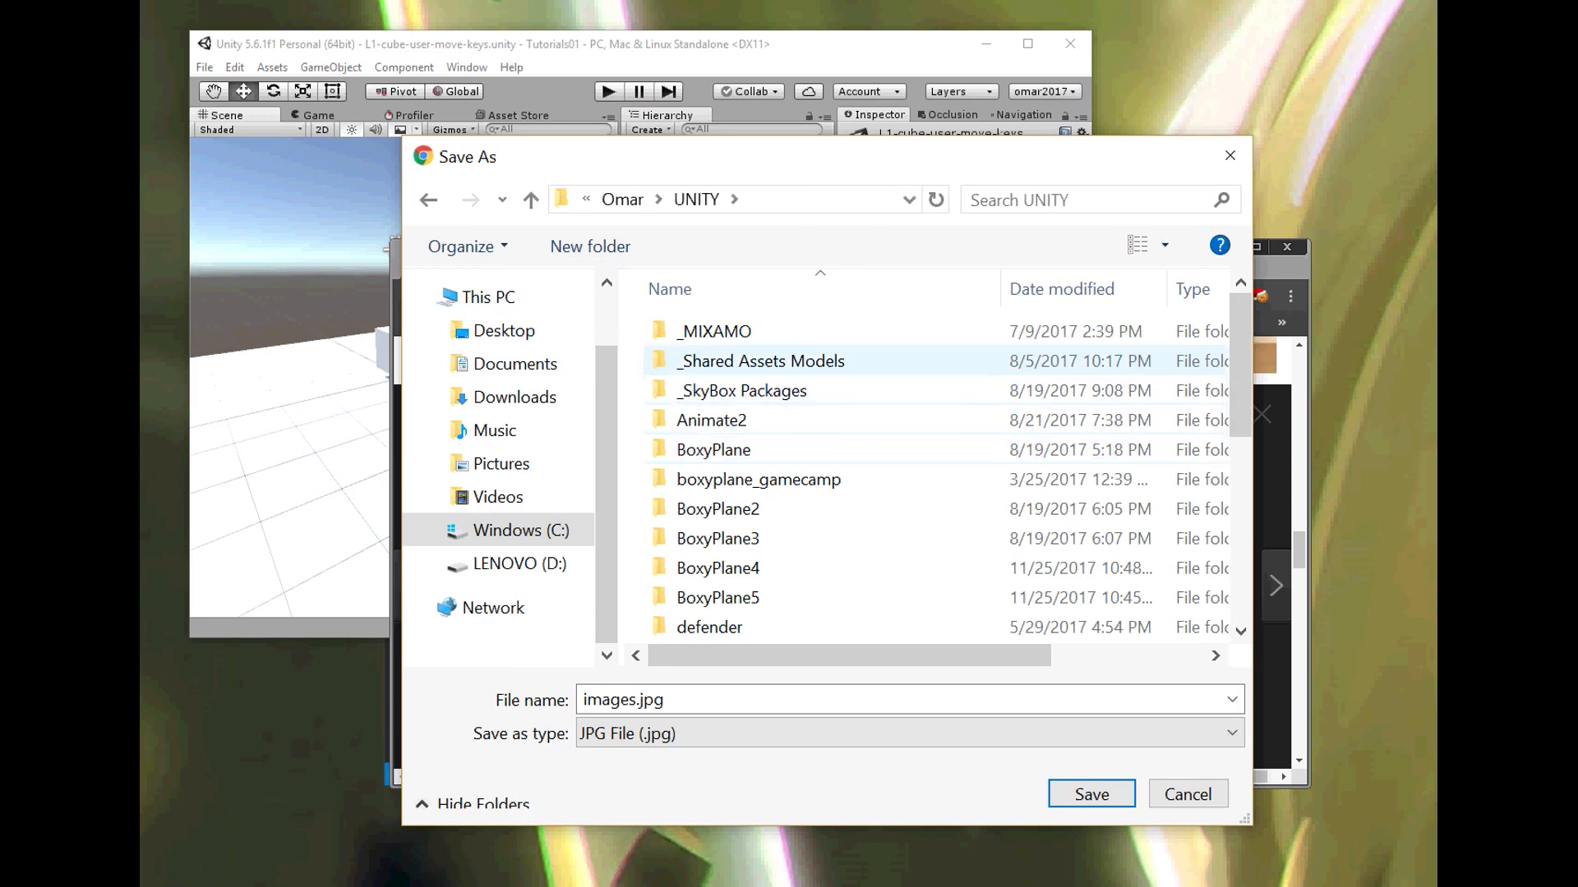
pyautogui.scroll(-4, 740, 493)
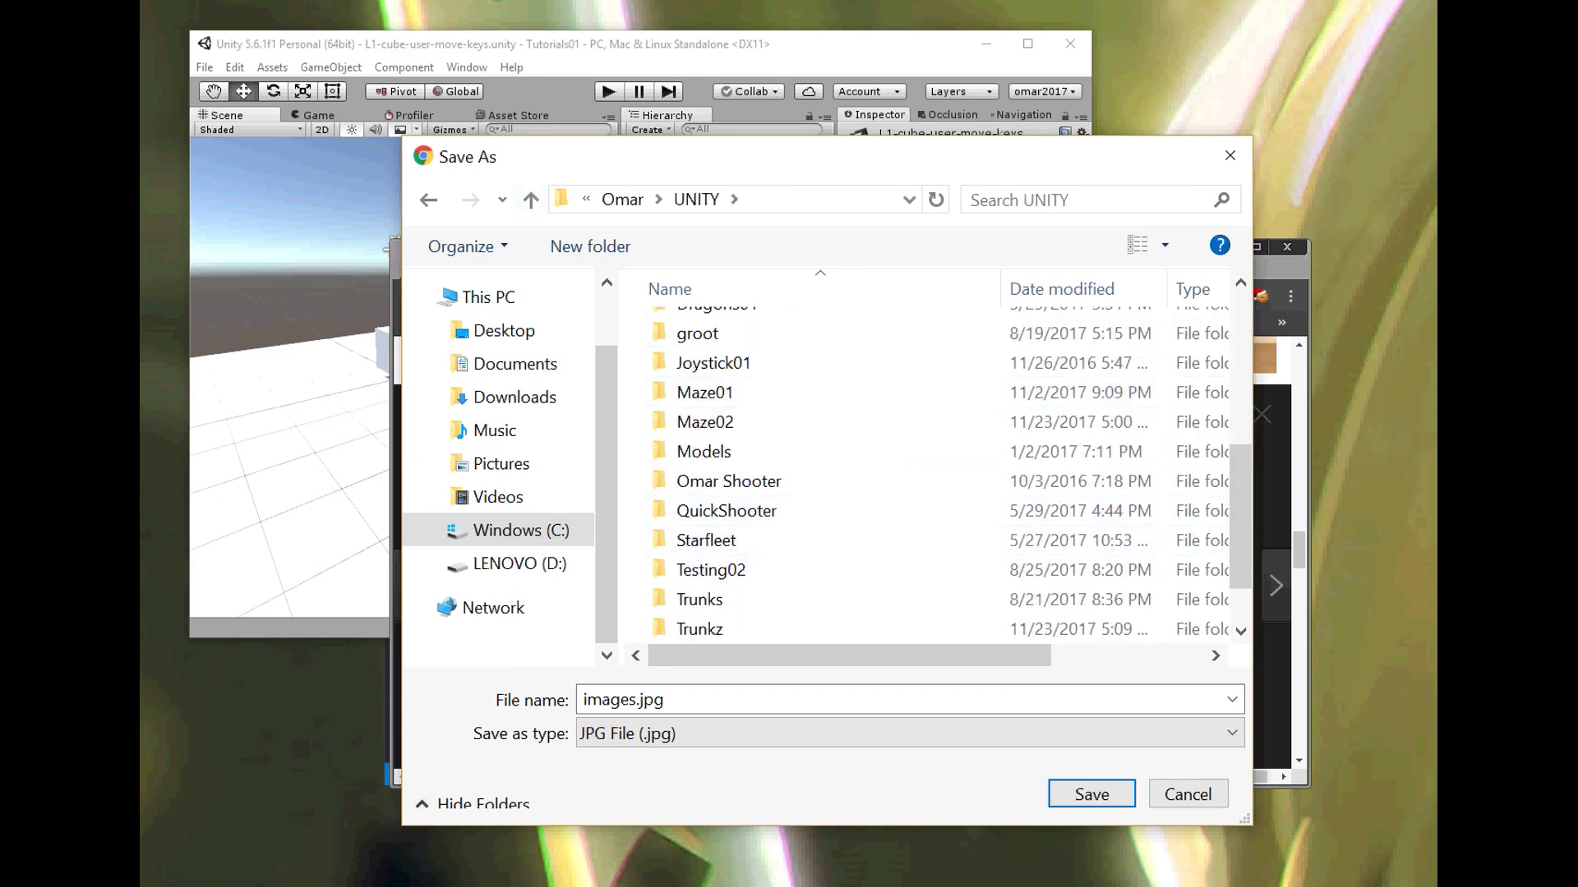
pyautogui.scroll(-1, 740, 570)
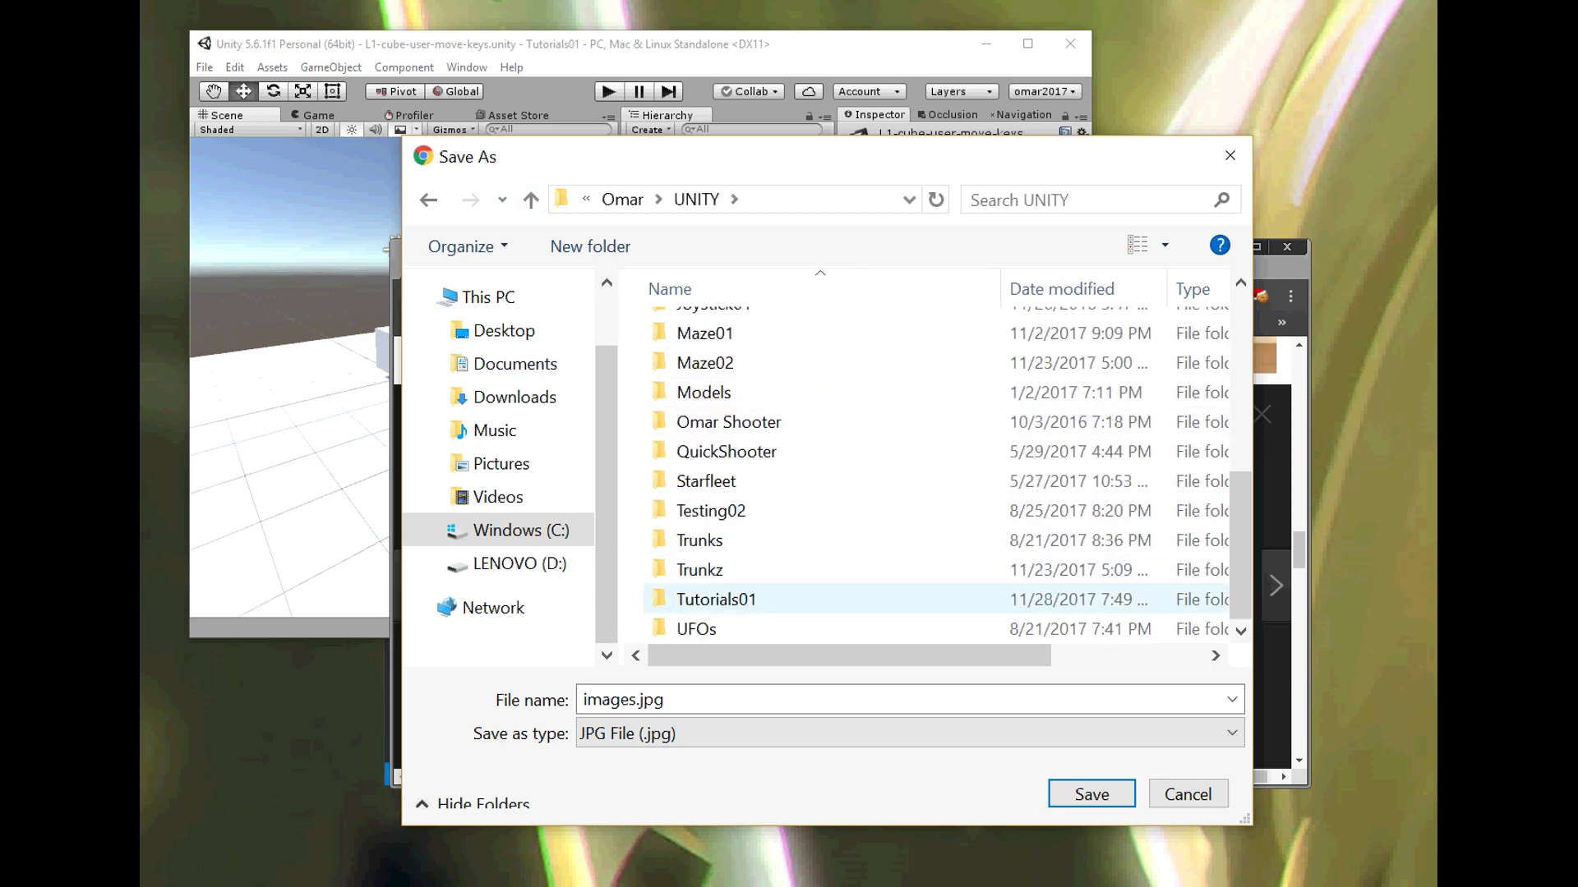
pyautogui.doubleClick(715, 599)
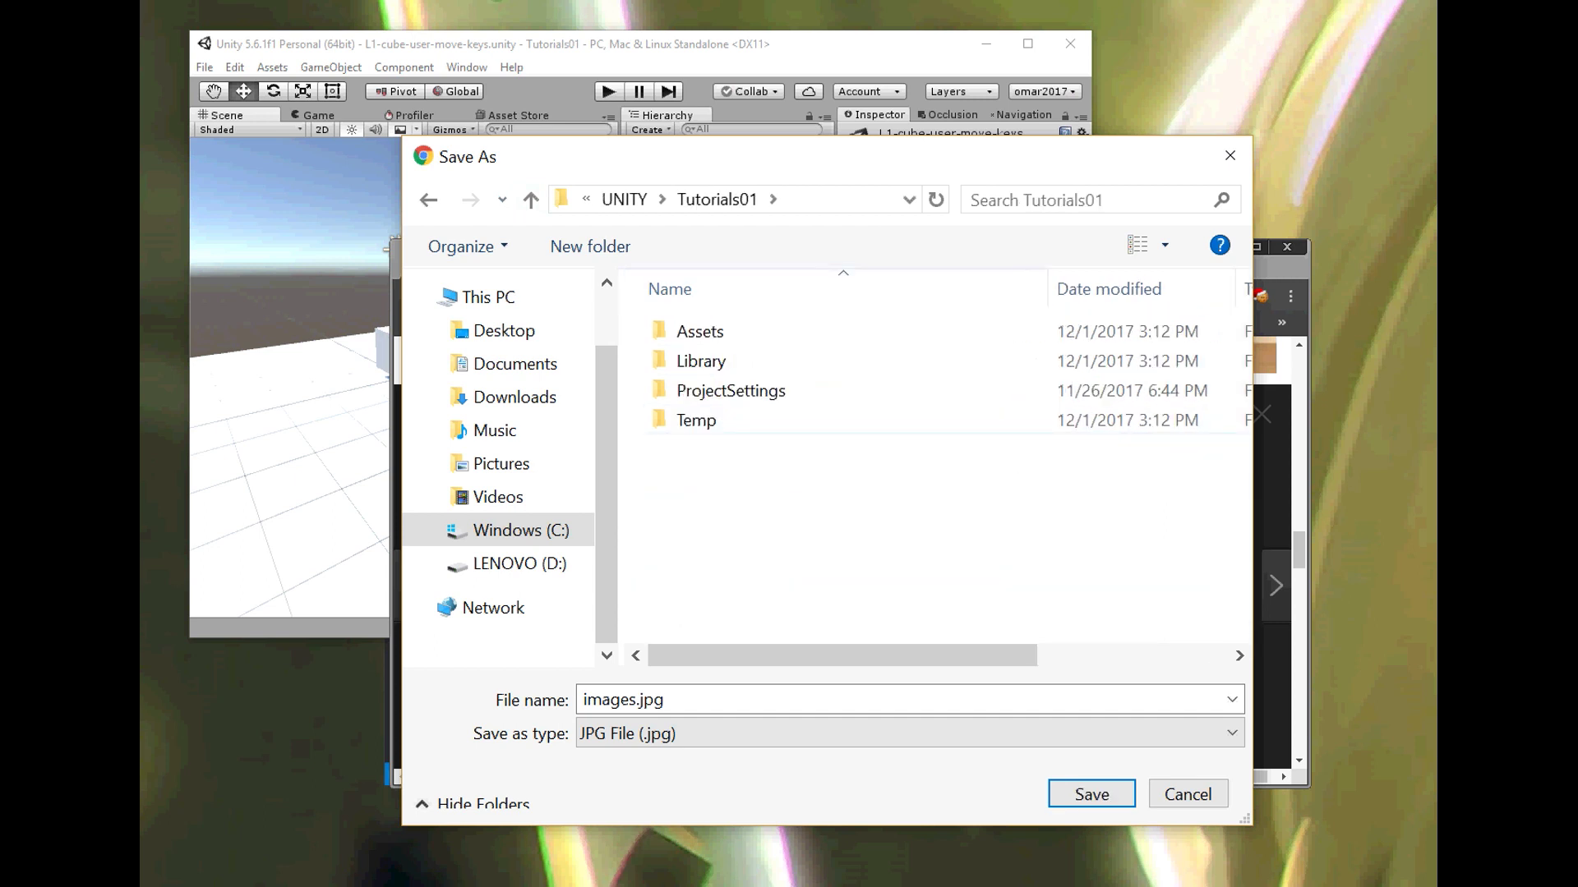
pyautogui.moveTo(575, 156); pyautogui.dragTo(406, 151)
pyautogui.moveTo(1082, 820); pyautogui.dragTo(1251, 800)
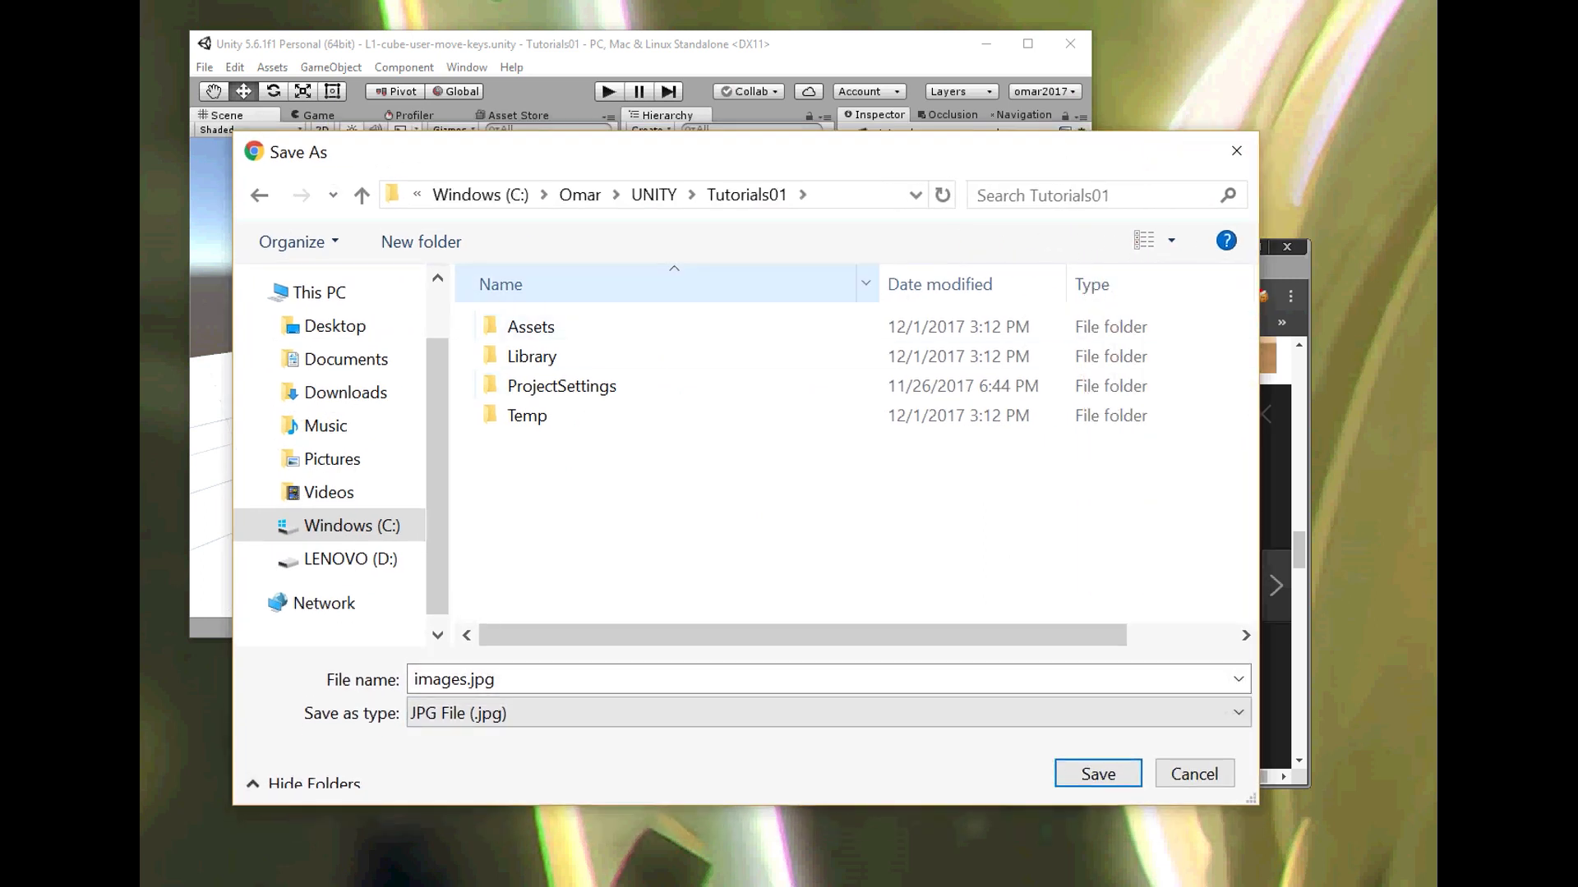
pyautogui.click(567, 327)
pyautogui.doubleClick(559, 327)
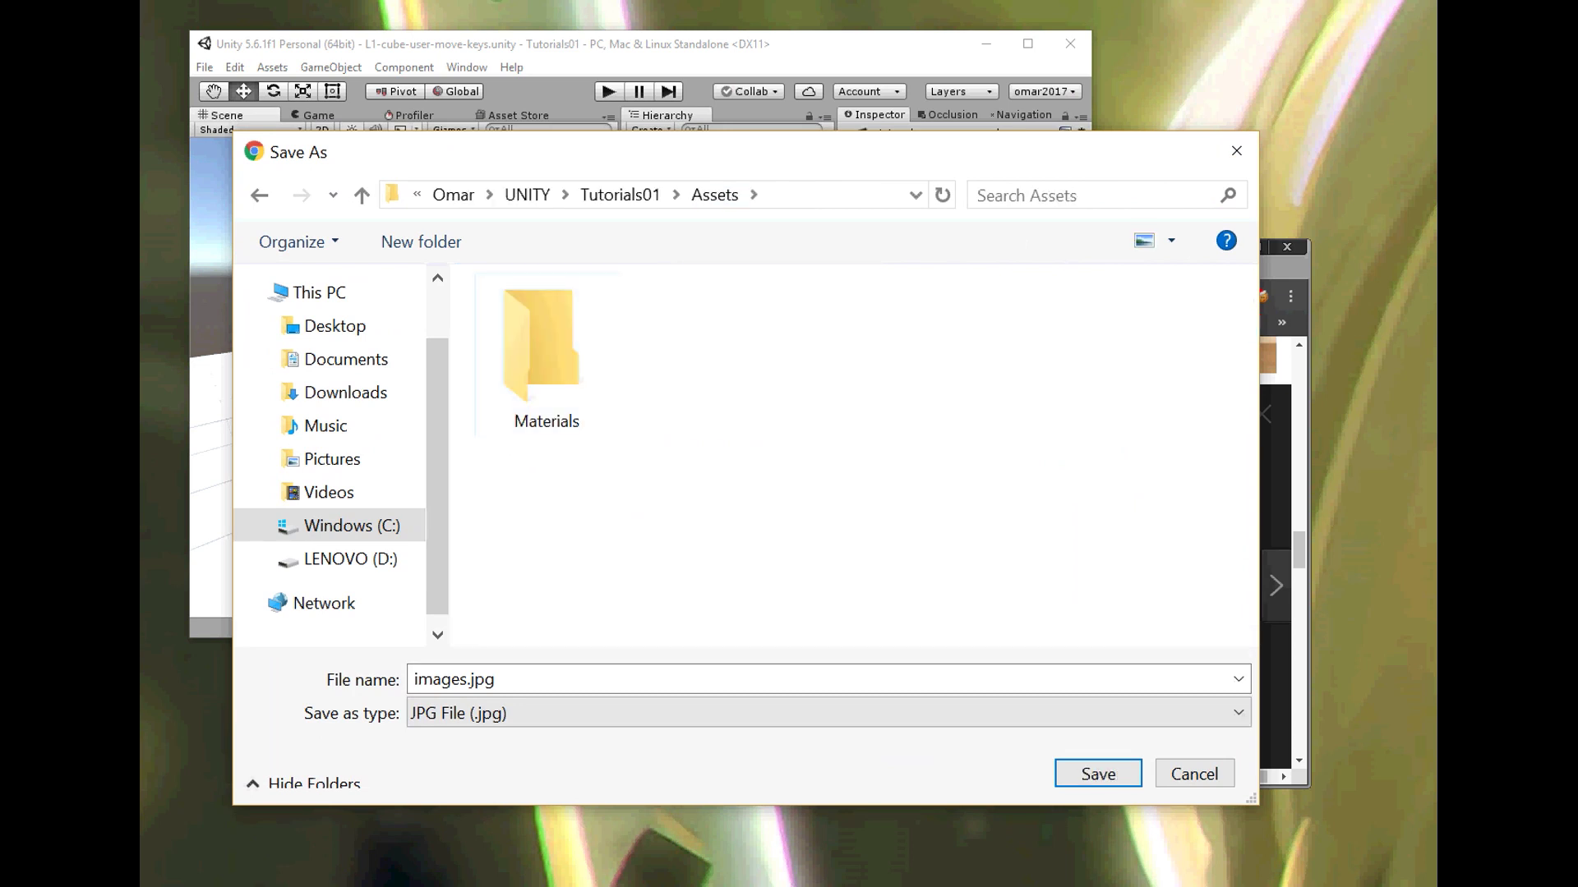
# Step: Save the texture image as floor-wood-01 in JPG format and dismiss the download notice
pyautogui.click(477, 680)
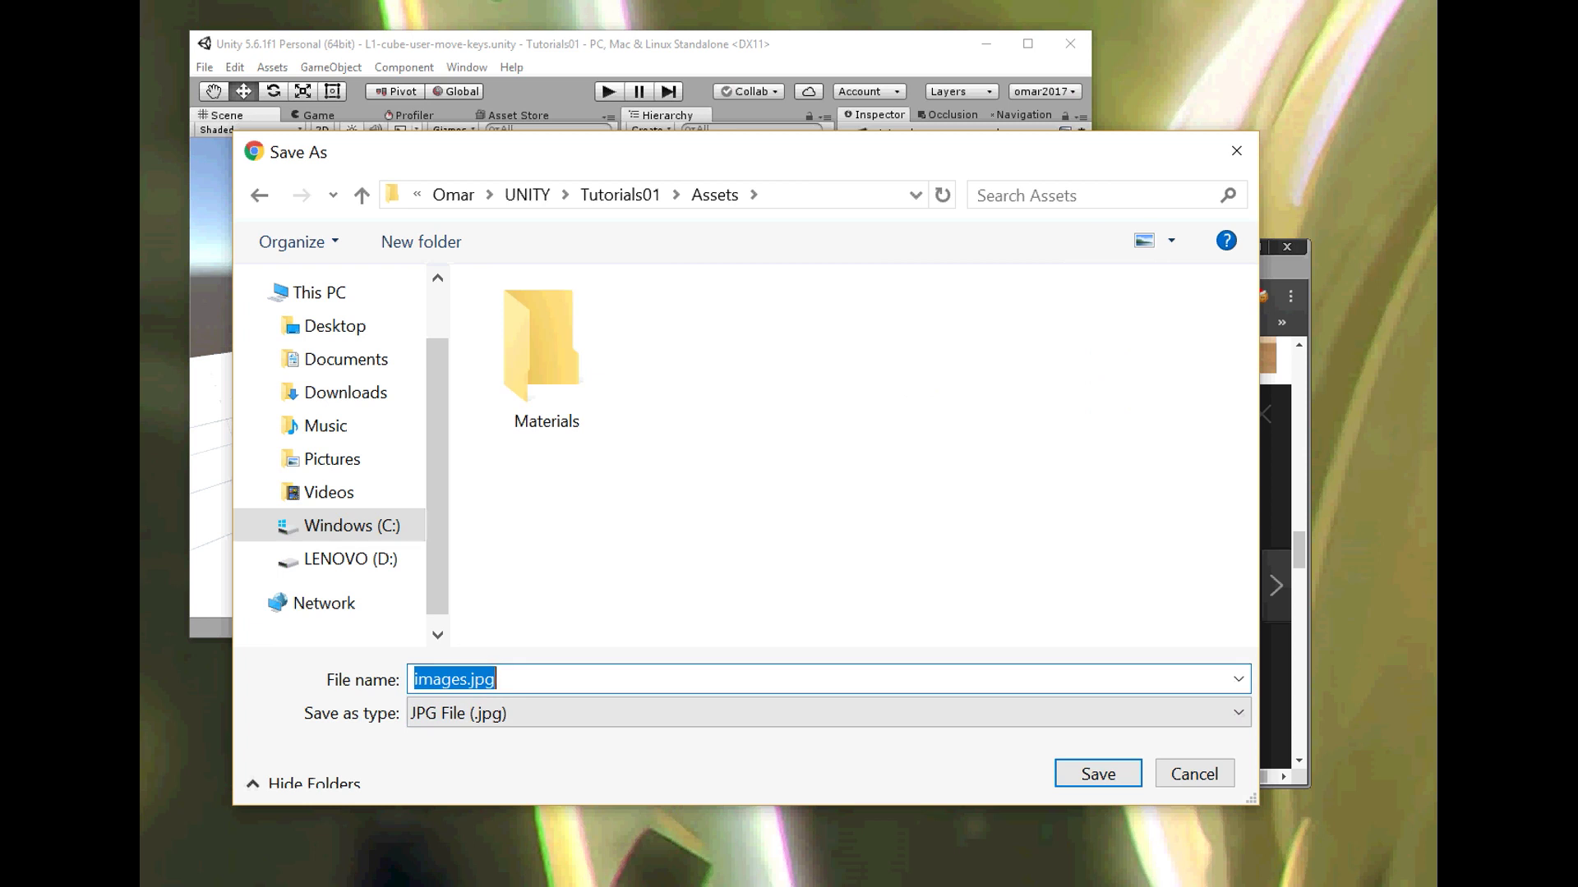
pyautogui.write('fl')
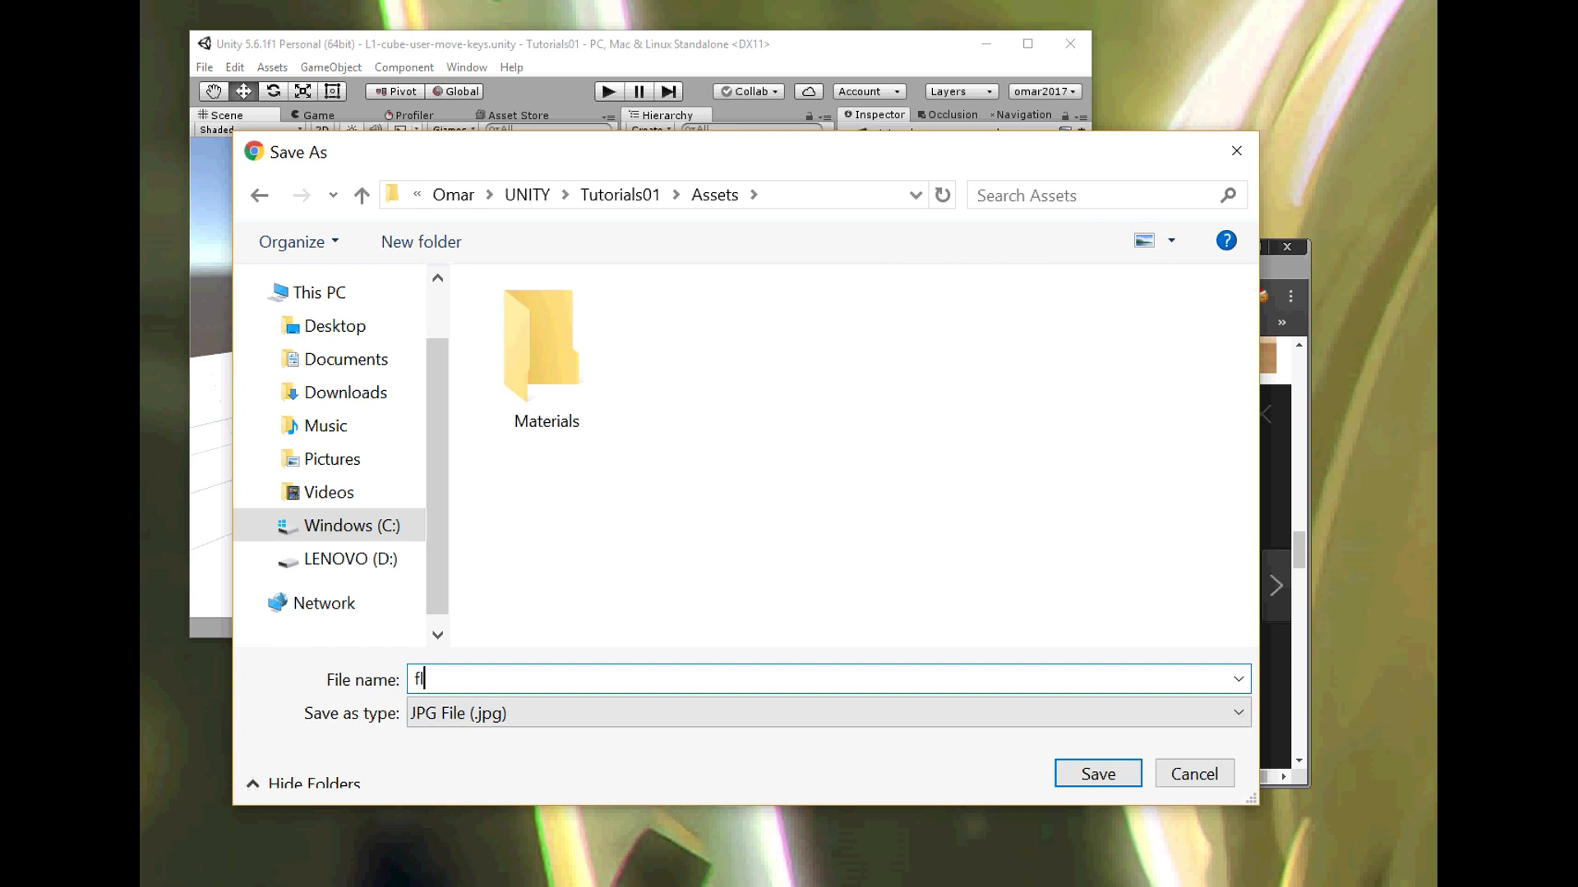
pyautogui.write('oor-wood-01')
pyautogui.click(1098, 774)
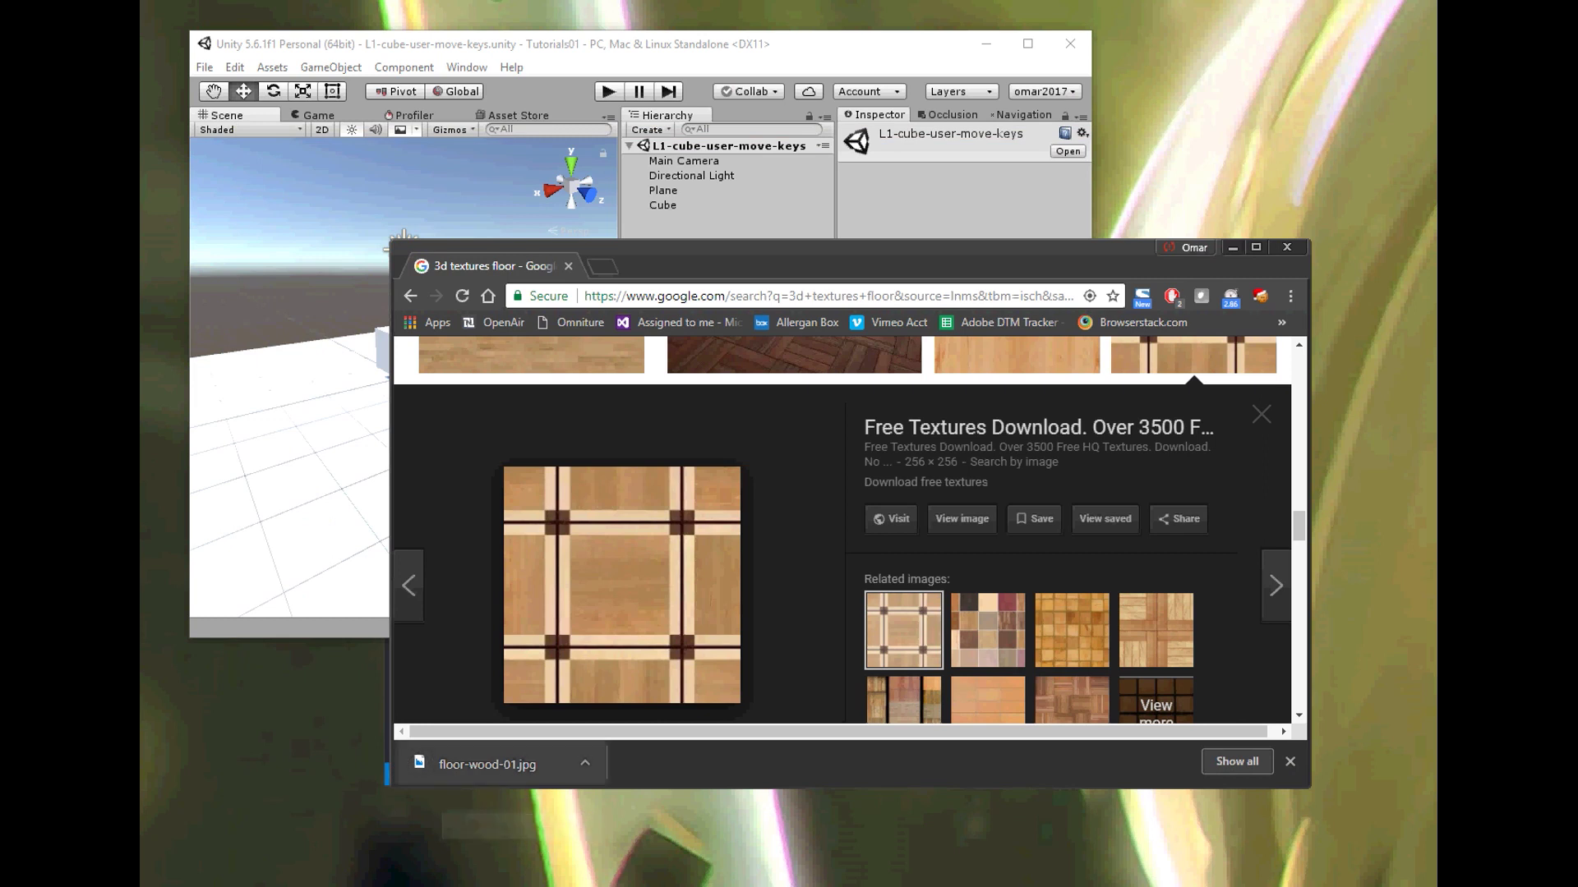
pyautogui.click(1290, 761)
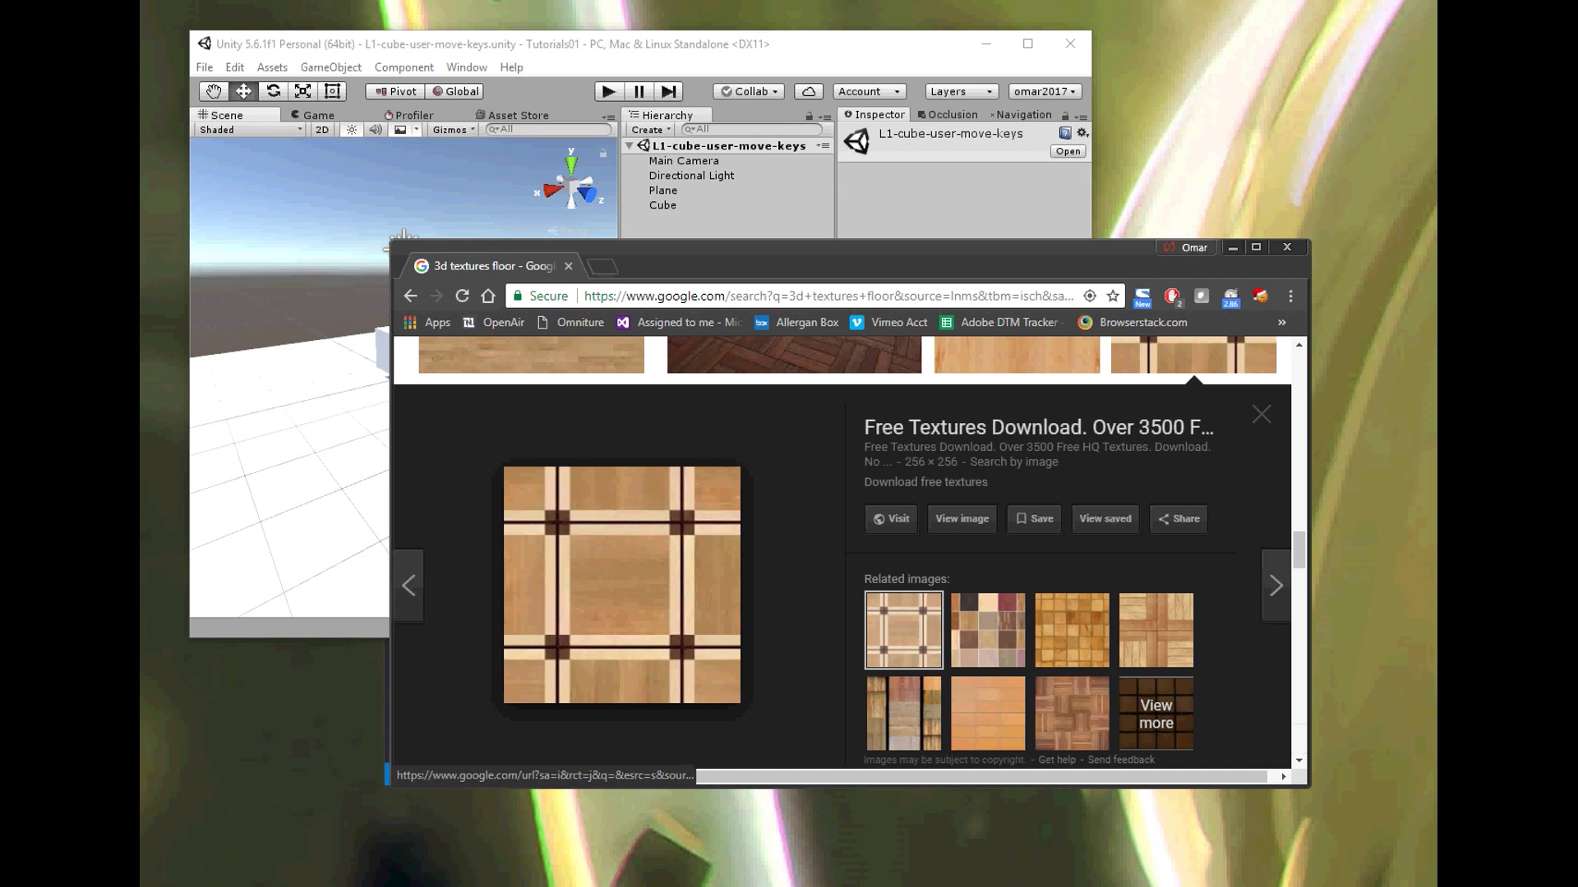
# Step: Switch to Unity and apply the floor-wood-01 texture to the plane in the scene
pyautogui.hotkey('alt', 'Tab')
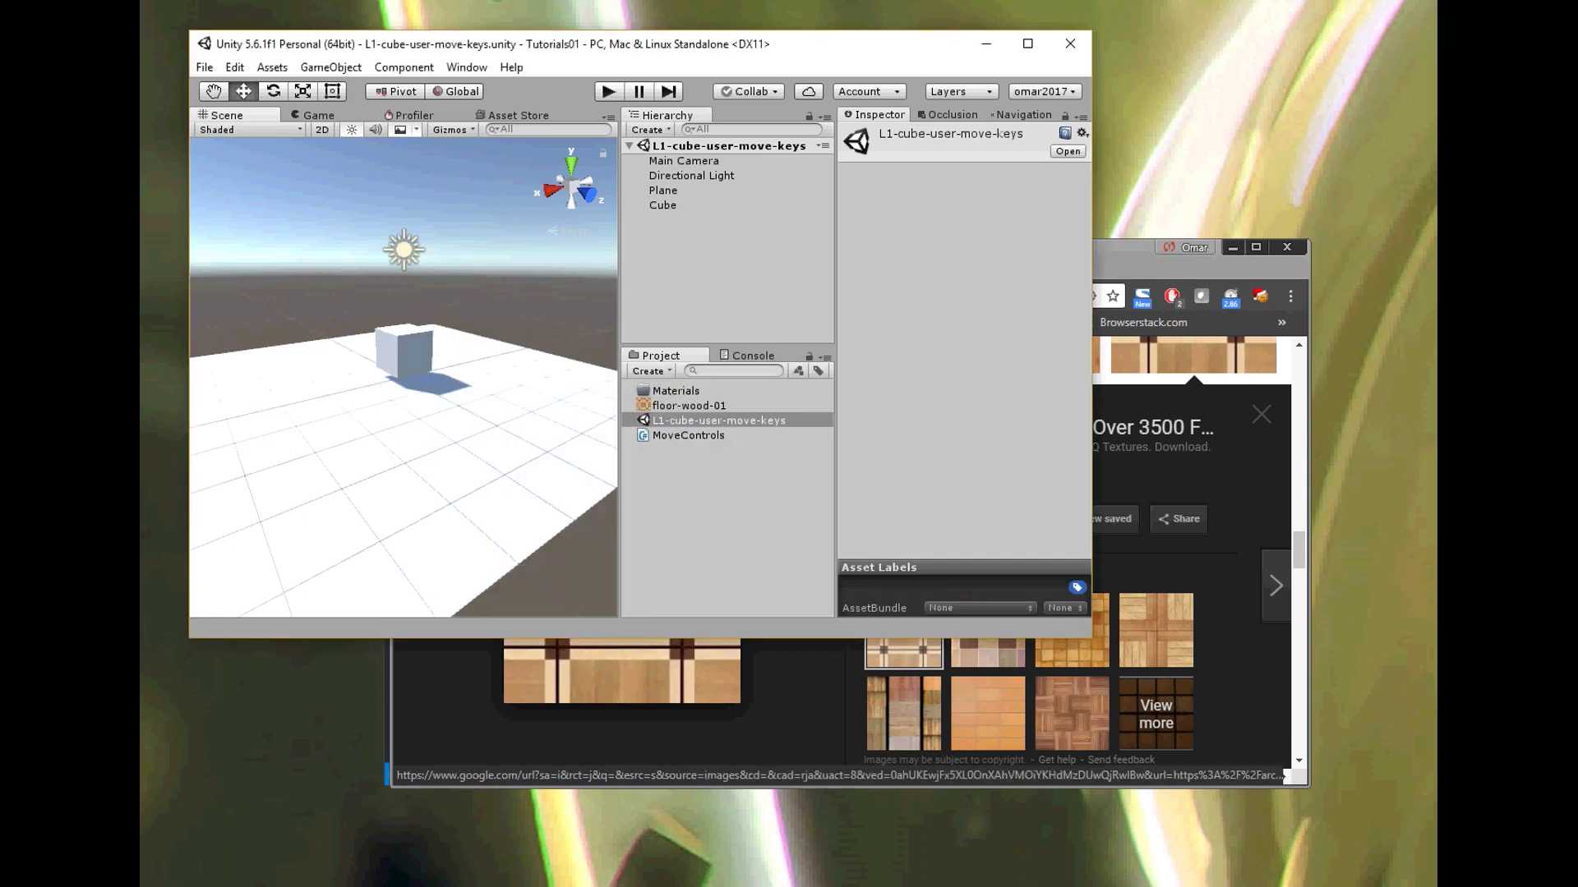
pyautogui.click(688, 406)
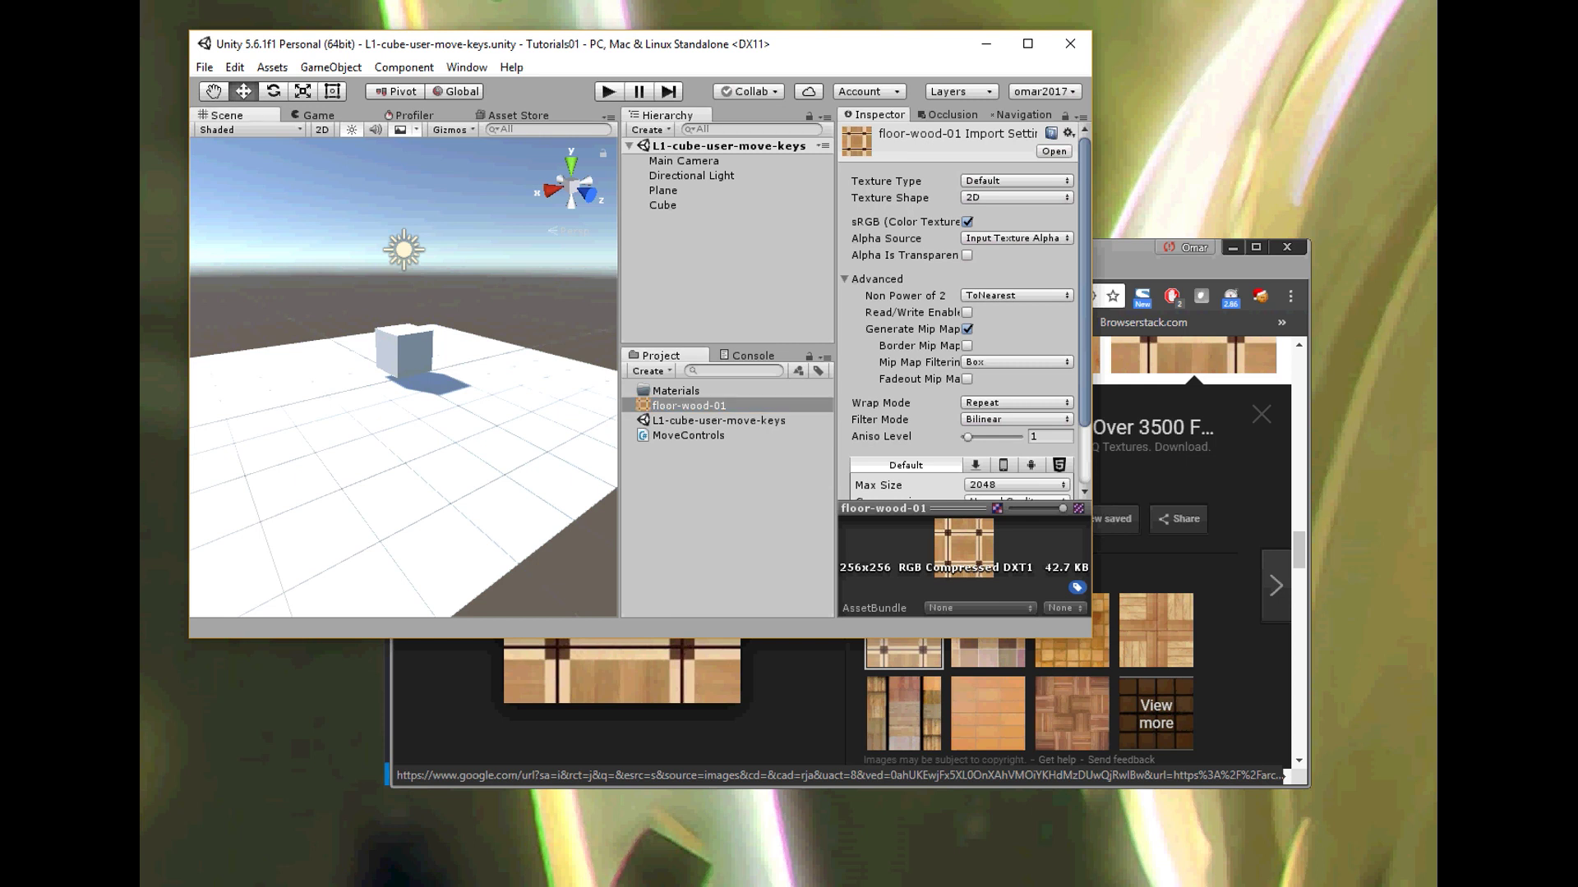
pyautogui.moveTo(689, 406); pyautogui.dragTo(395, 468)
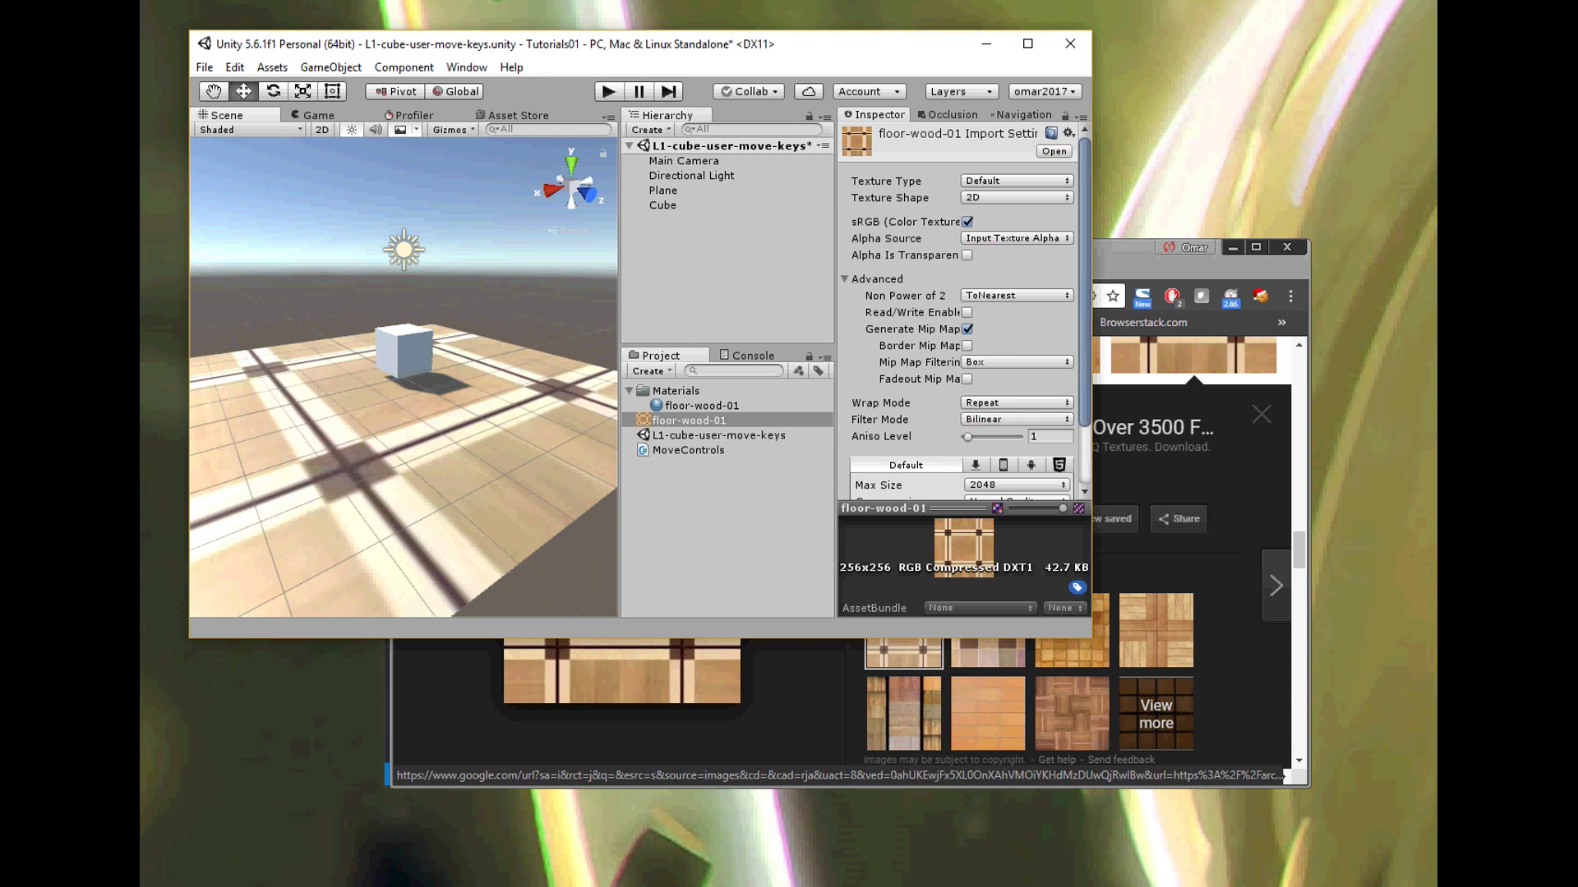
pyautogui.scroll(-4, 403, 377)
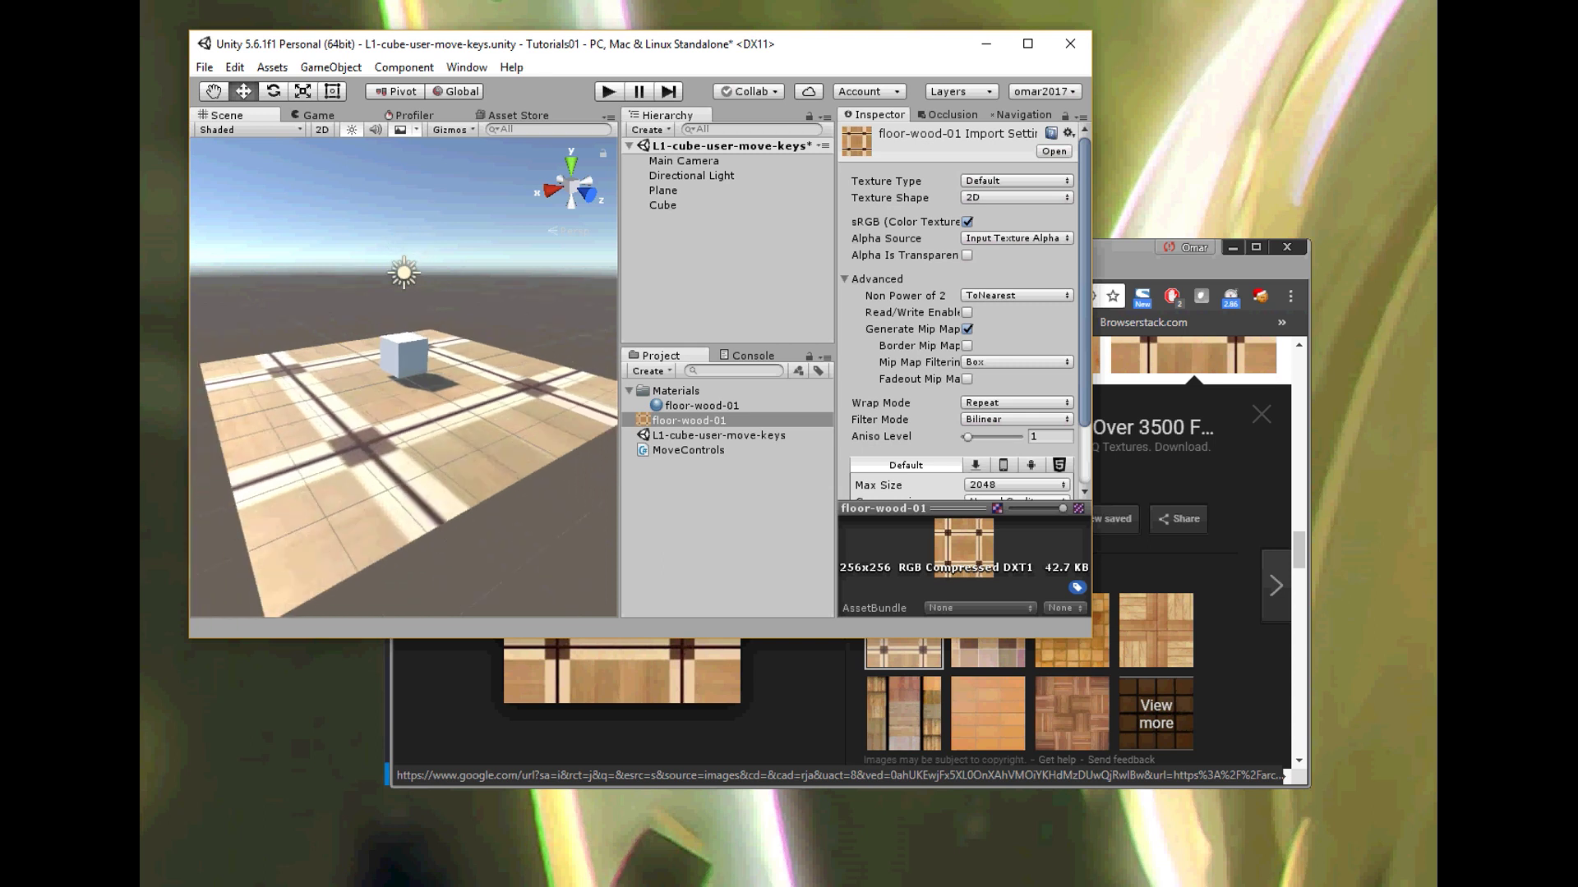
# Step: Expand the floor-wood-01 material settings on the Plane and set Smoothness to 0.53
pyautogui.click(702, 406)
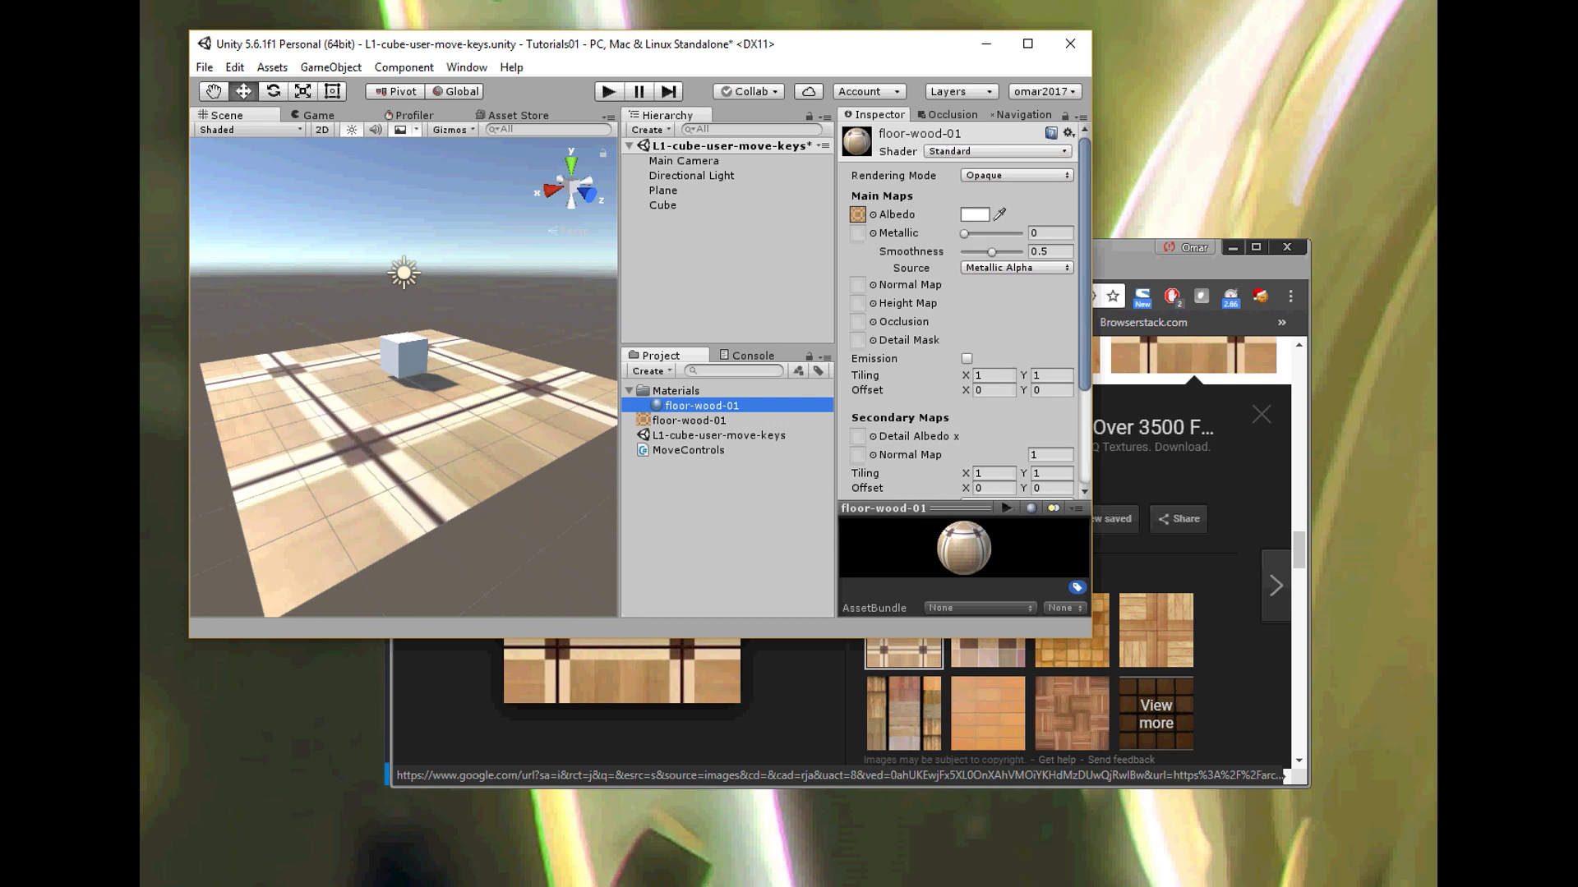
pyautogui.click(664, 191)
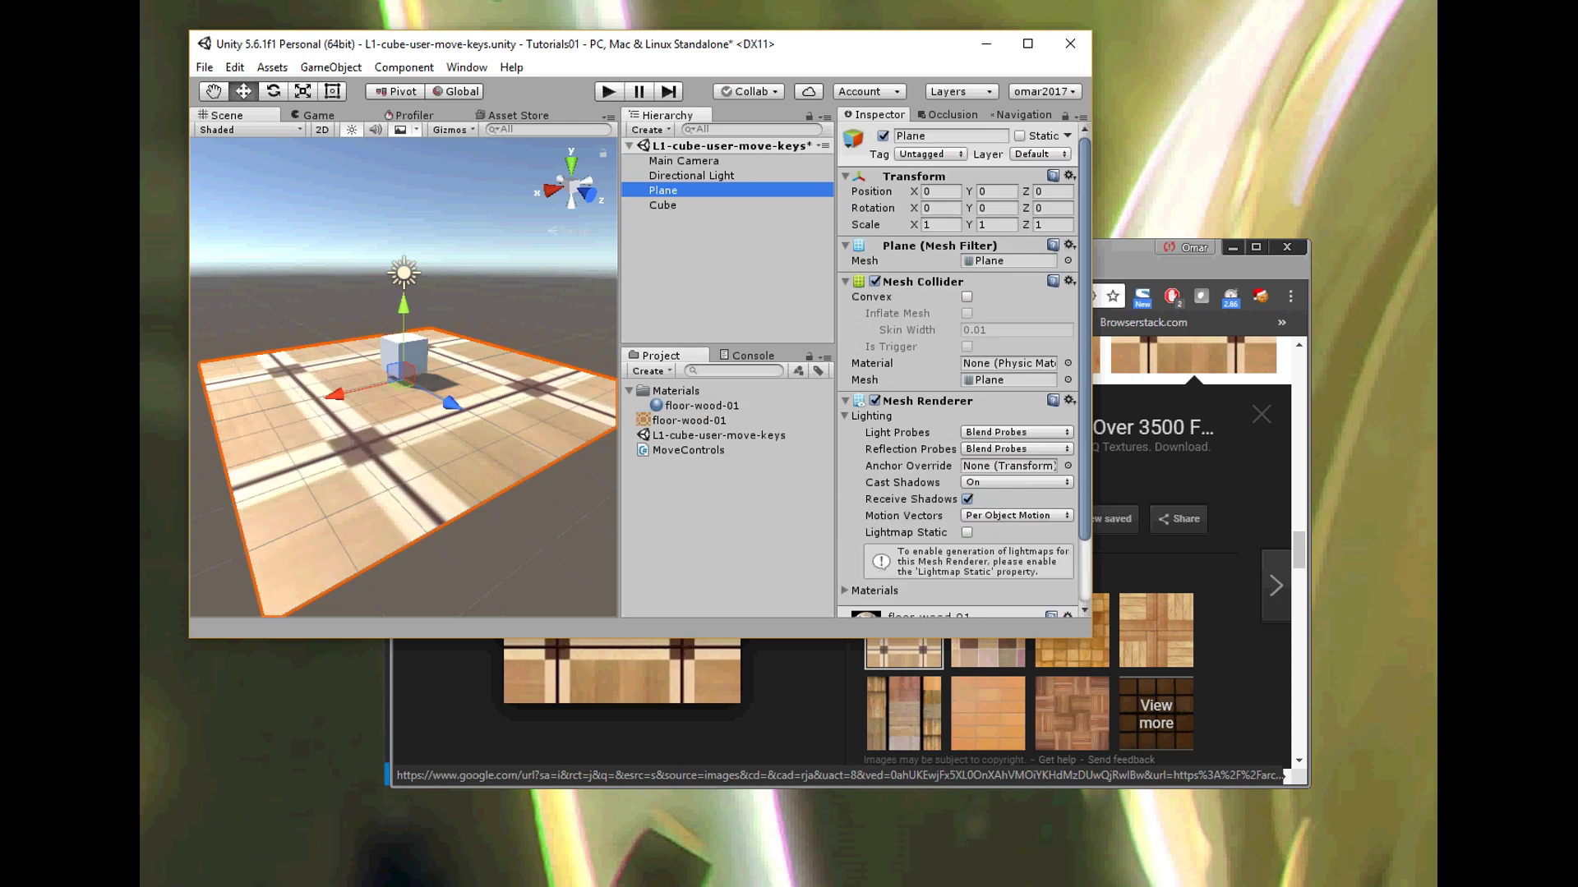
pyautogui.scroll(-3, 957, 370)
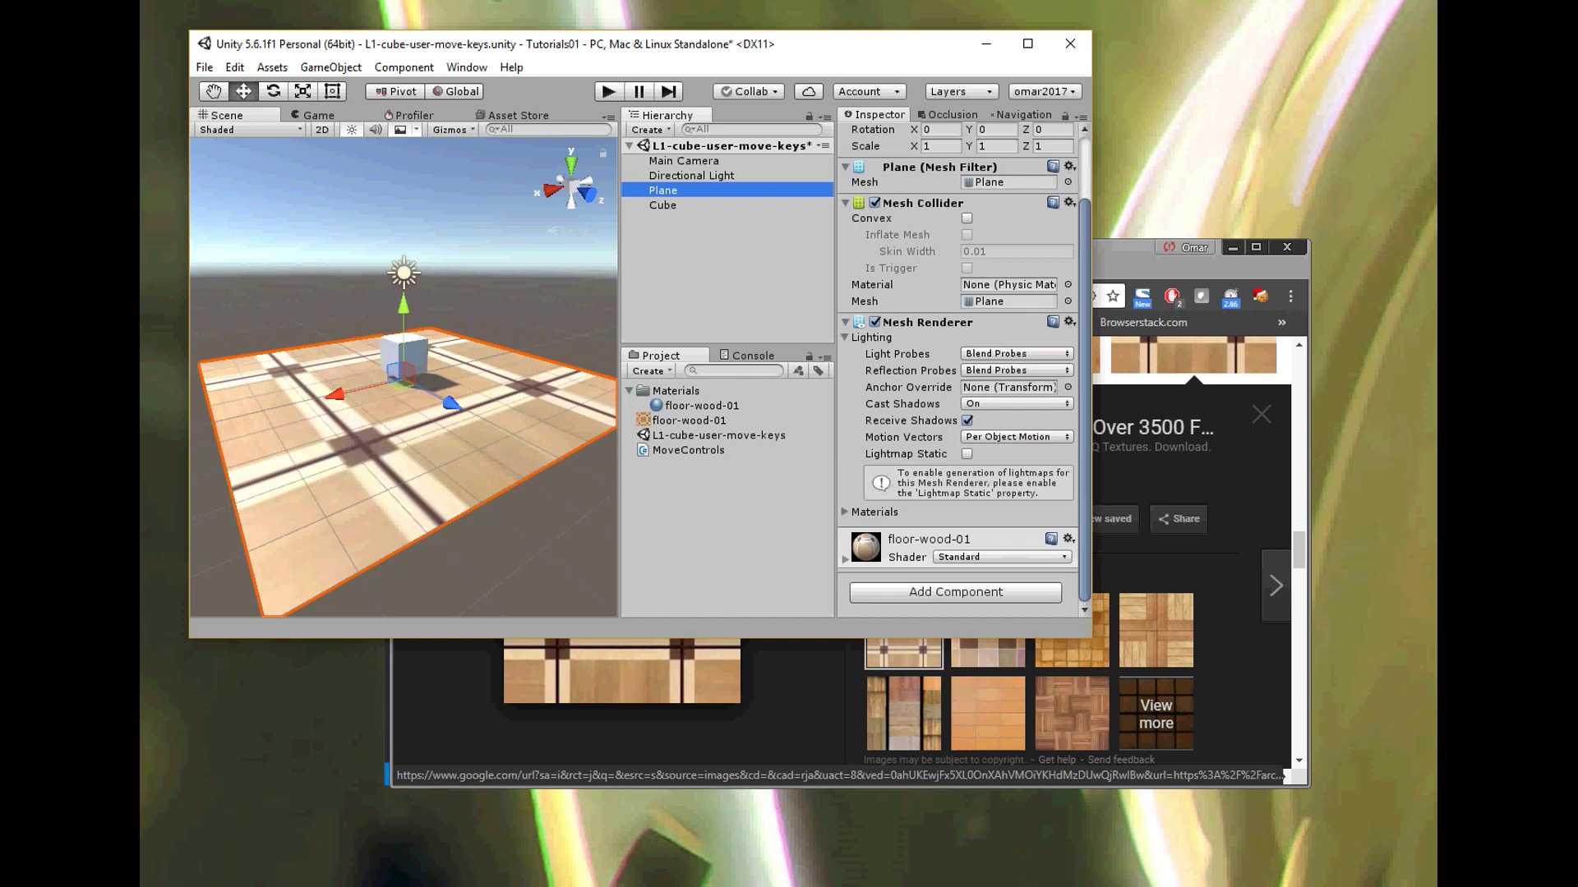
pyautogui.click(845, 560)
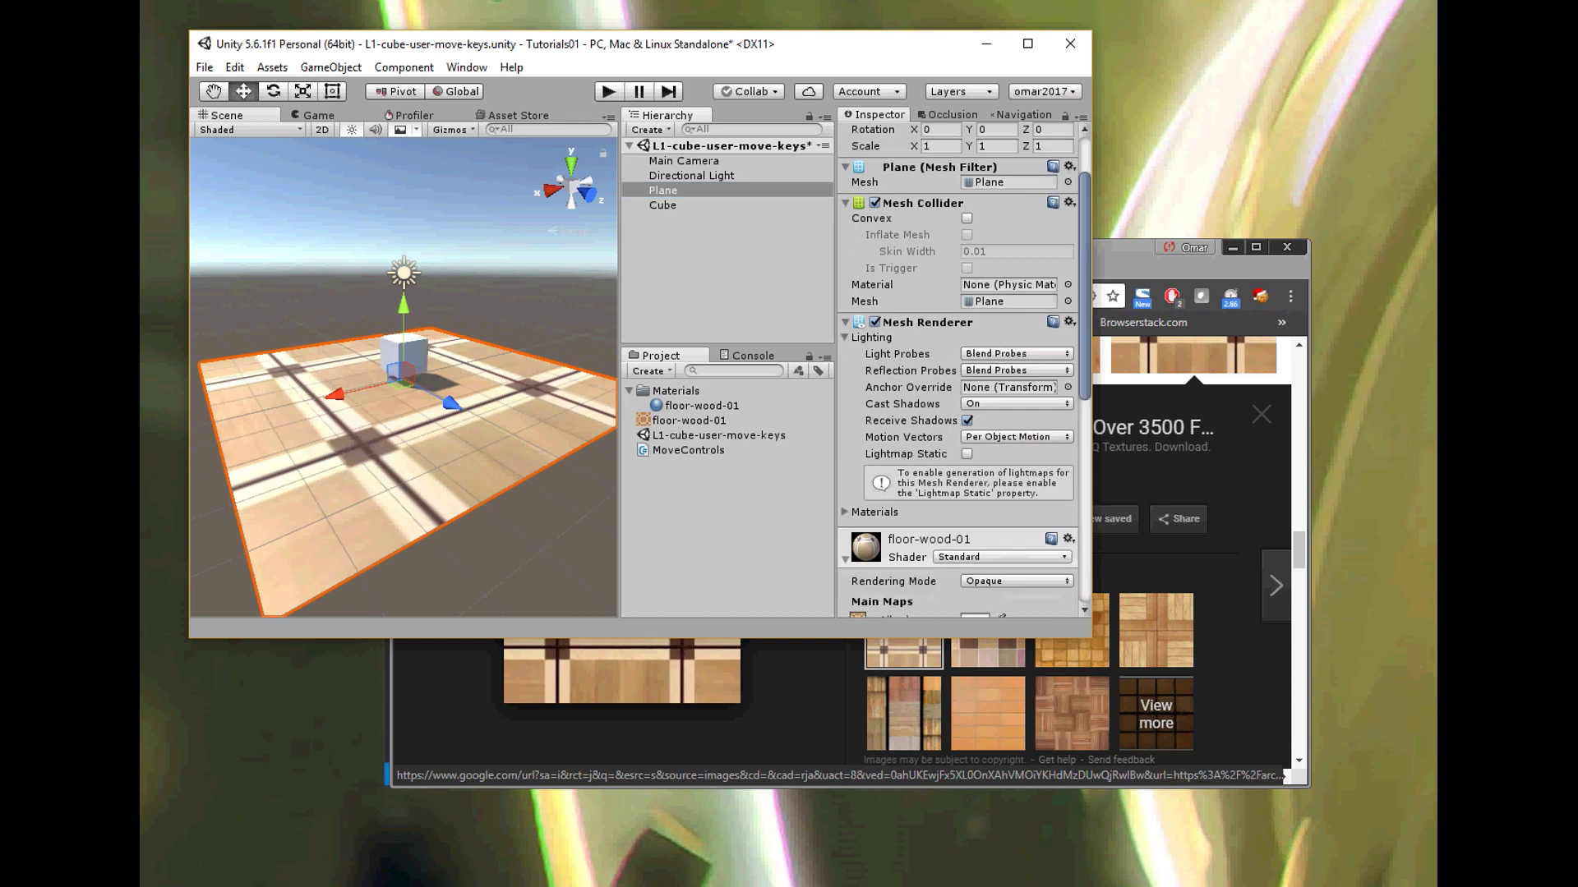
pyautogui.scroll(-5, 958, 370)
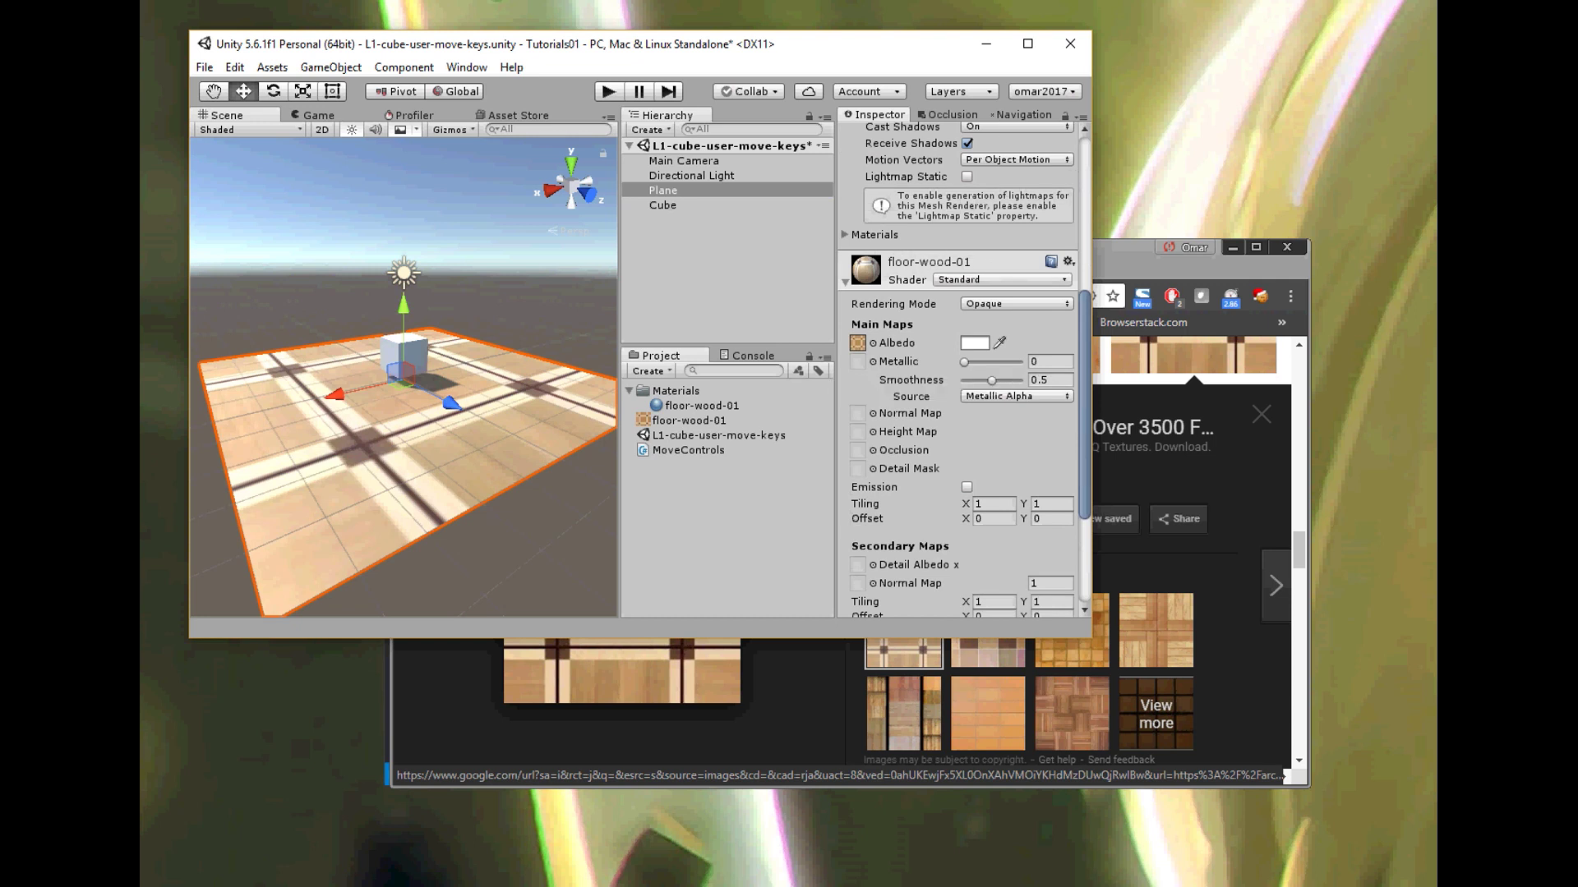
pyautogui.moveTo(992, 381); pyautogui.dragTo(1020, 381)
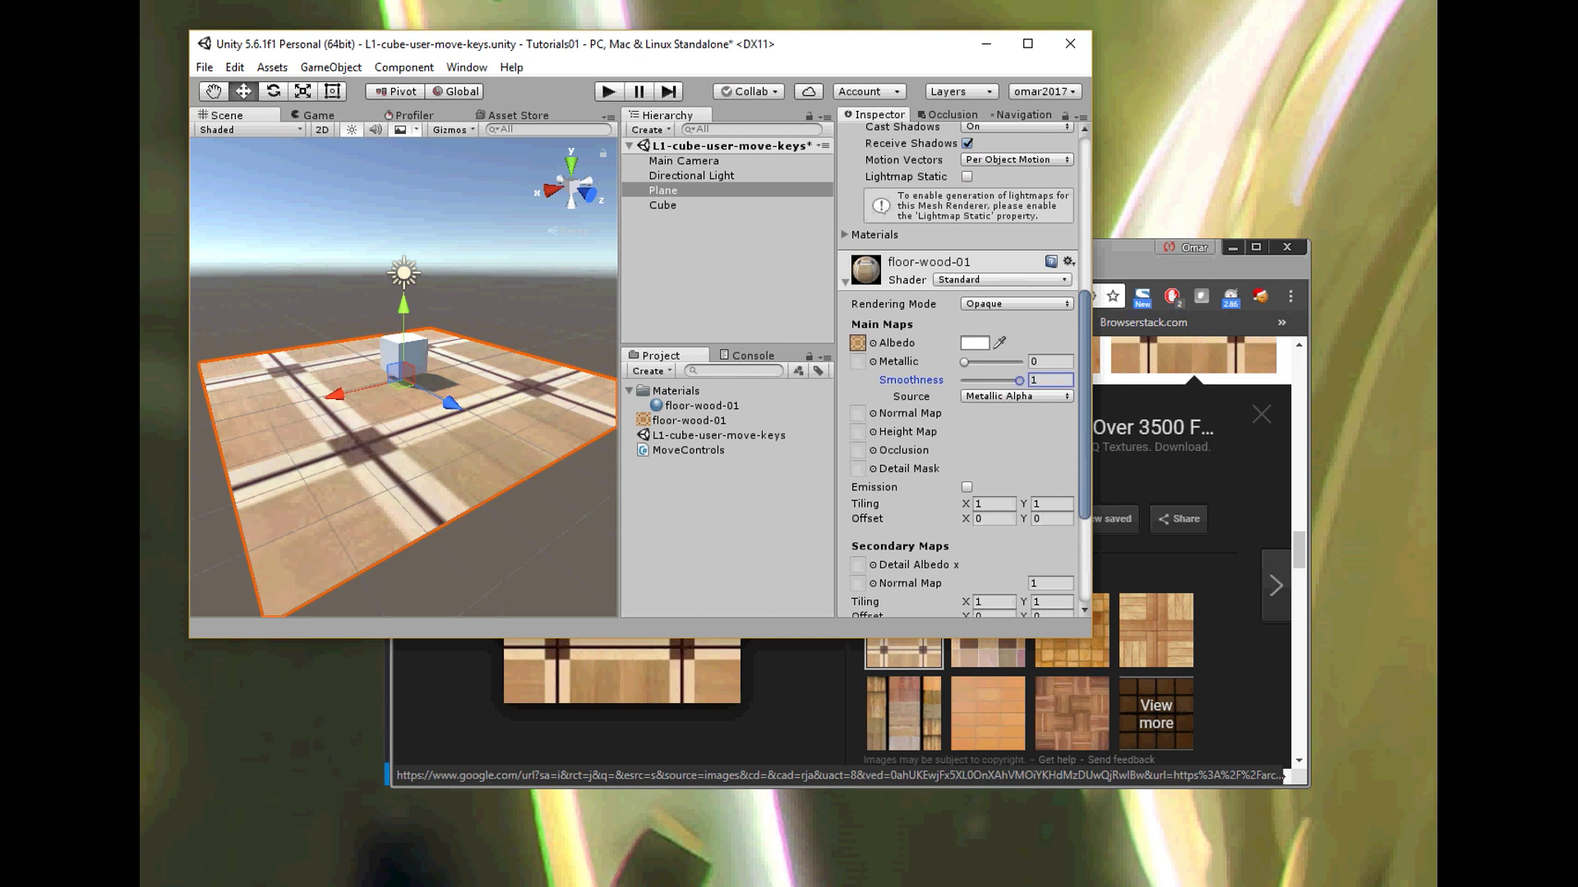
pyautogui.press('BackSpace')
pyautogui.write('0')
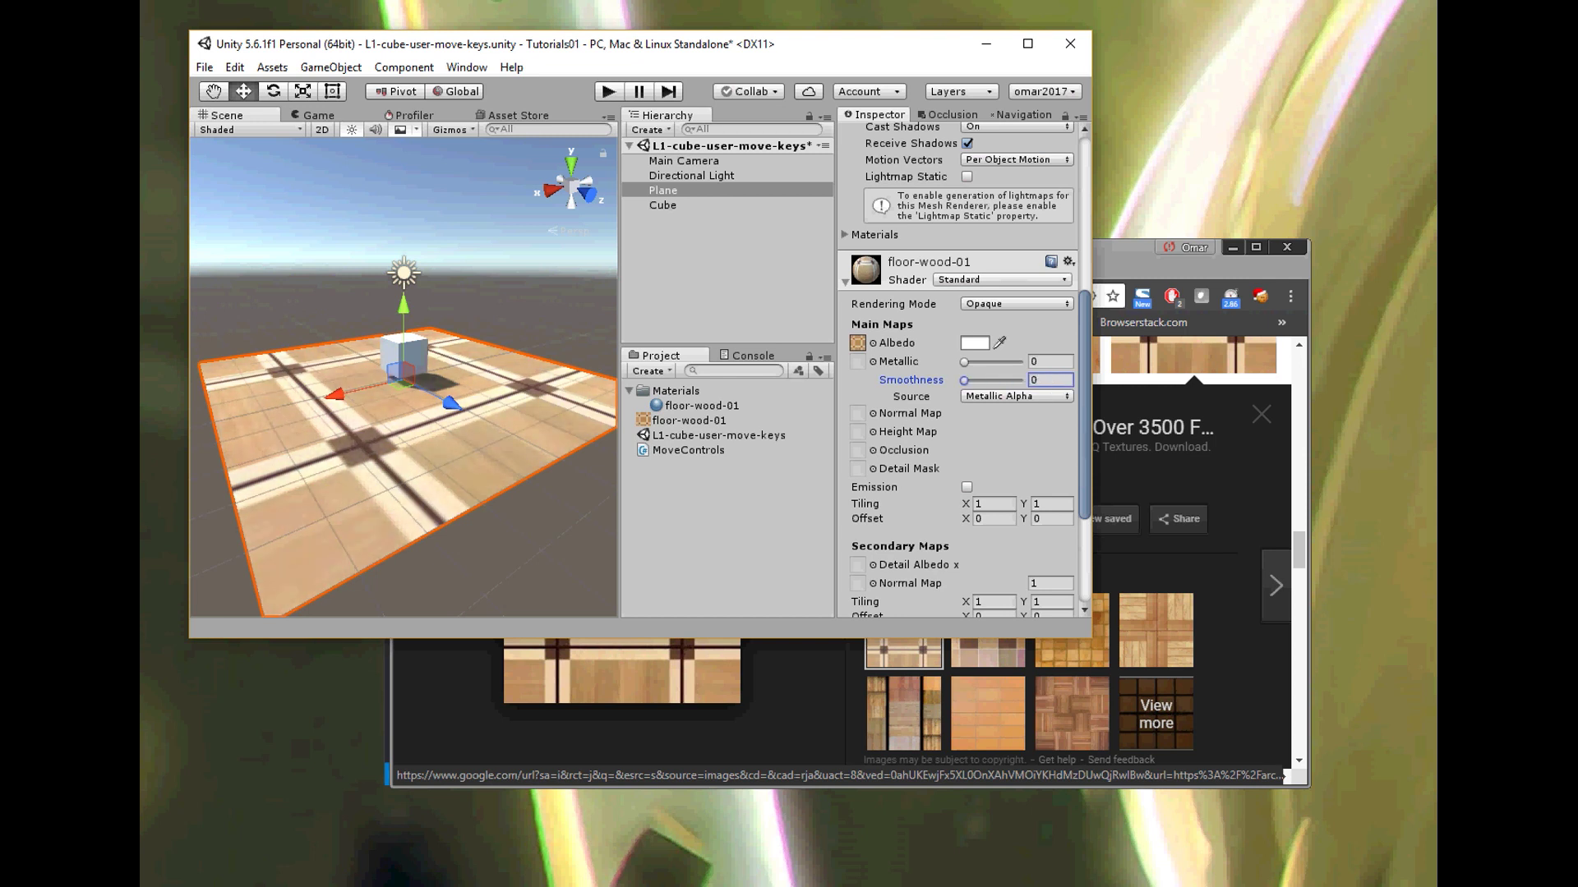
pyautogui.write('.52')
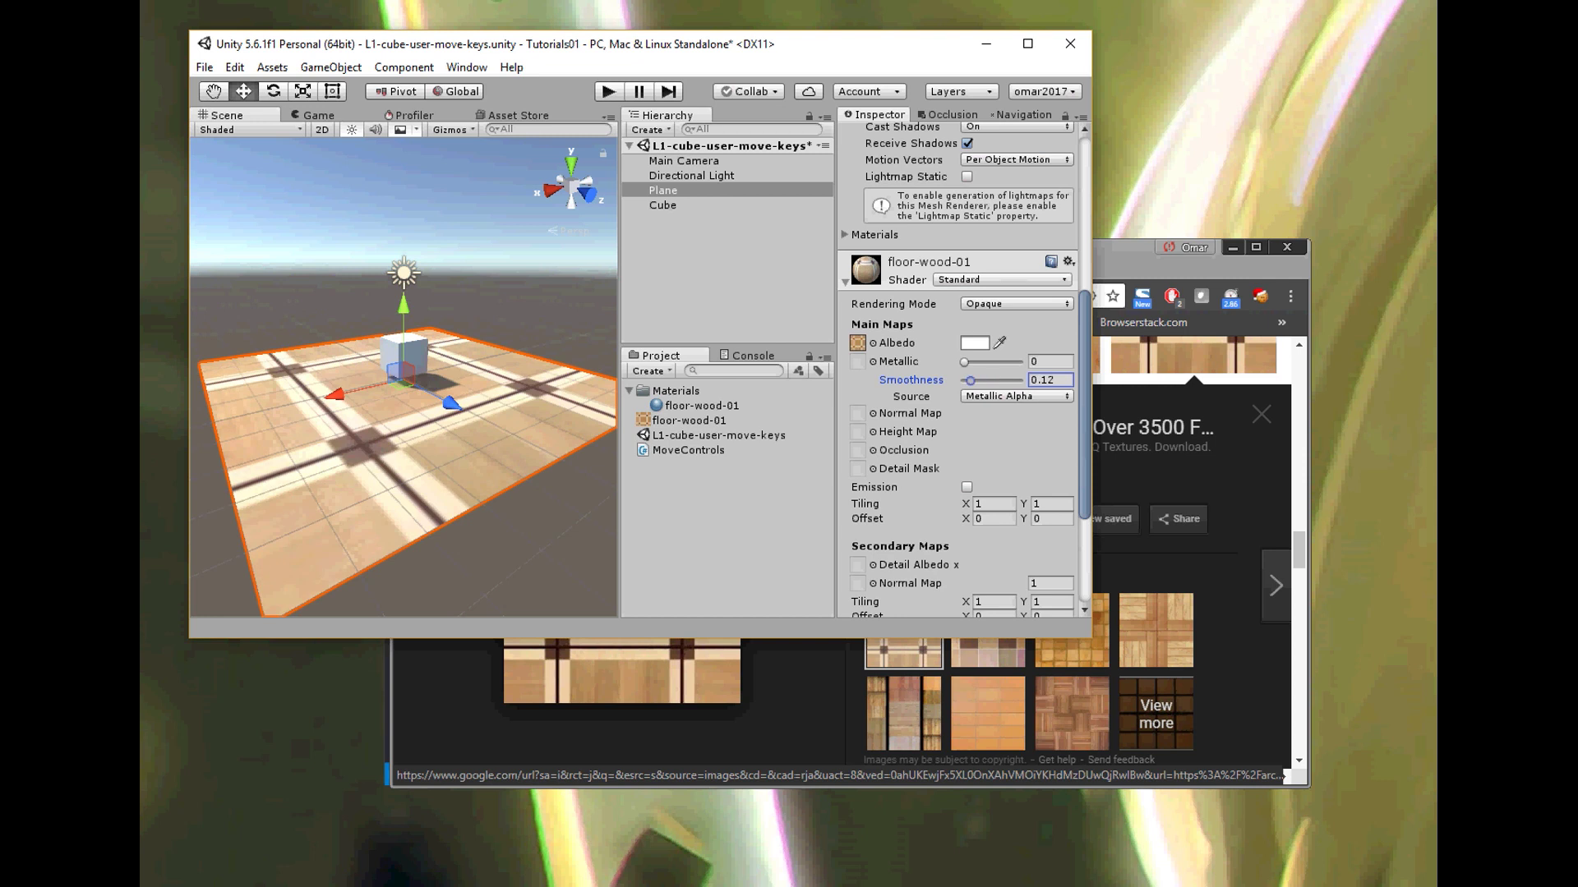
pyautogui.press('BackSpace')
pyautogui.write('3')
# Step: Try the floor material's Metallic value at 1 and return it to 0
pyautogui.moveTo(964, 362); pyautogui.dragTo(1022, 362)
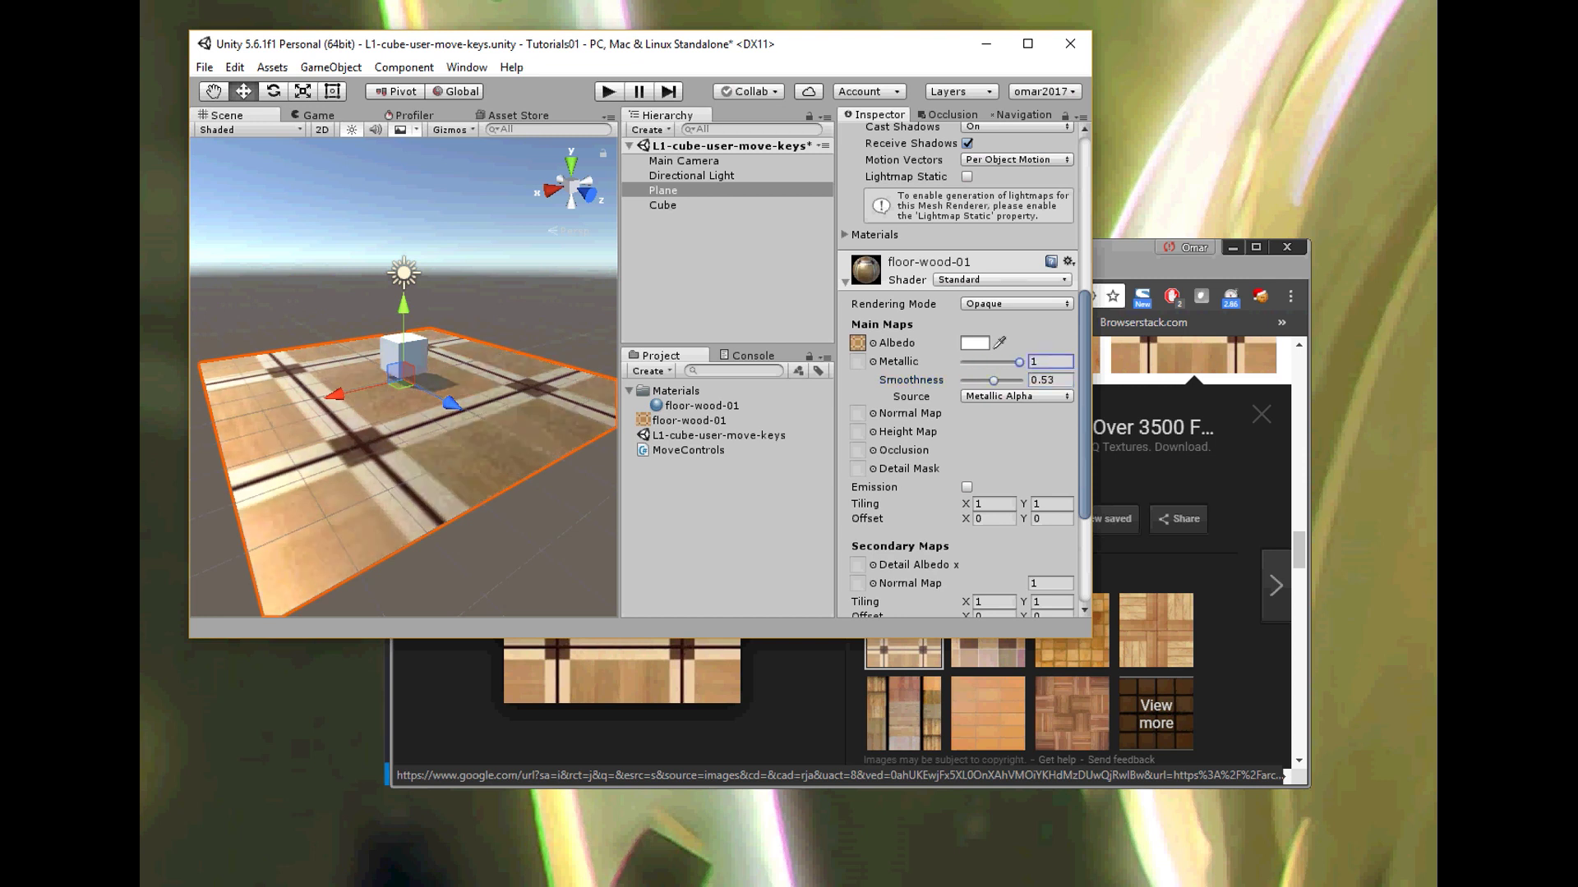
pyautogui.press('BackSpace')
pyautogui.write('0')
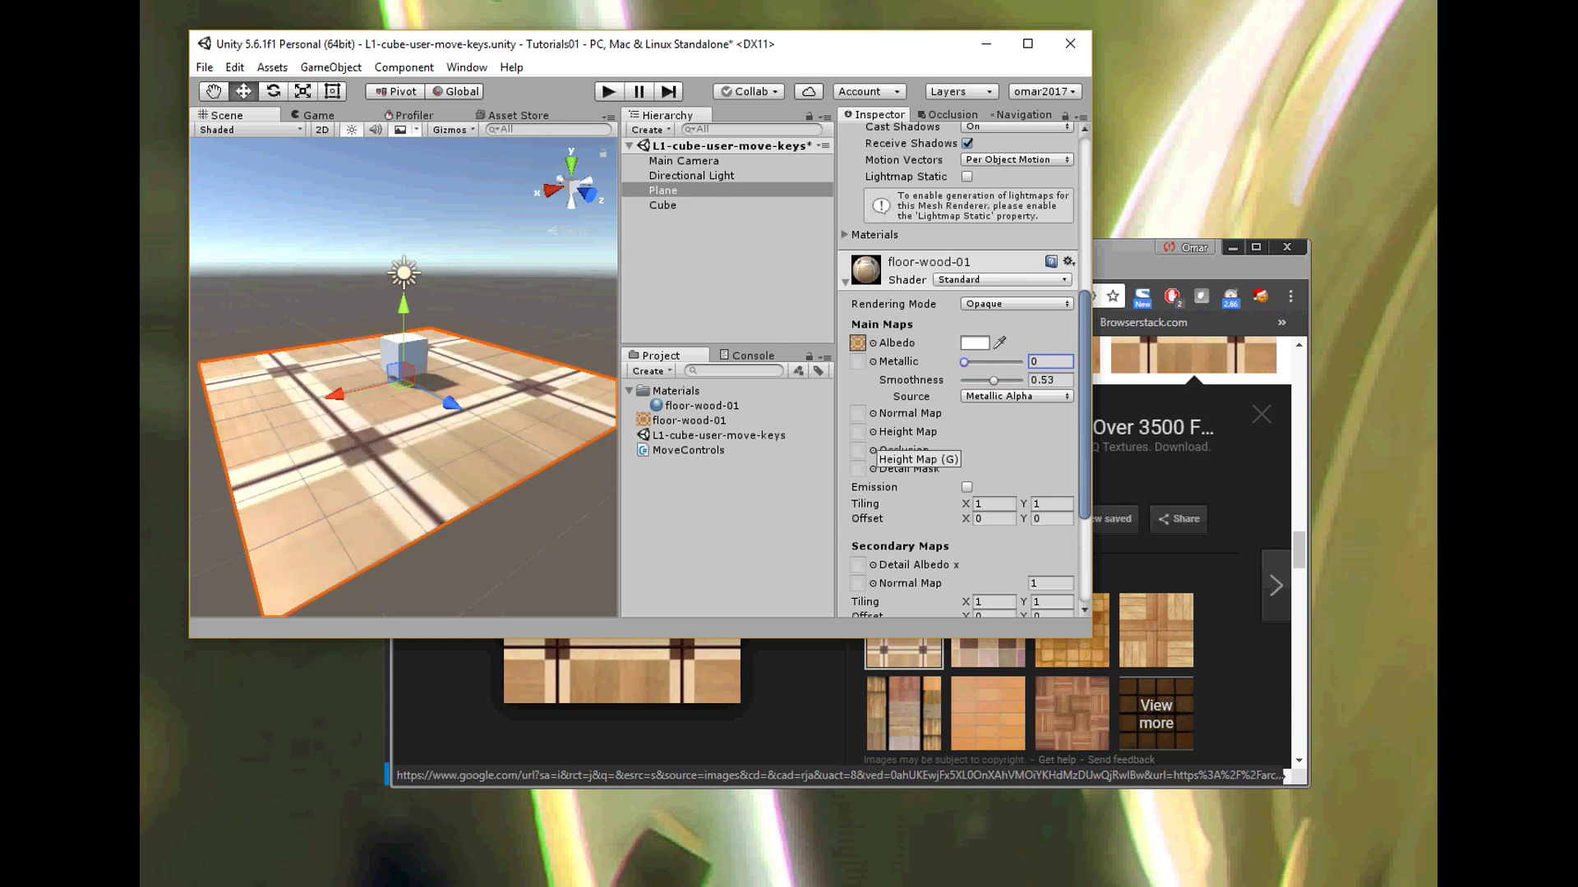
# Step: Review the floor material's map and tiling settings and compare the plane with the source texture in the browser
pyautogui.scroll(-2, 921, 448)
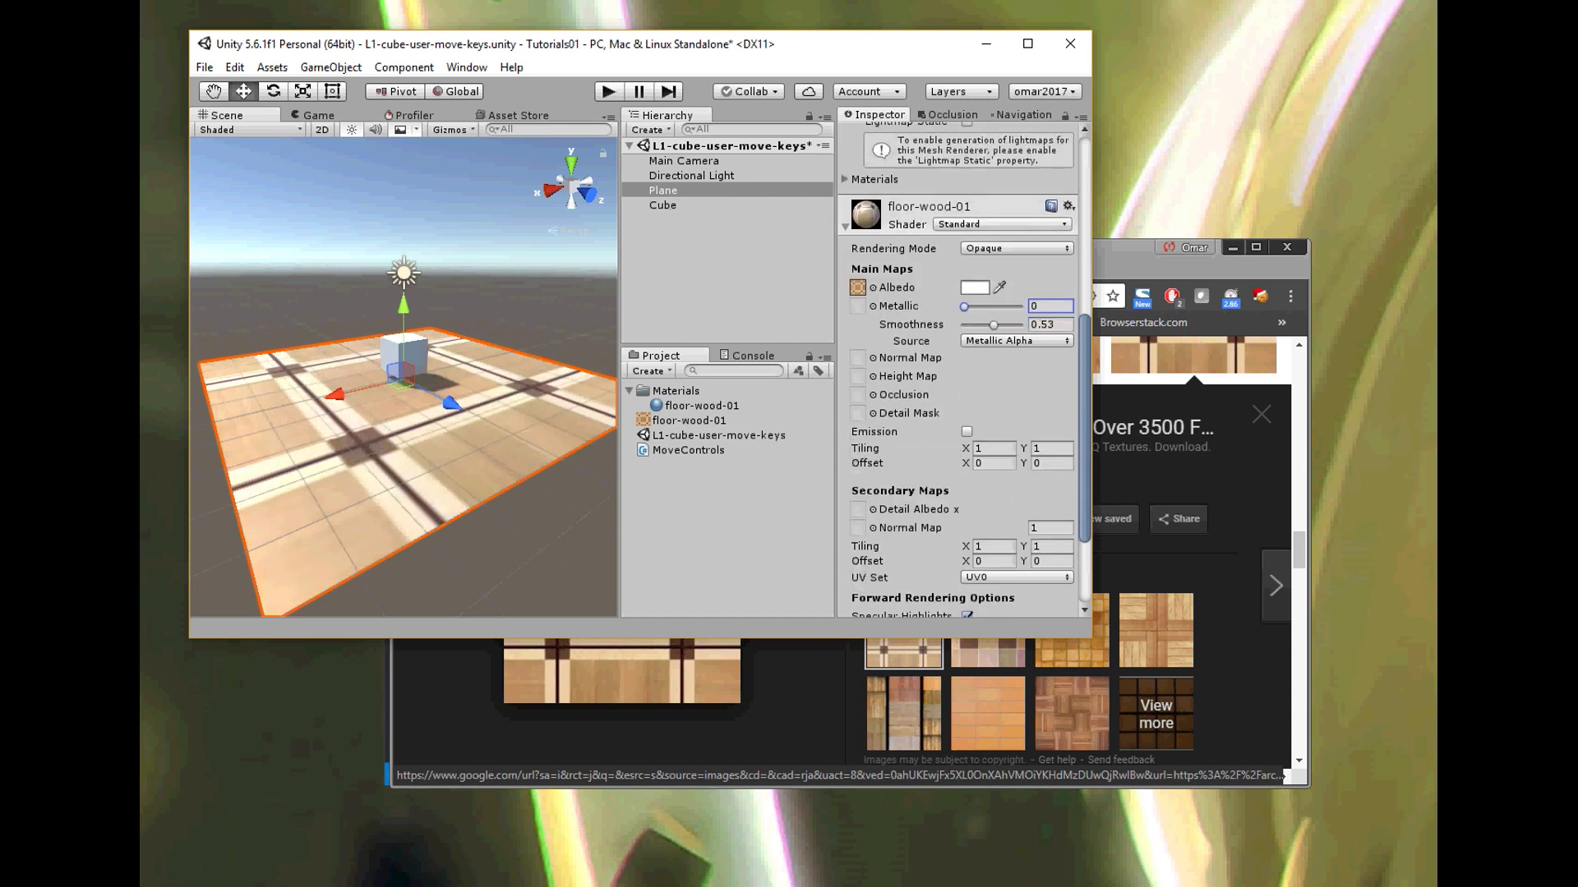
pyautogui.scroll(-4, 903, 526)
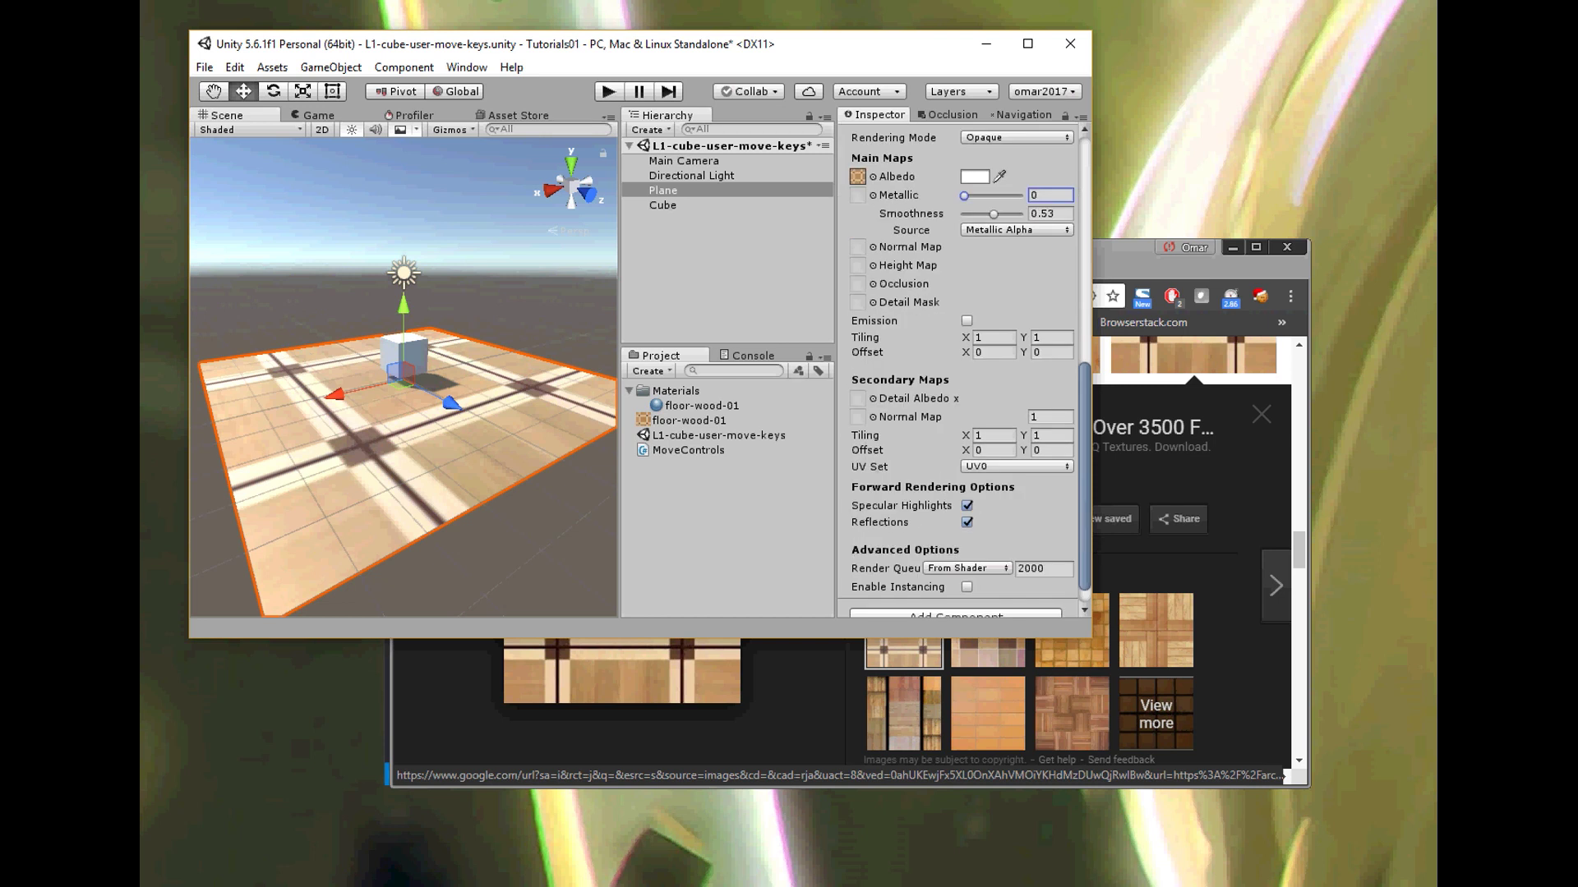
pyautogui.scroll(4, 855, 493)
pyautogui.click(991, 448)
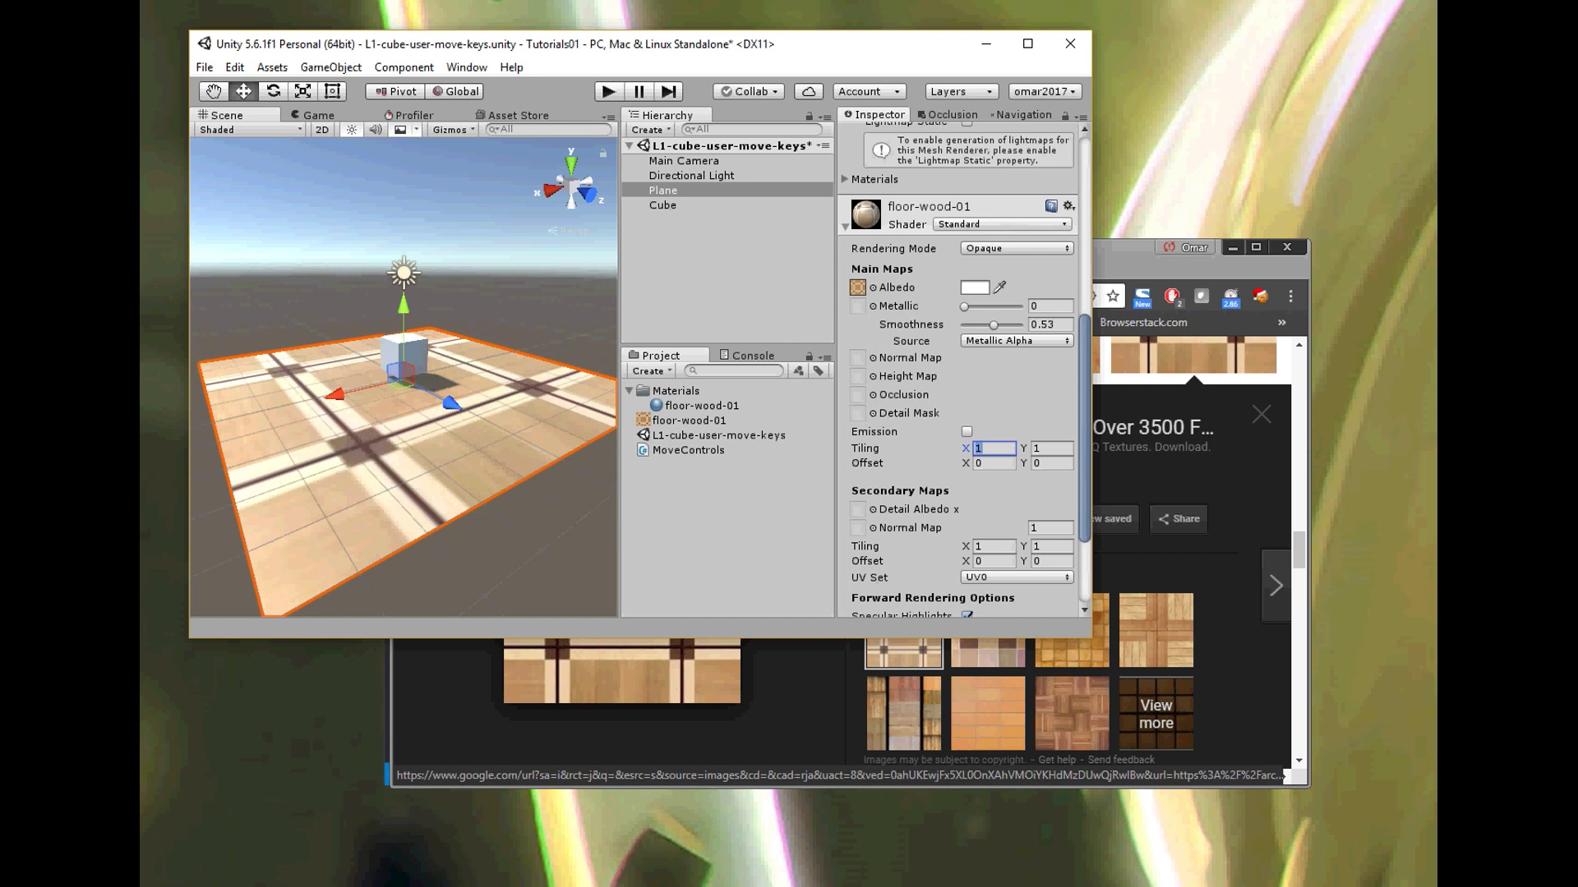
pyautogui.hotkey('alt', 'Tab')
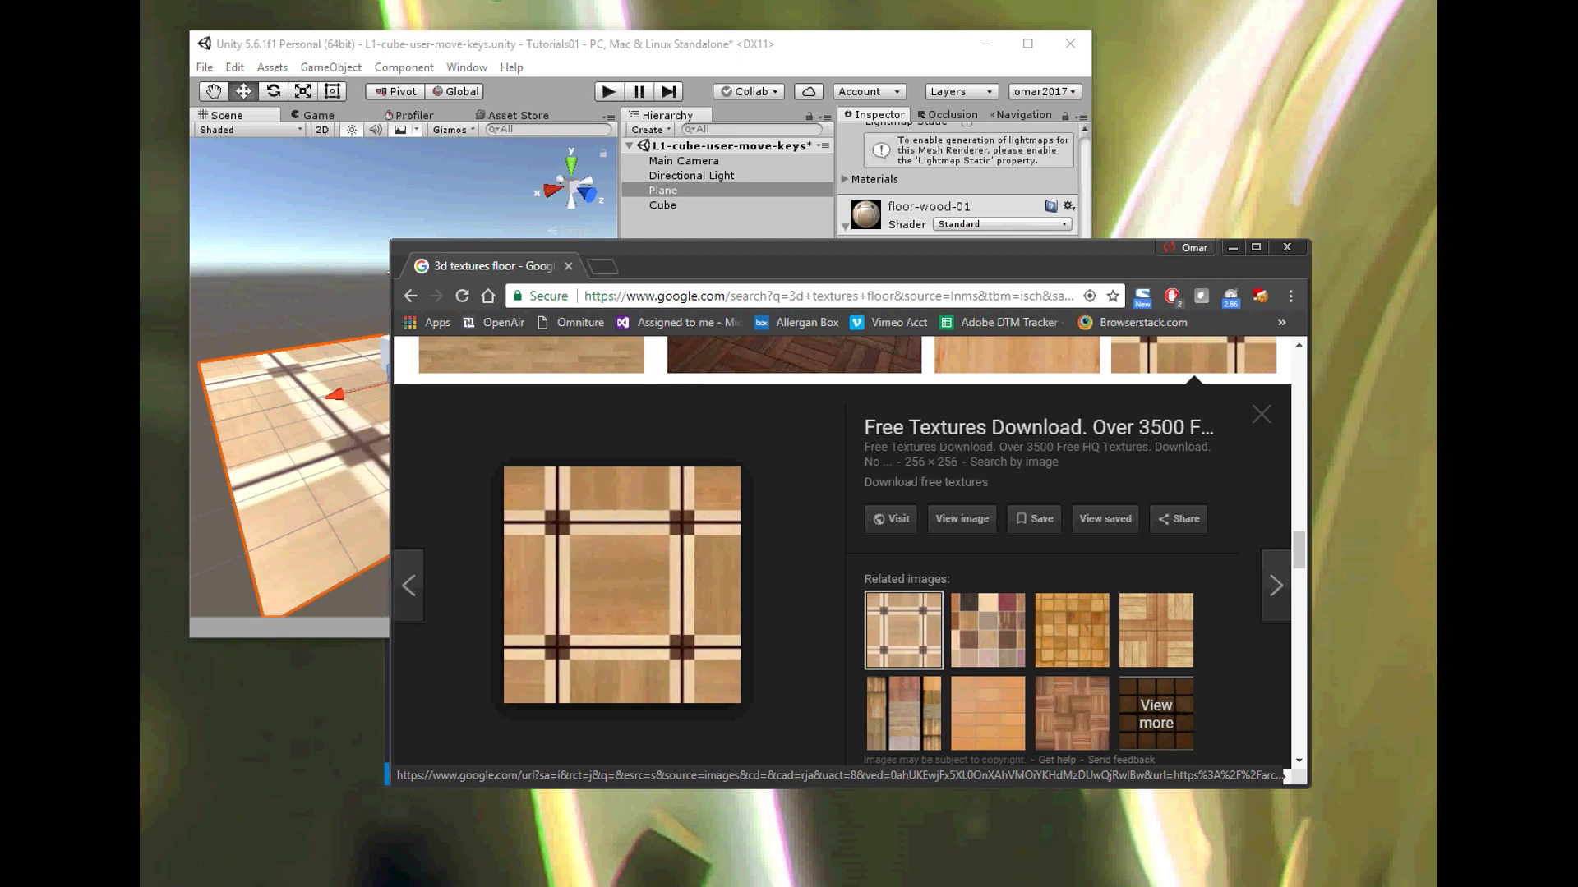
pyautogui.hotkey('alt', 'Tab')
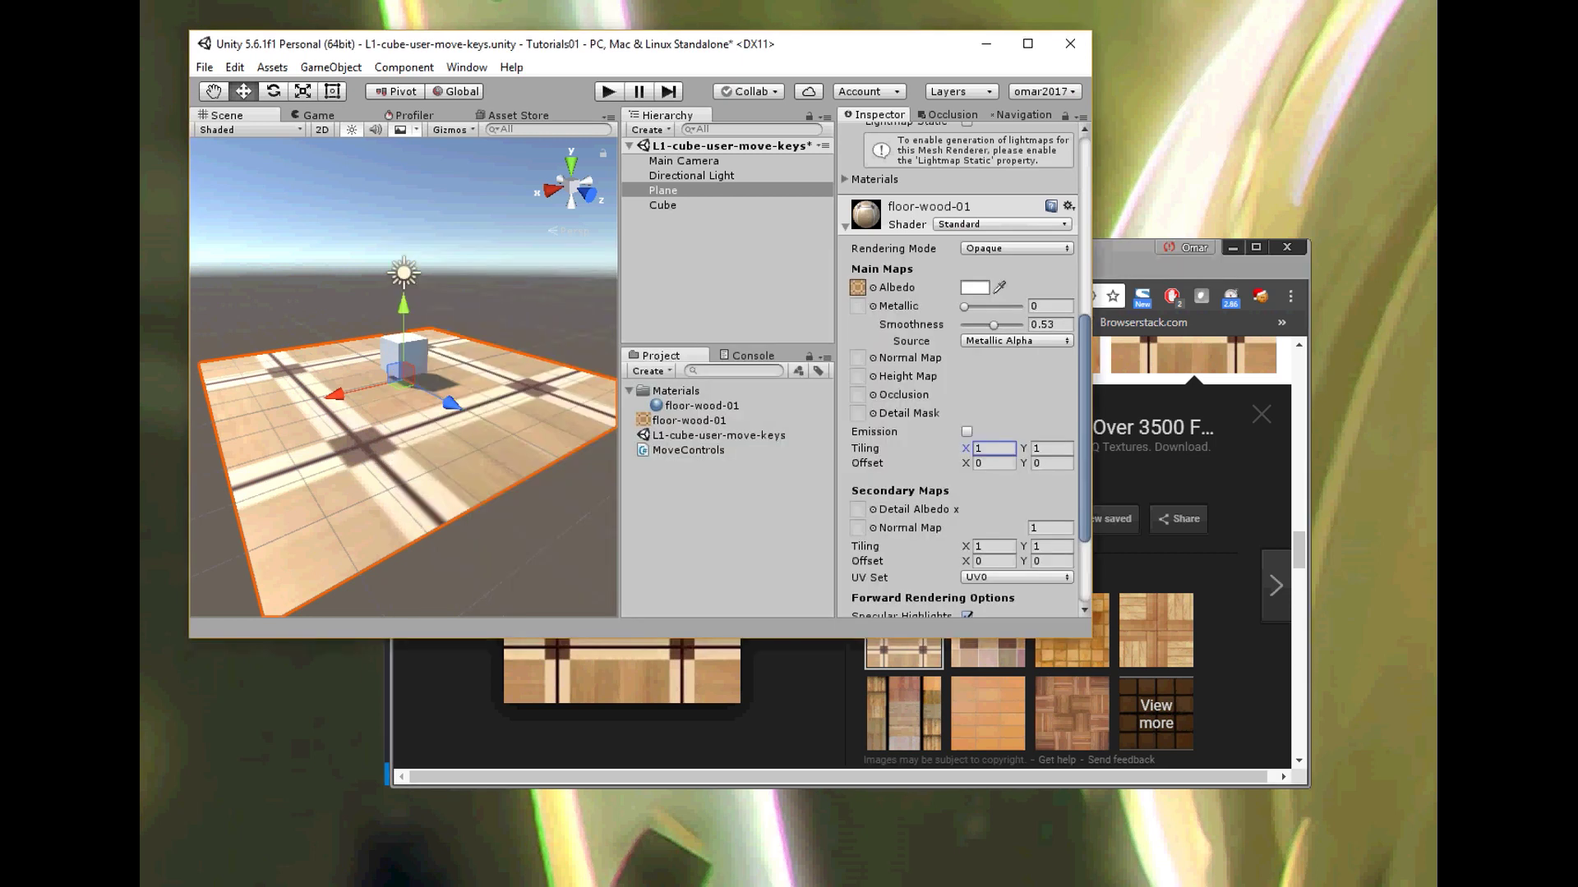
# Step: Try an X tiling of 5 on the floor material's main maps and settle on X 2 and Y 2
pyautogui.doubleClick(979, 448)
pyautogui.write('2')
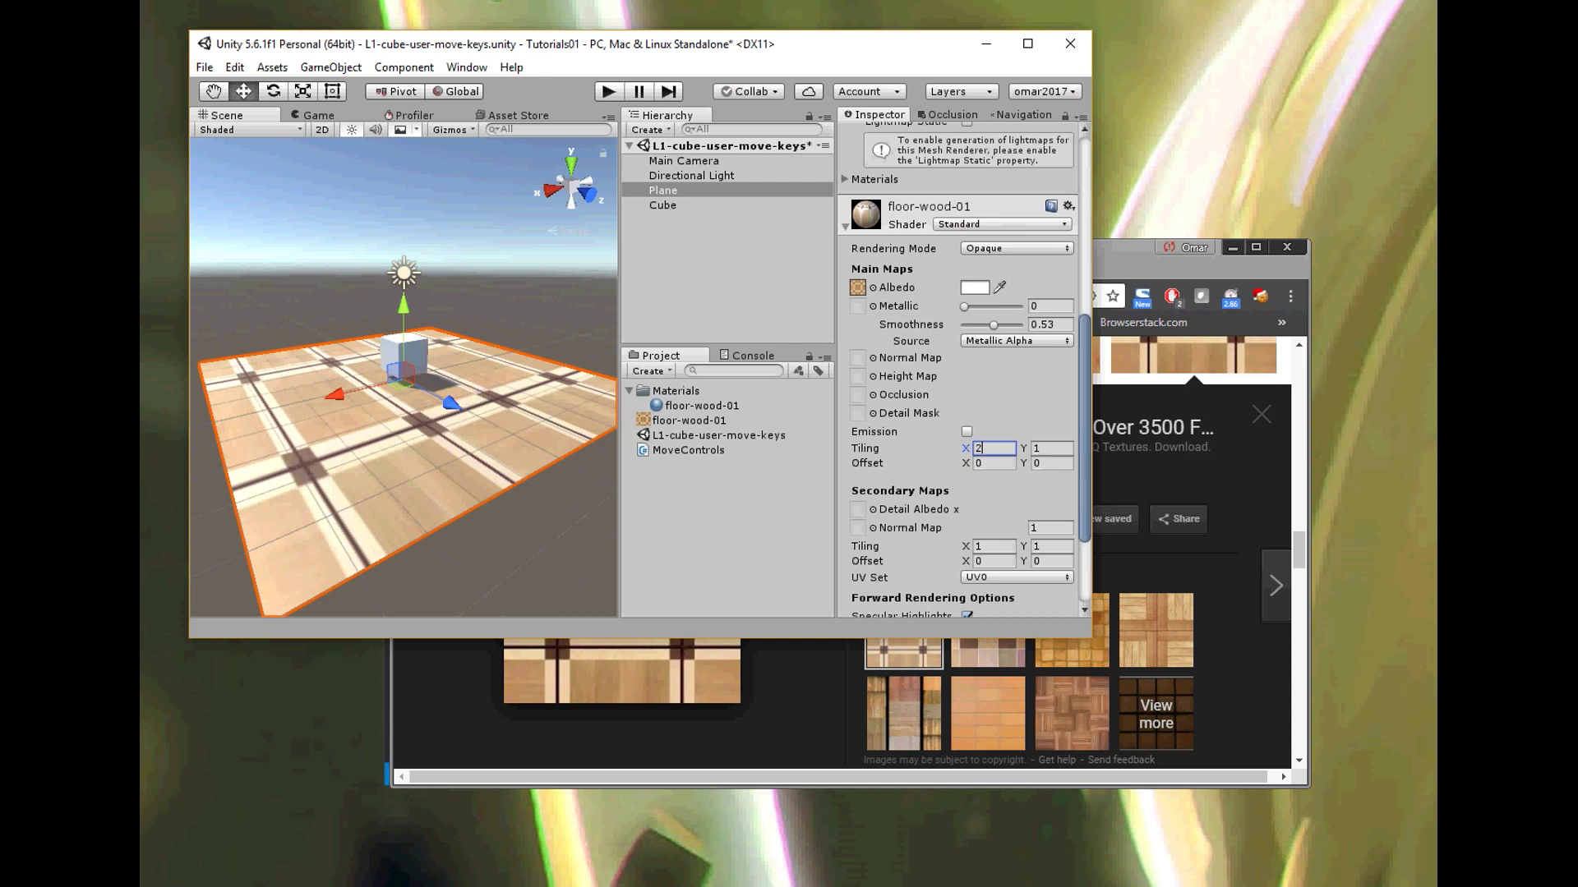
pyautogui.press('BackSpace')
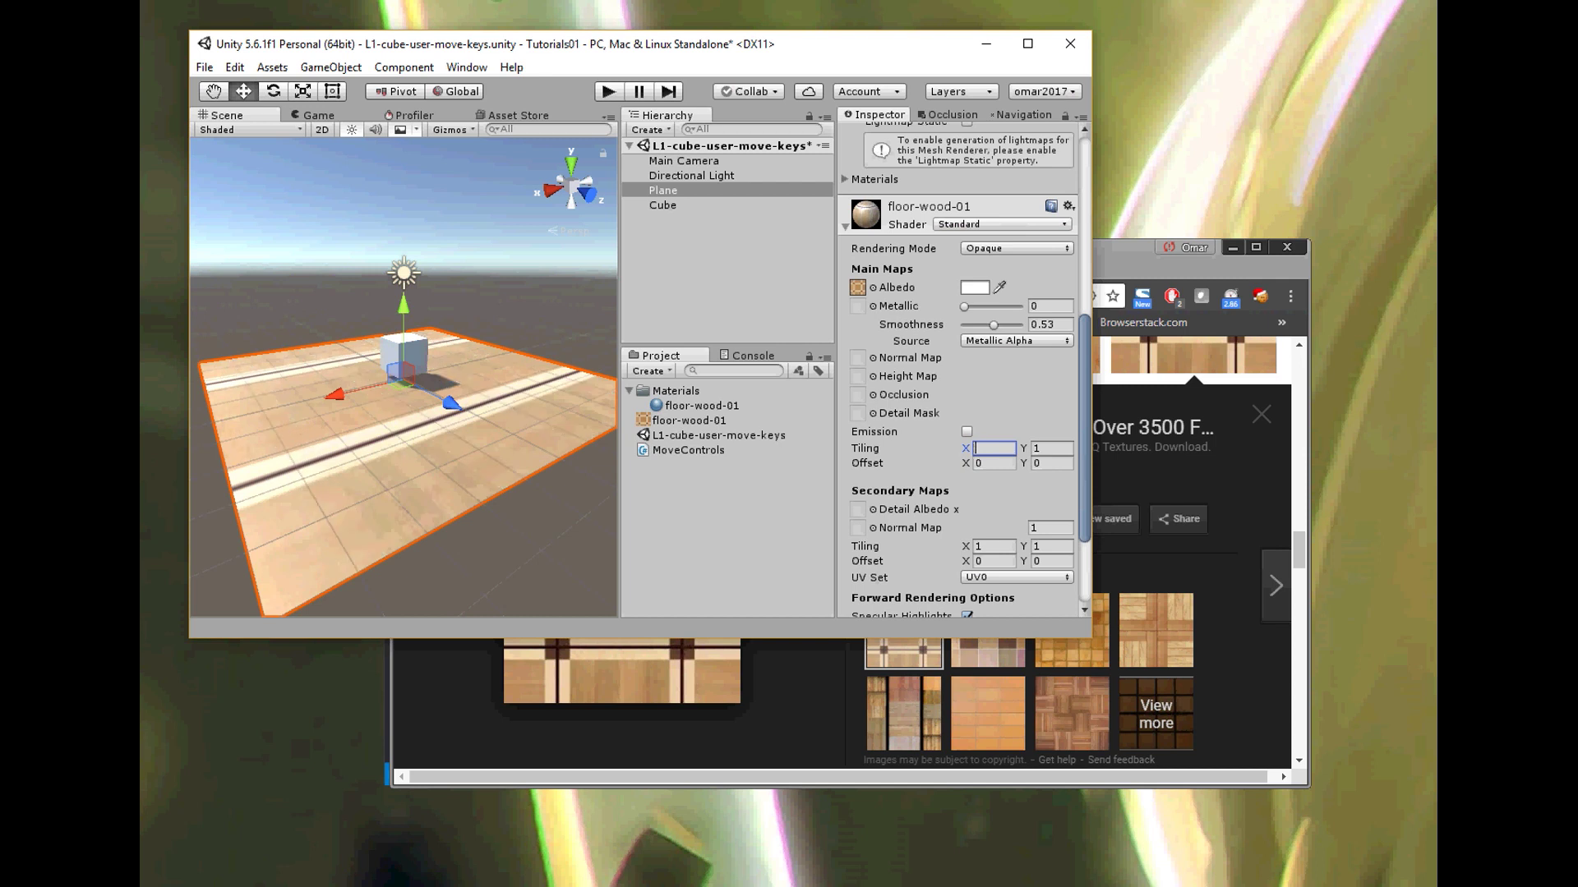
pyautogui.write('5')
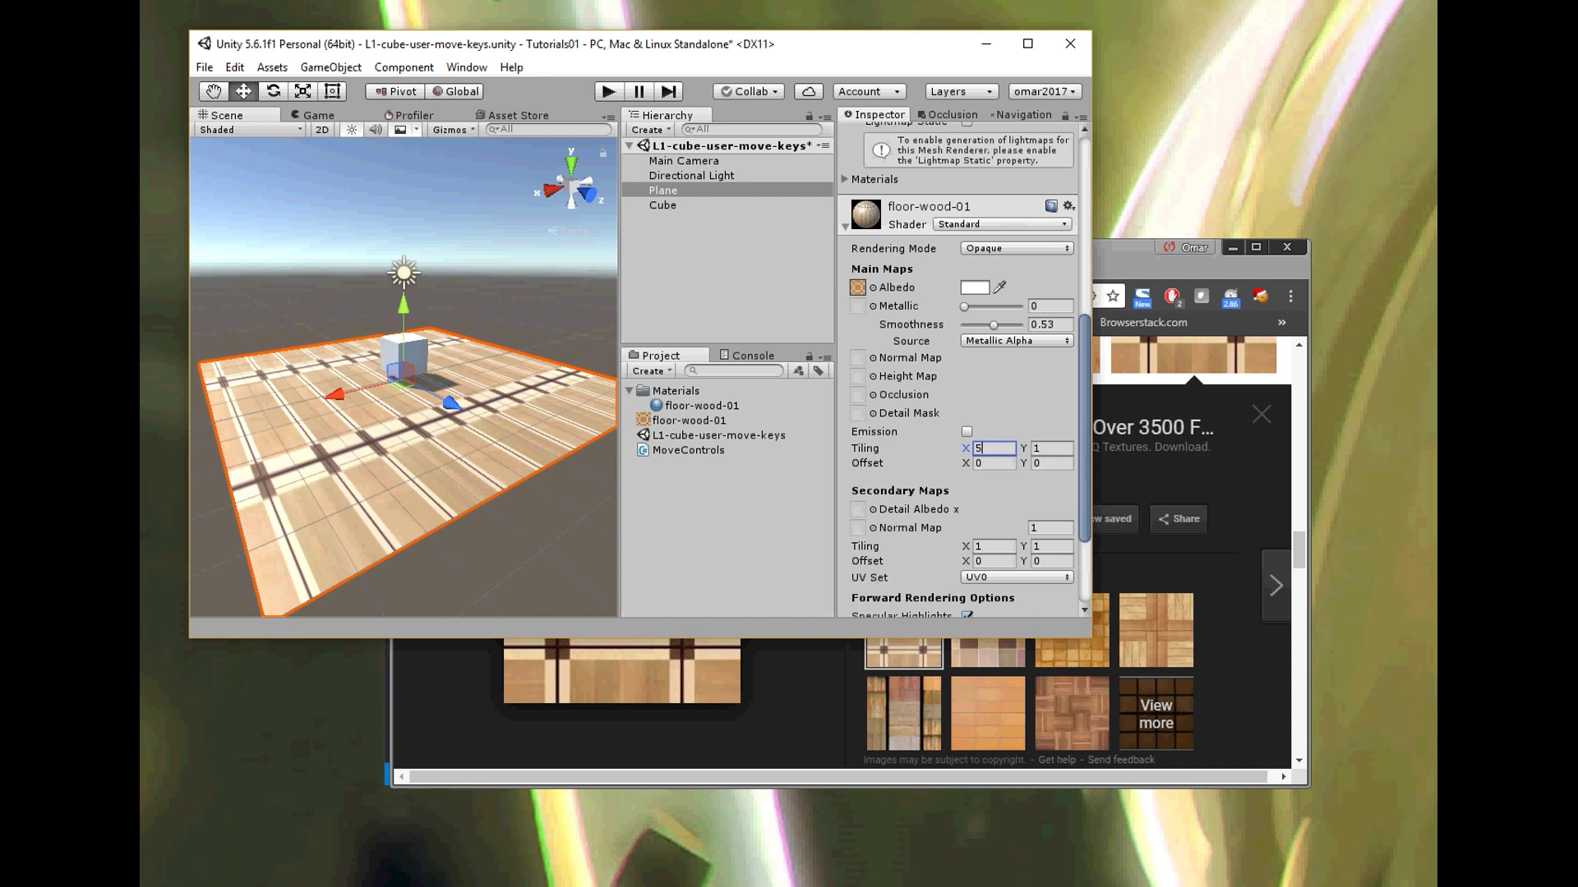
pyautogui.hotkey('ctrl', 'a')
pyautogui.write('2')
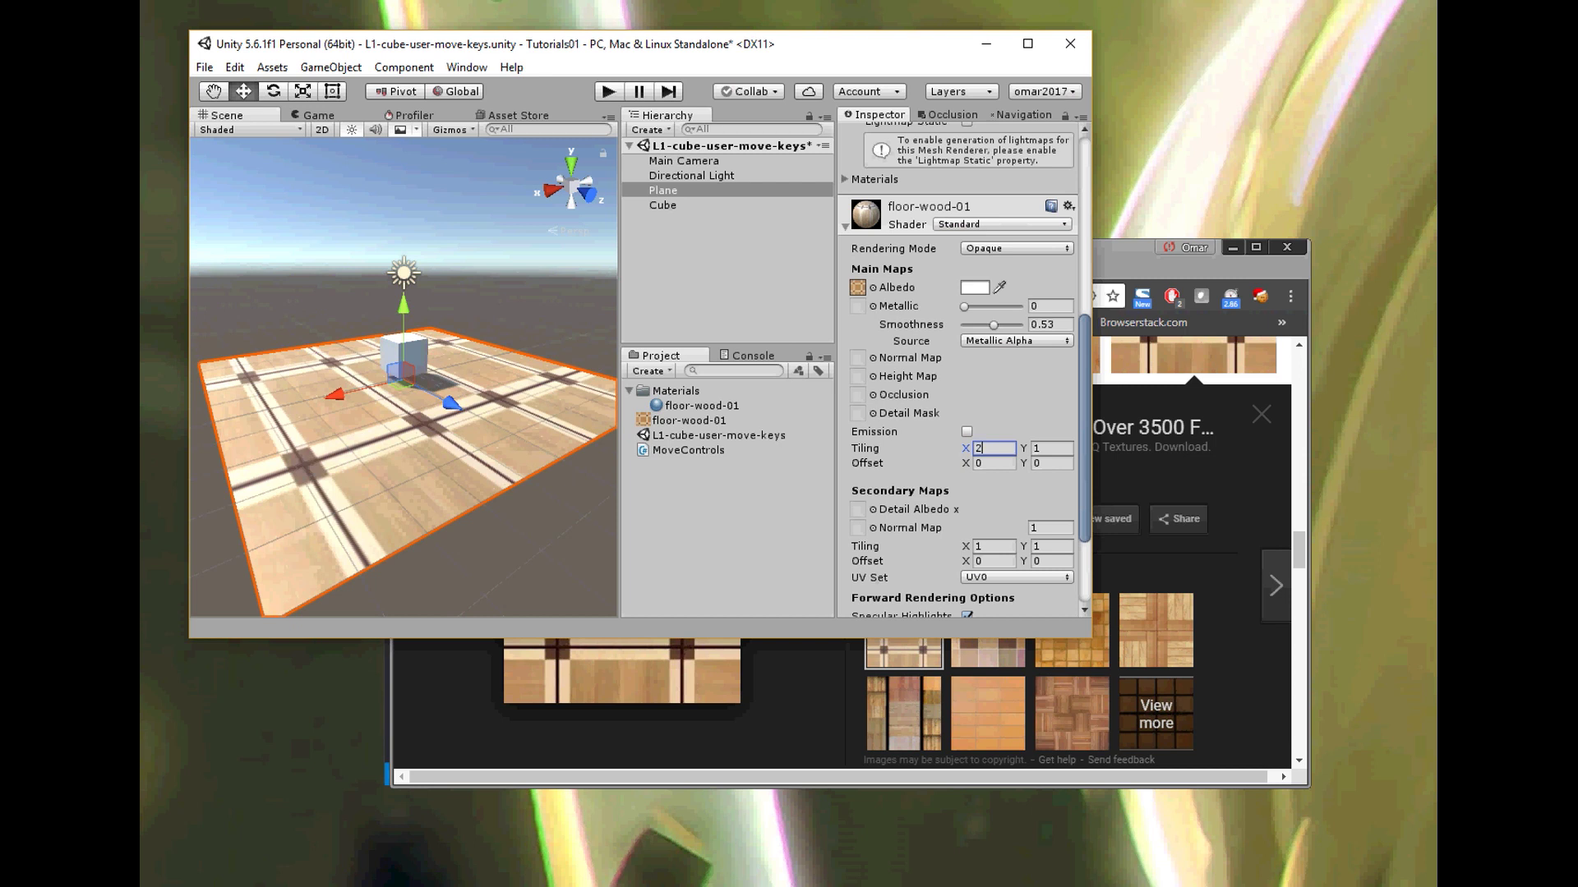
pyautogui.press('Tab')
pyautogui.write('2')
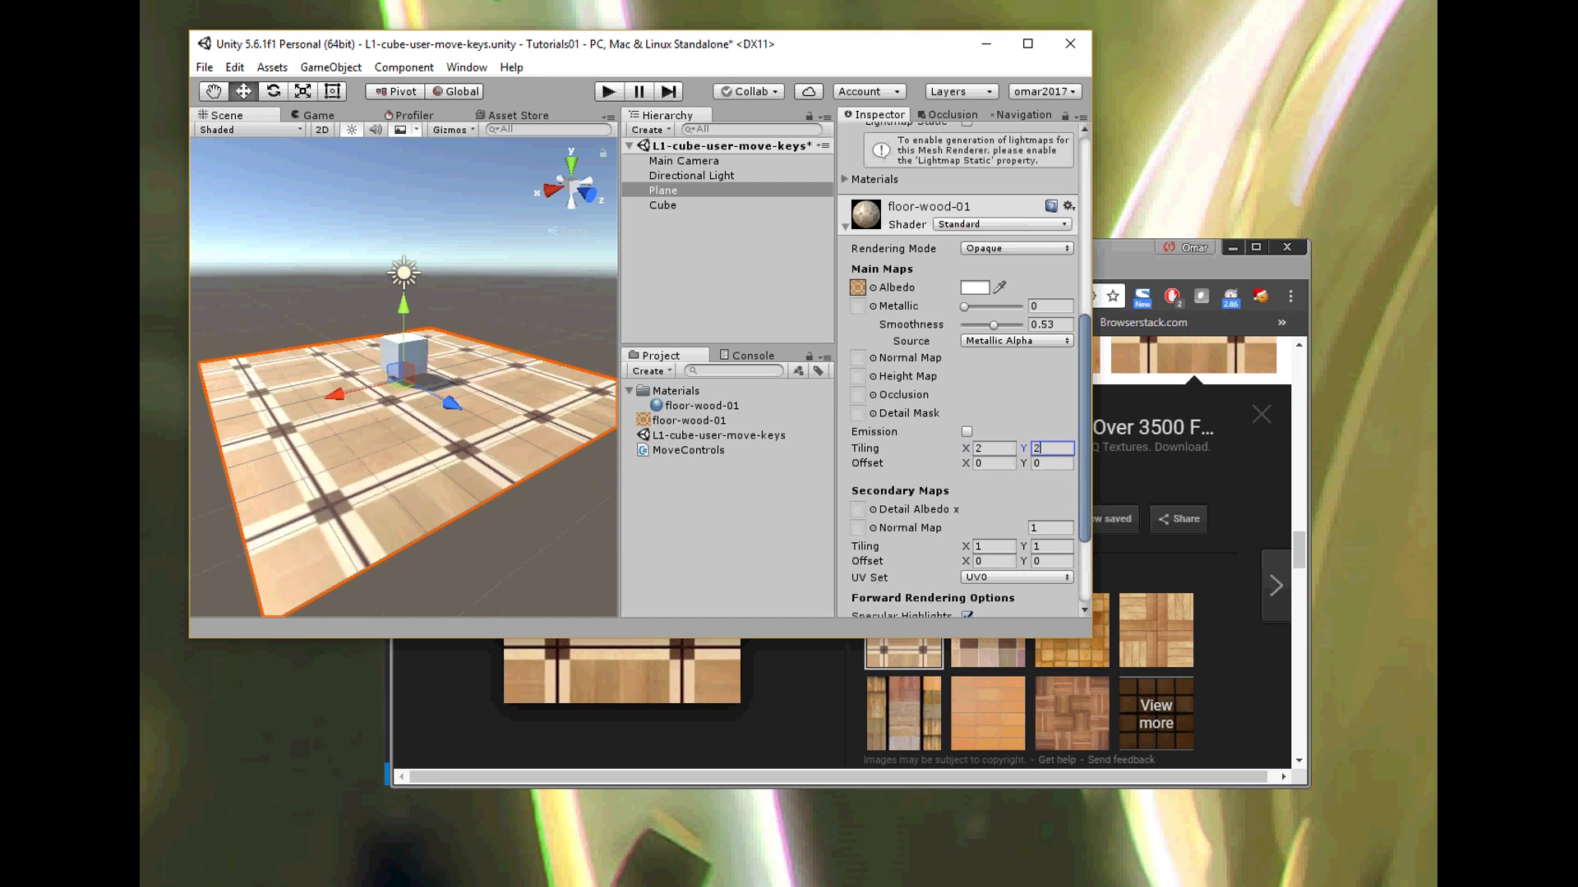
# Step: Set the X offset of the floor material's main maps to -0.25 to align the pattern with the plane's edges
pyautogui.press('Tab')
pyautogui.write('-0.17')
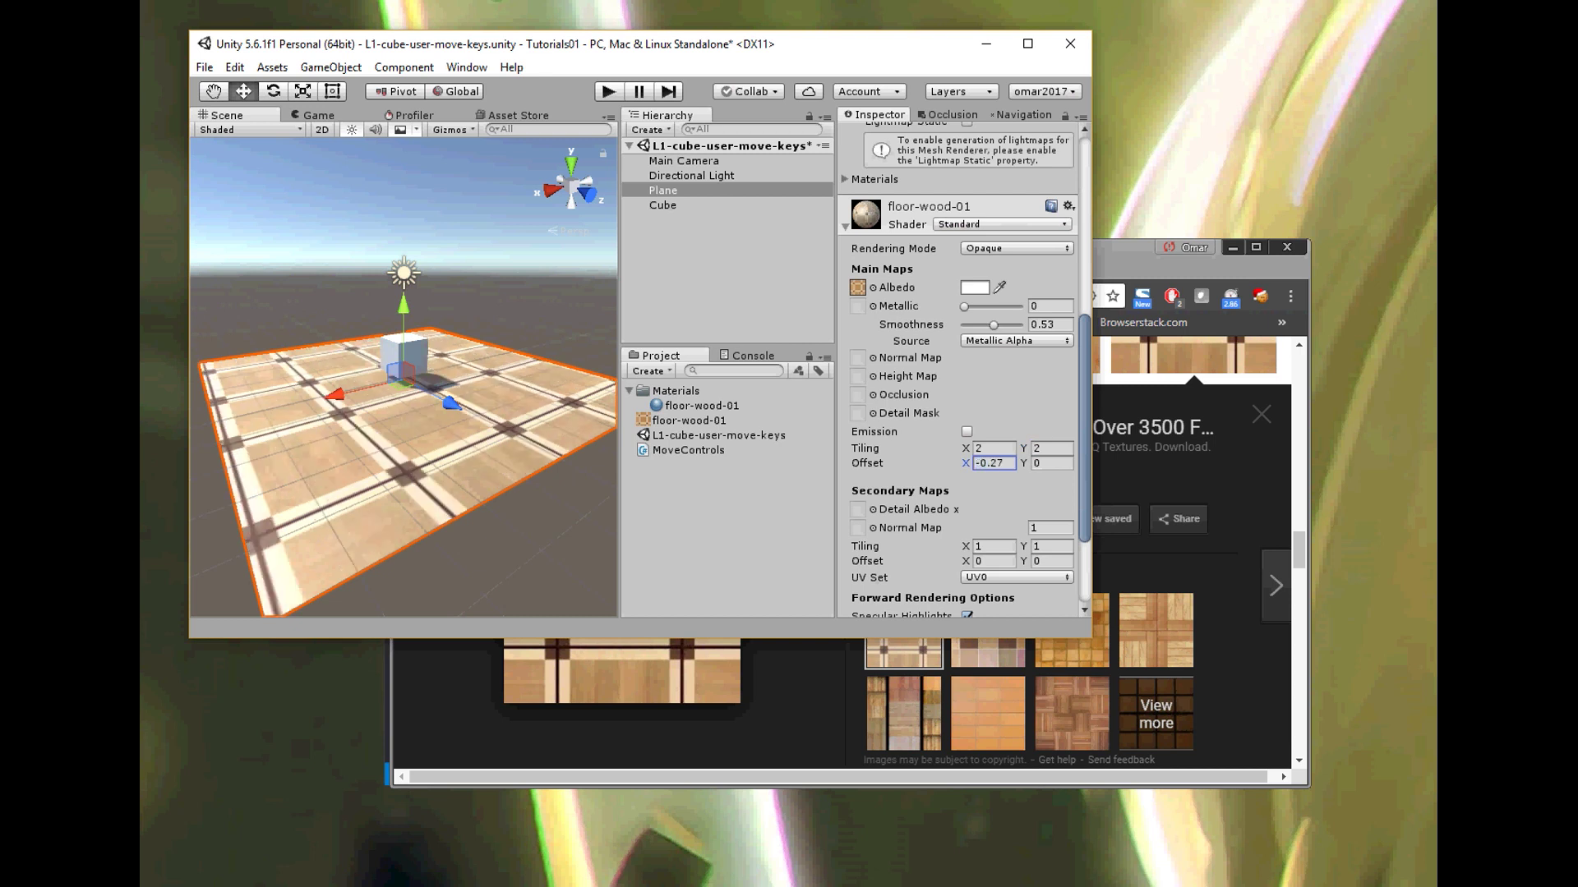
pyautogui.moveTo(961, 464); pyautogui.dragTo(976, 463)
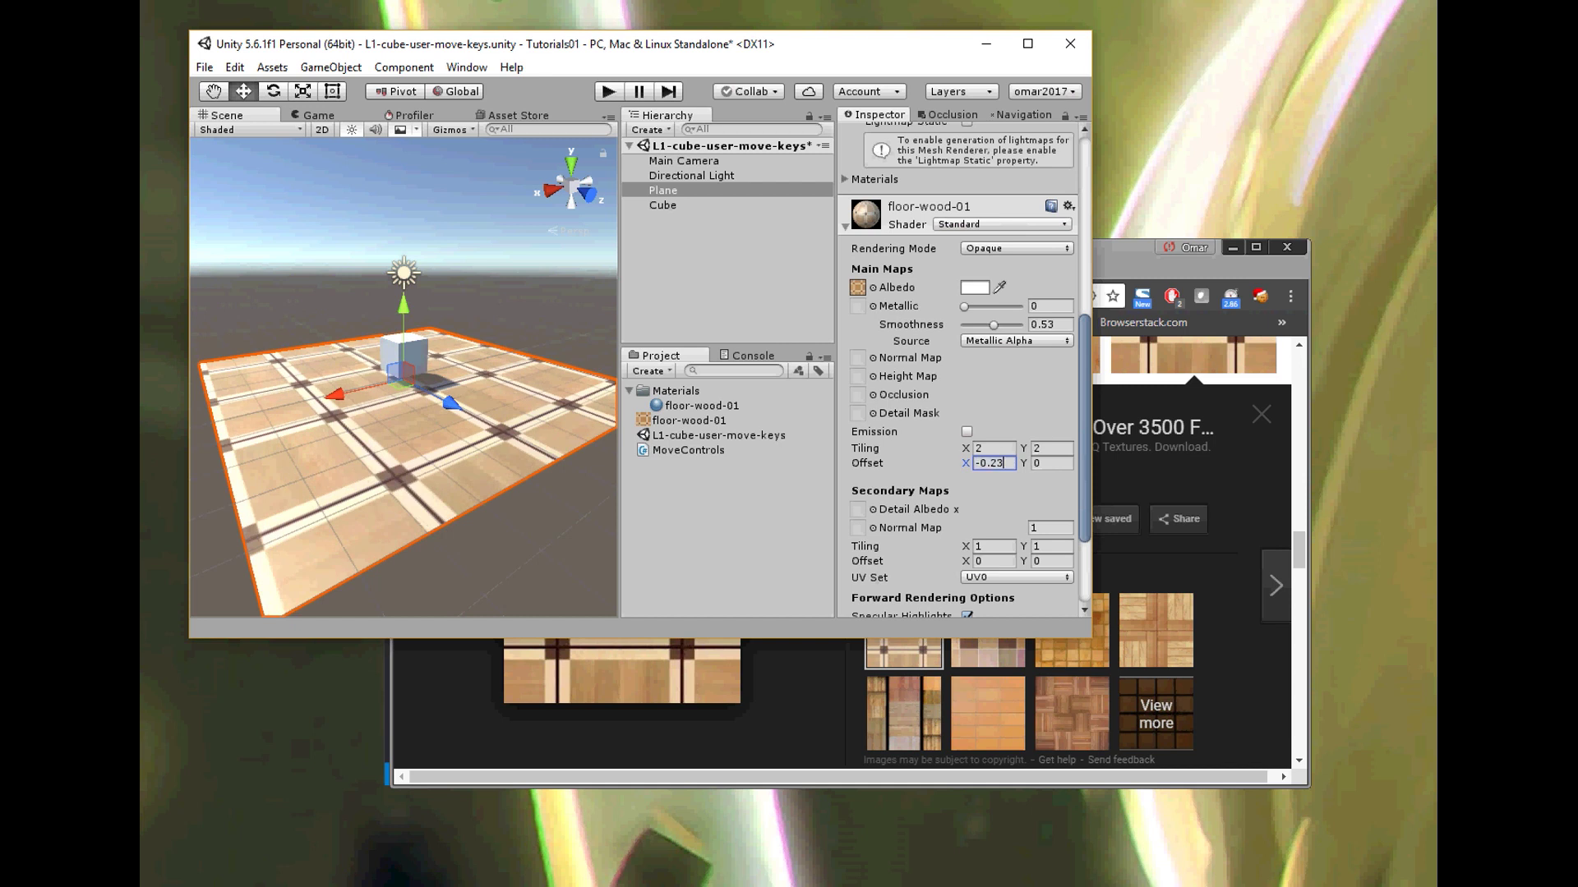
pyautogui.press('BackSpace')
pyautogui.write('5')
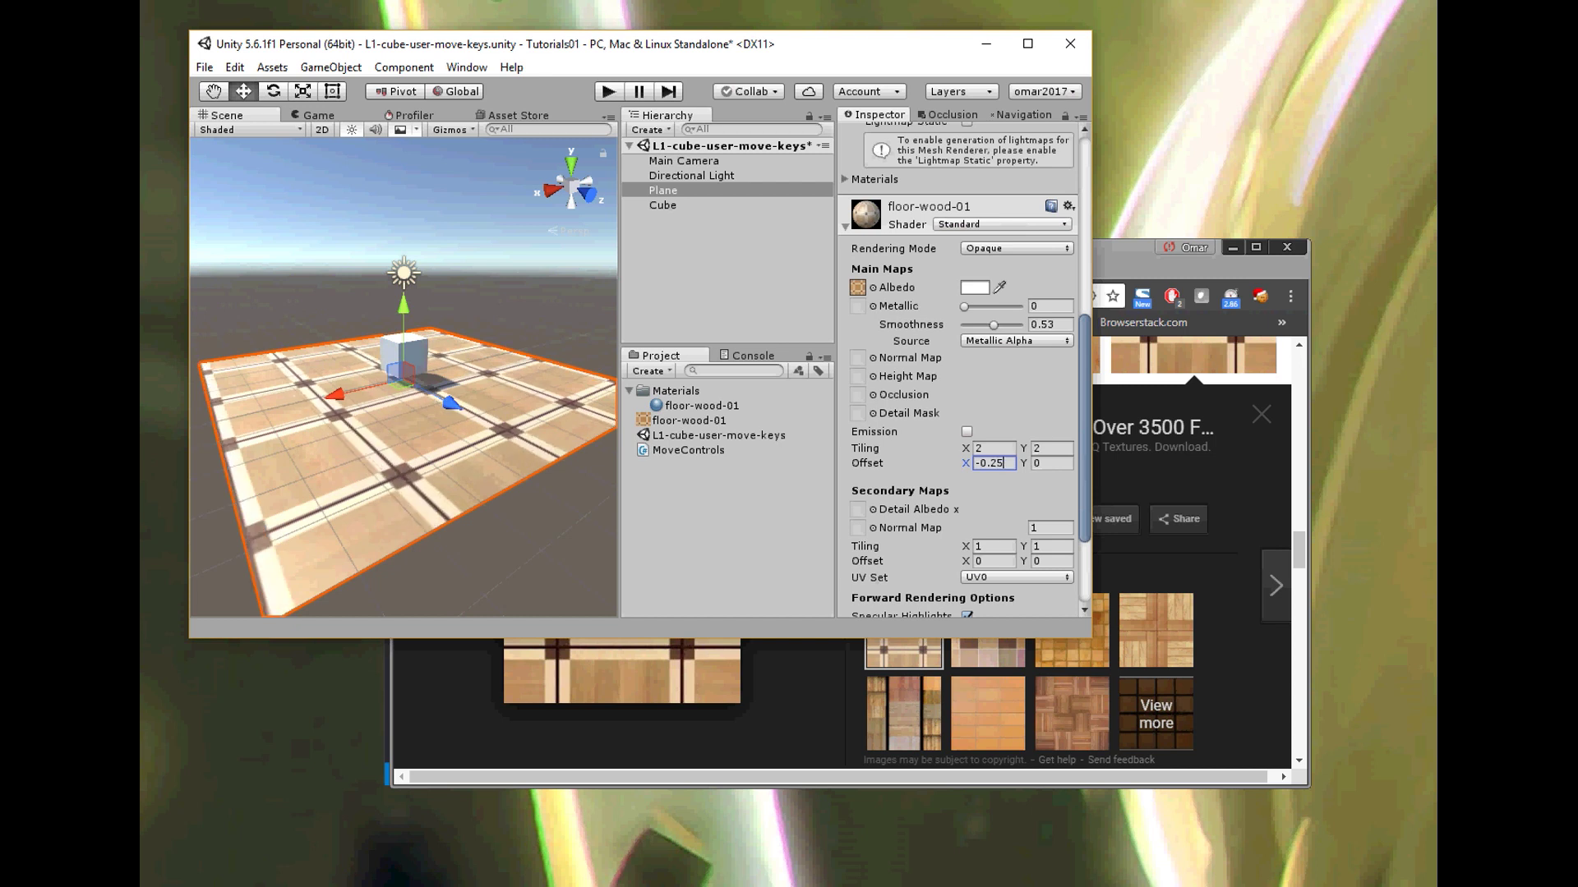
# Step: Set the Y offset of the floor material's main maps to 0.25 and check the source image in the browser
pyautogui.press('Tab')
pyautogui.write('0')
pyautogui.write('.21')
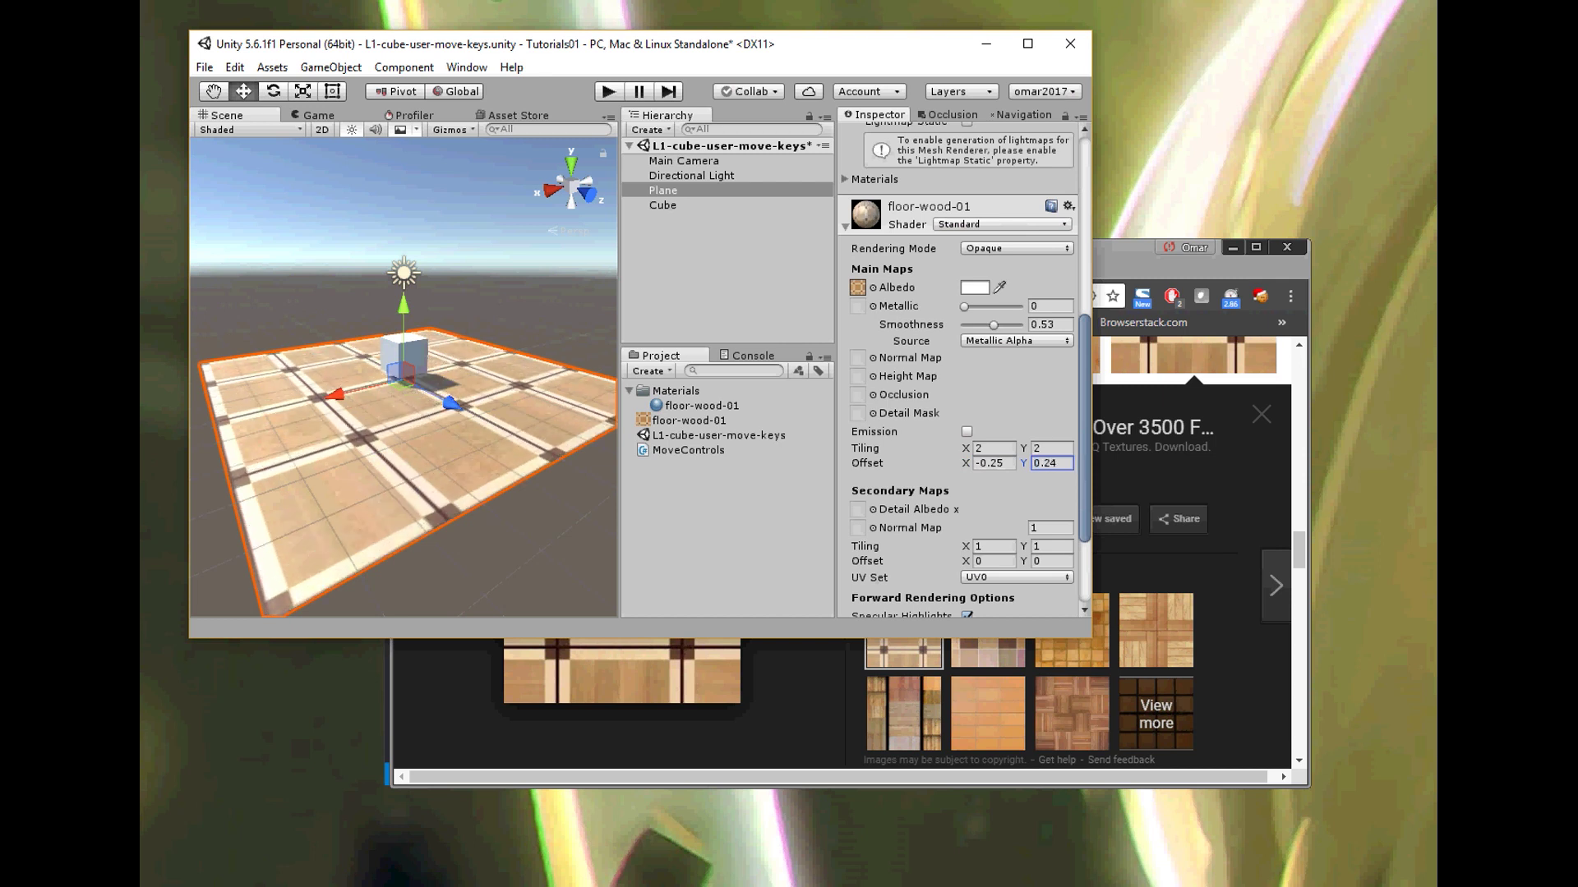
pyautogui.press('BackSpace')
pyautogui.write('4')
pyautogui.press('Return')
pyautogui.write('.25')
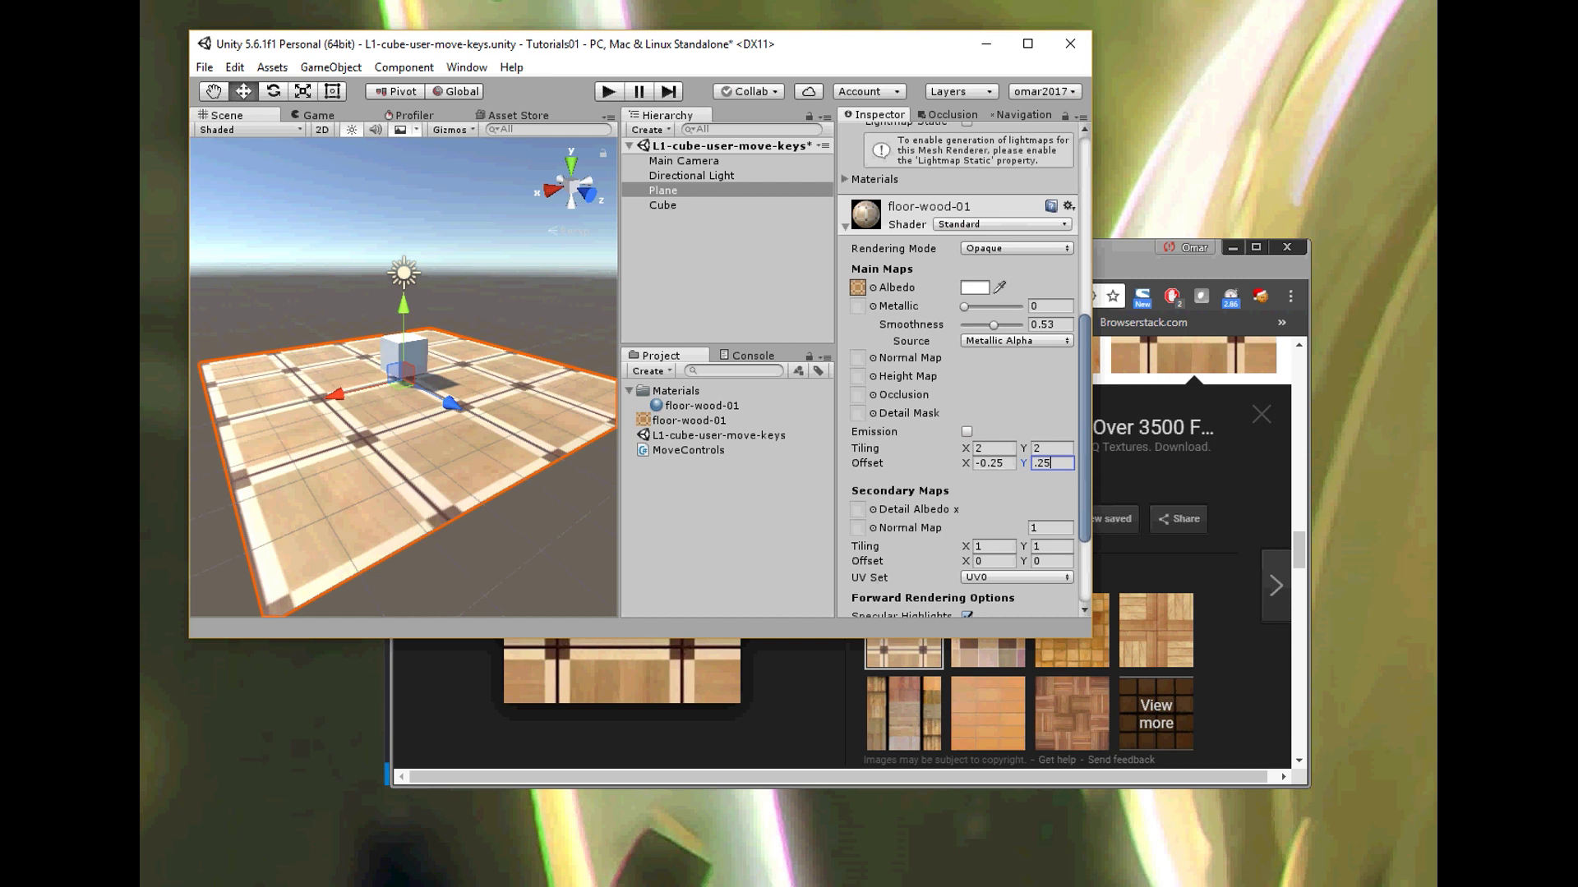
pyautogui.click(622, 674)
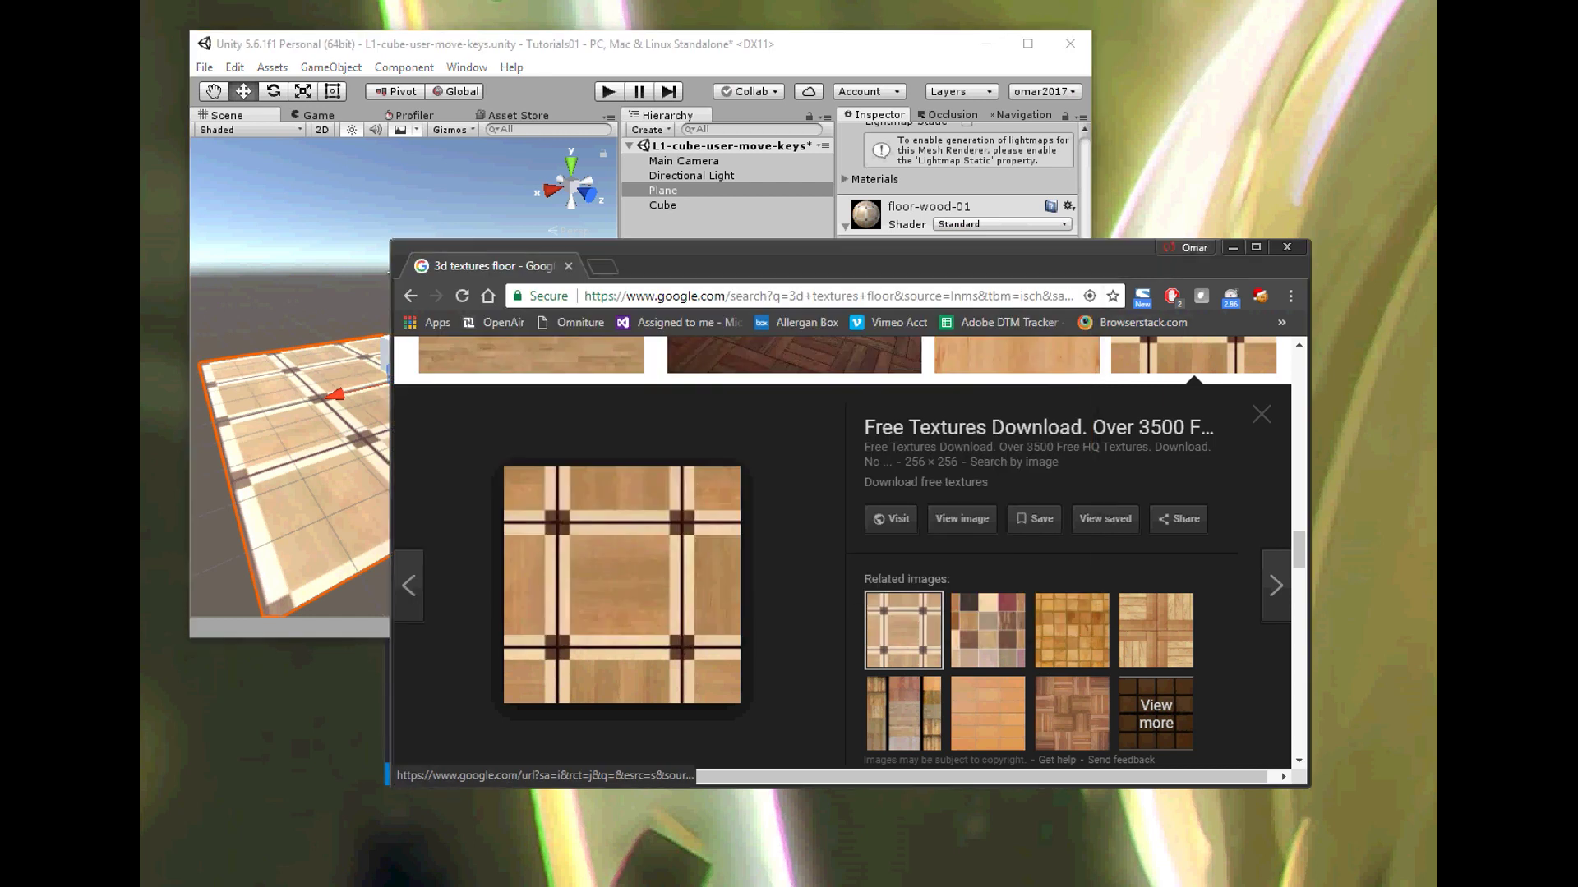
pyautogui.hotkey('alt', 'Tab')
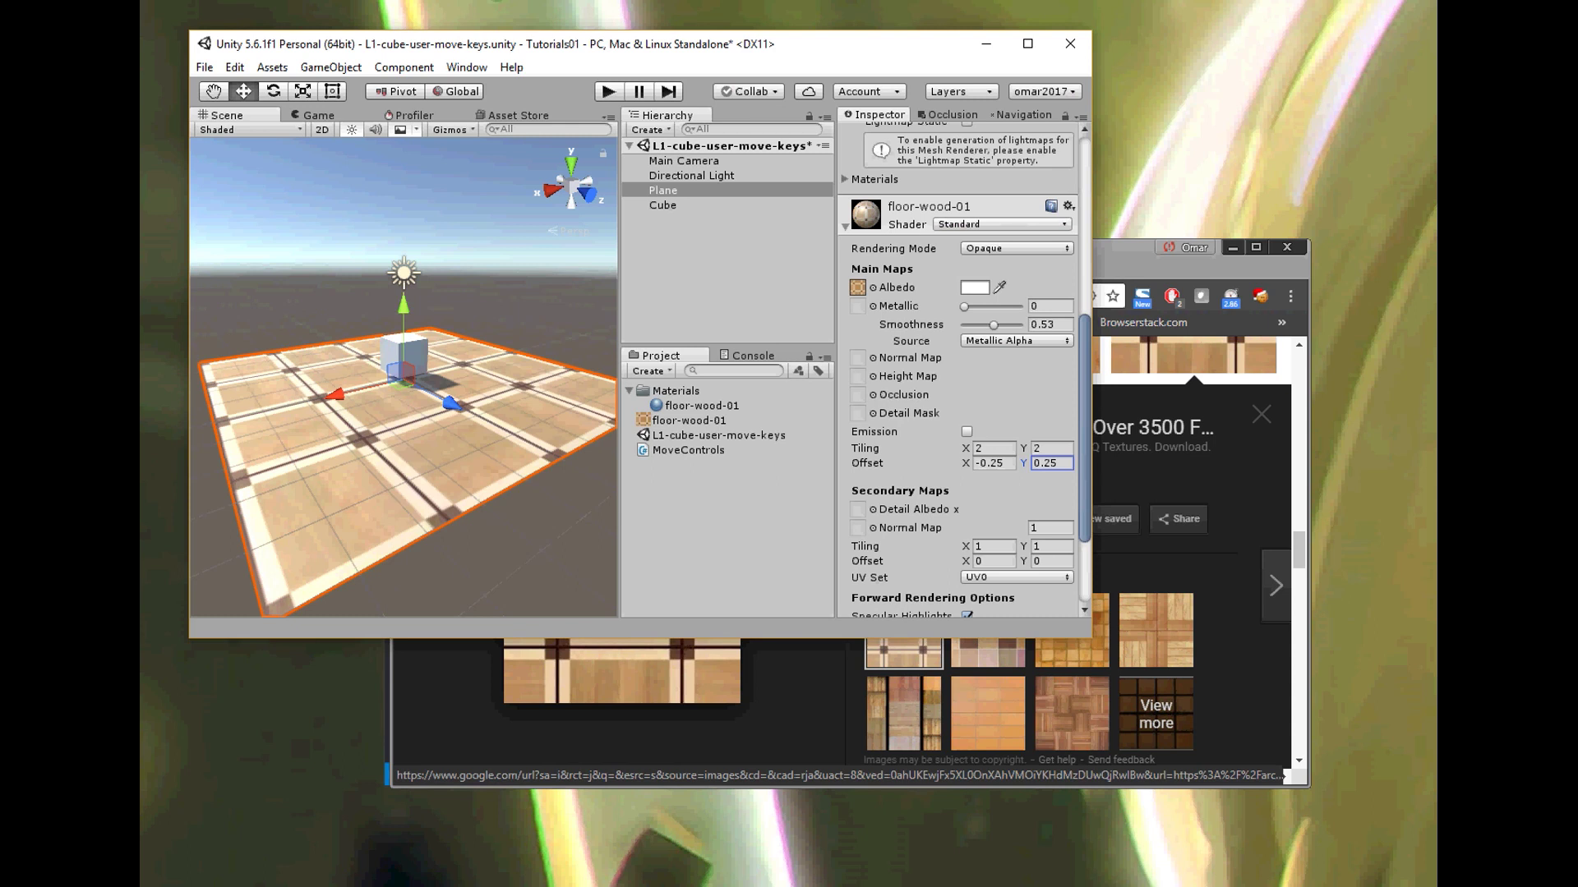
# Step: Select the Cube and frame it in the scene view together with the surrounding floor
pyautogui.click(664, 205)
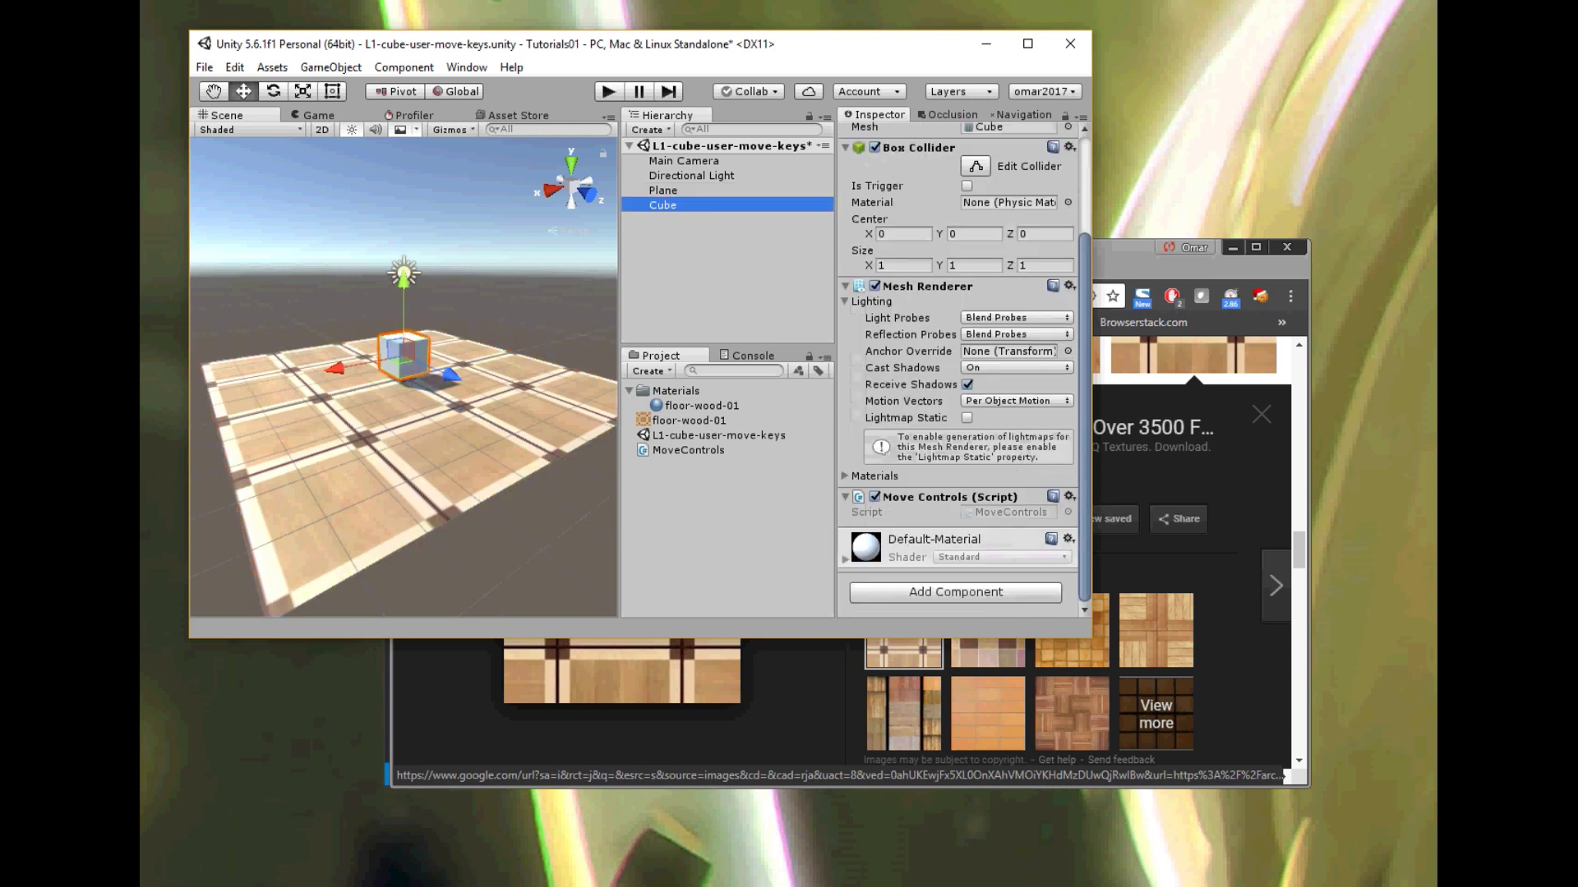
pyautogui.press('f')
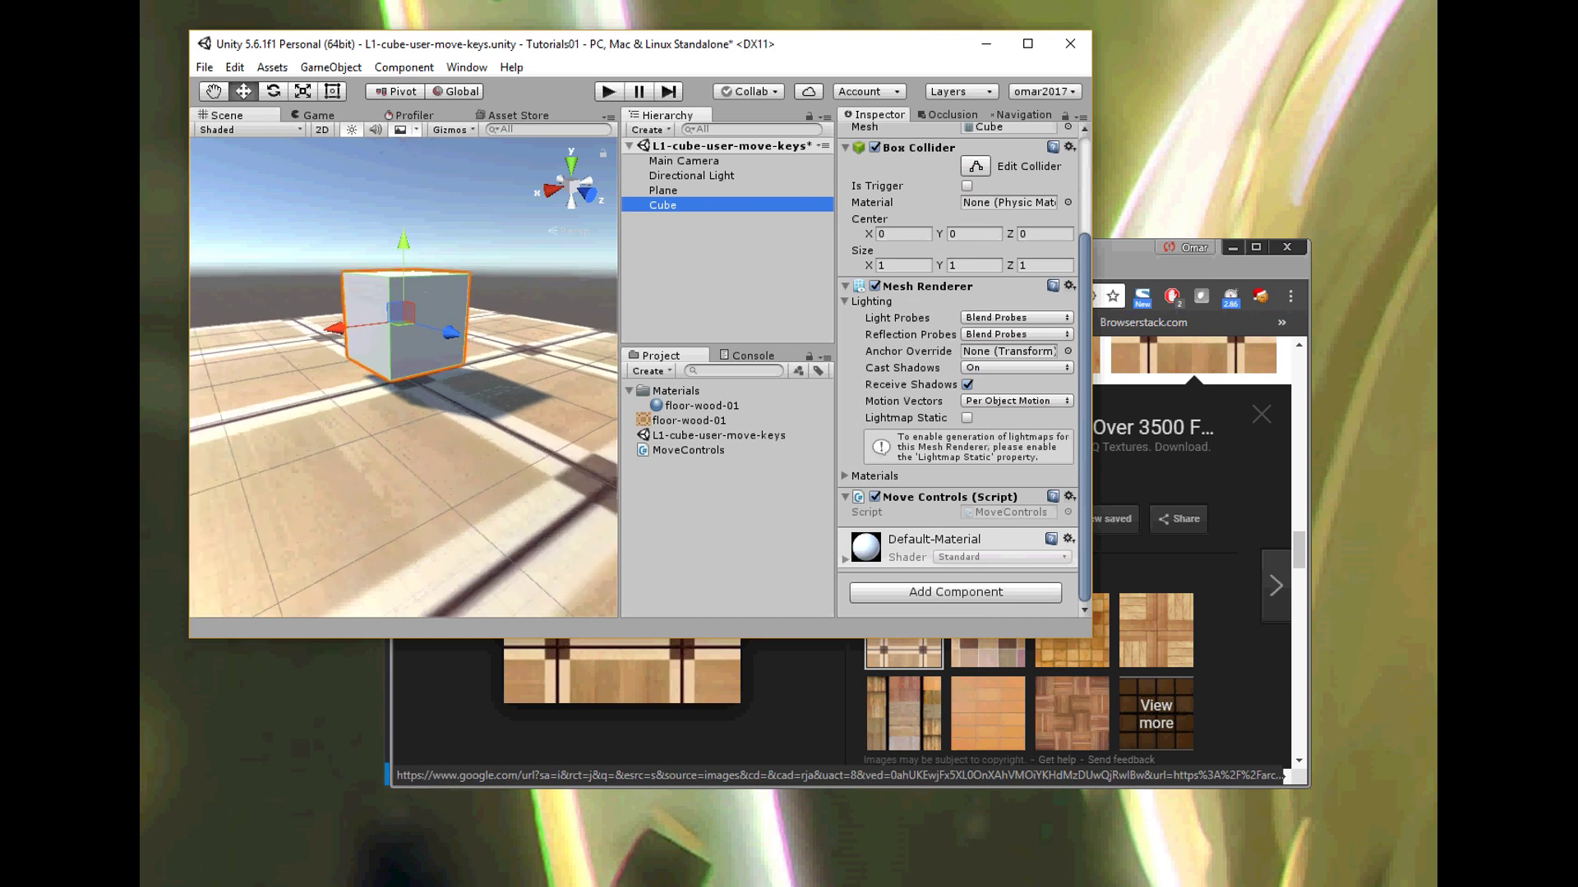
pyautogui.scroll(-3, 404, 377)
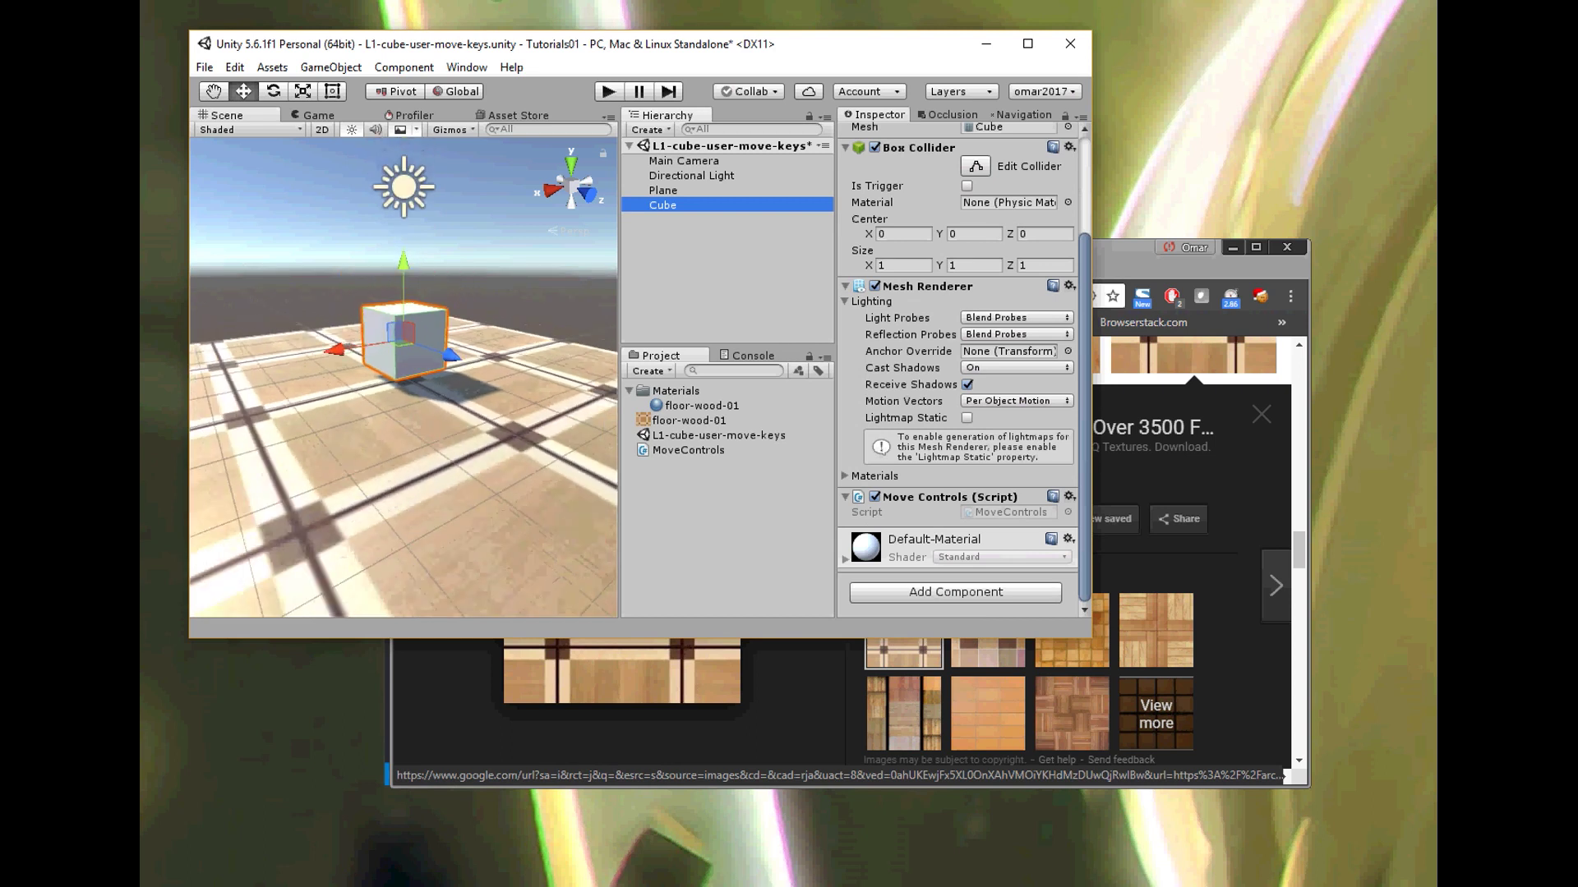
pyautogui.scroll(1, 404, 377)
pyautogui.moveTo(403, 377); pyautogui.dragTo(403, 423, button='middle')
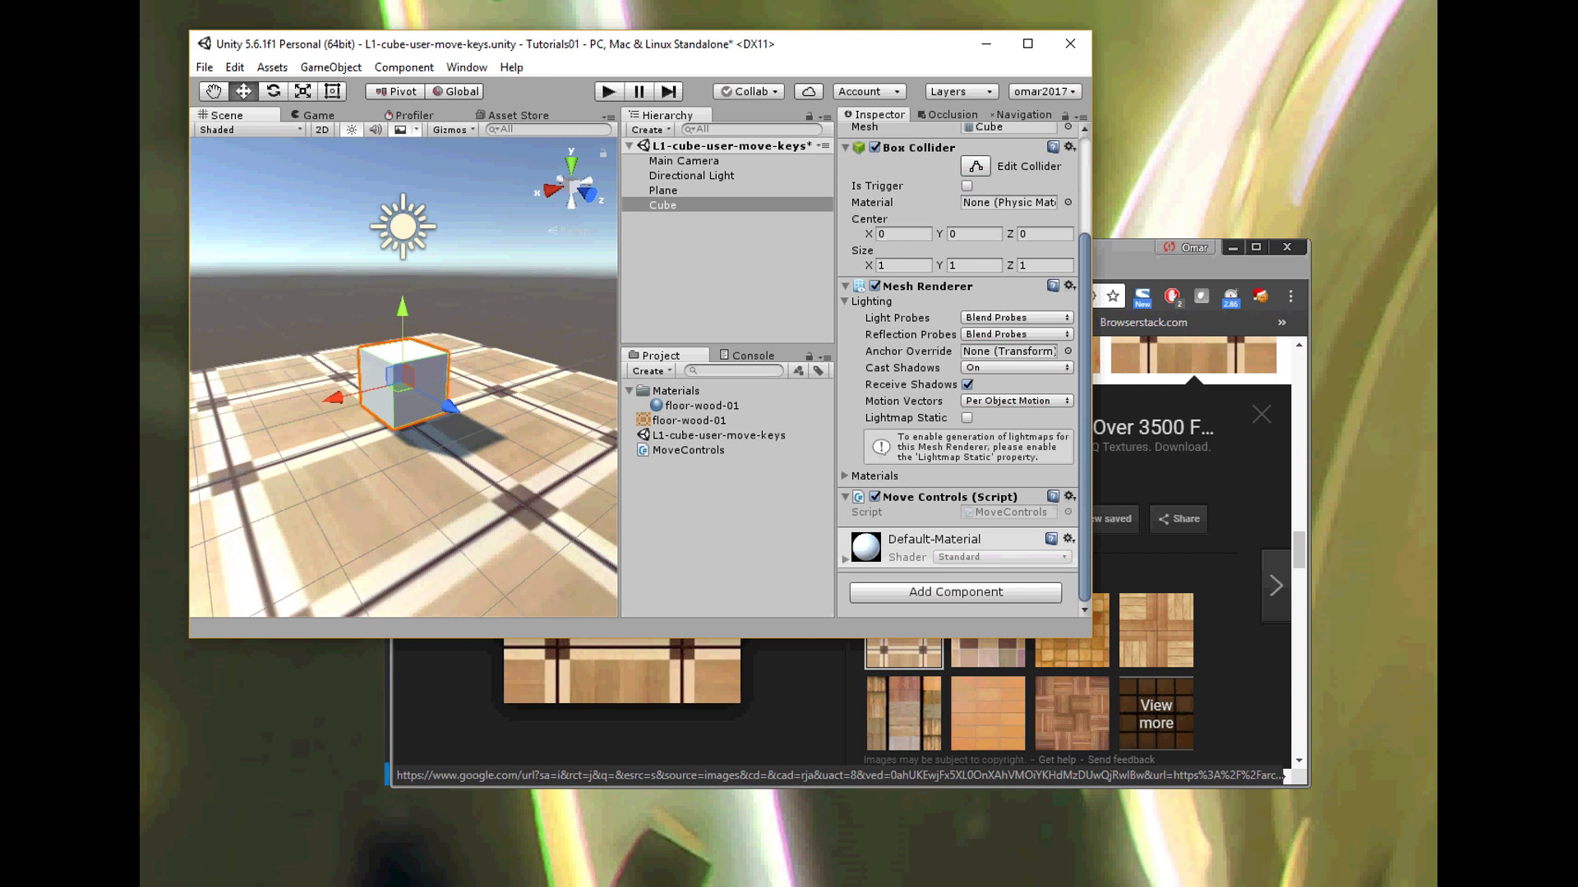
# Step: Close the enlarged image preview in the browser, return to Unity and inspect the floor-wood-01 texture and material settings
pyautogui.scroll(-3, 403, 378)
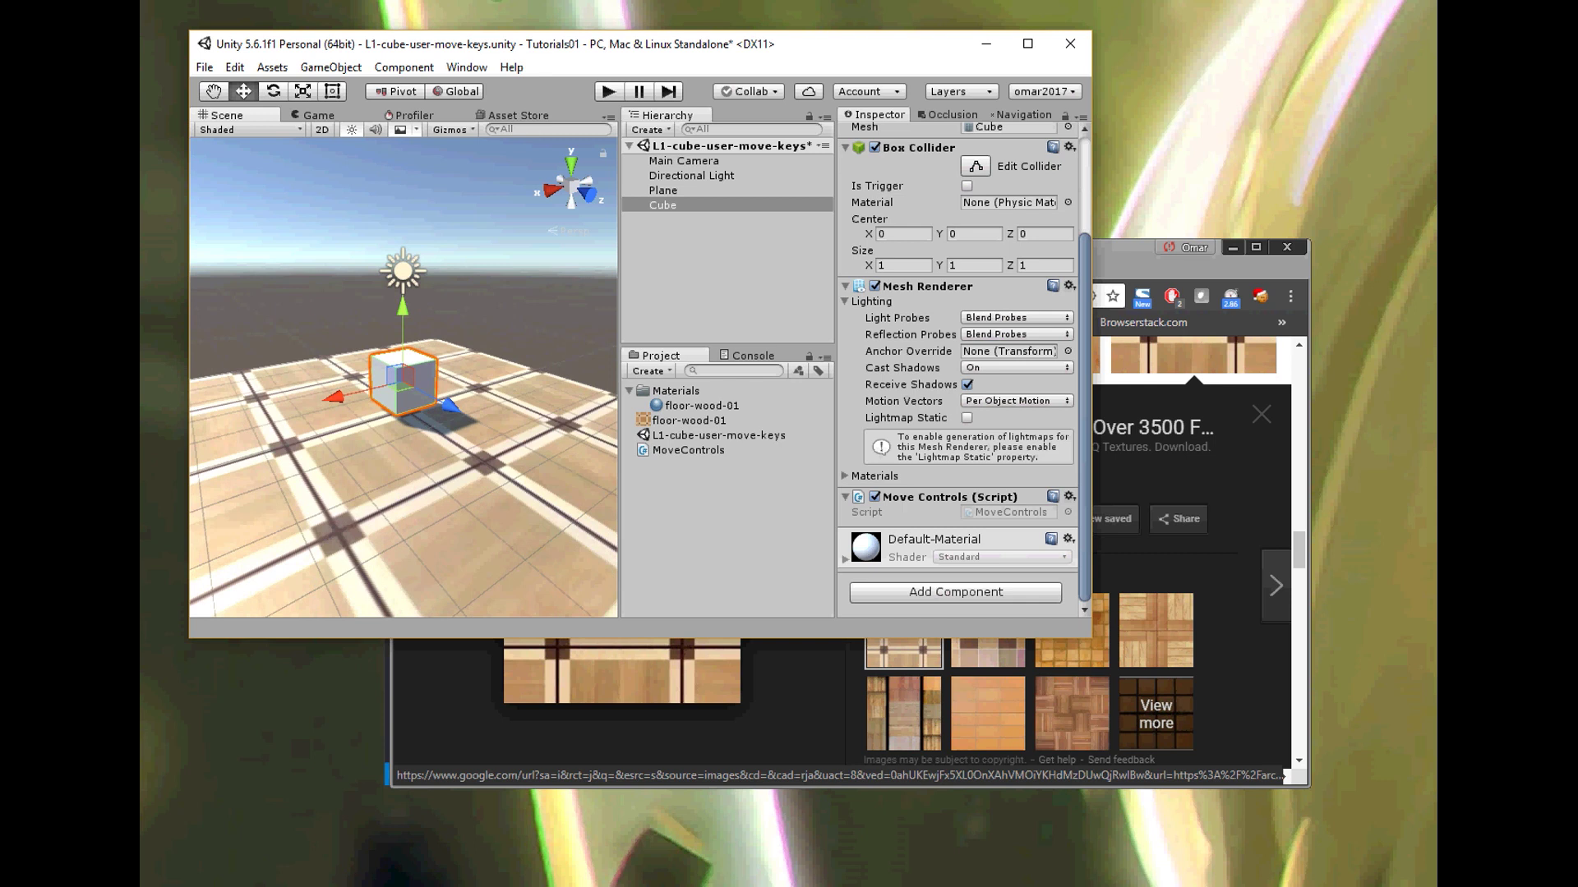
pyautogui.hotkey('alt', 'Tab')
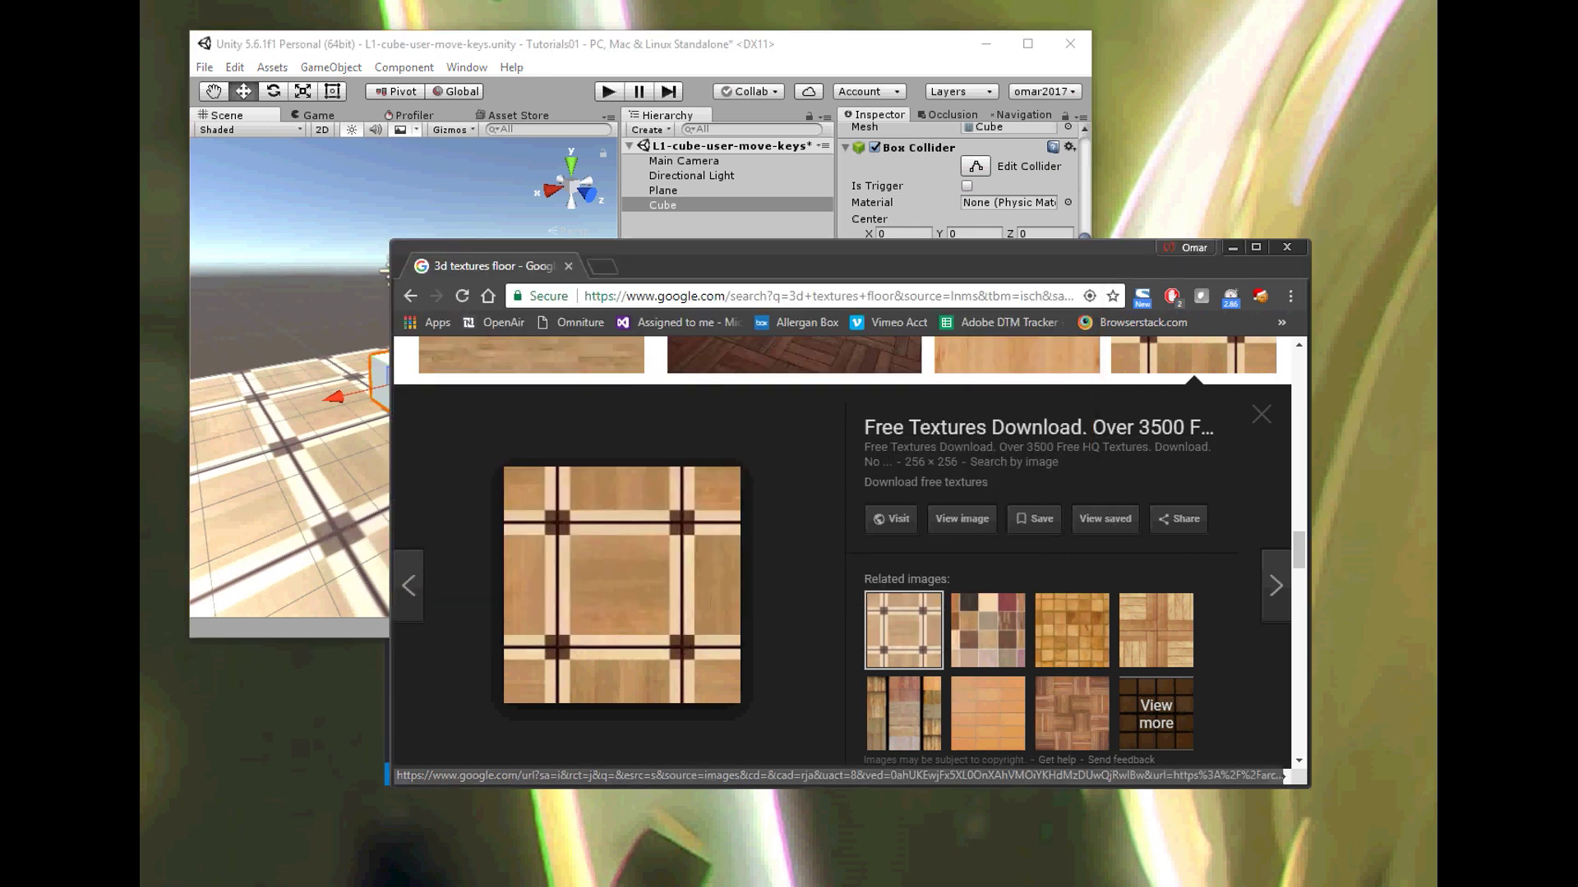
pyautogui.press('Escape')
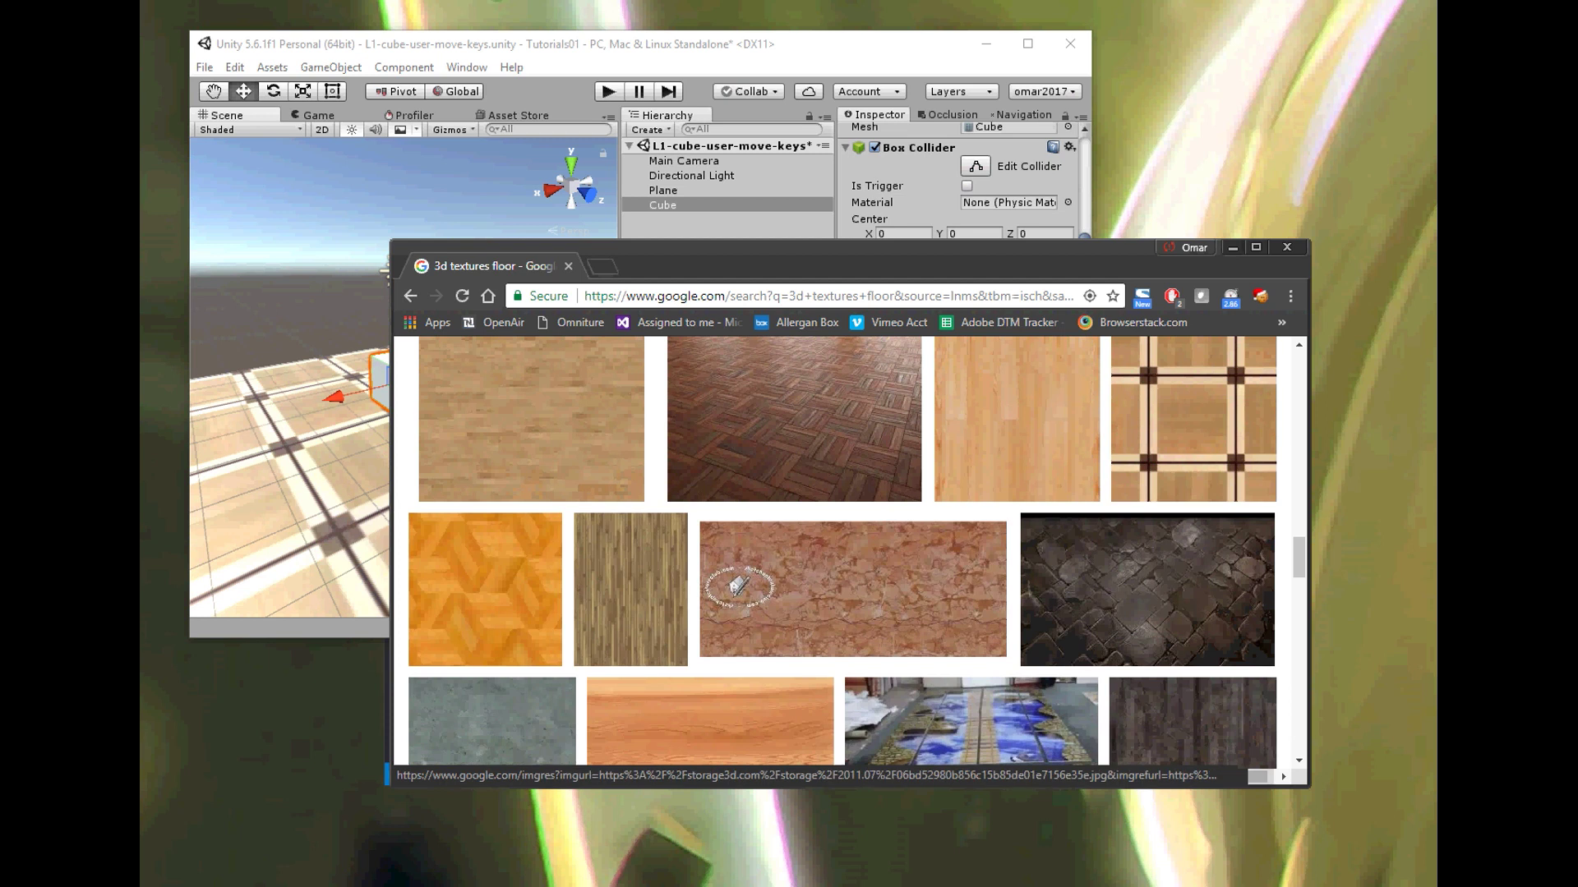
pyautogui.hotkey('alt', 'Tab')
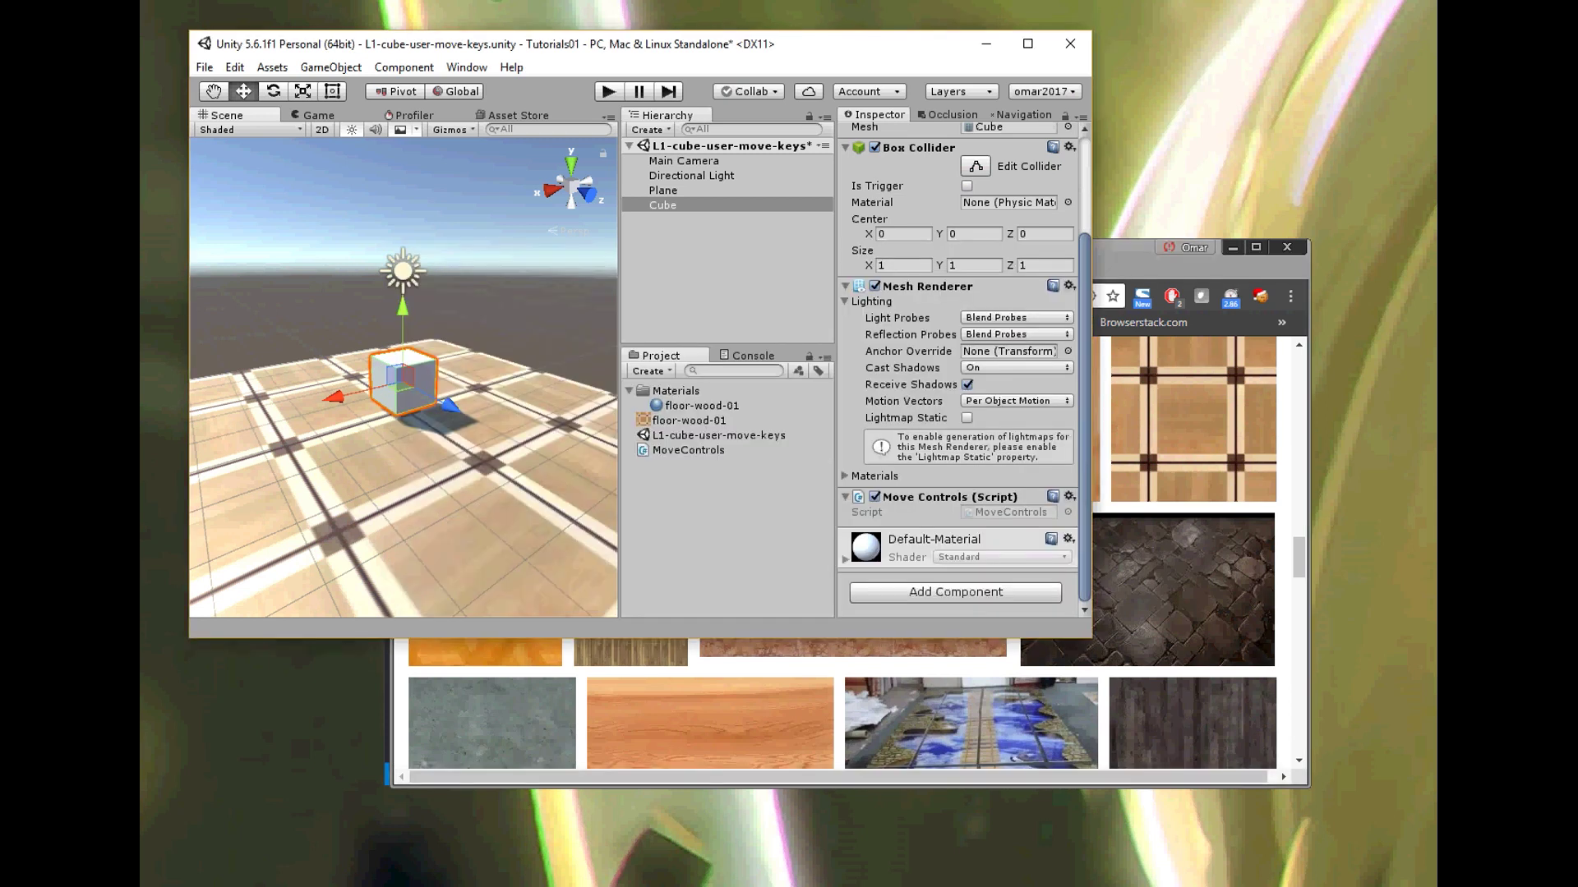
pyautogui.click(689, 420)
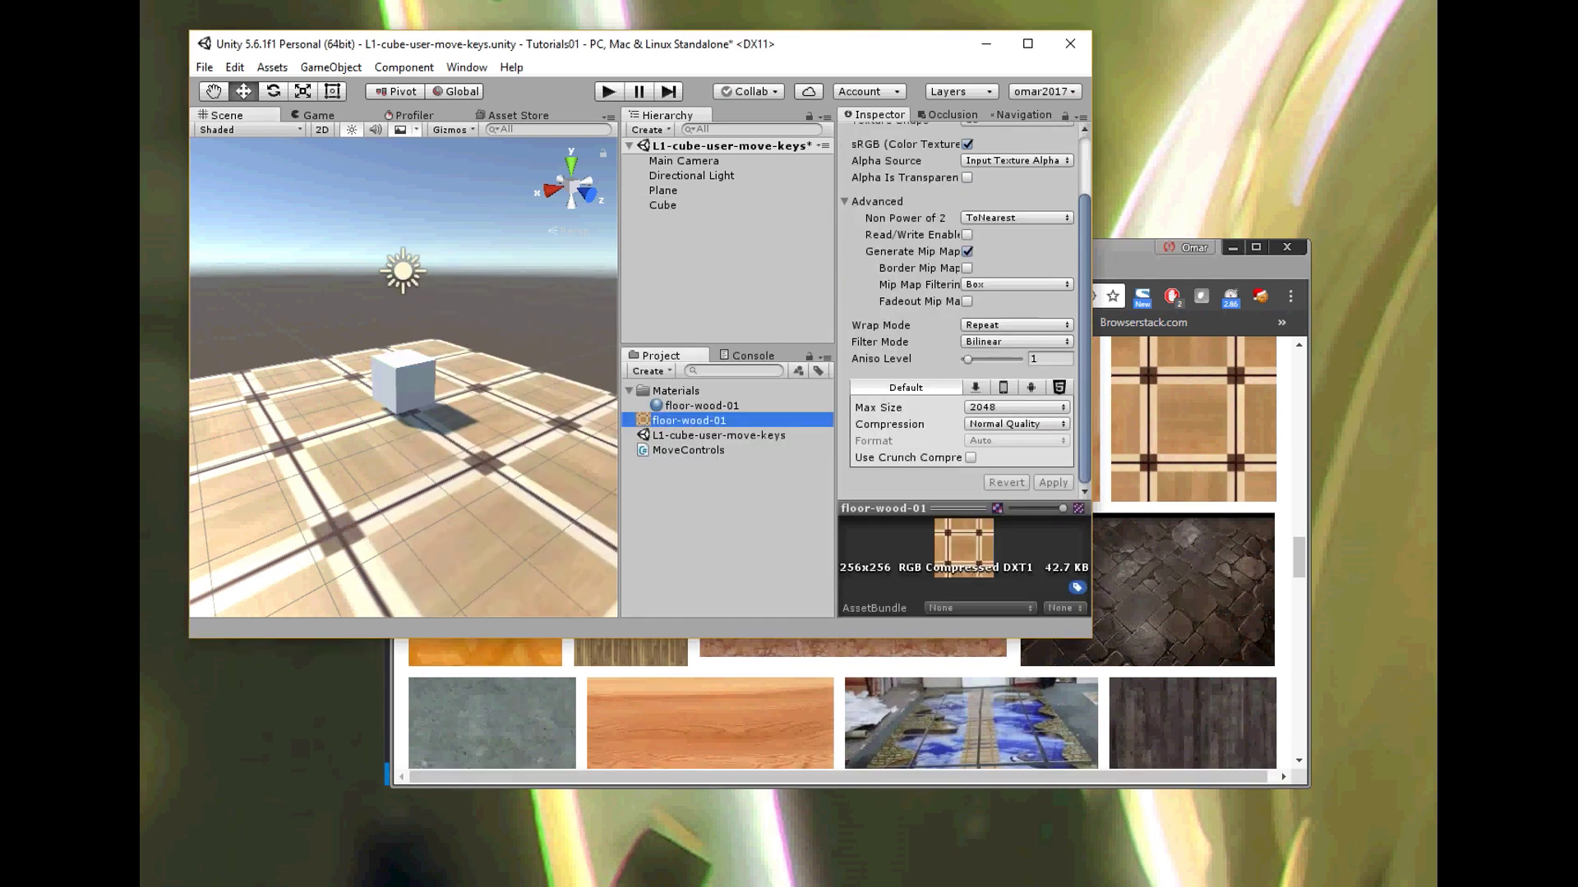
pyautogui.press('Up')
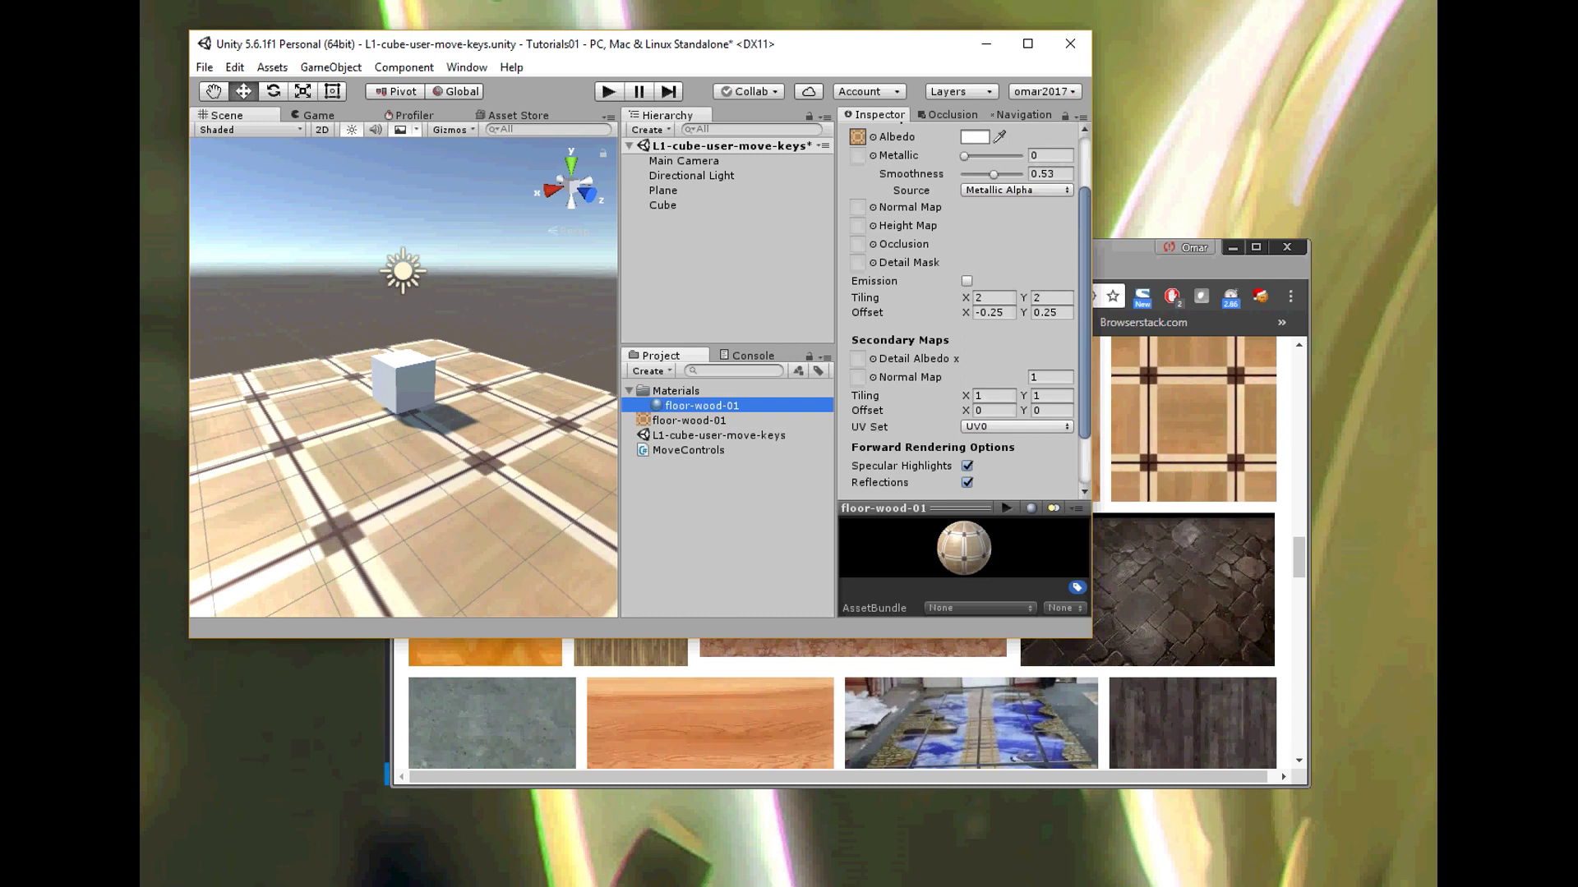
# Step: Create a new material named "red" in the Materials folder
pyautogui.rightClick(660, 390)
pyautogui.moveTo(740, 401)
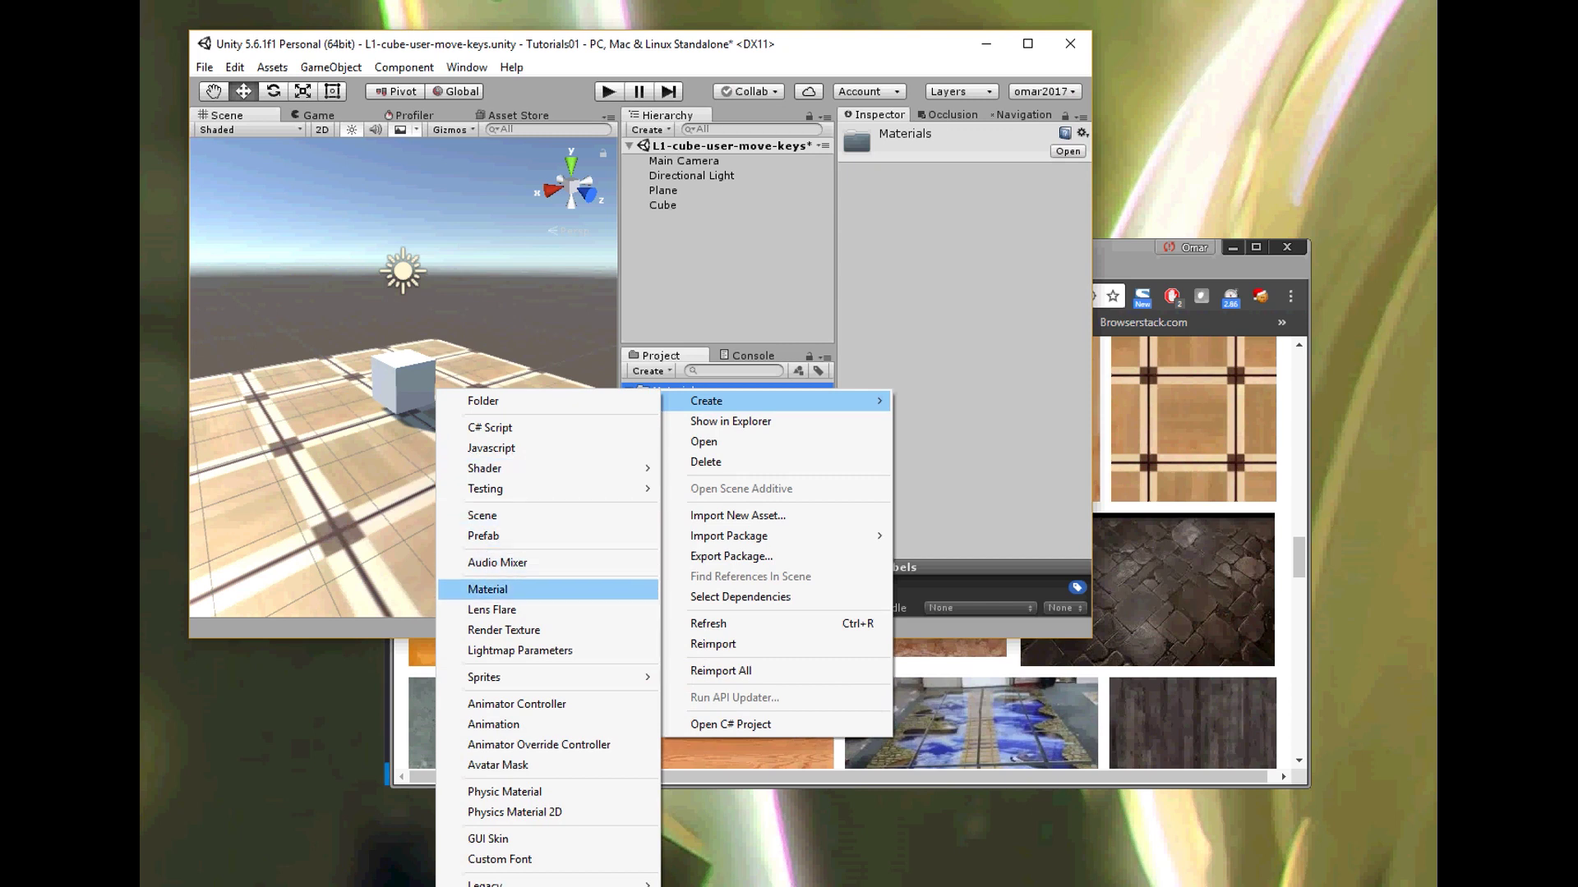
pyautogui.click(493, 589)
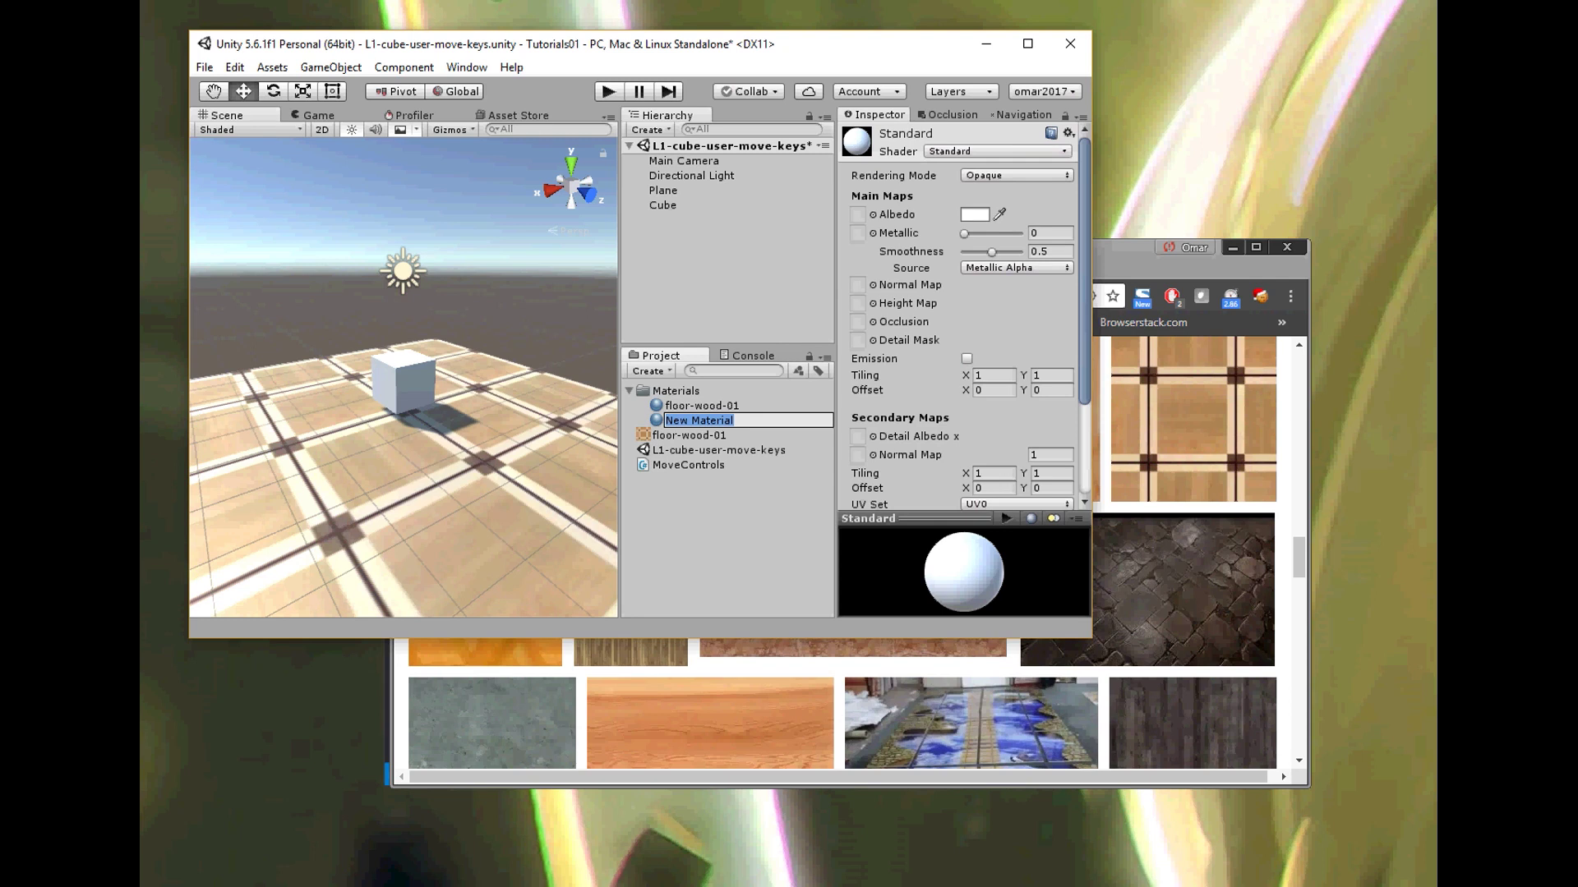
pyautogui.write('red')
pyautogui.press('Return')
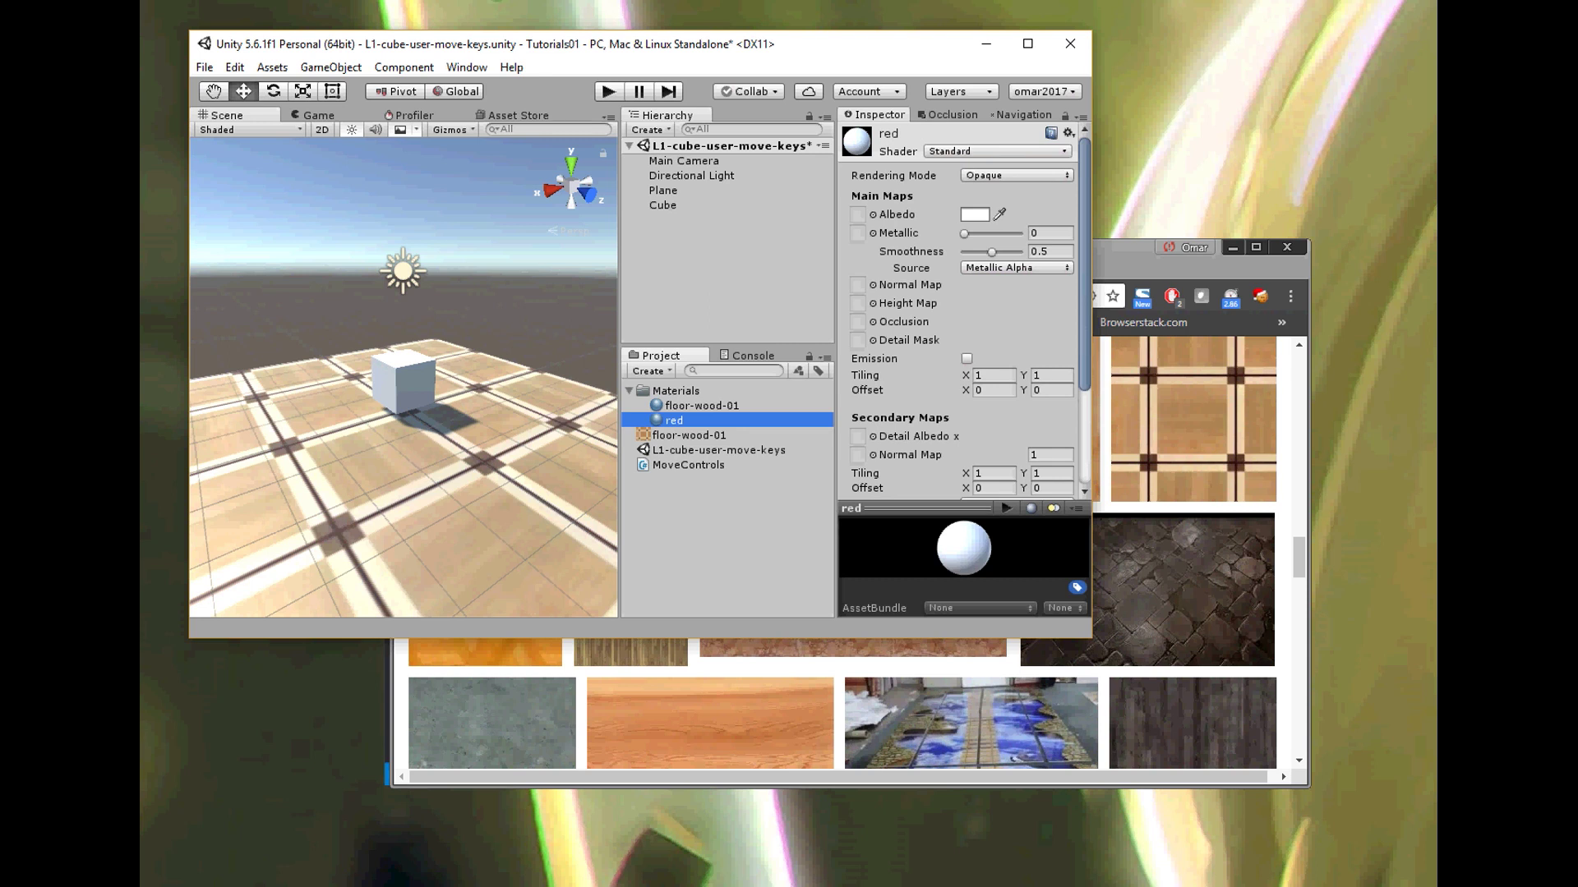
pyautogui.press('F2')
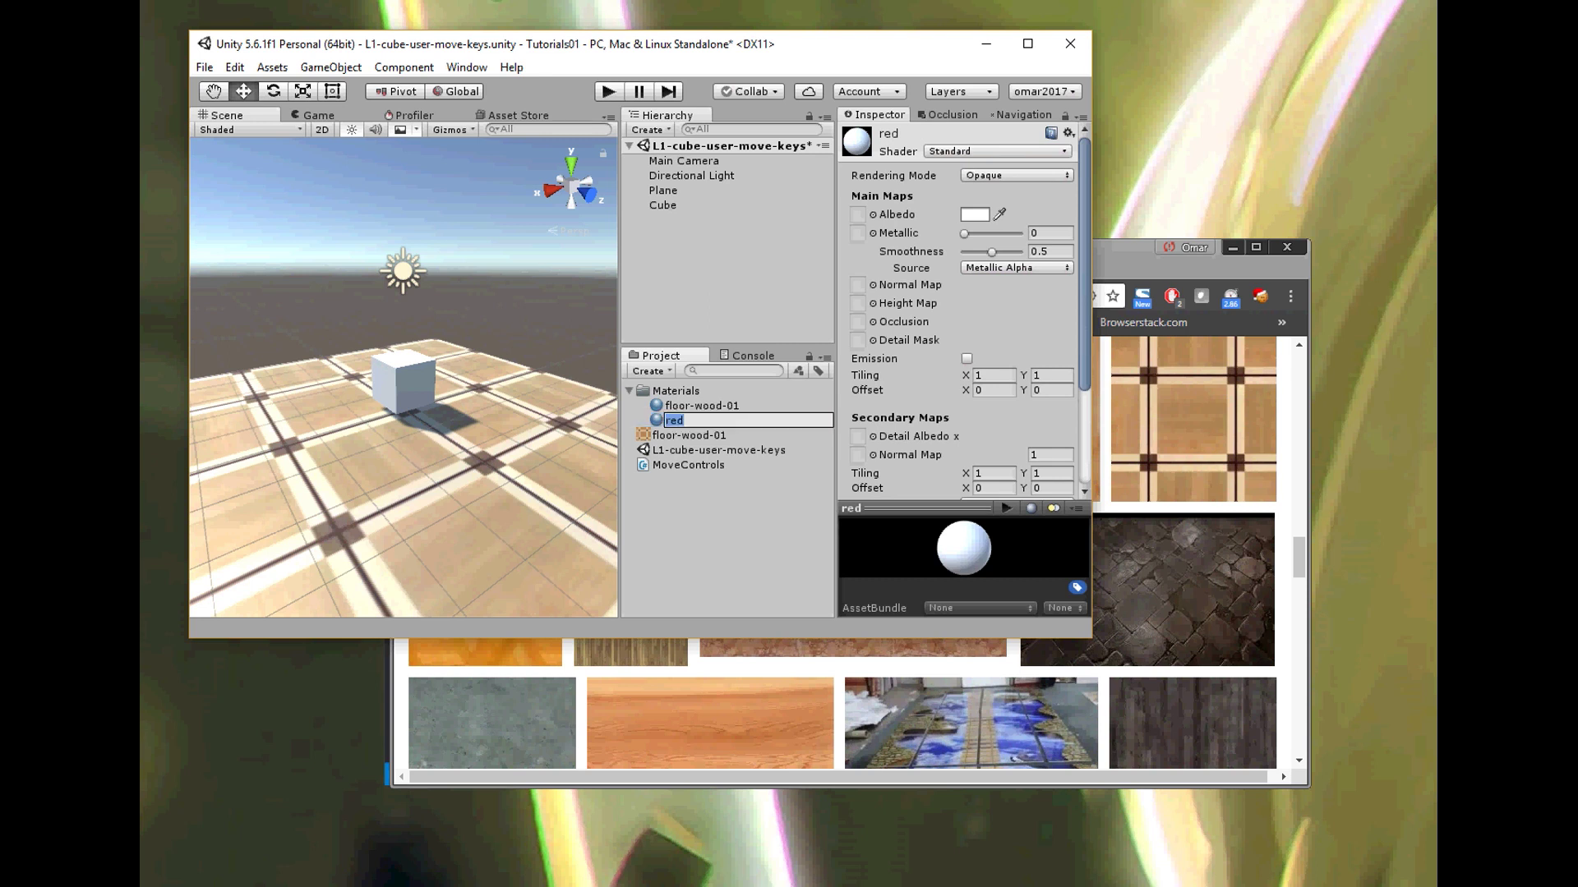
pyautogui.press('Return')
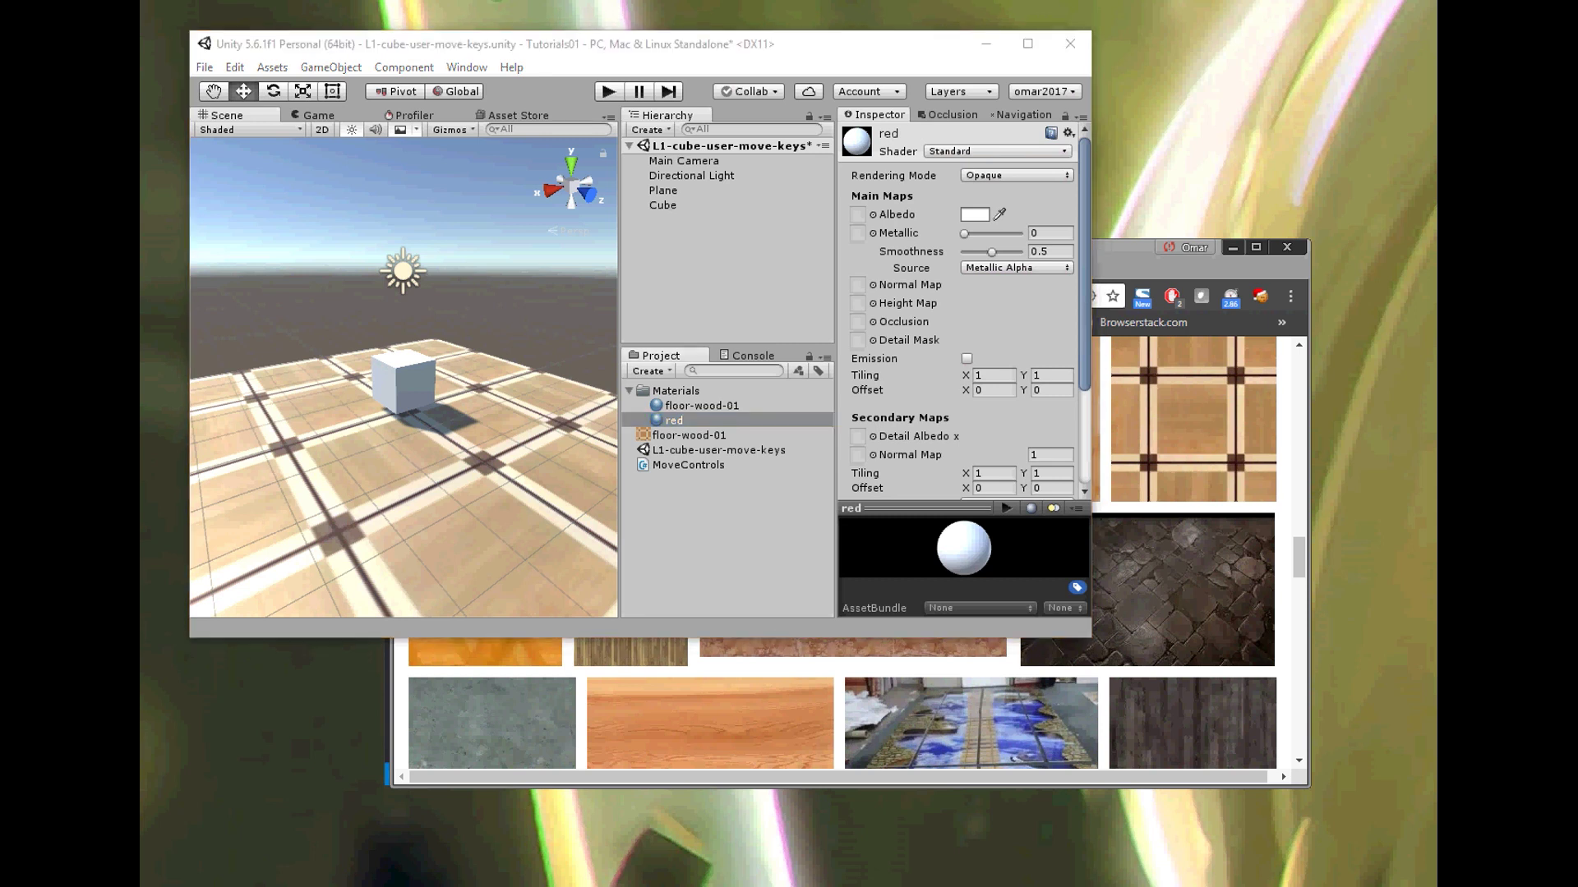
# Step: Set the red material's albedo colour to hex CA0000FF and apply the material to the cube
pyautogui.moveTo(891, 886); pyautogui.dragTo(809, 208)
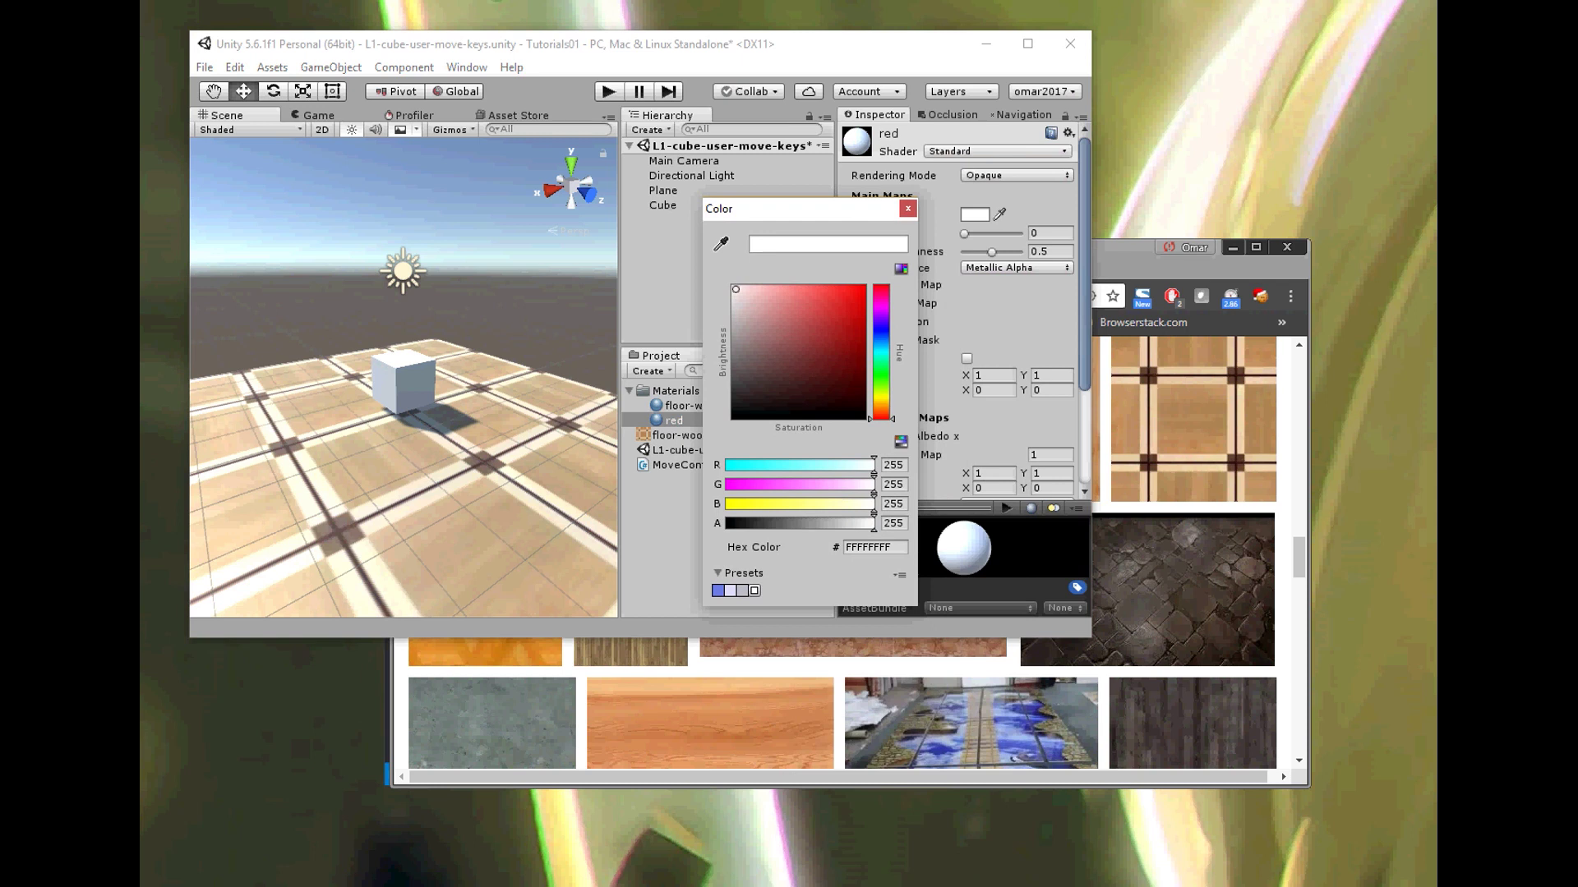
pyautogui.moveTo(737, 289)
pyautogui.mouseDown()
pyautogui.moveTo(817, 309)
pyautogui.moveTo(836, 363)
pyautogui.moveTo(769, 384)
pyautogui.moveTo(793, 298)
pyautogui.moveTo(824, 315)
pyautogui.mouseUp()
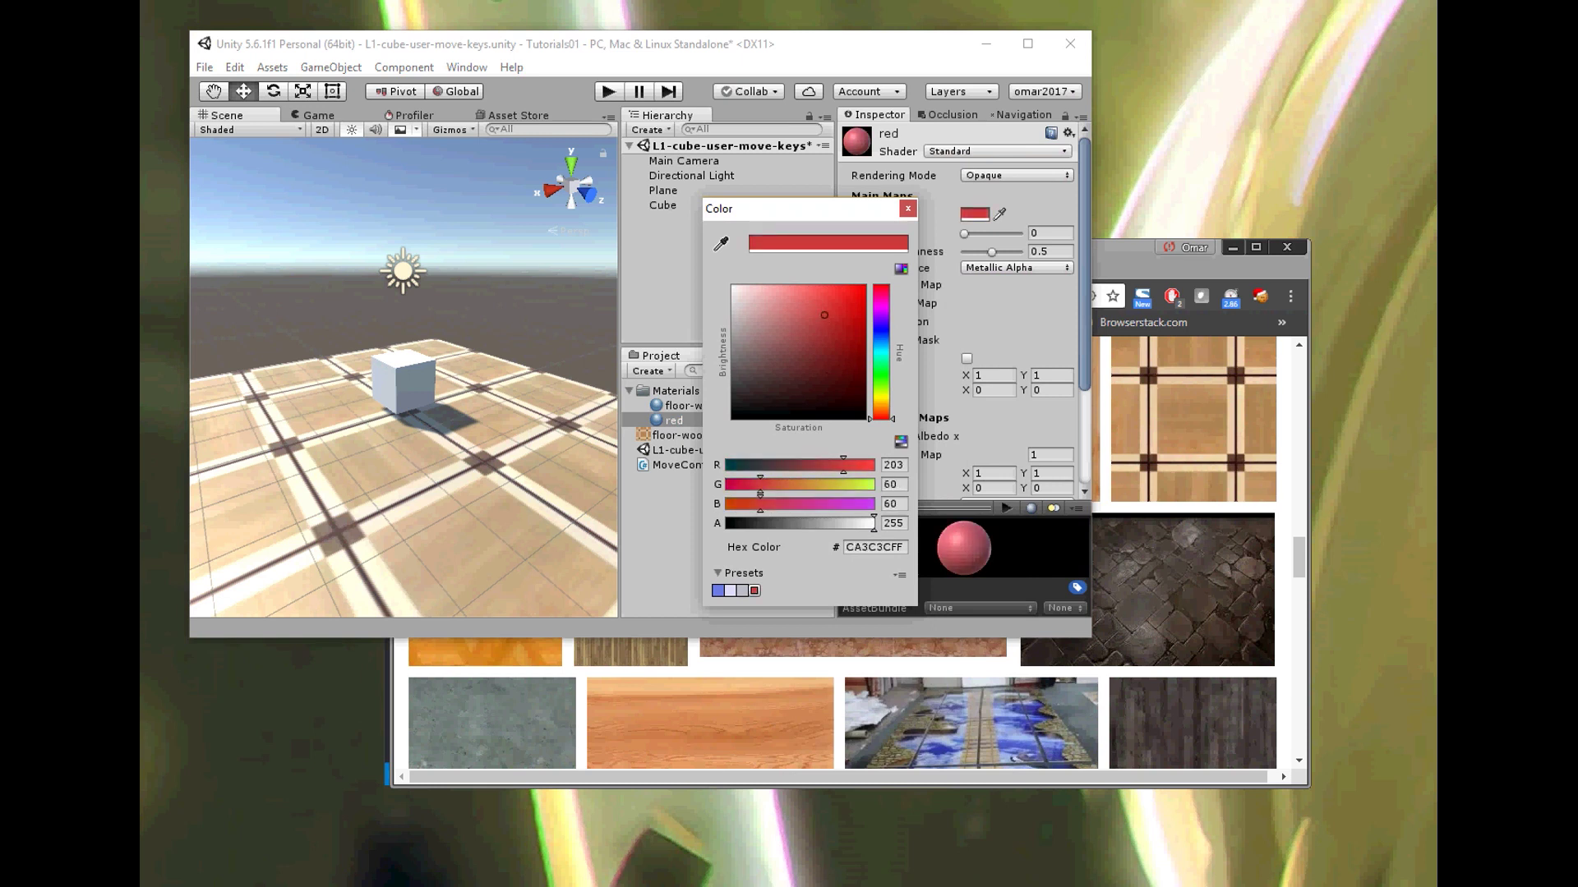
pyautogui.moveTo(824, 314)
pyautogui.mouseDown()
pyautogui.moveTo(846, 324)
pyautogui.moveTo(863, 306)
pyautogui.moveTo(862, 355)
pyautogui.moveTo(863, 313)
pyautogui.moveTo(820, 324)
pyautogui.mouseUp()
pyautogui.moveTo(881, 419); pyautogui.dragTo(863, 313)
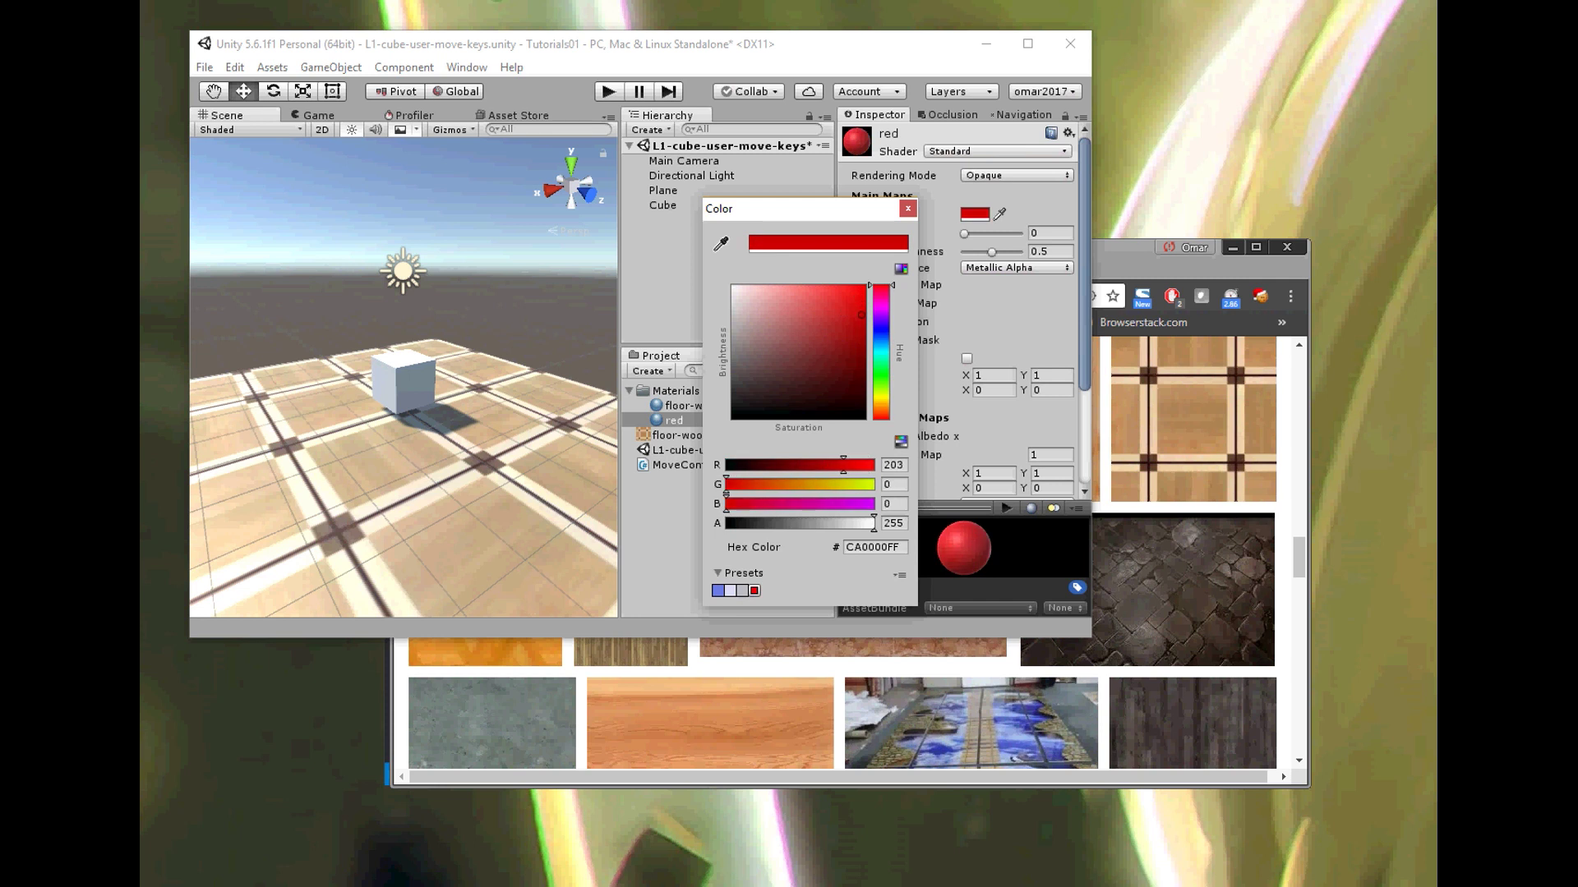
pyautogui.click(907, 209)
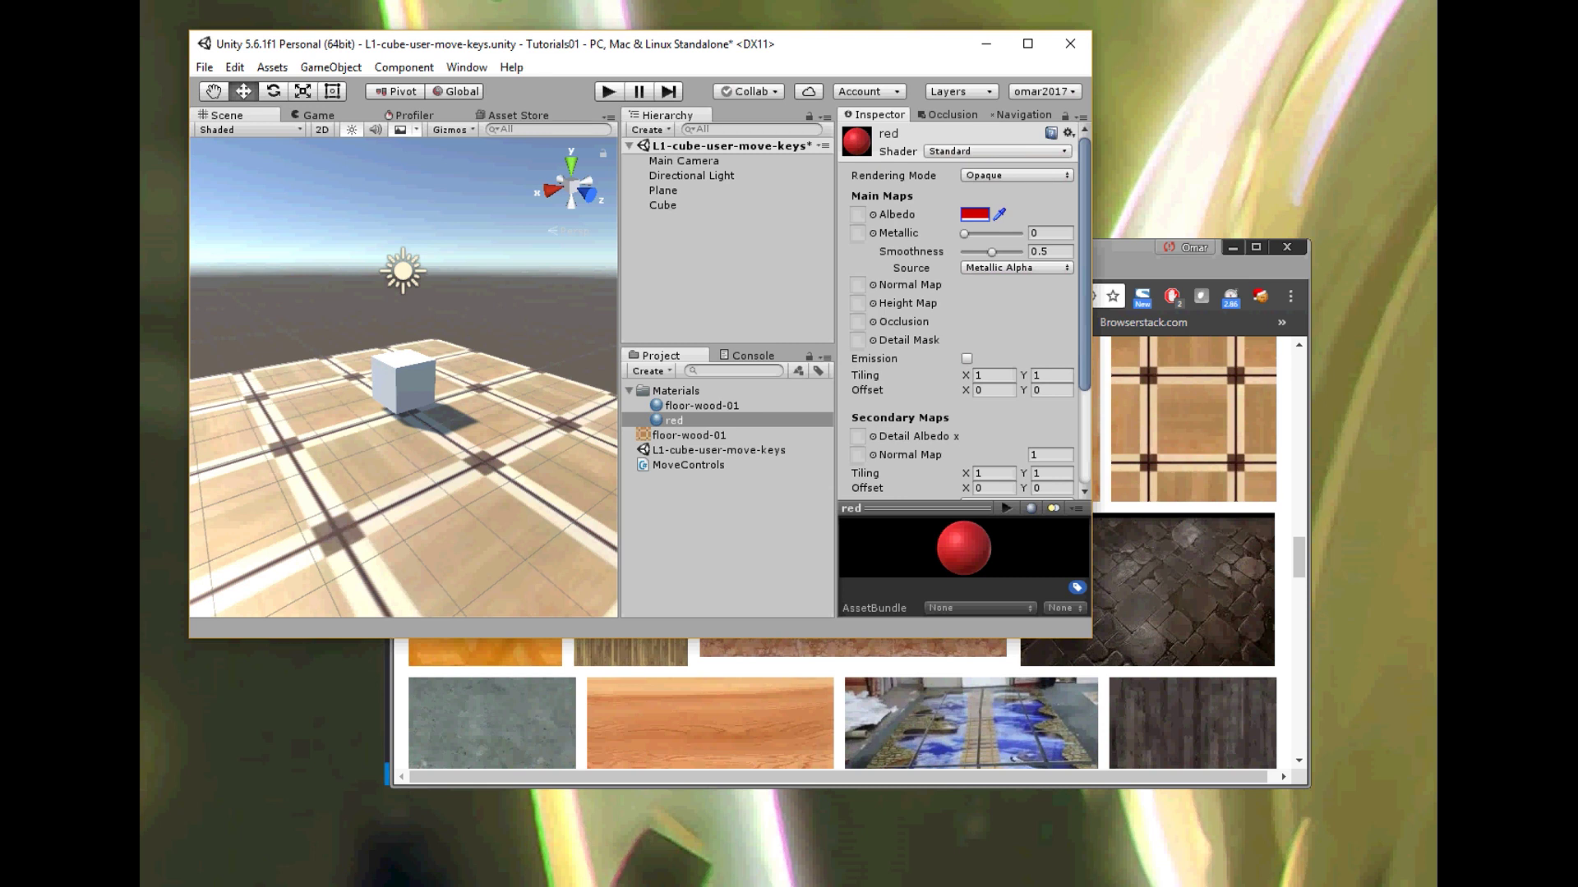
pyautogui.moveTo(674, 420); pyautogui.dragTo(526, 485)
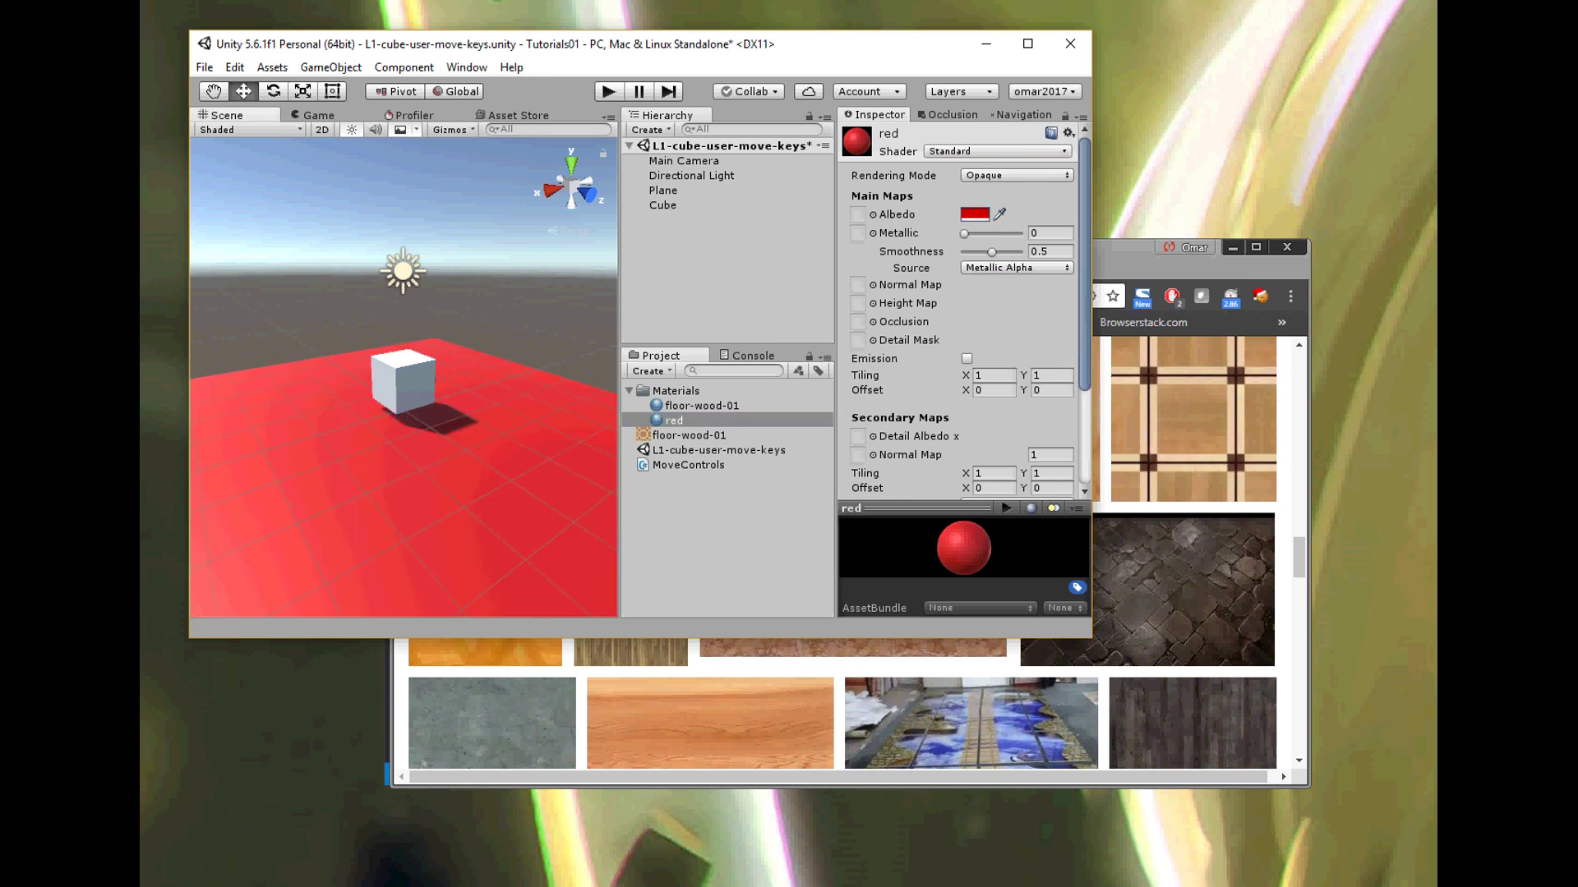
pyautogui.moveTo(427, 501); pyautogui.dragTo(403, 380)
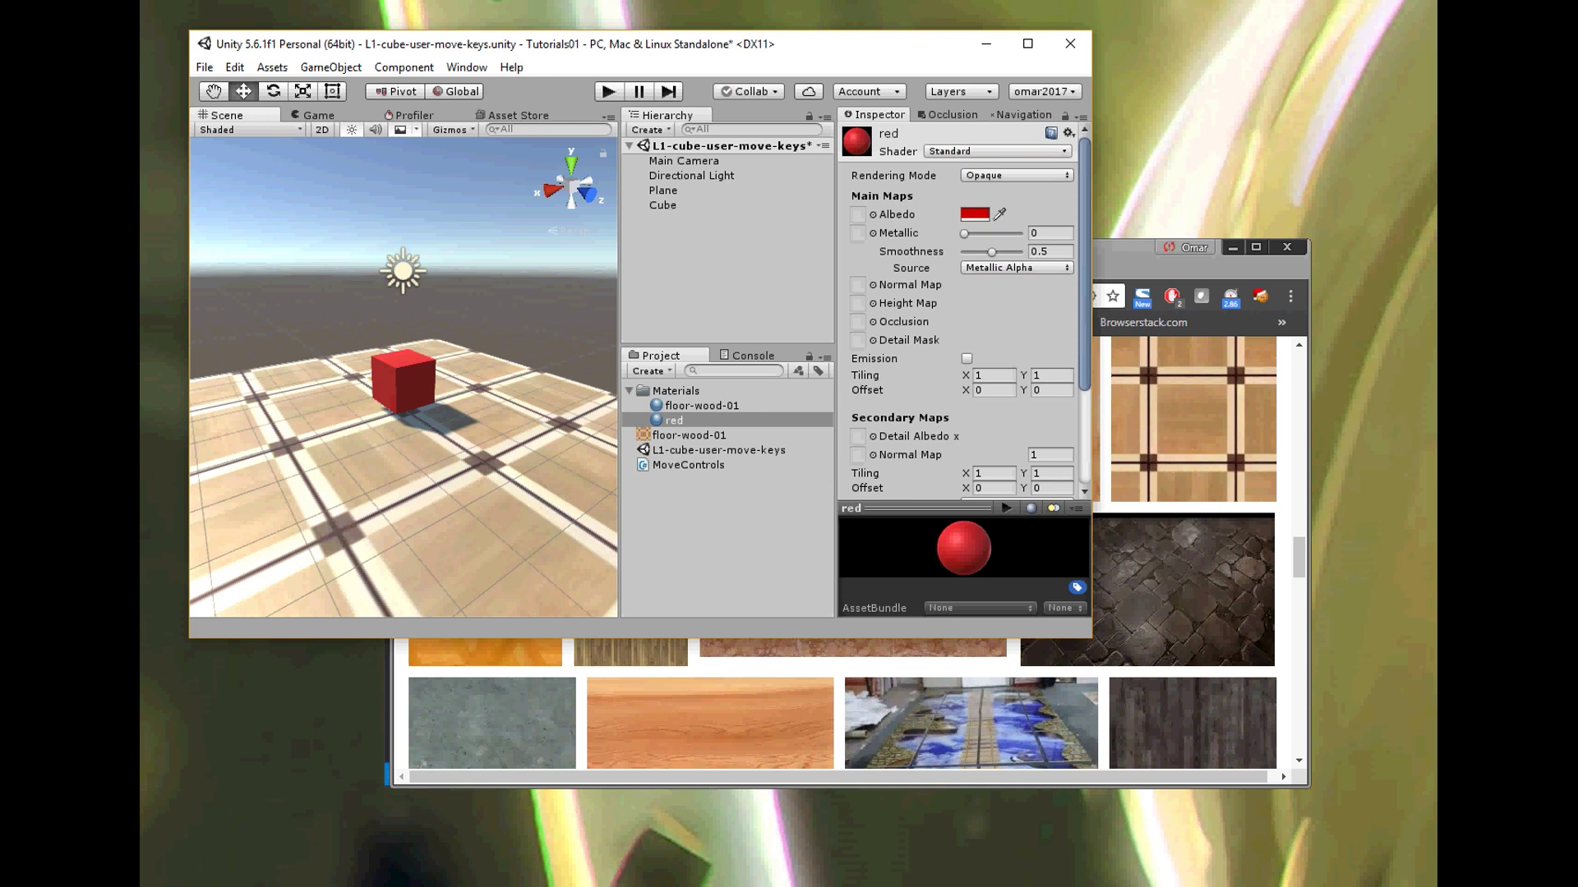
pyautogui.rightClick(672, 146)
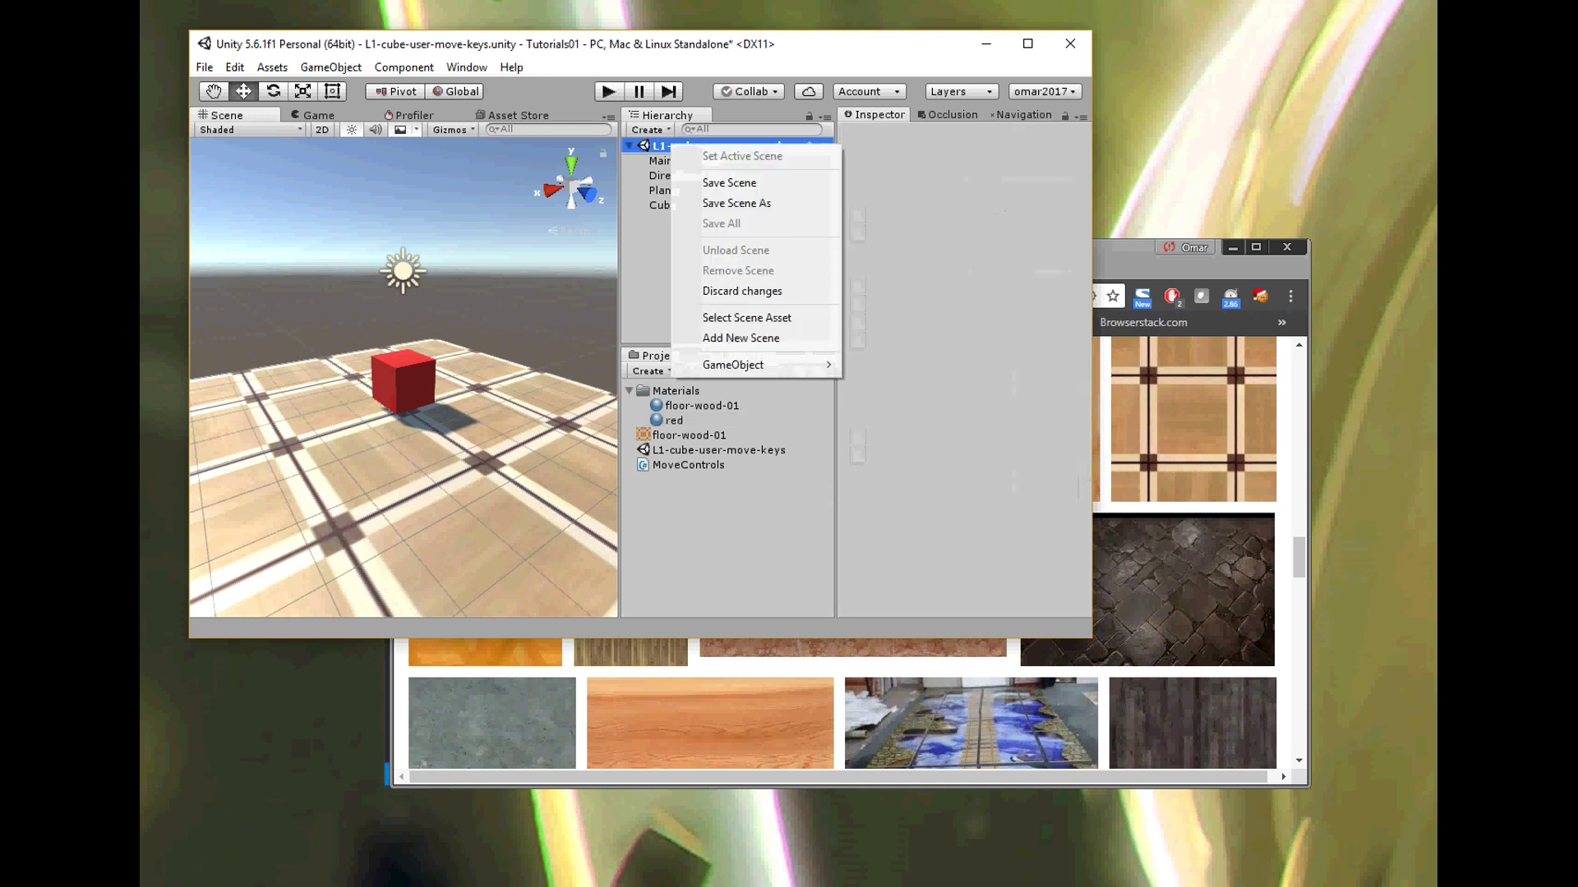
pyautogui.click(727, 534)
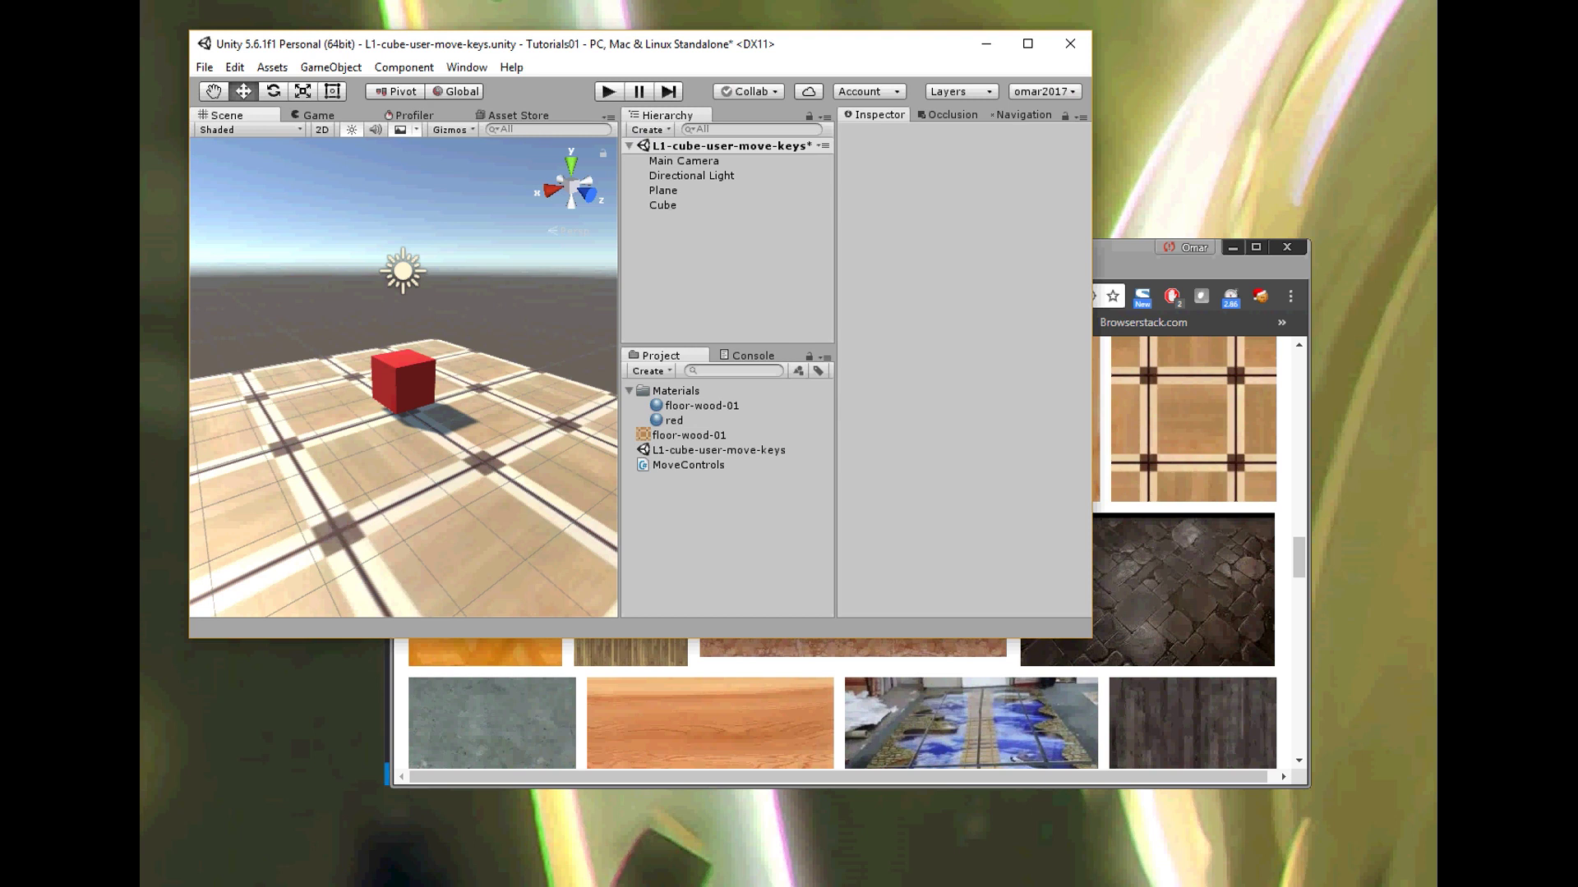
pyautogui.rightClick(682, 146)
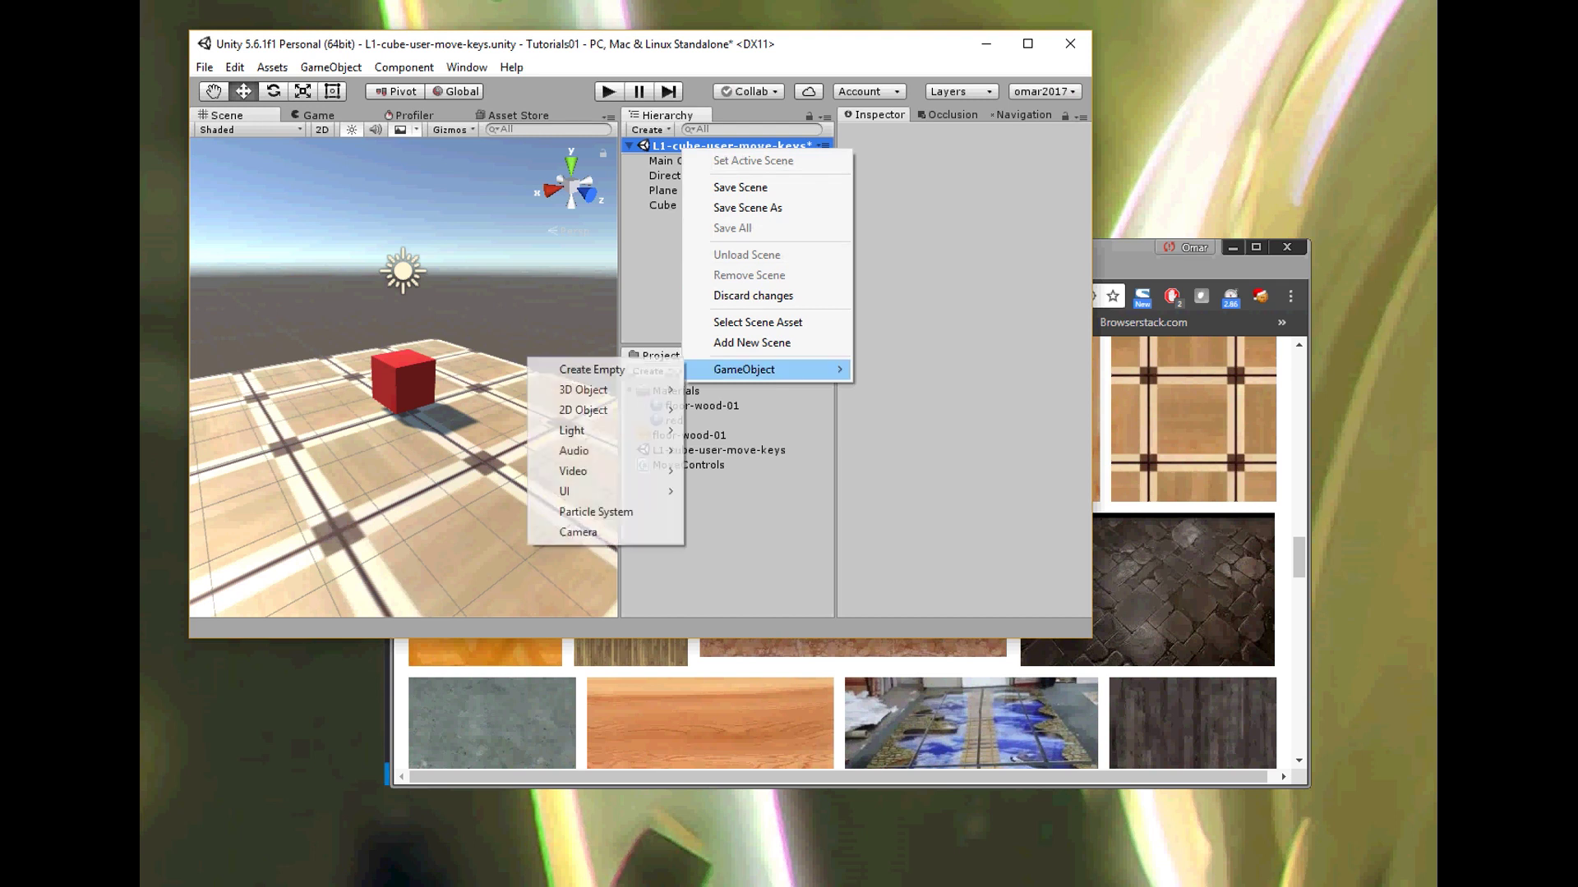
pyautogui.press('Escape')
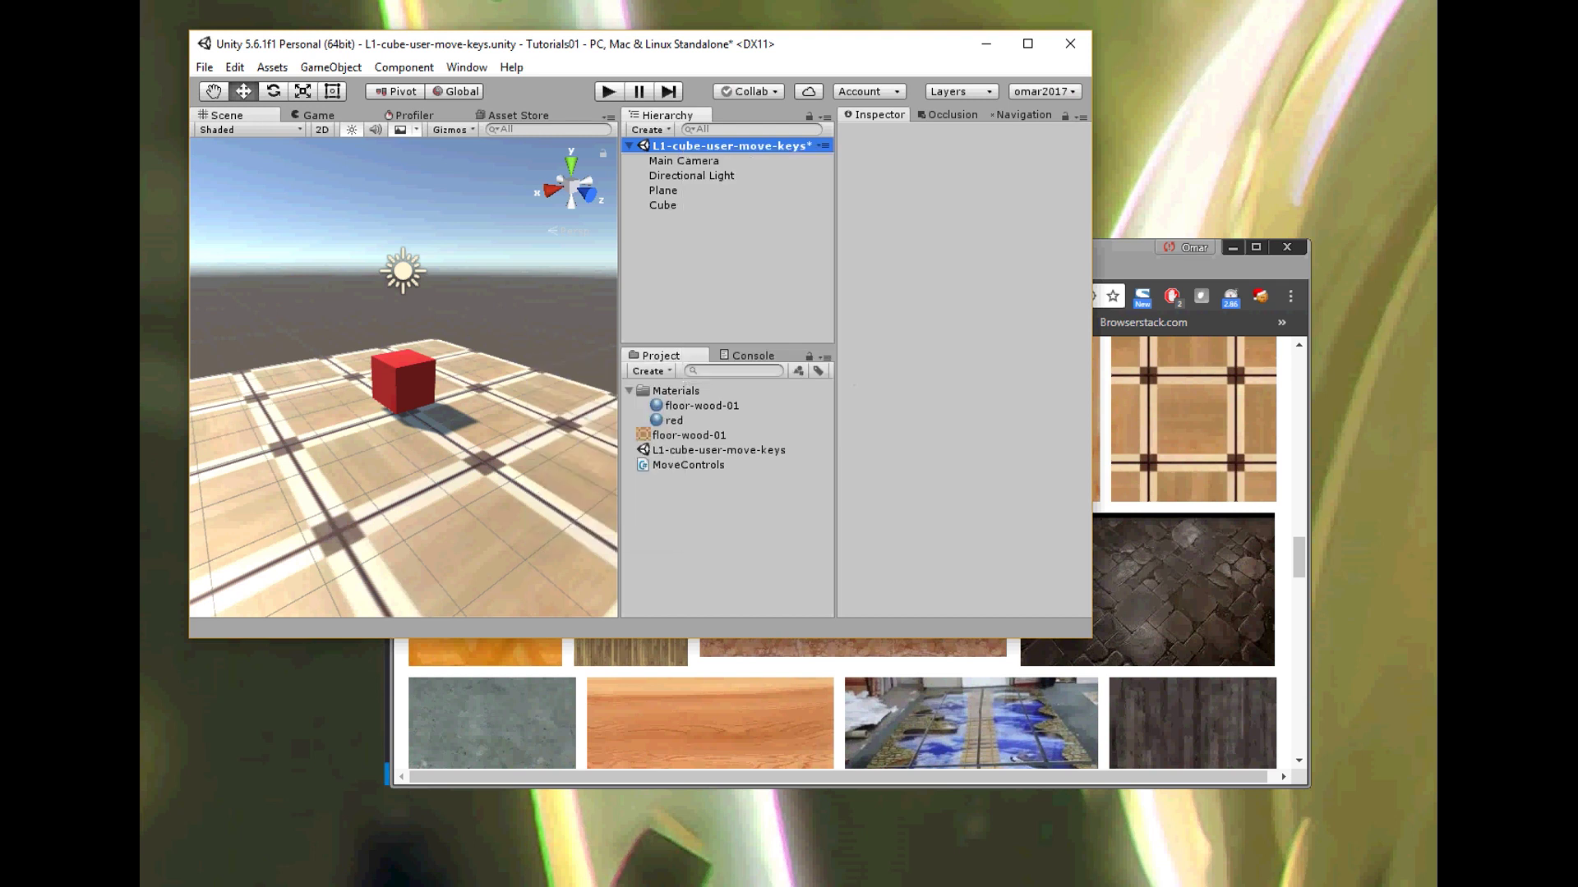
# Step: Add a Capsule 3D object to the L1-cube-user-move-keys scene
pyautogui.rightClick(681, 148)
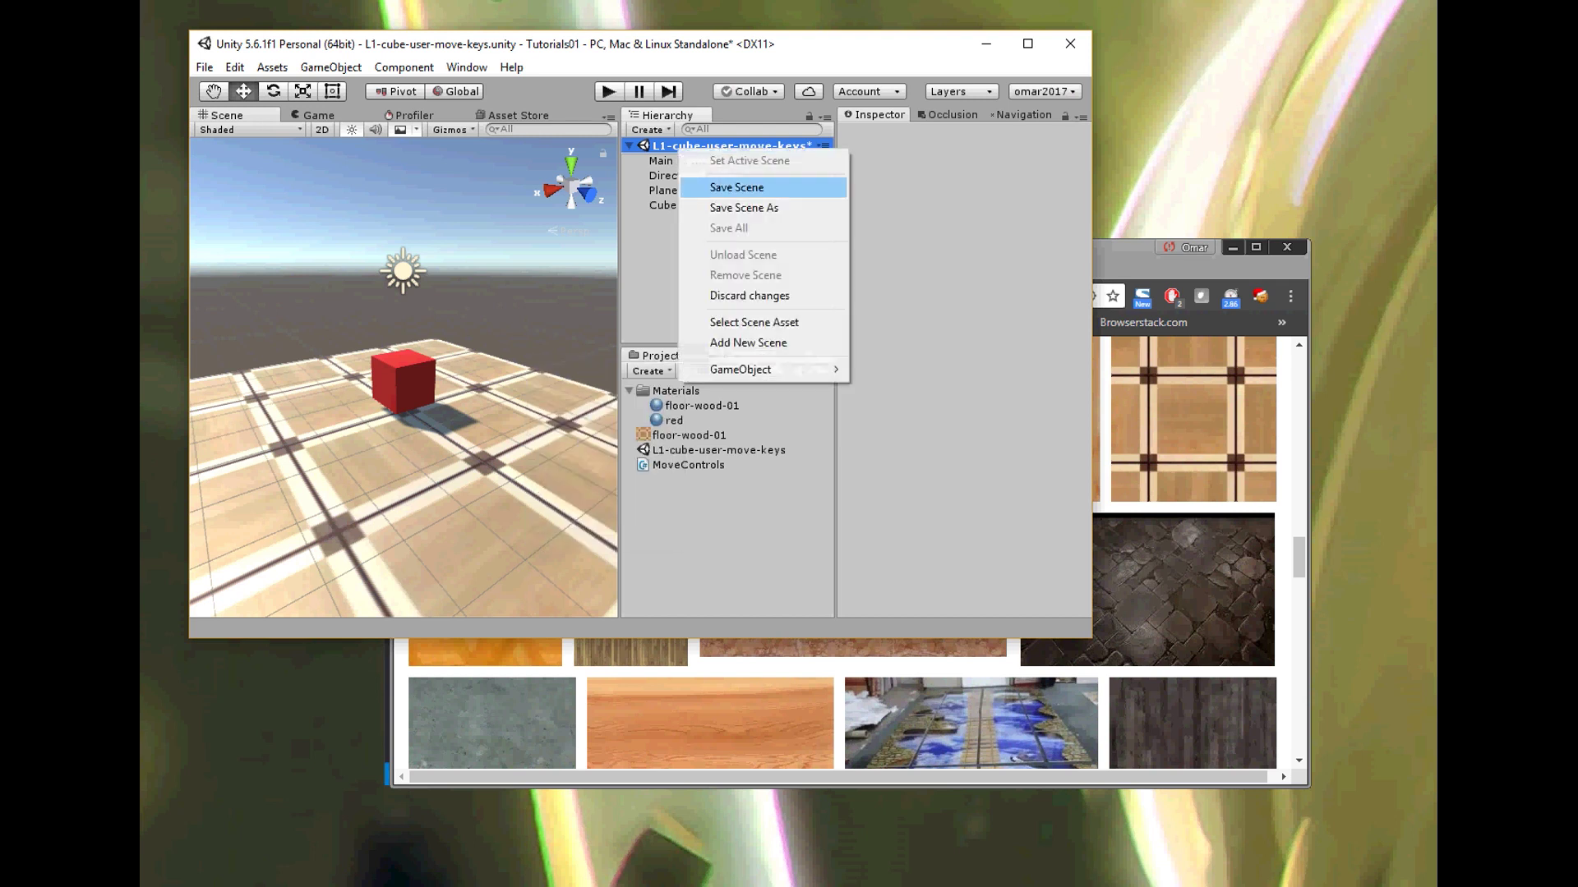
pyautogui.moveTo(739, 369)
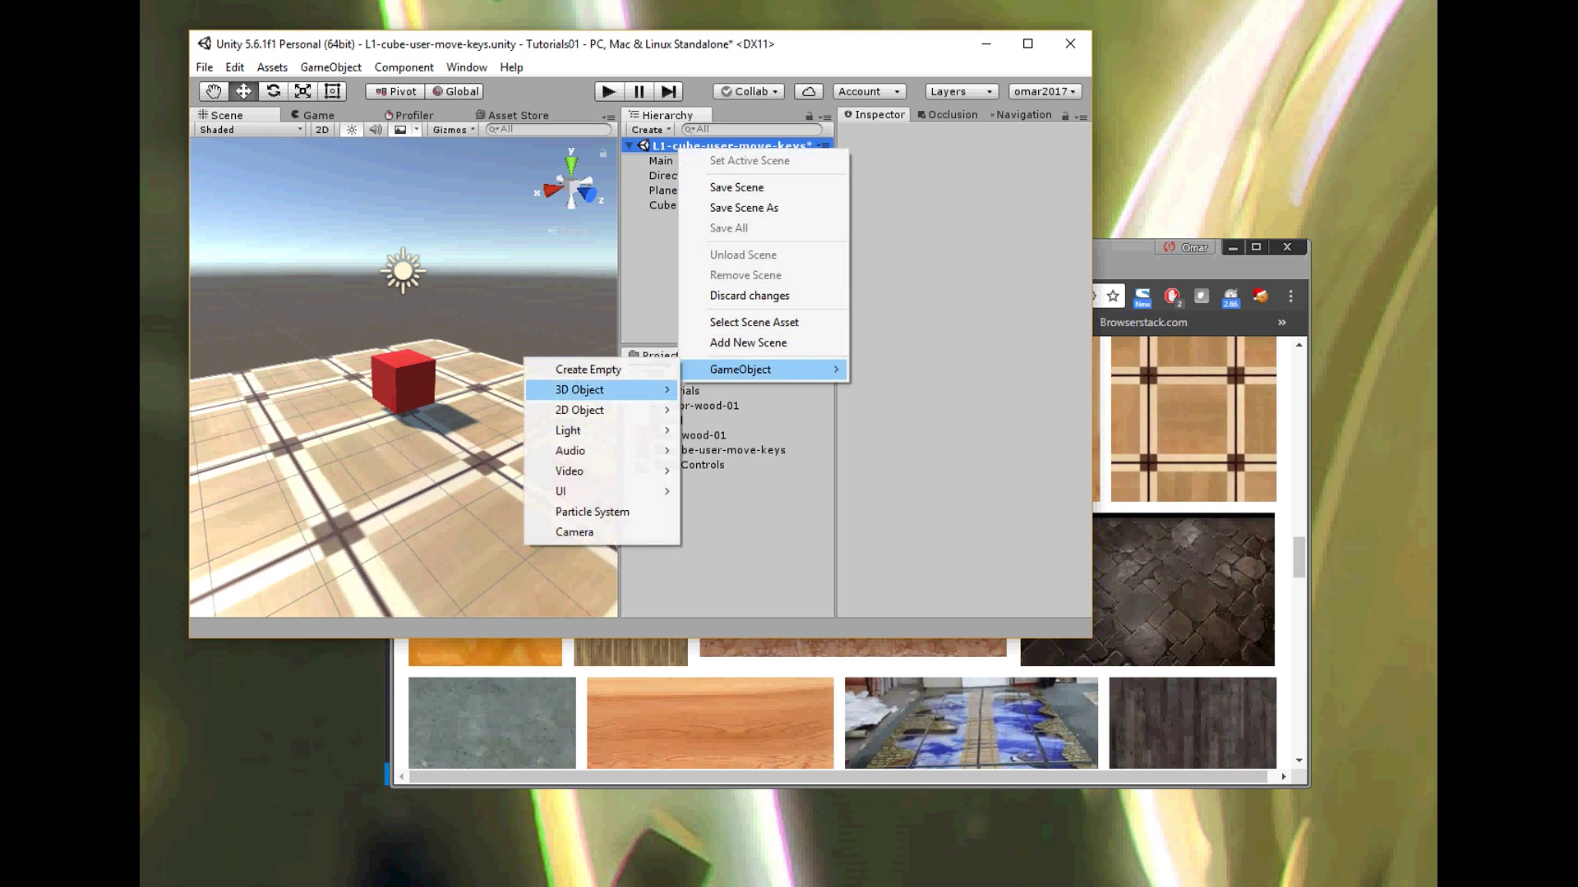
pyautogui.moveTo(579, 390)
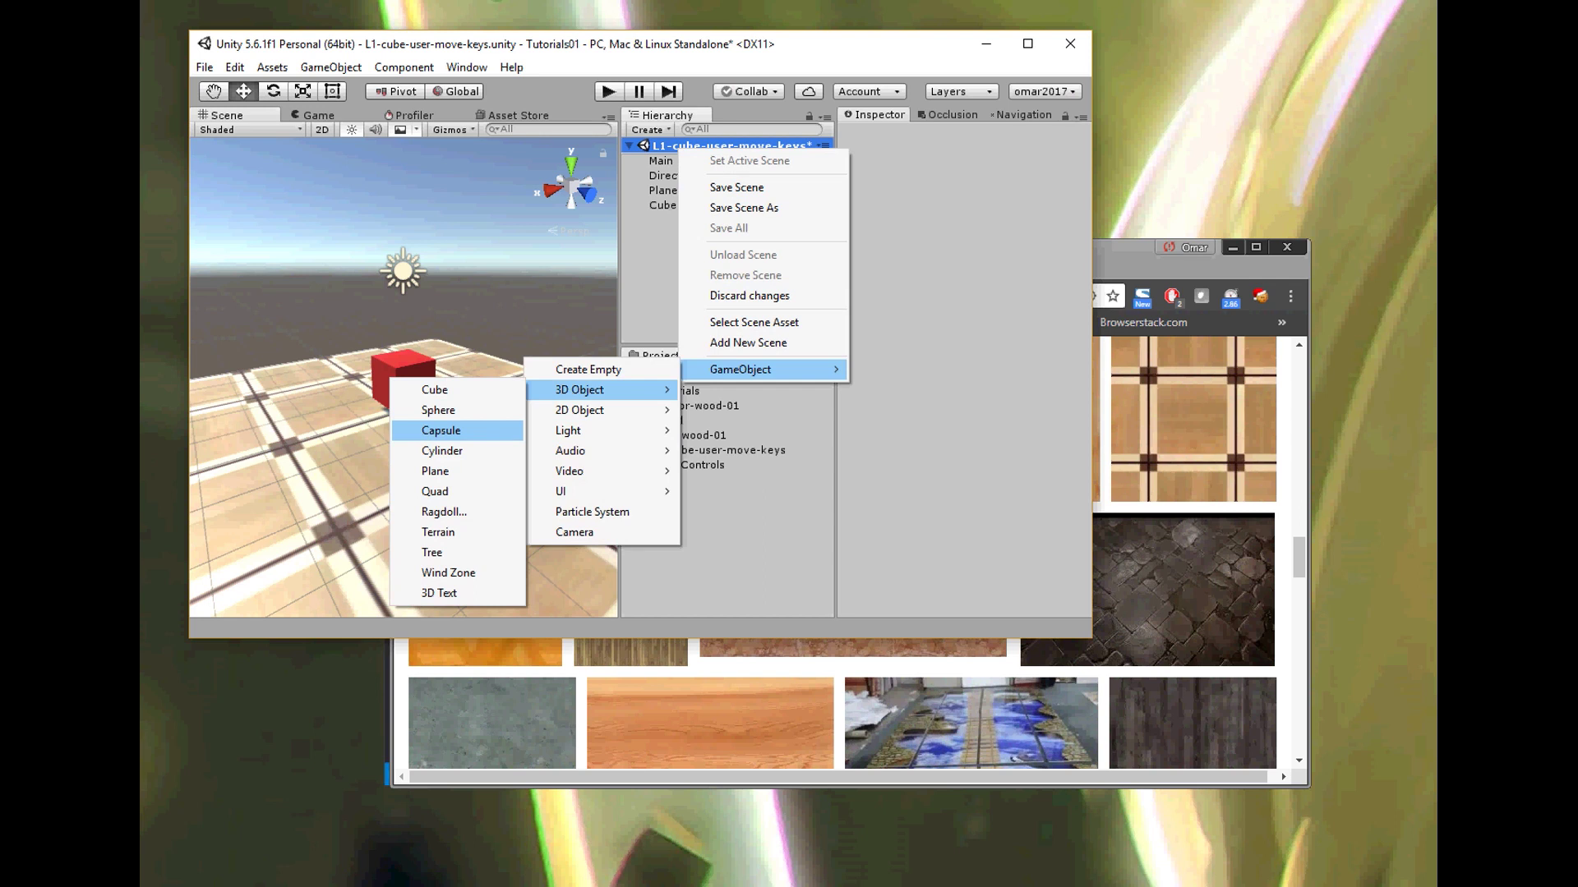
pyautogui.click(452, 430)
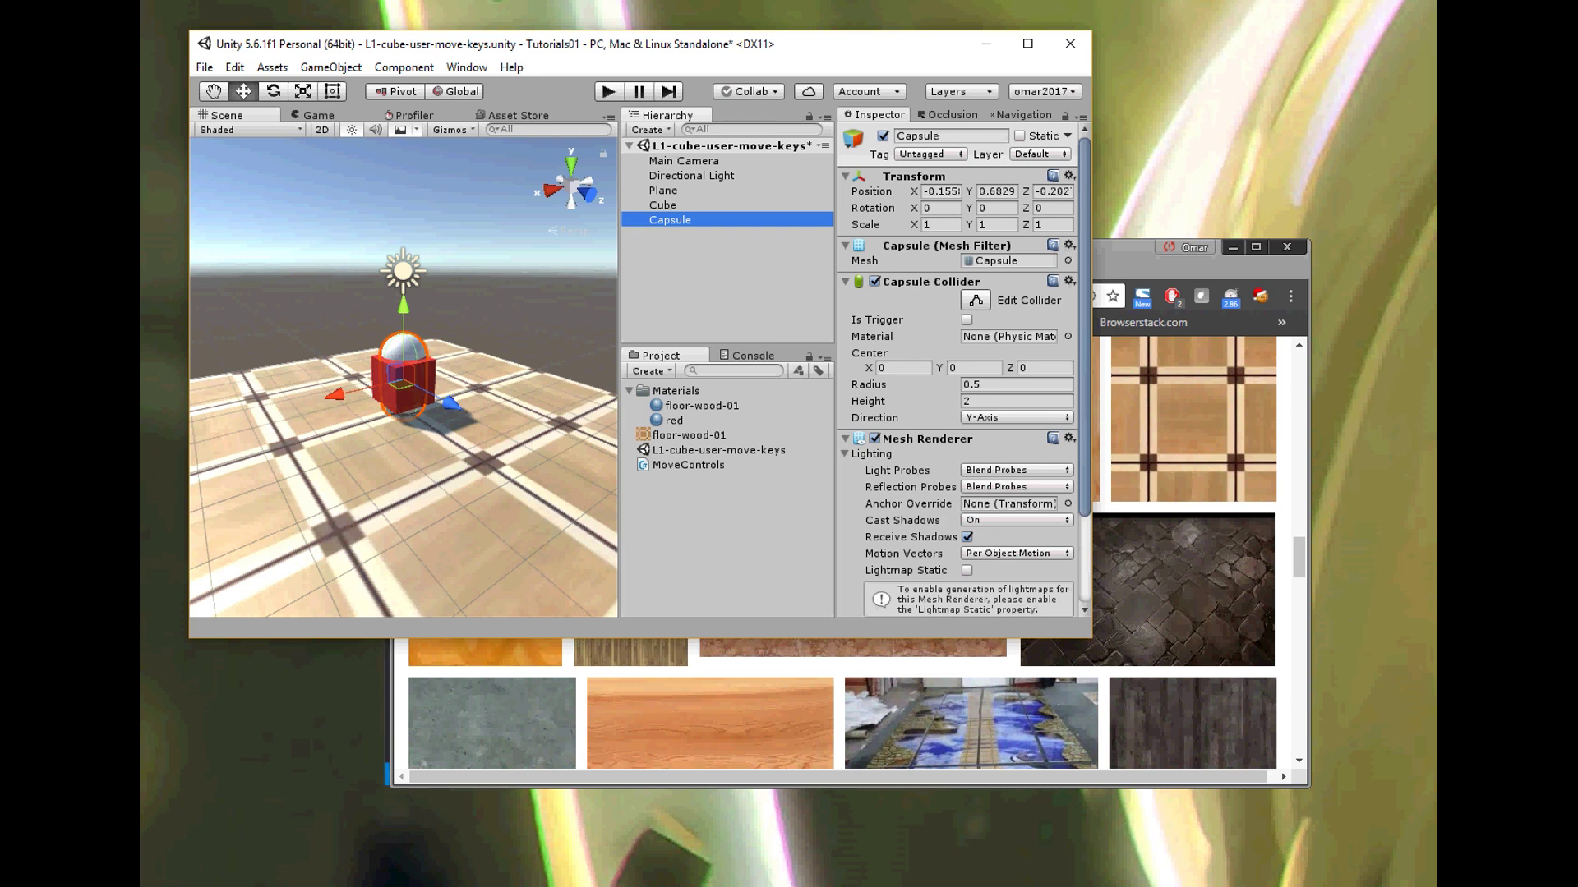
# Step: Move the capsule out of the cube and place it beside it at about X 1.54, Z 0.41
pyautogui.scroll(10, 403, 377)
pyautogui.scroll(-2, 402, 376)
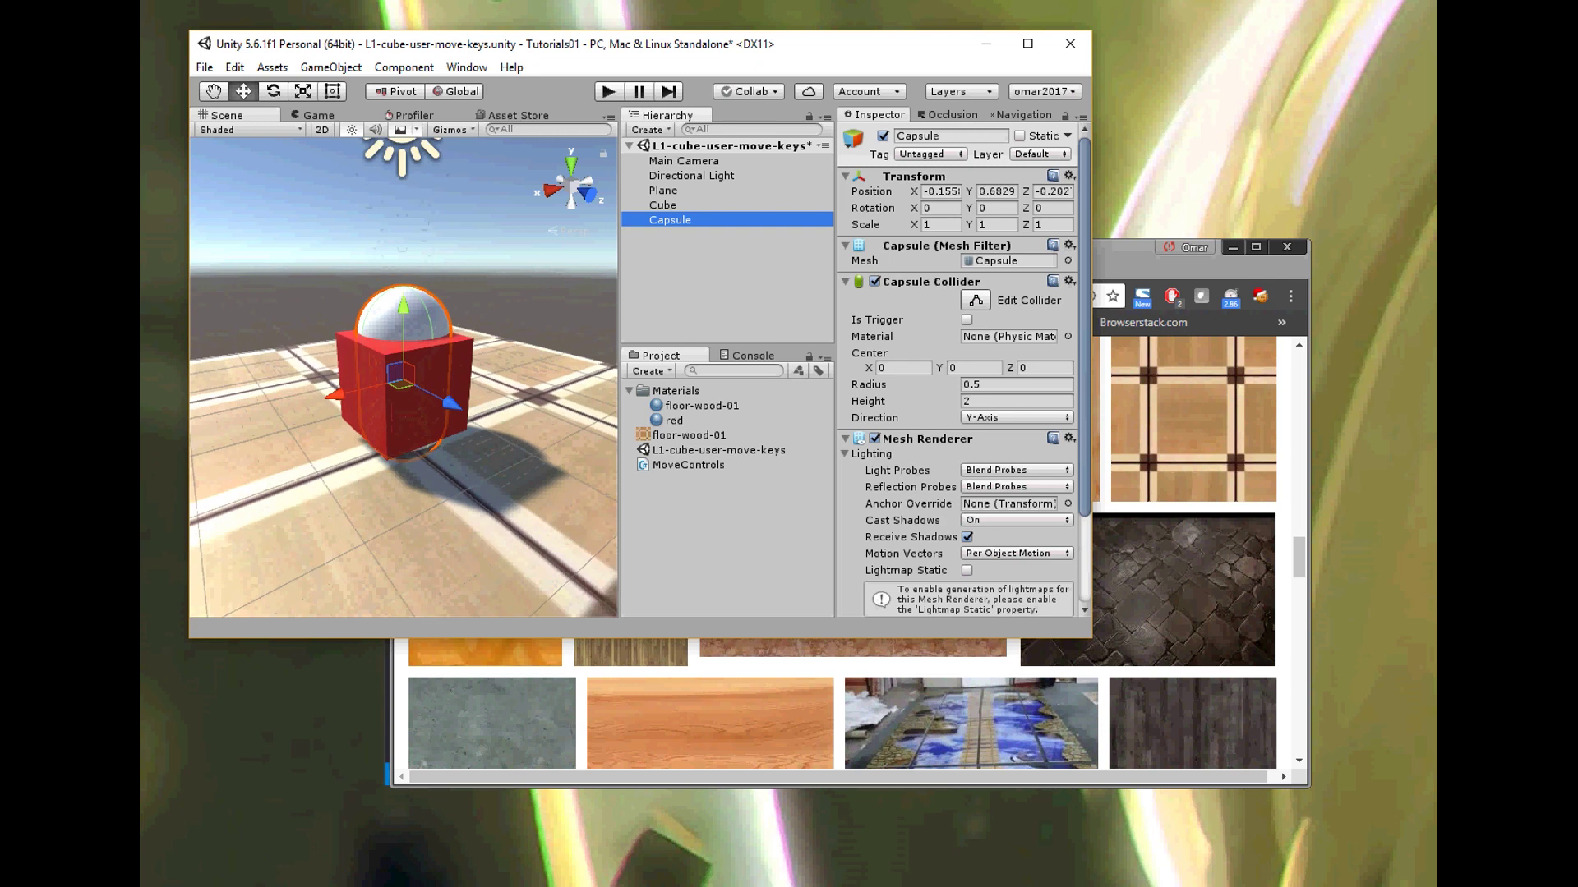
pyautogui.moveTo(400, 384); pyautogui.dragTo(244, 448)
pyautogui.scroll(-5, 403, 378)
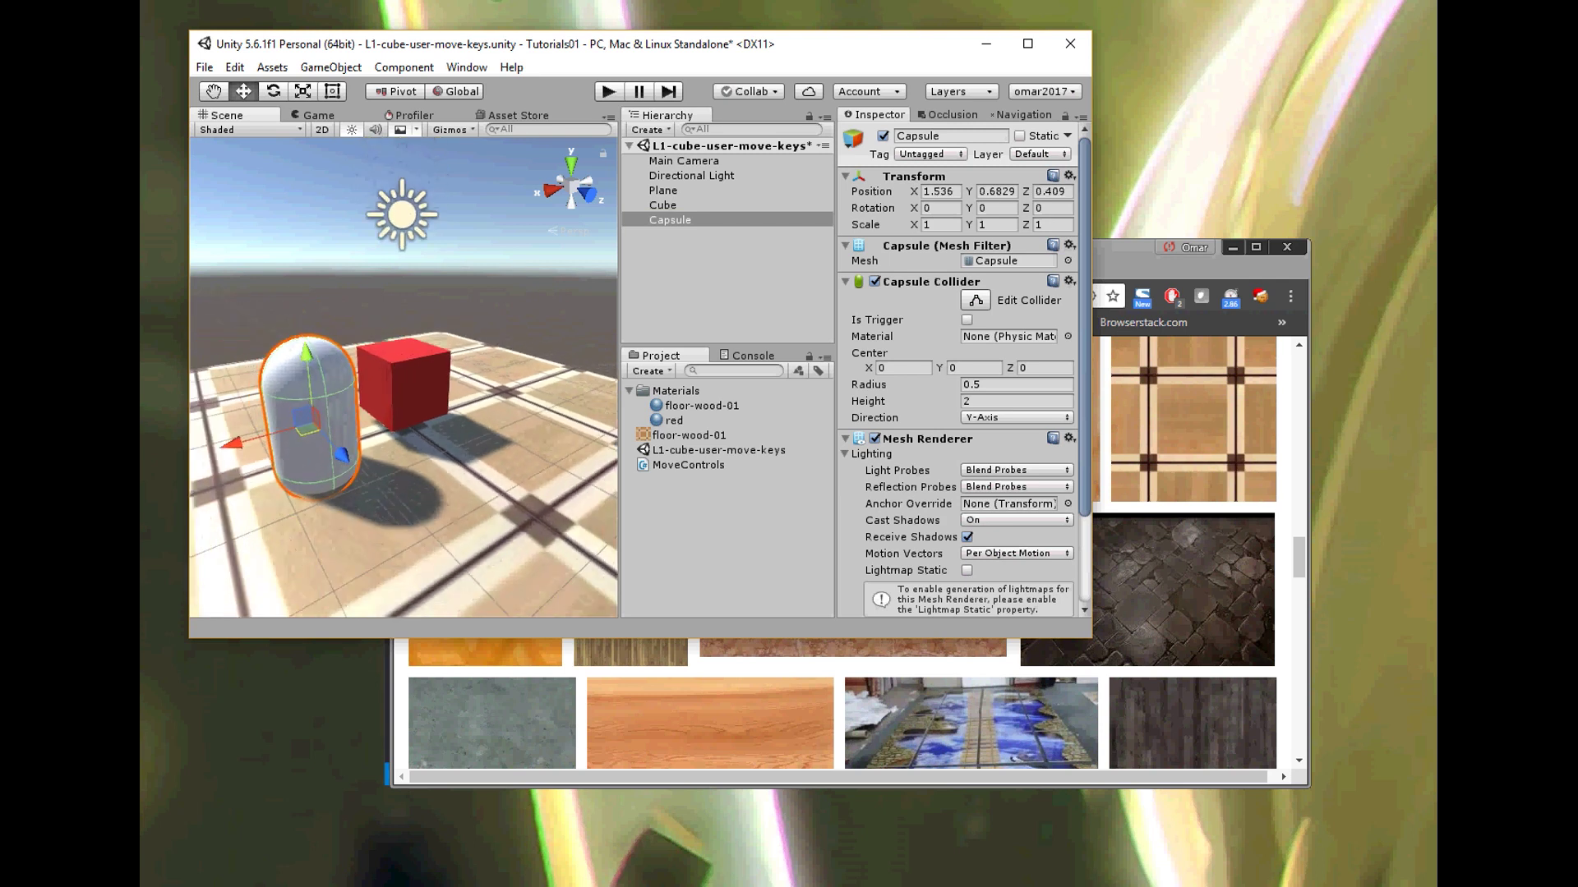
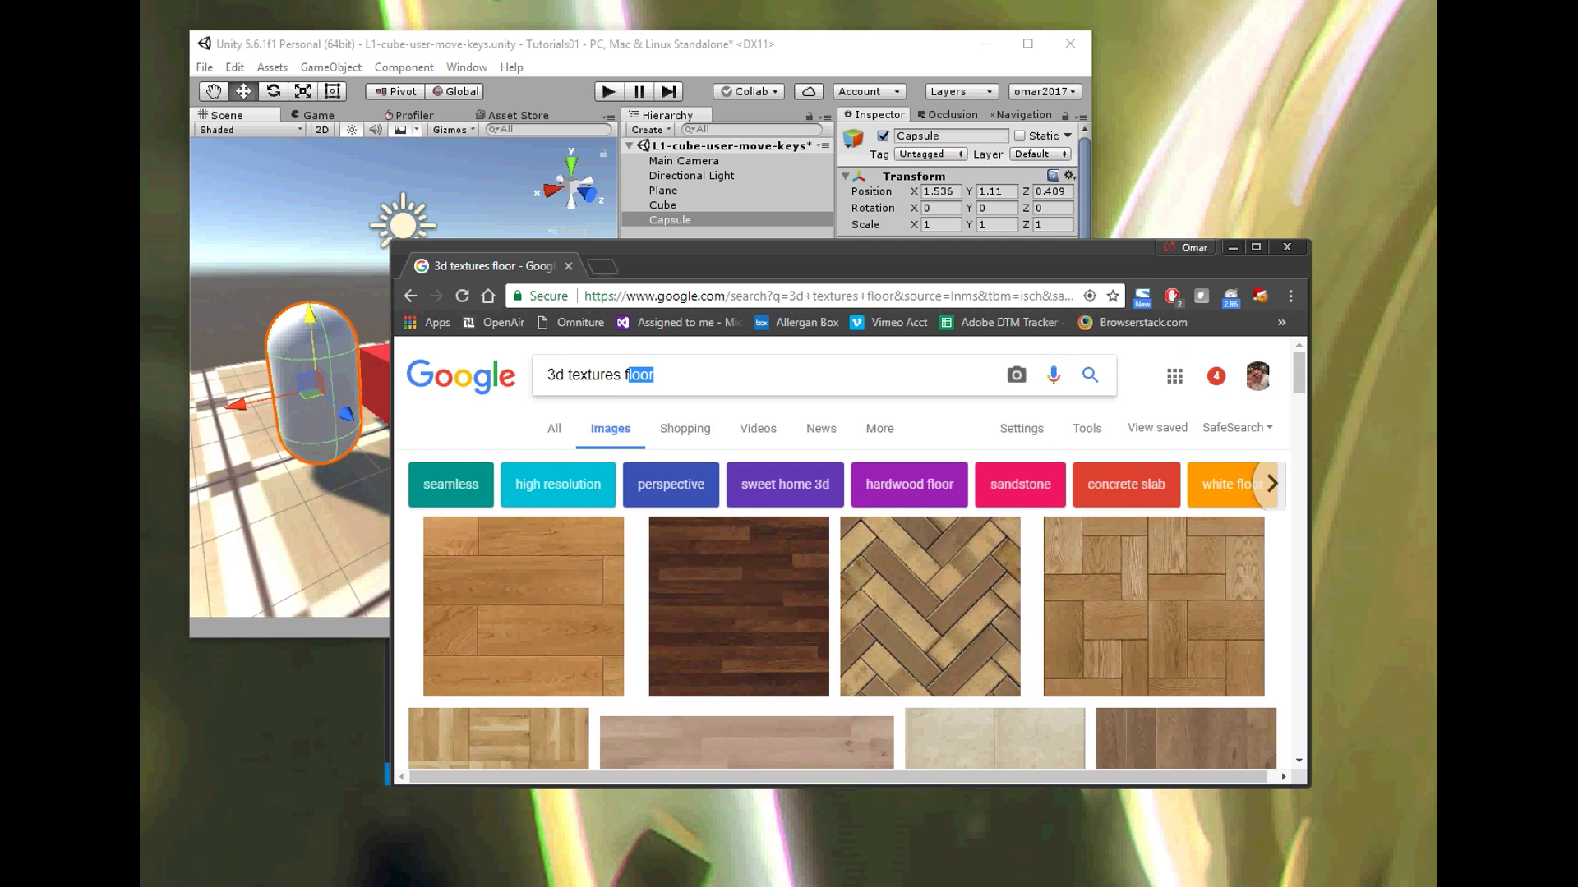
# Step: Search the web images for "3d textures shiny"
pyautogui.press('BackSpace')
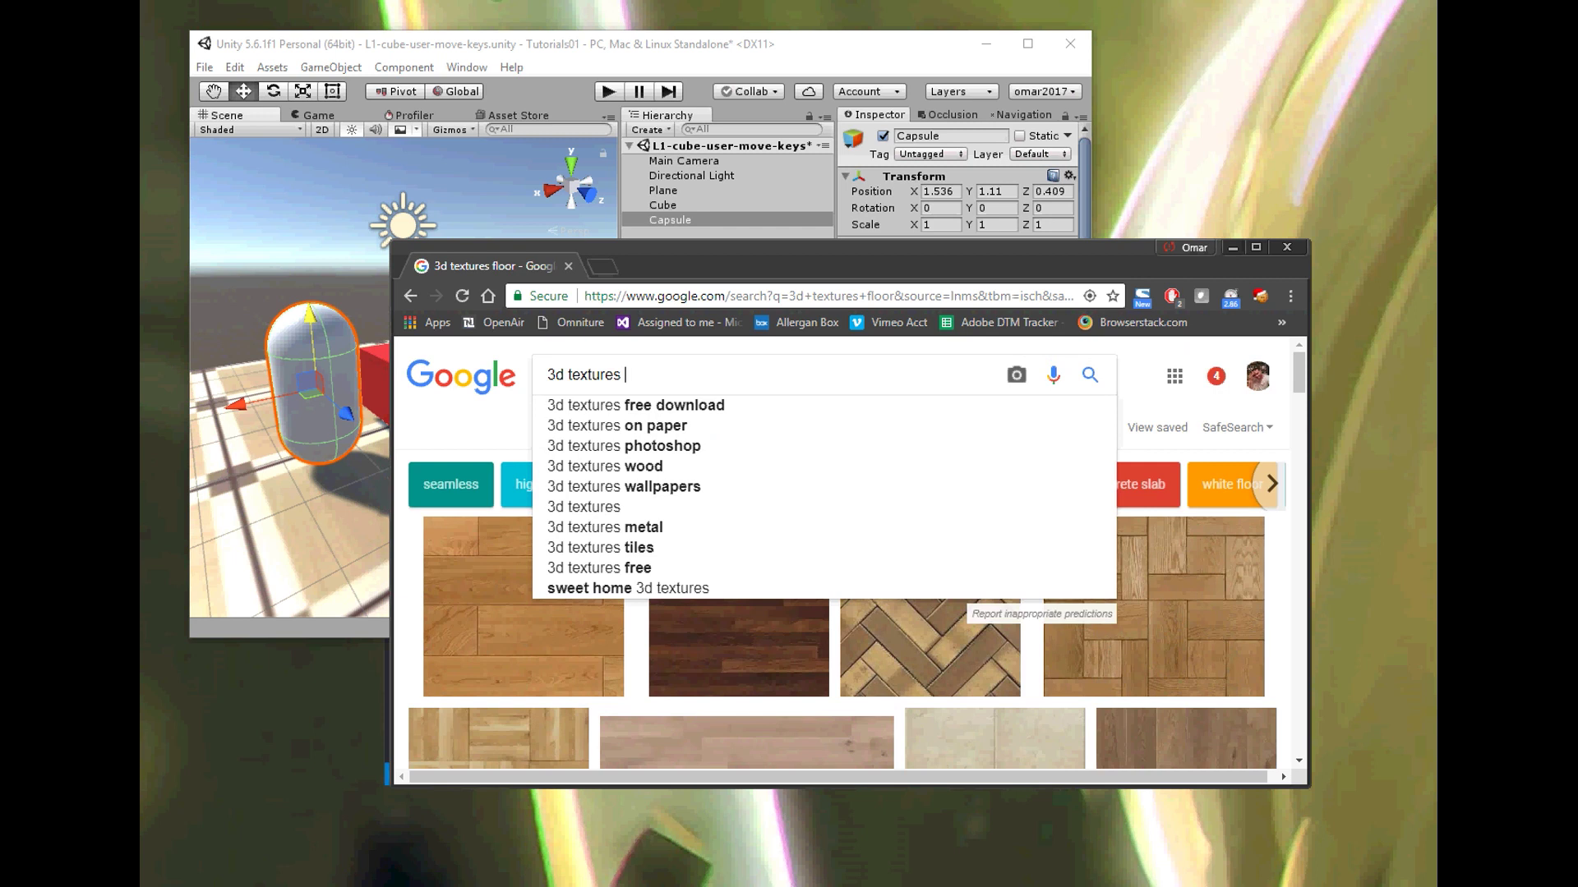
pyautogui.write('shiny')
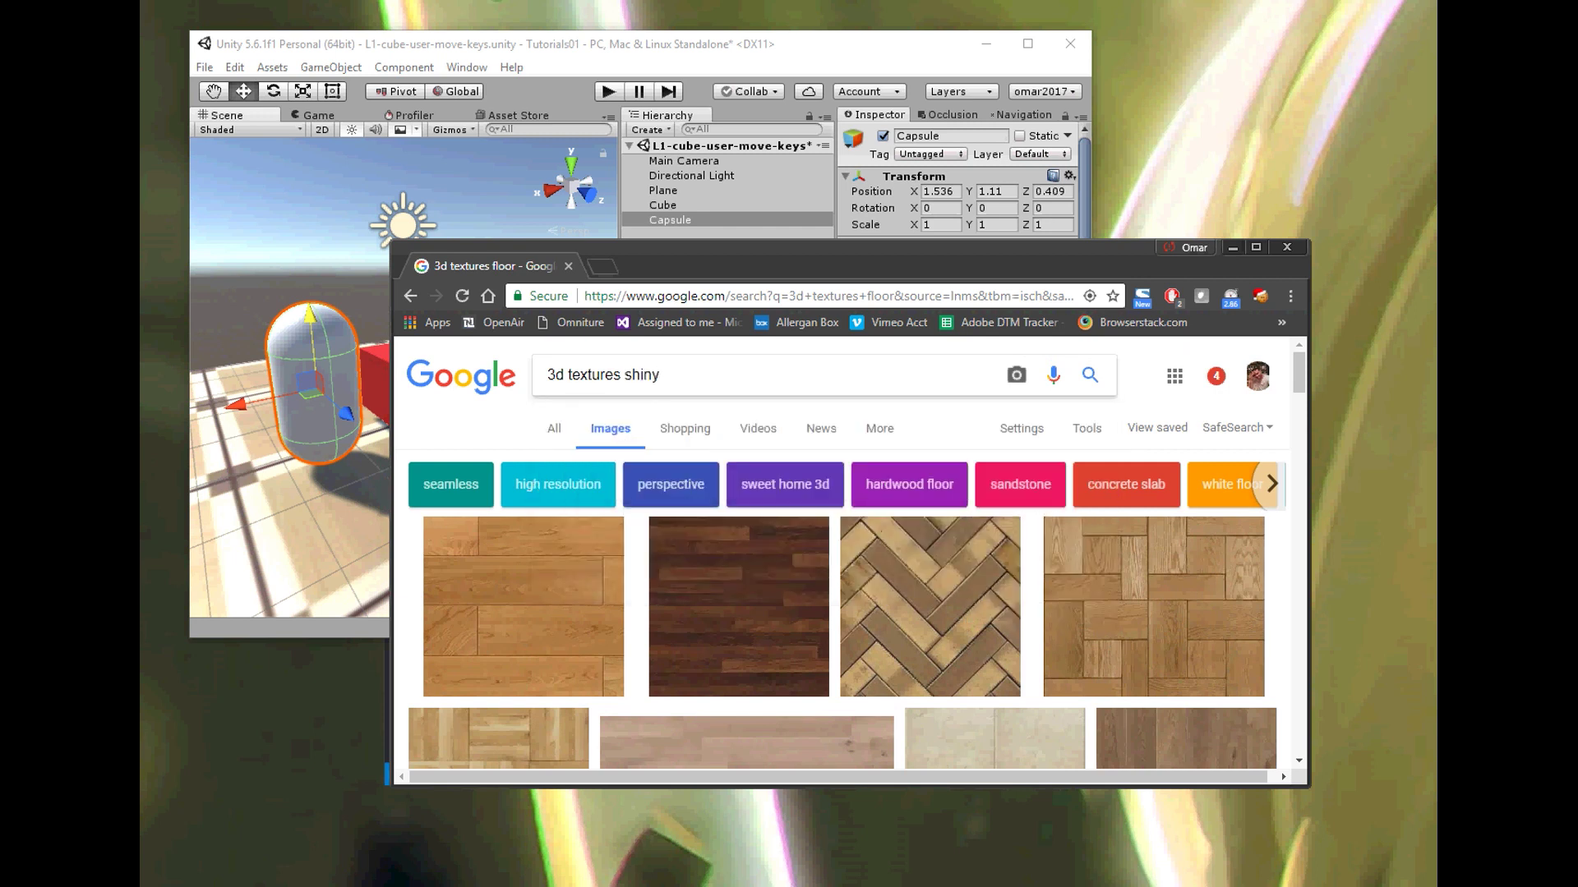
pyautogui.press('Return')
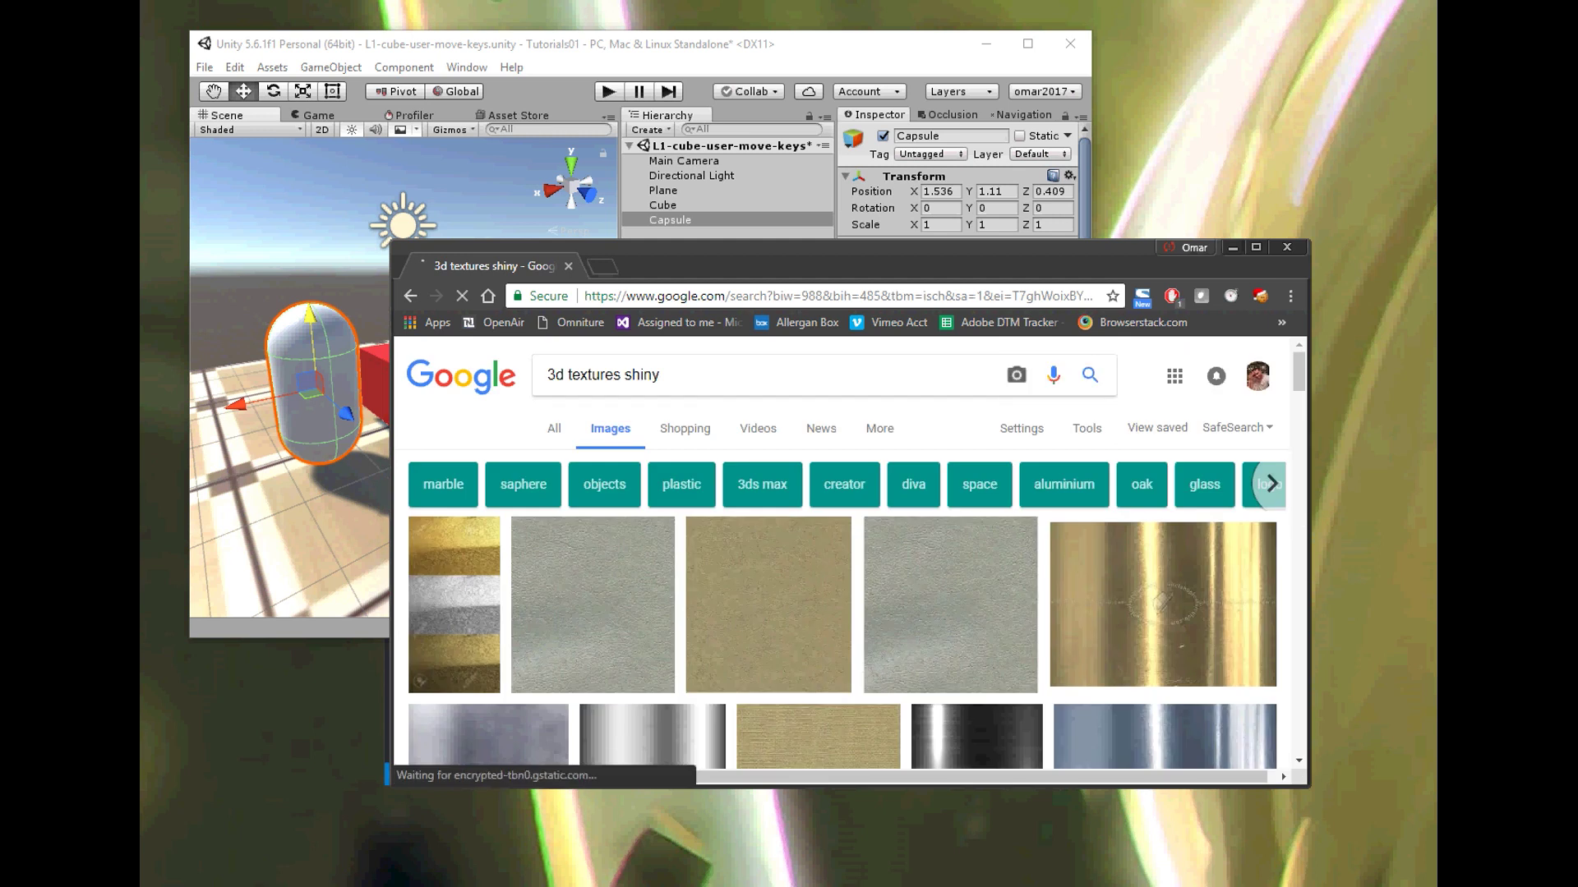
# Step: Look through the shiny texture image results for a surface that suits the capsule
pyautogui.scroll(-3, 1162, 427)
pyautogui.scroll(-1, 1163, 436)
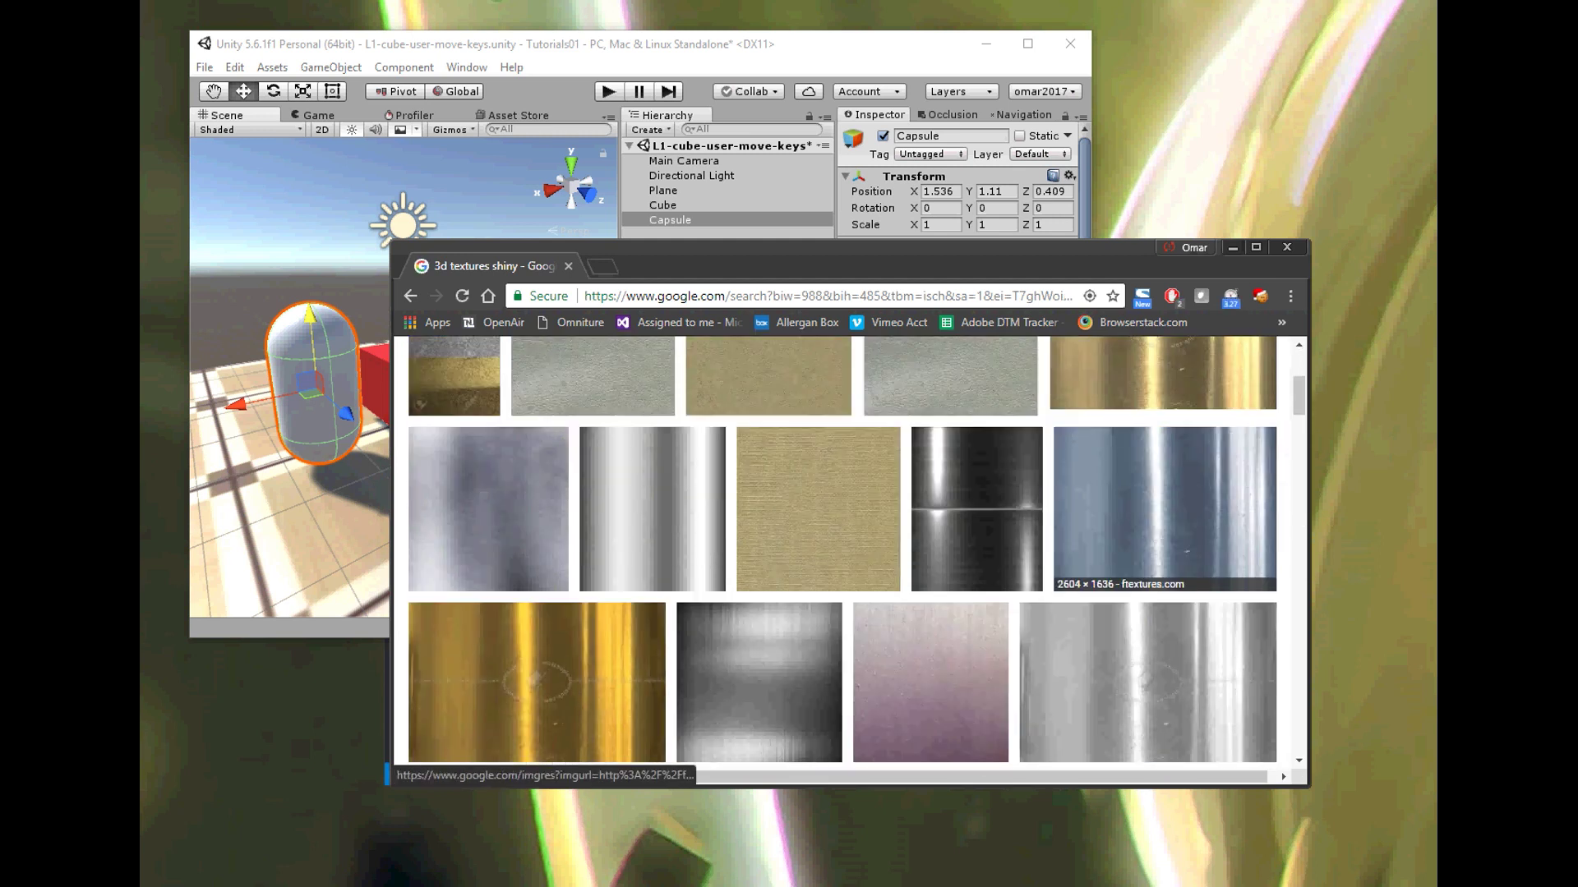
pyautogui.scroll(-4, 846, 586)
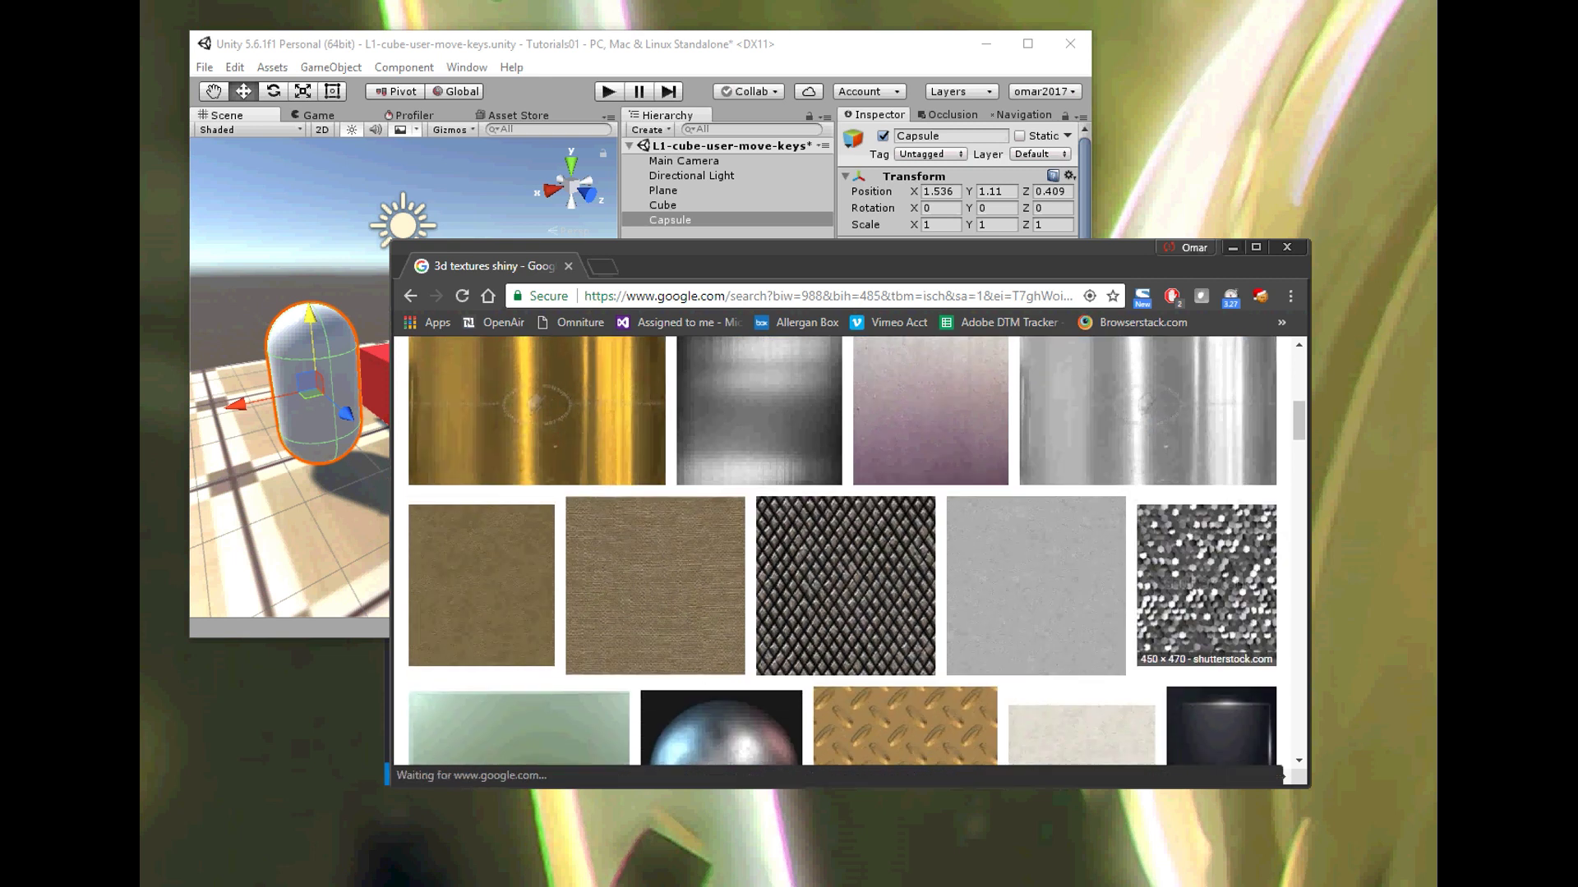
pyautogui.scroll(-4, 871, 575)
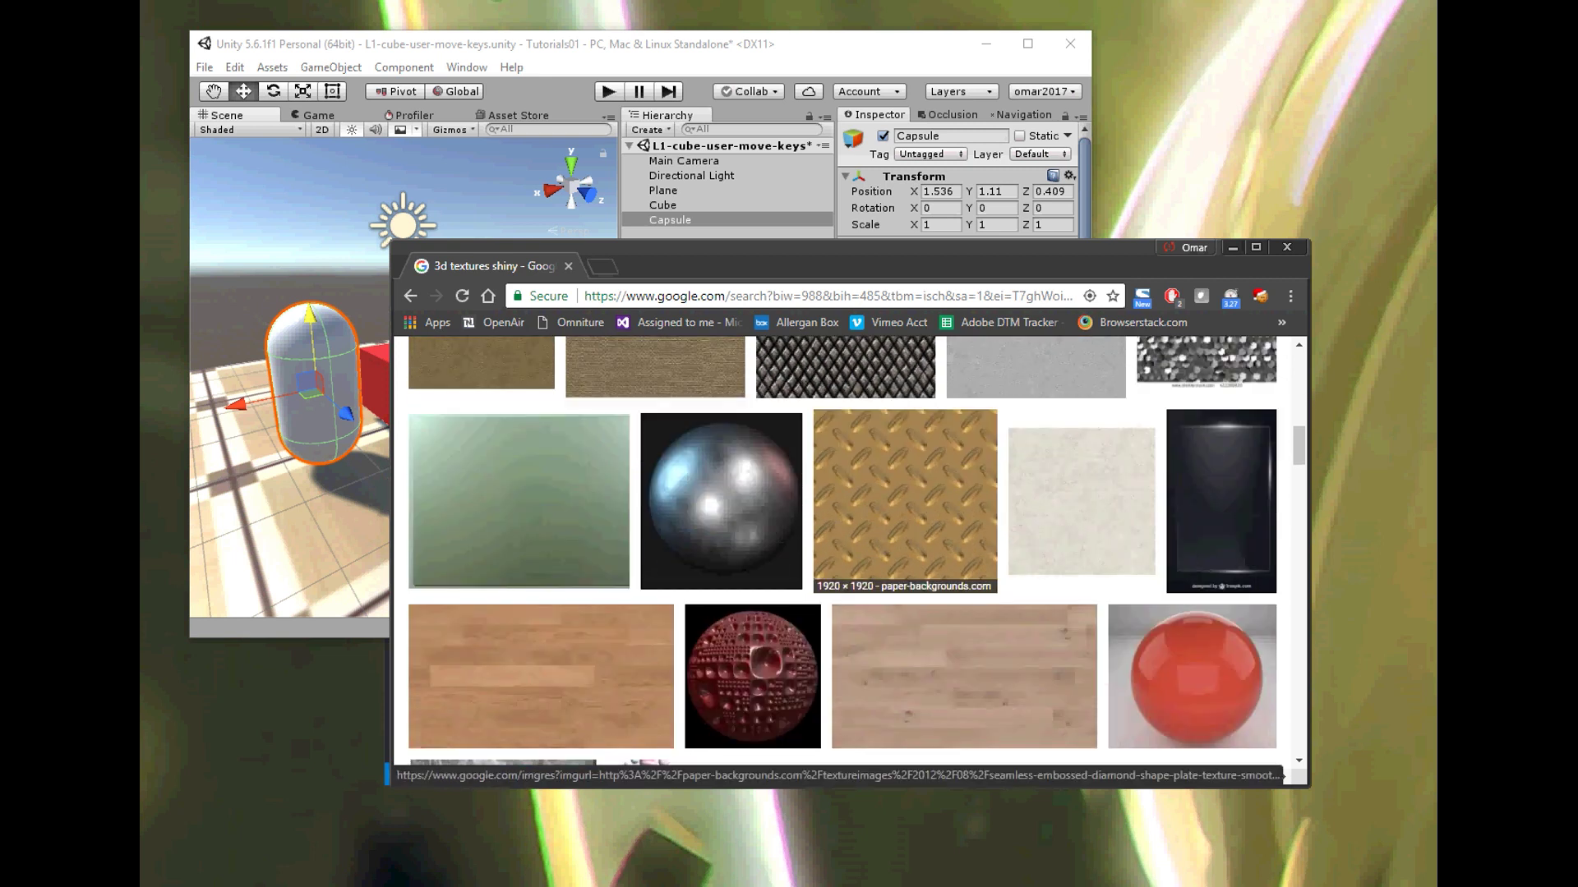
pyautogui.scroll(-5, 871, 493)
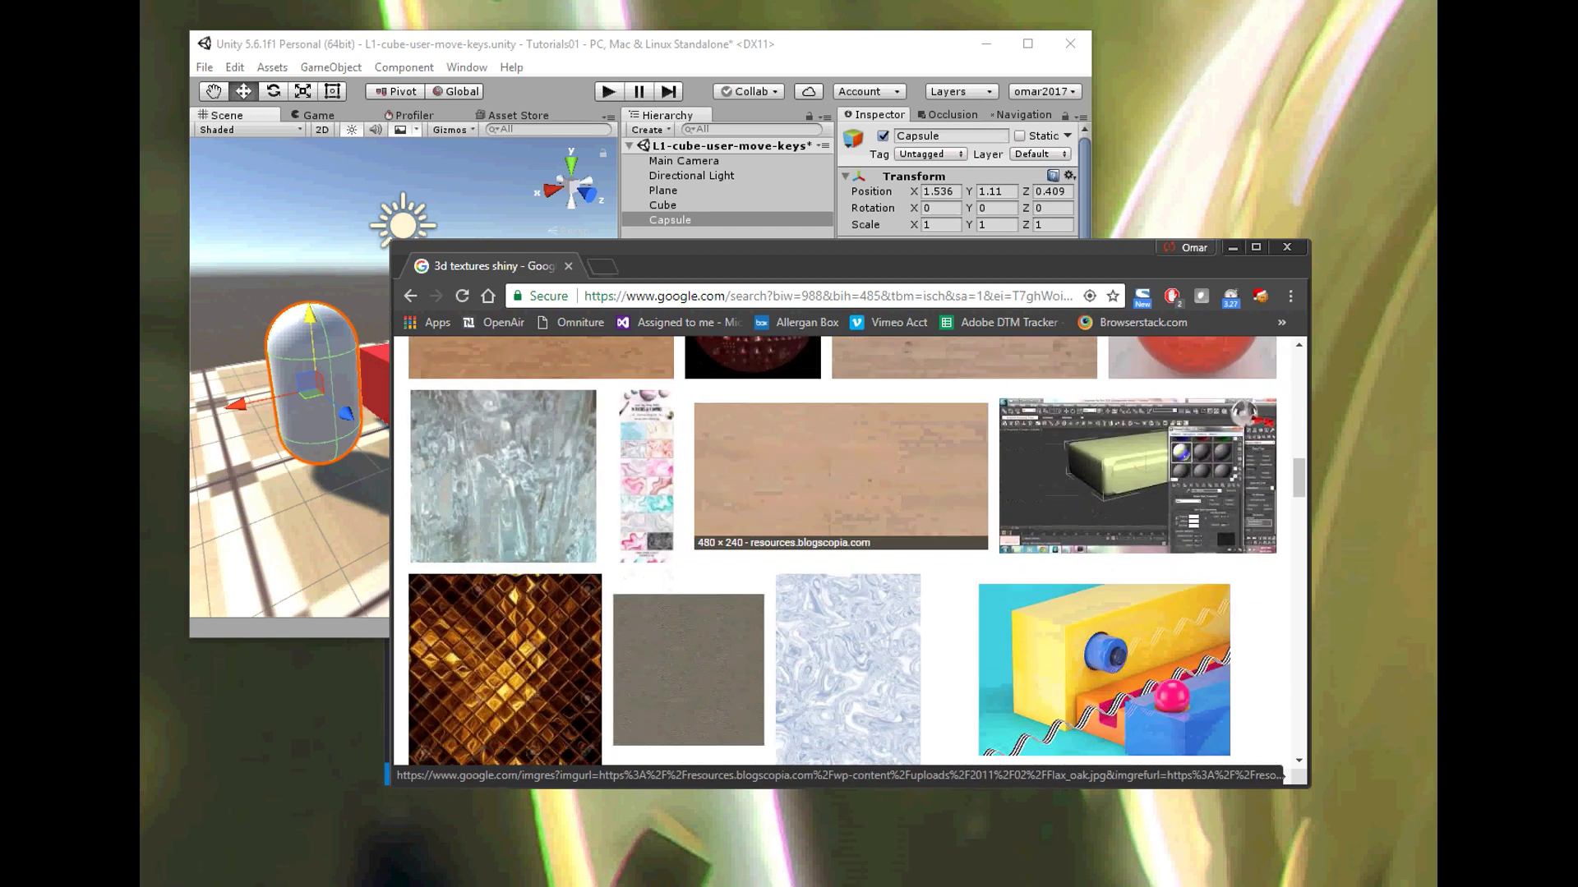
pyautogui.scroll(-3, 846, 493)
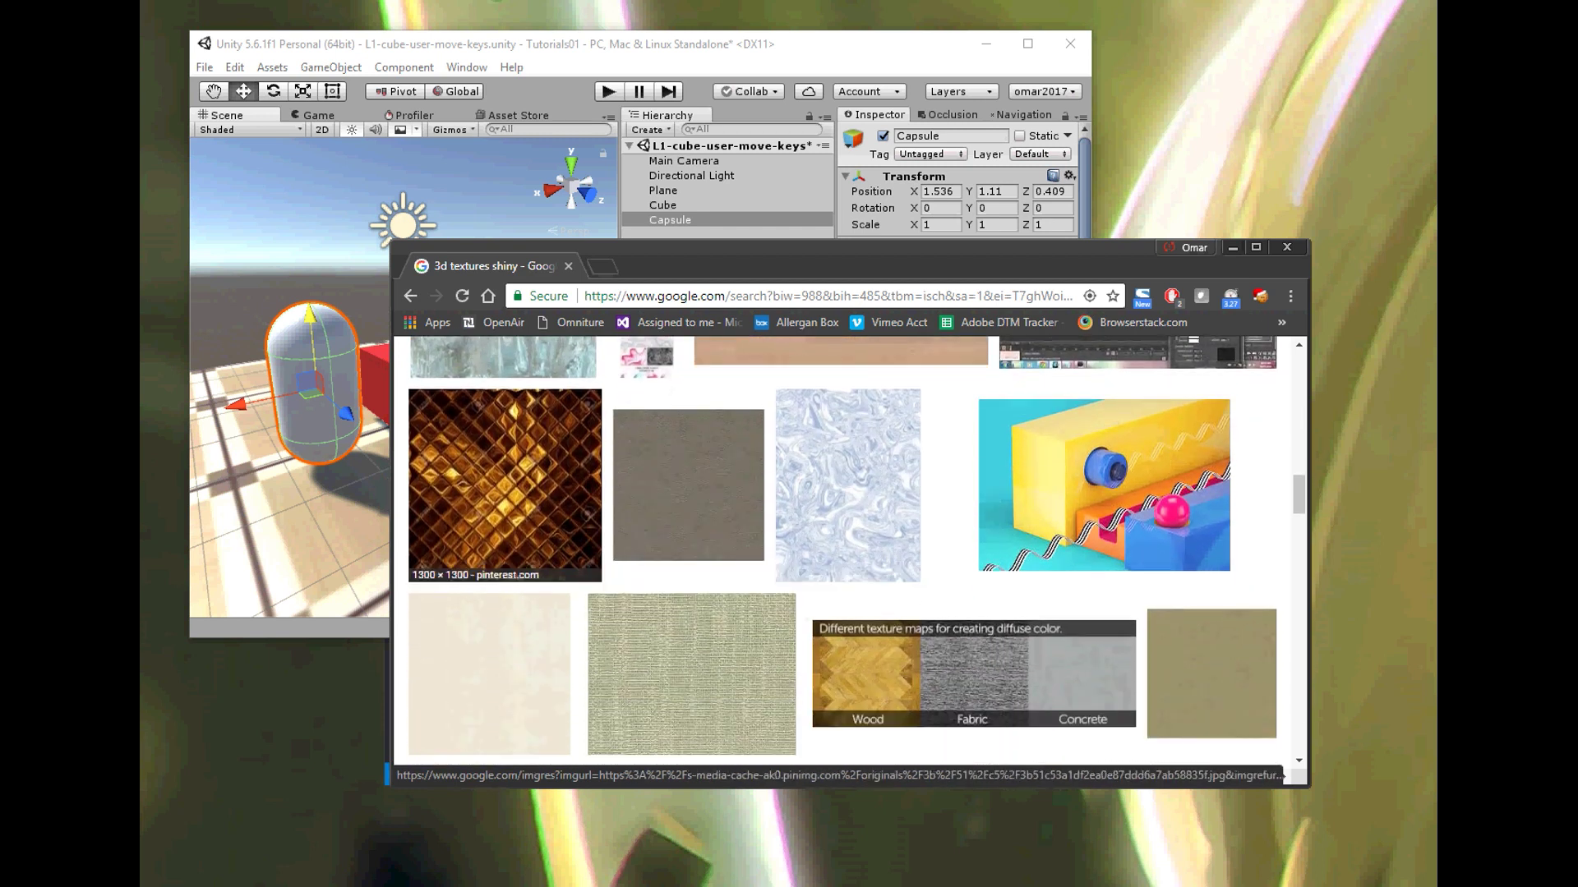
pyautogui.scroll(-4, 828, 575)
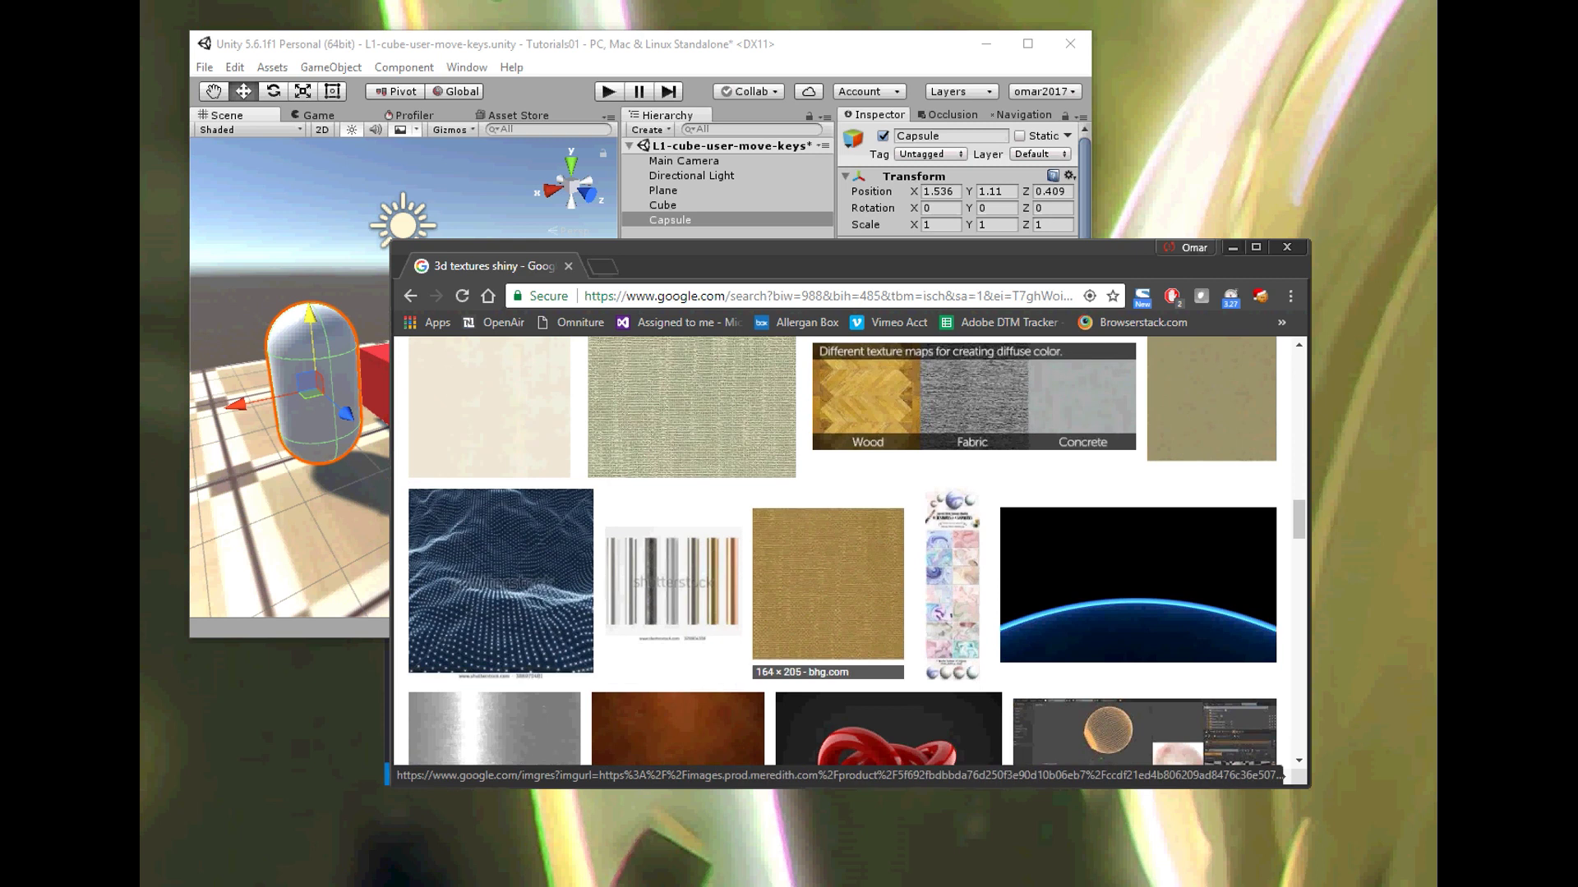
pyautogui.scroll(-3, 756, 592)
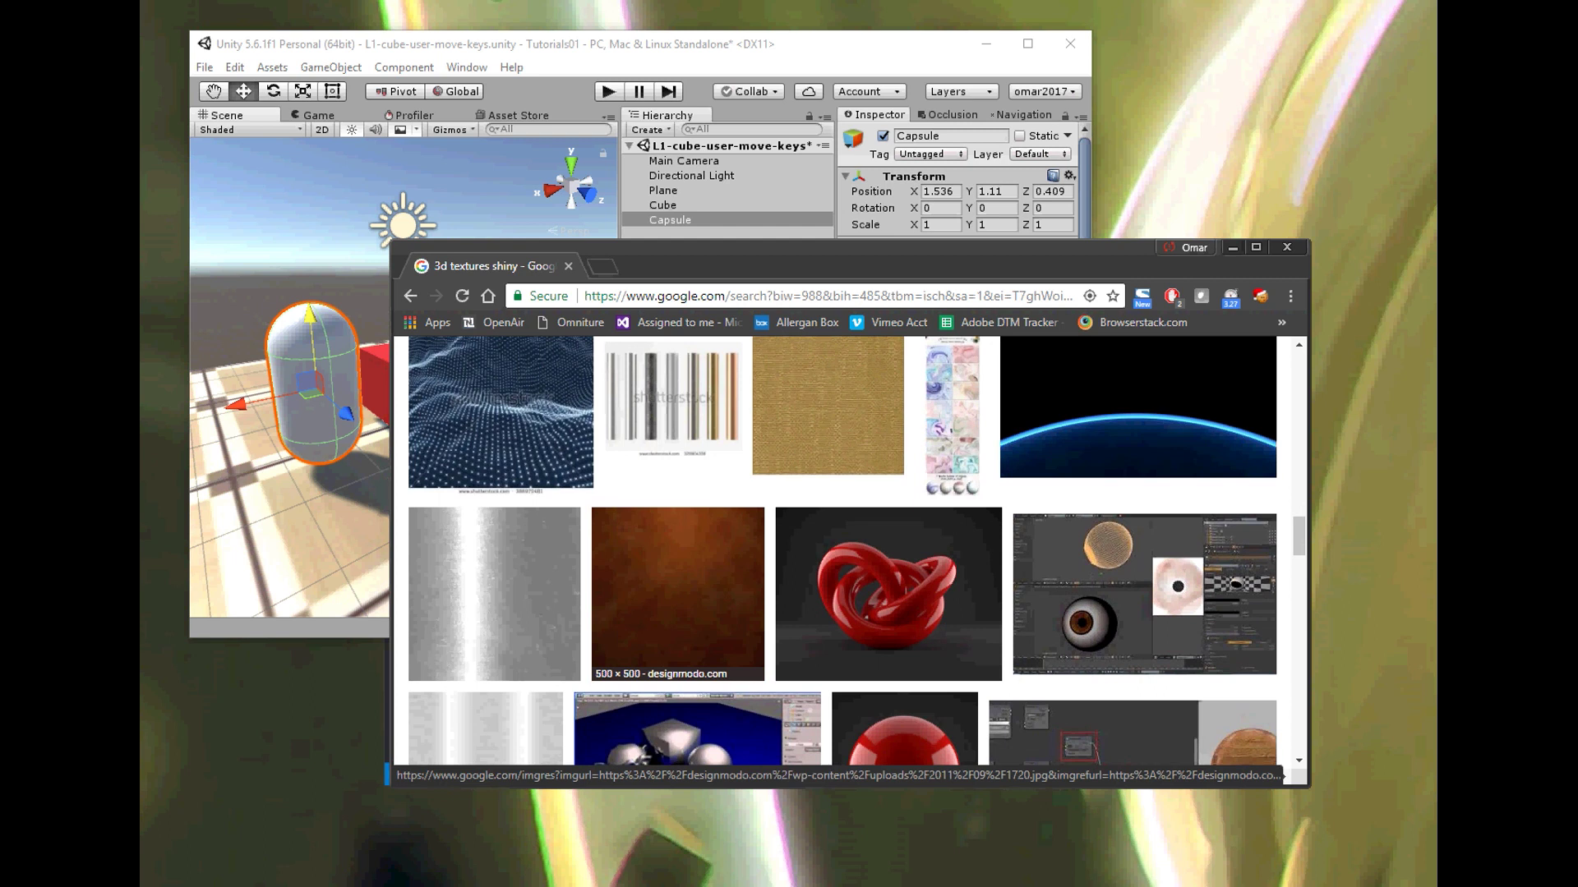
pyautogui.scroll(-3, 678, 592)
pyautogui.scroll(-3, 945, 567)
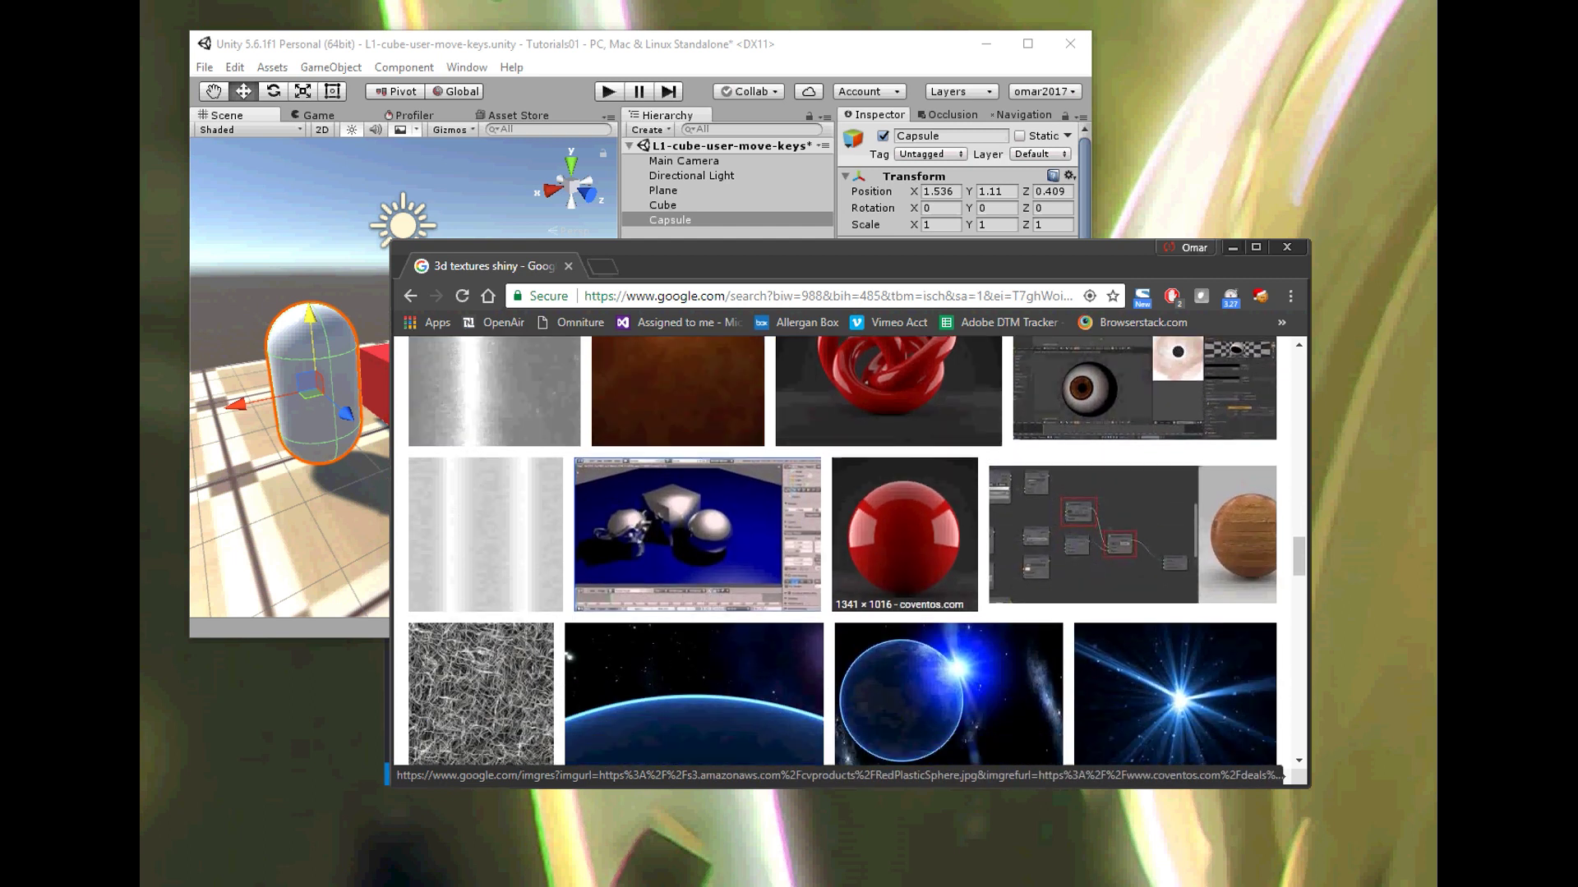
pyautogui.scroll(-4, 945, 567)
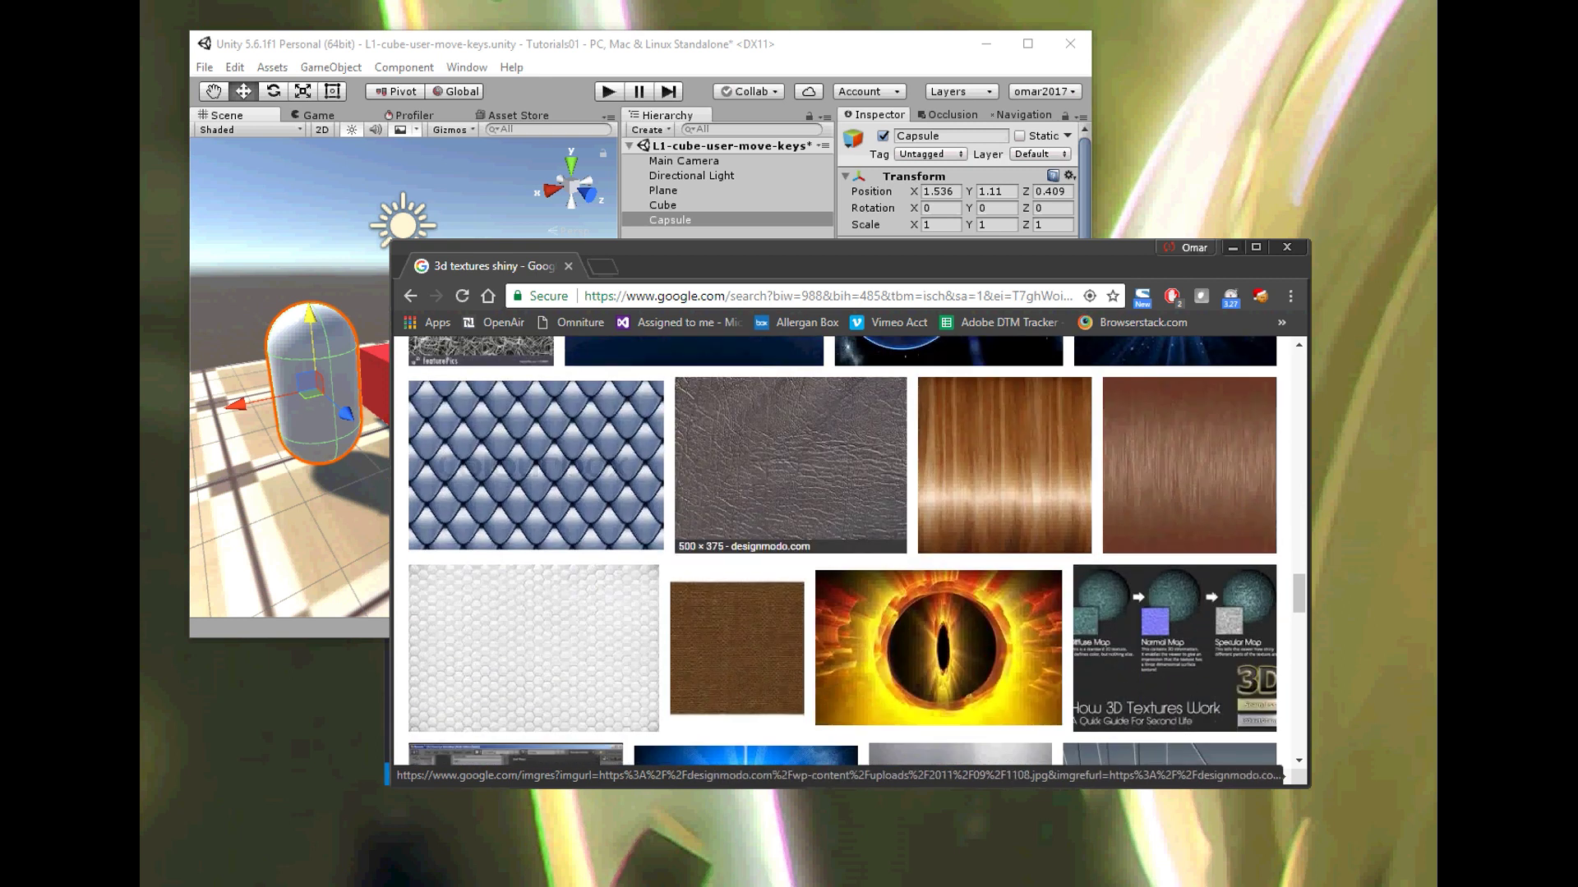
pyautogui.scroll(5, 822, 493)
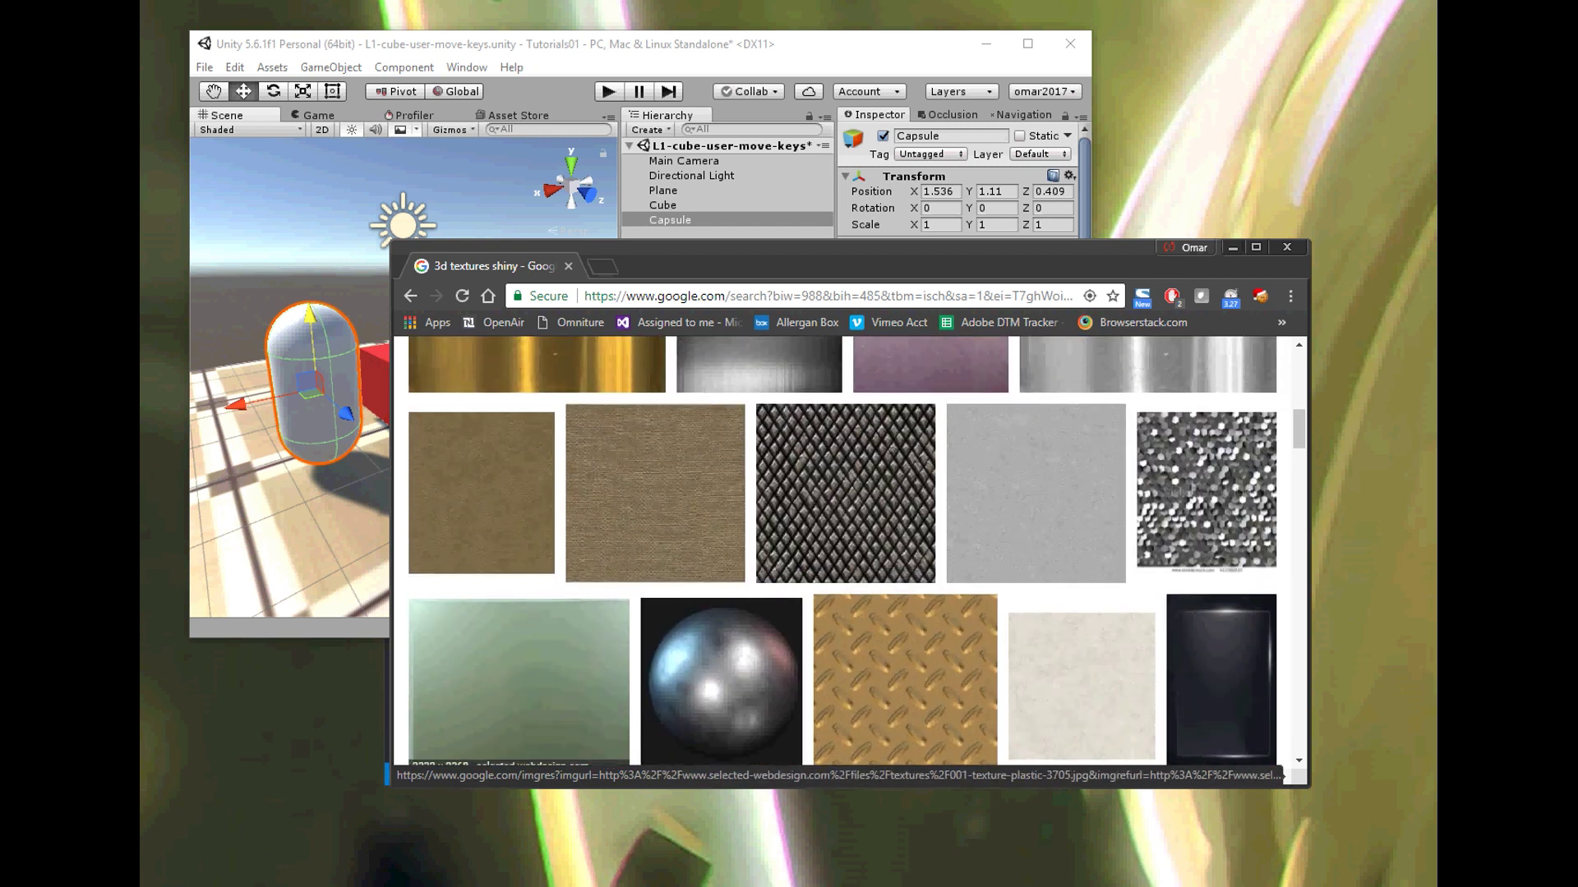
pyautogui.scroll(5, 845, 493)
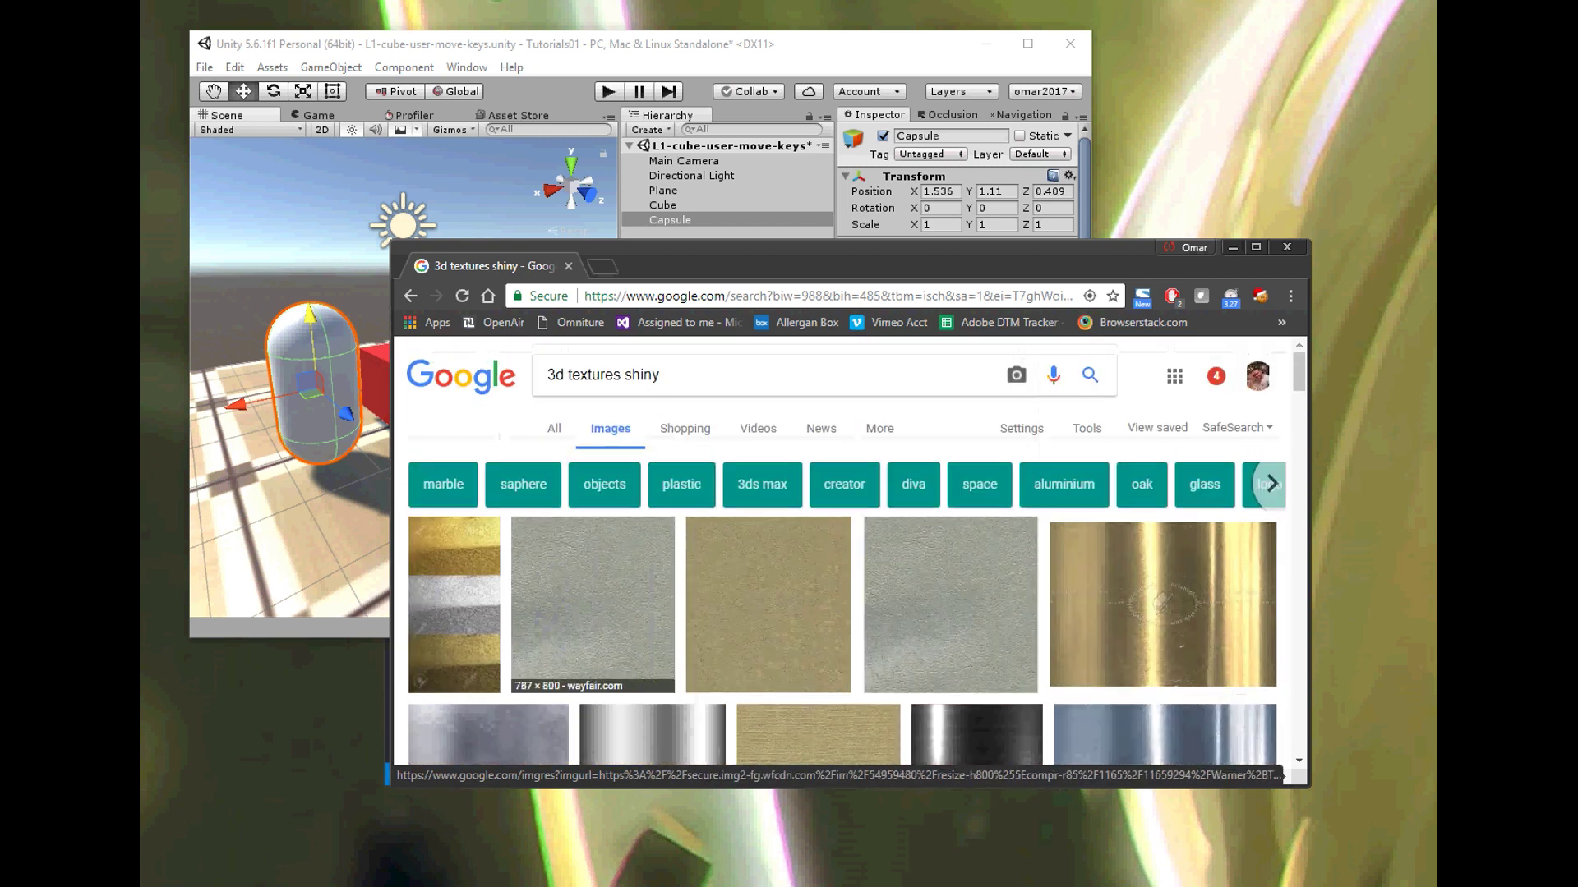
# Step: Search the images for "3d textures metal" and open the preview of the Metal Texture 21 image
pyautogui.doubleClick(641, 375)
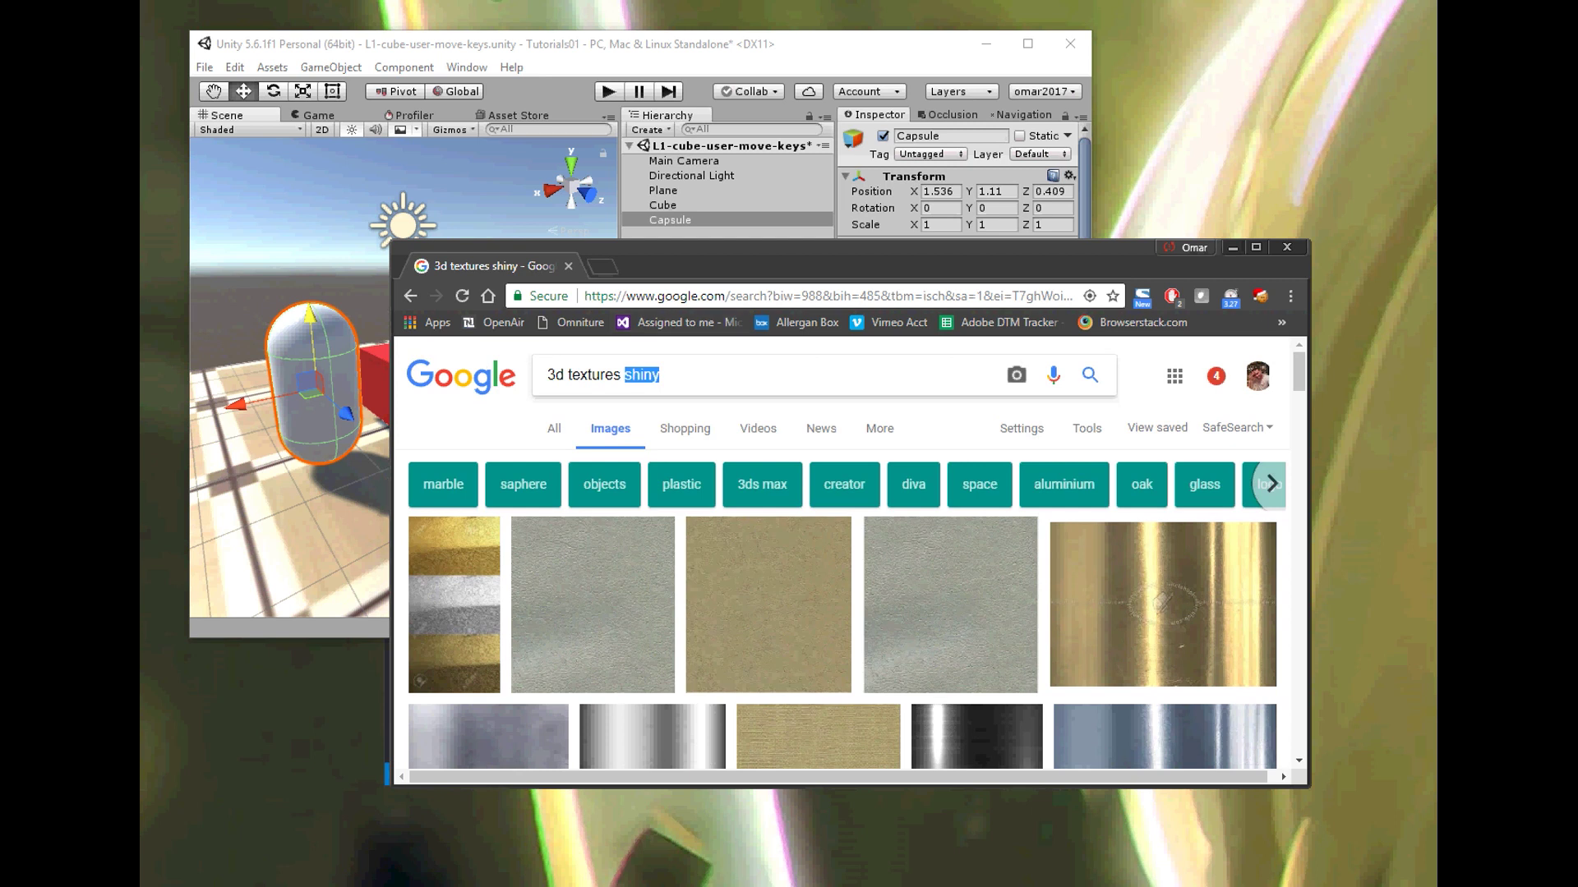
pyautogui.write('metal')
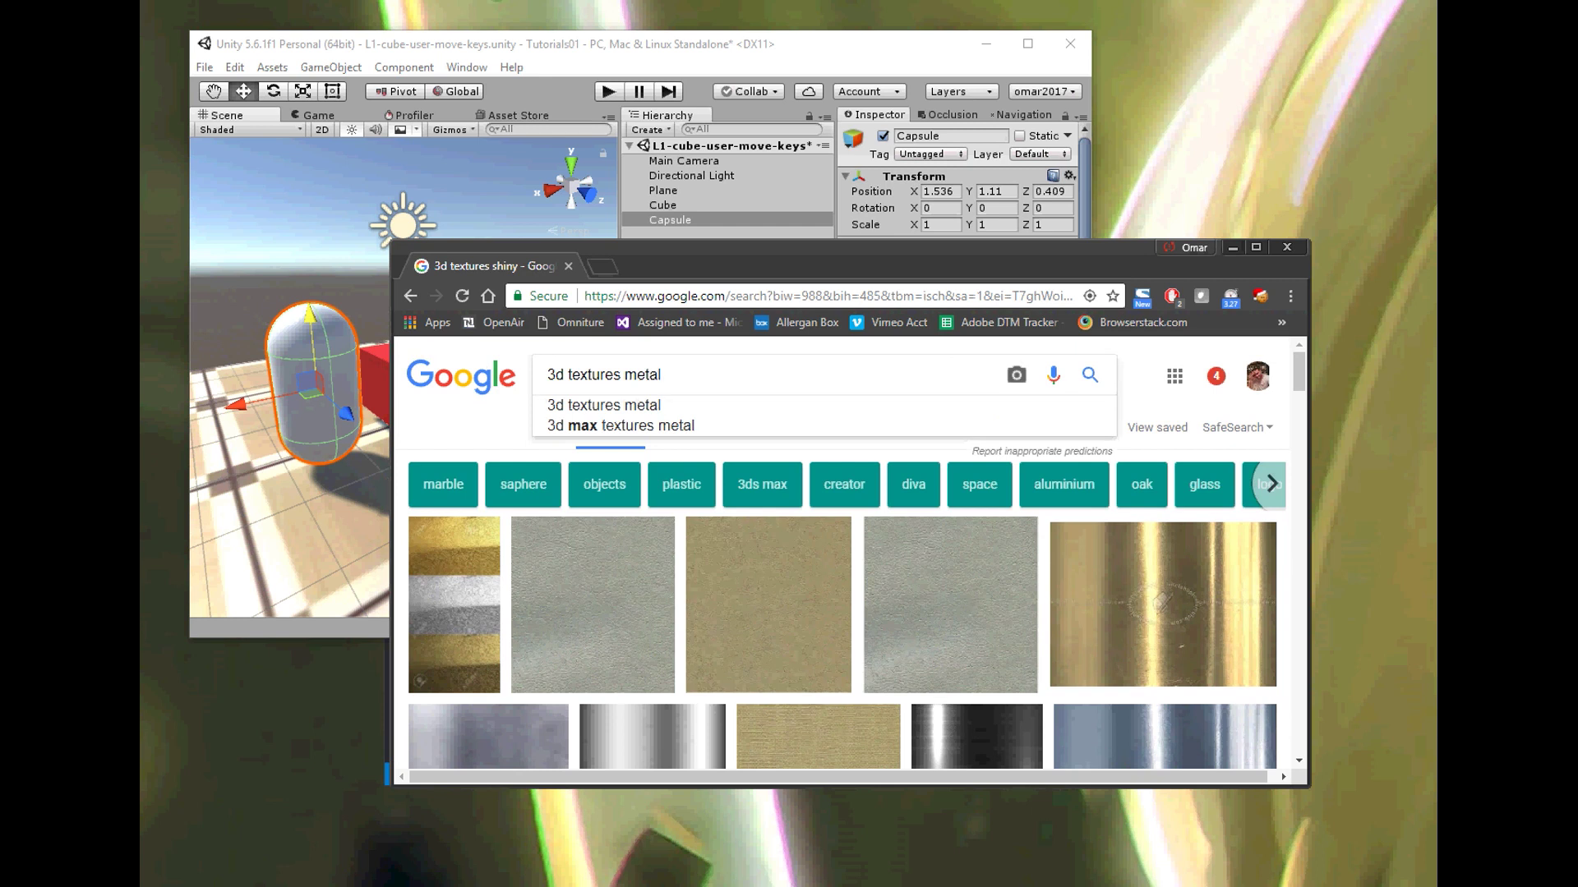
pyautogui.press('Return')
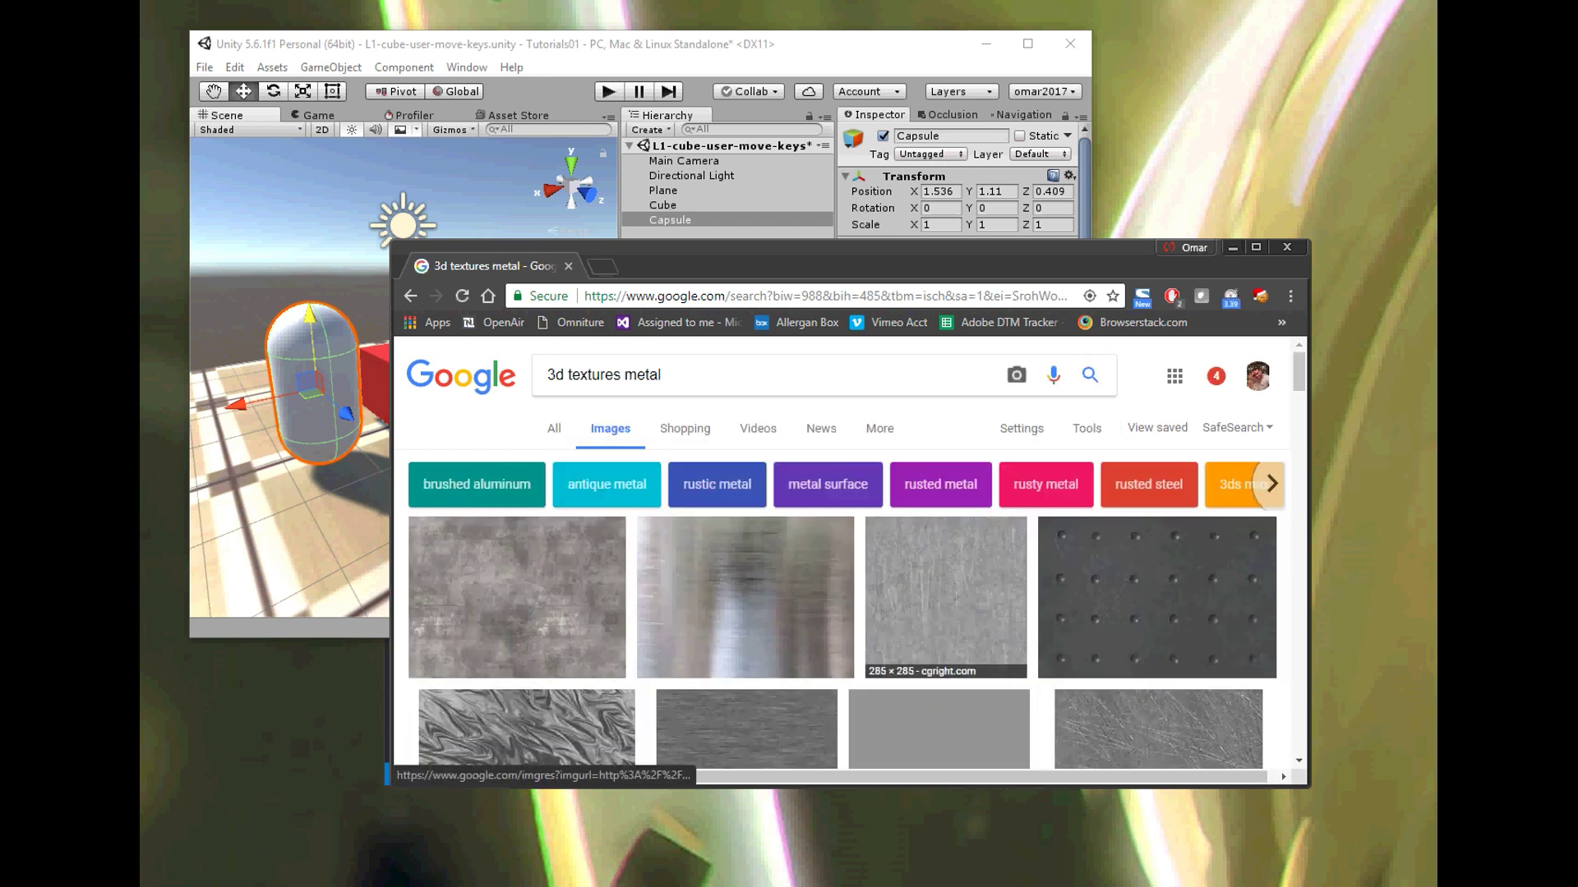
pyautogui.scroll(-1, 945, 591)
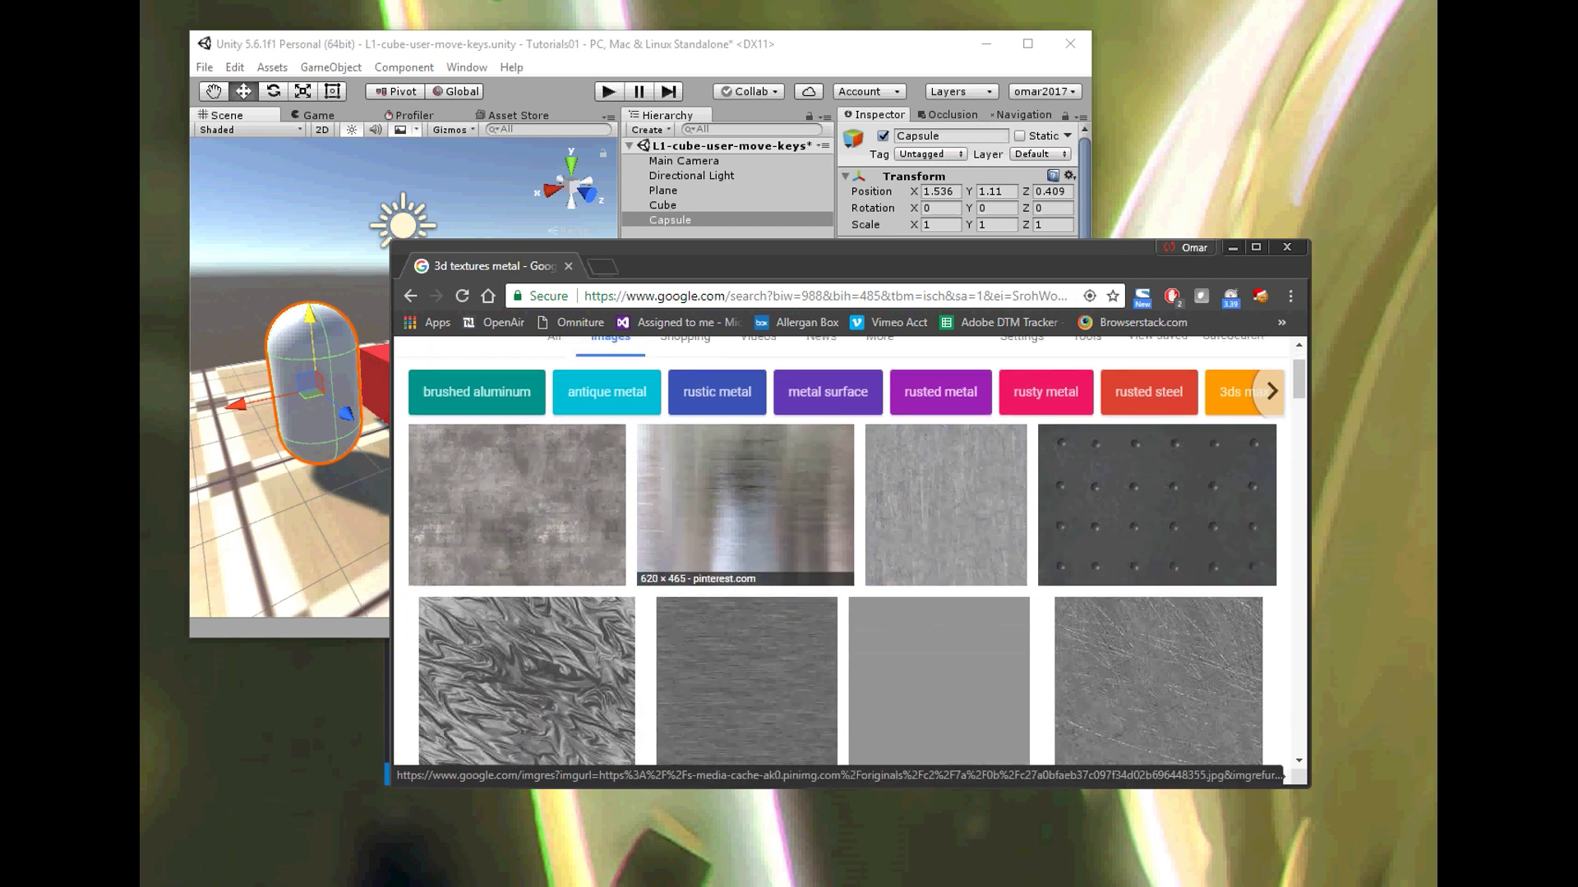
pyautogui.click(745, 505)
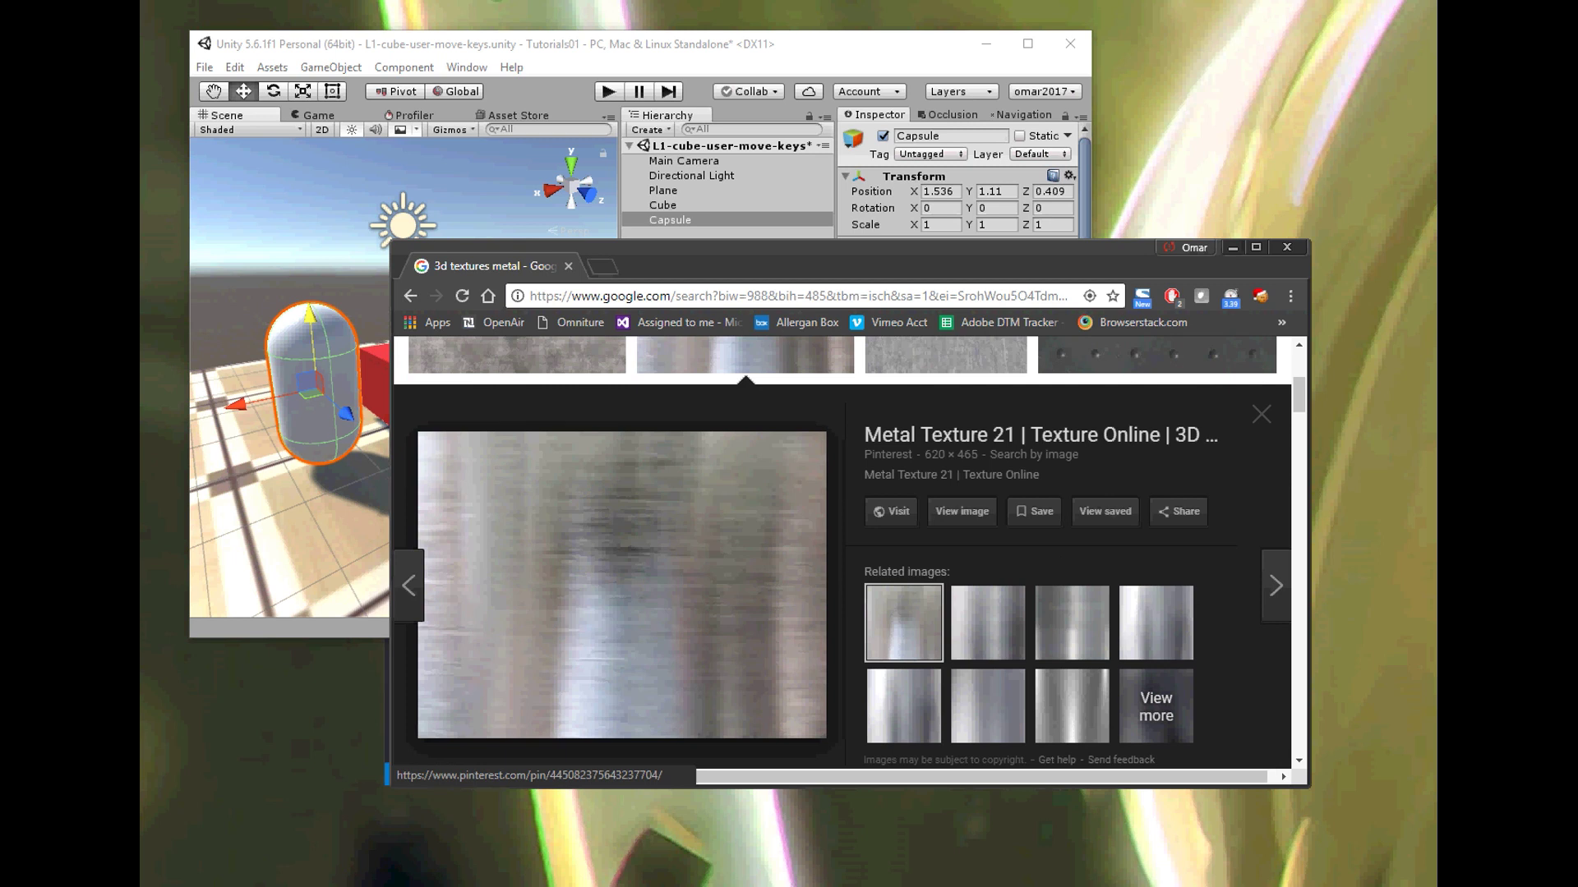
# Step: Save the Metal Texture 21 image as metal-01 in the Tutorials01 Assets folder and close its preview
pyautogui.rightClick(728, 546)
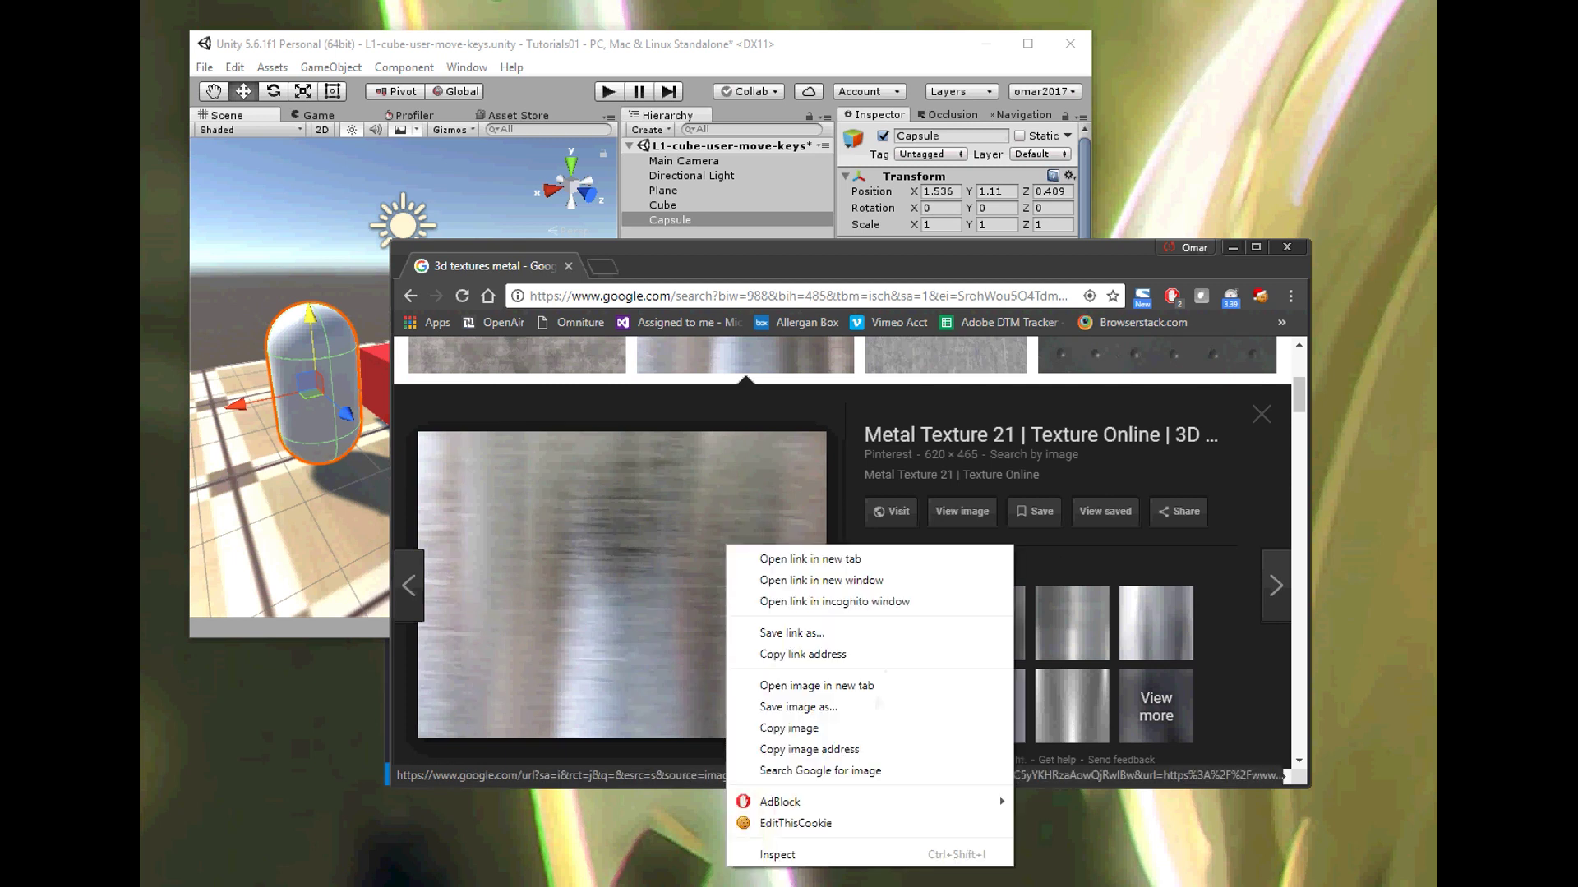
pyautogui.click(798, 706)
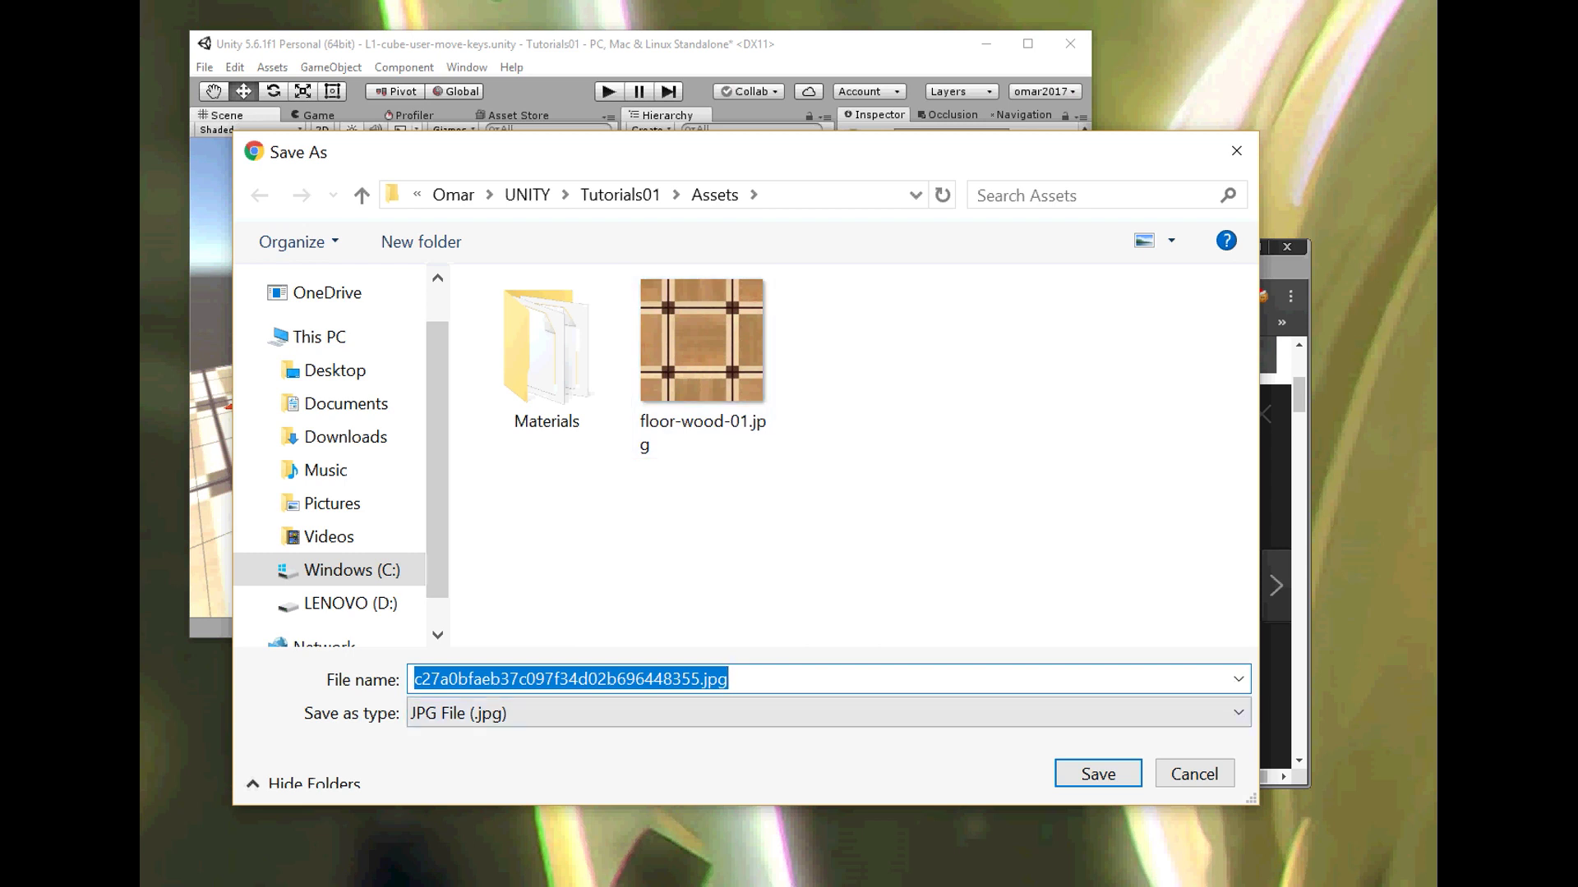
pyautogui.write('me')
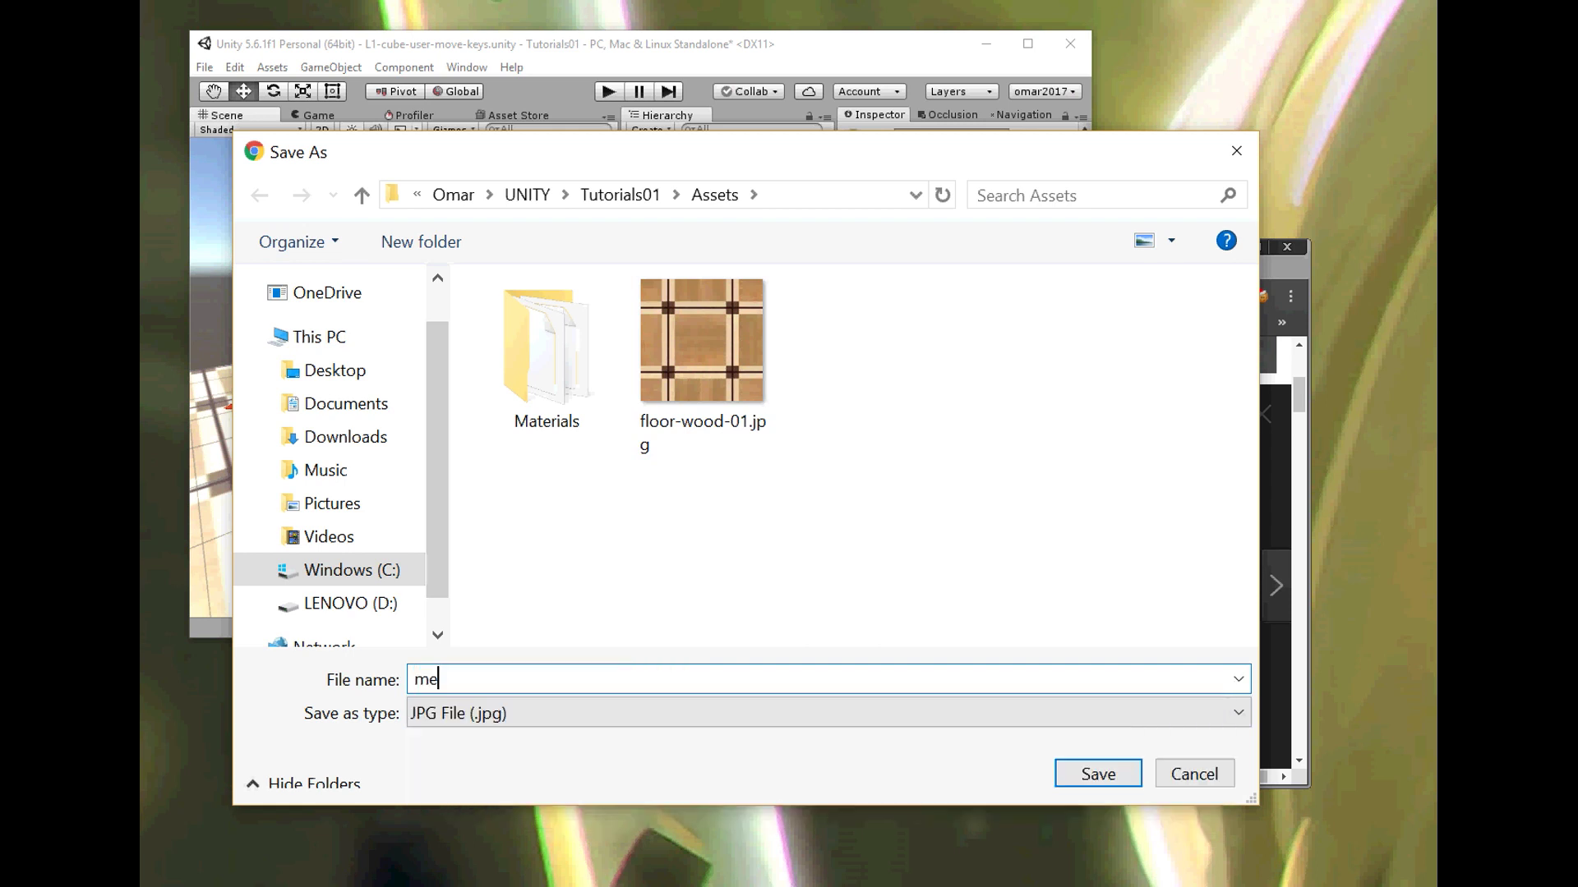
pyautogui.write('tal-01')
pyautogui.press('Return')
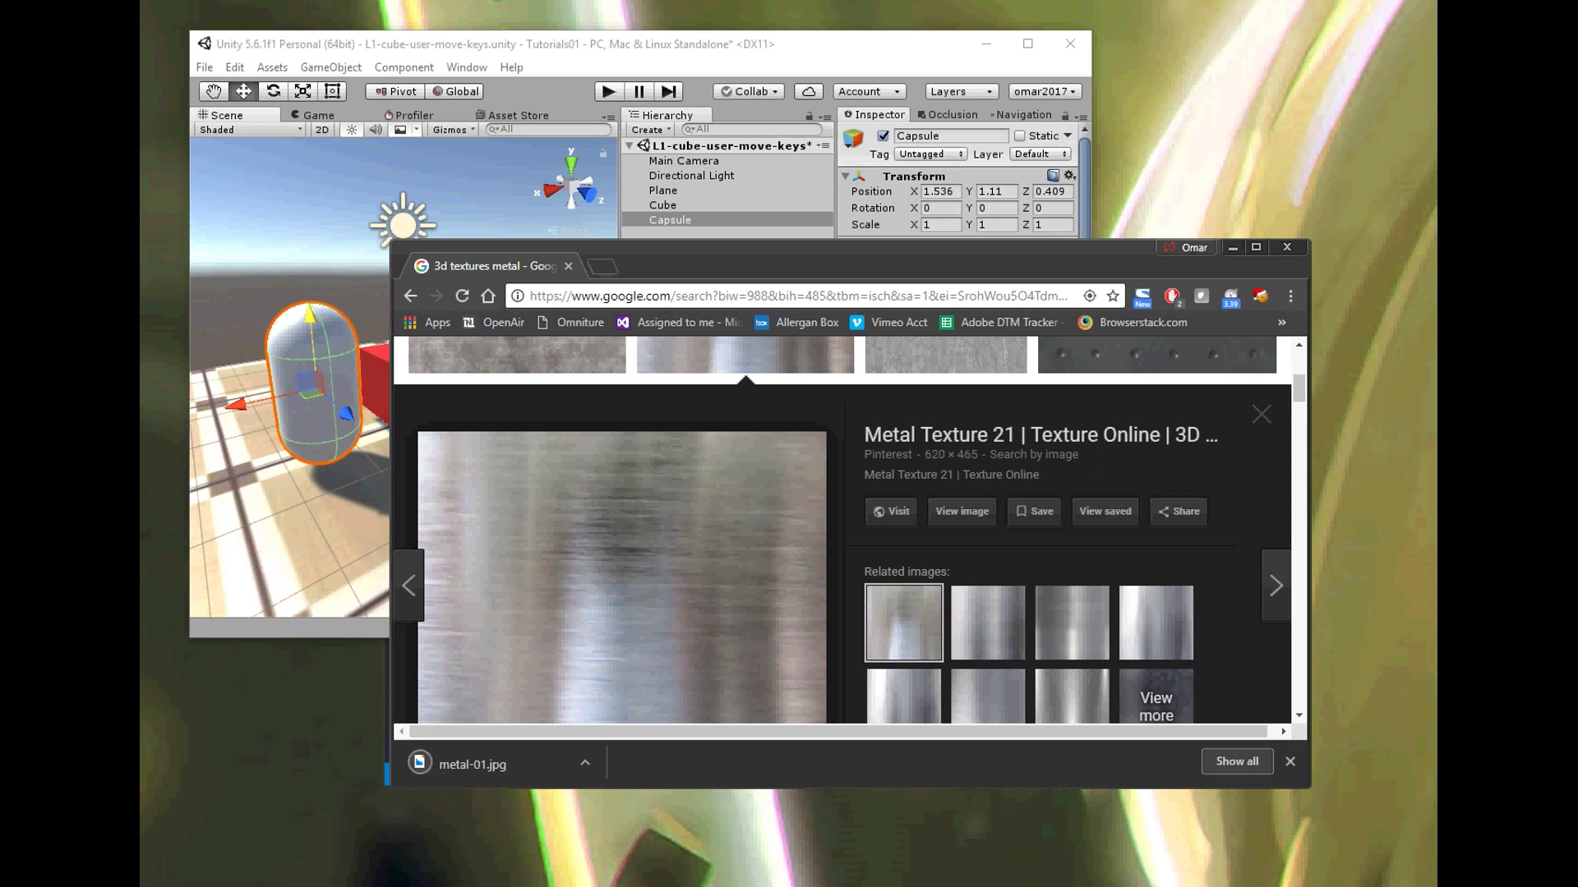
pyautogui.click(1290, 762)
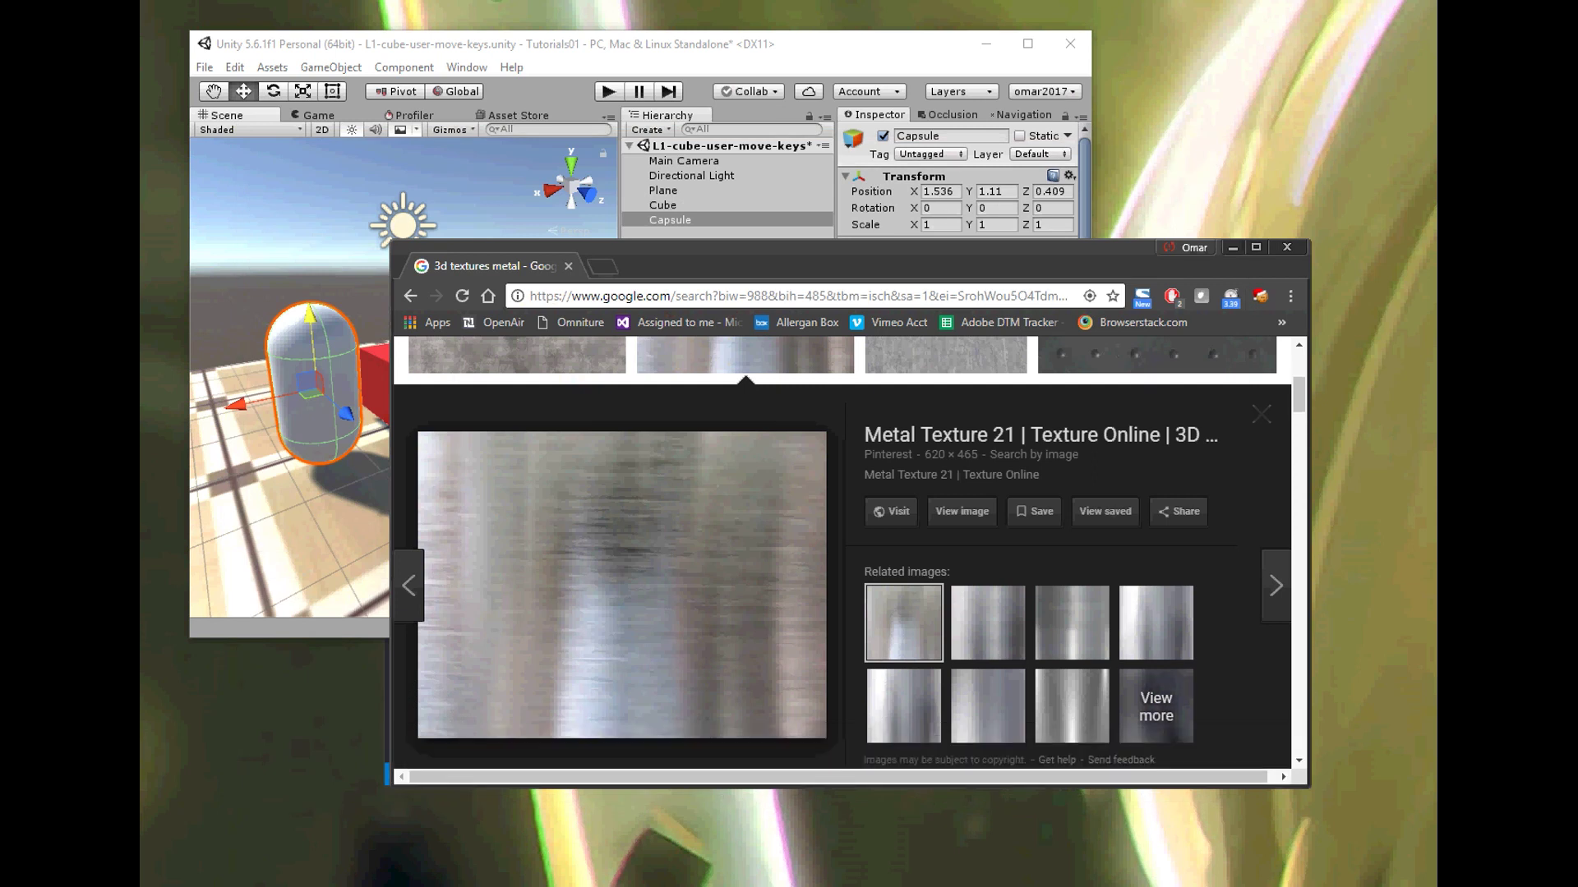
pyautogui.click(1261, 414)
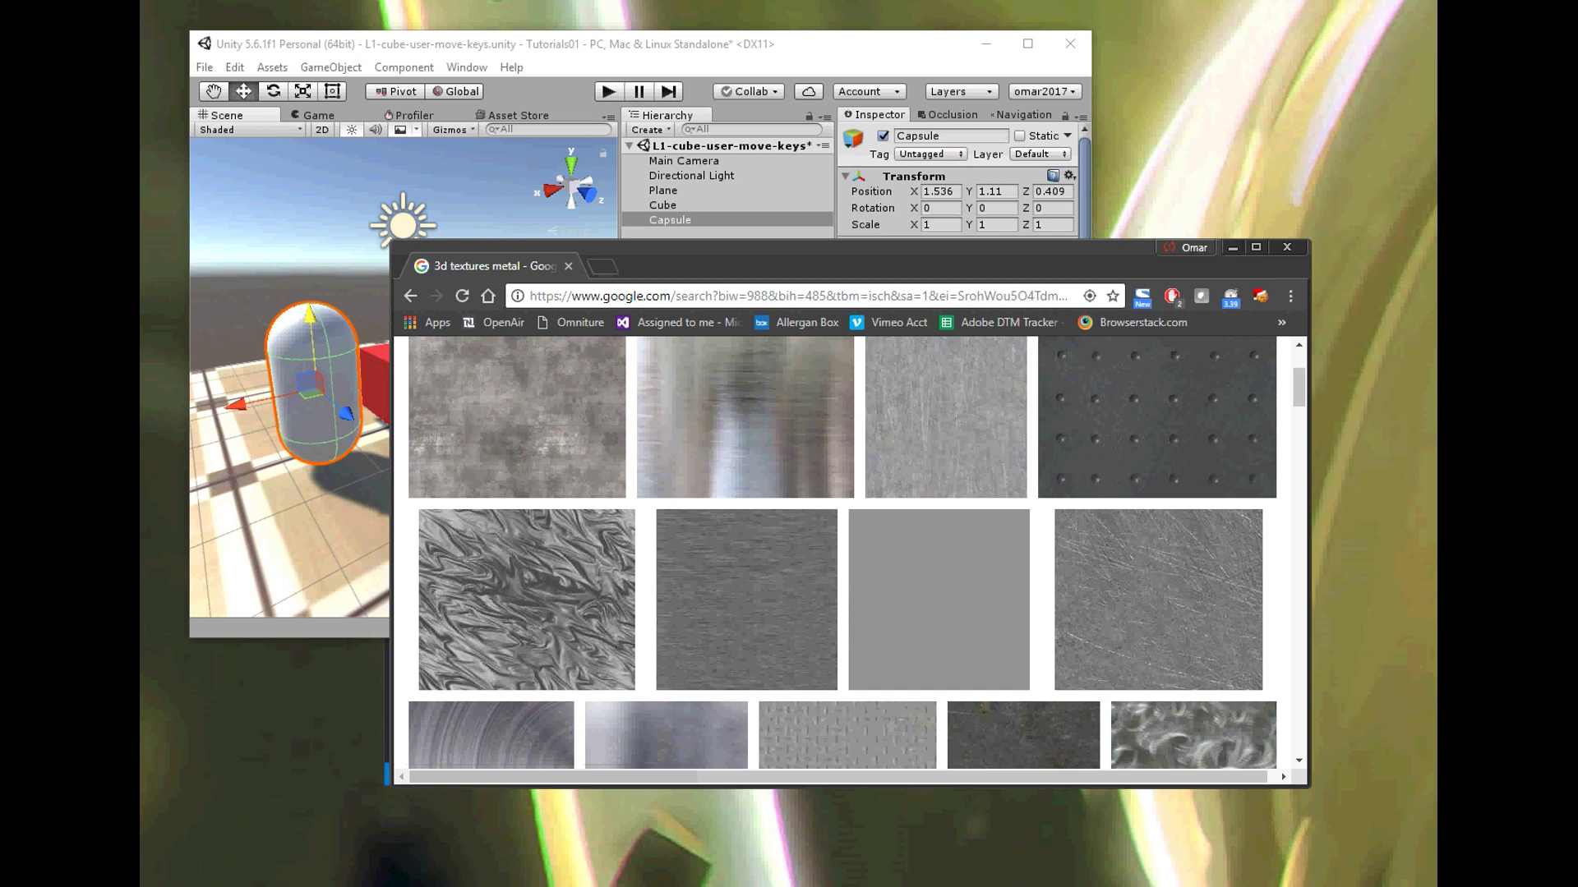
# Step: Switch to Unity and apply the metal-01 texture to the capsule in the scene
pyautogui.hotkey('alt', 'Tab')
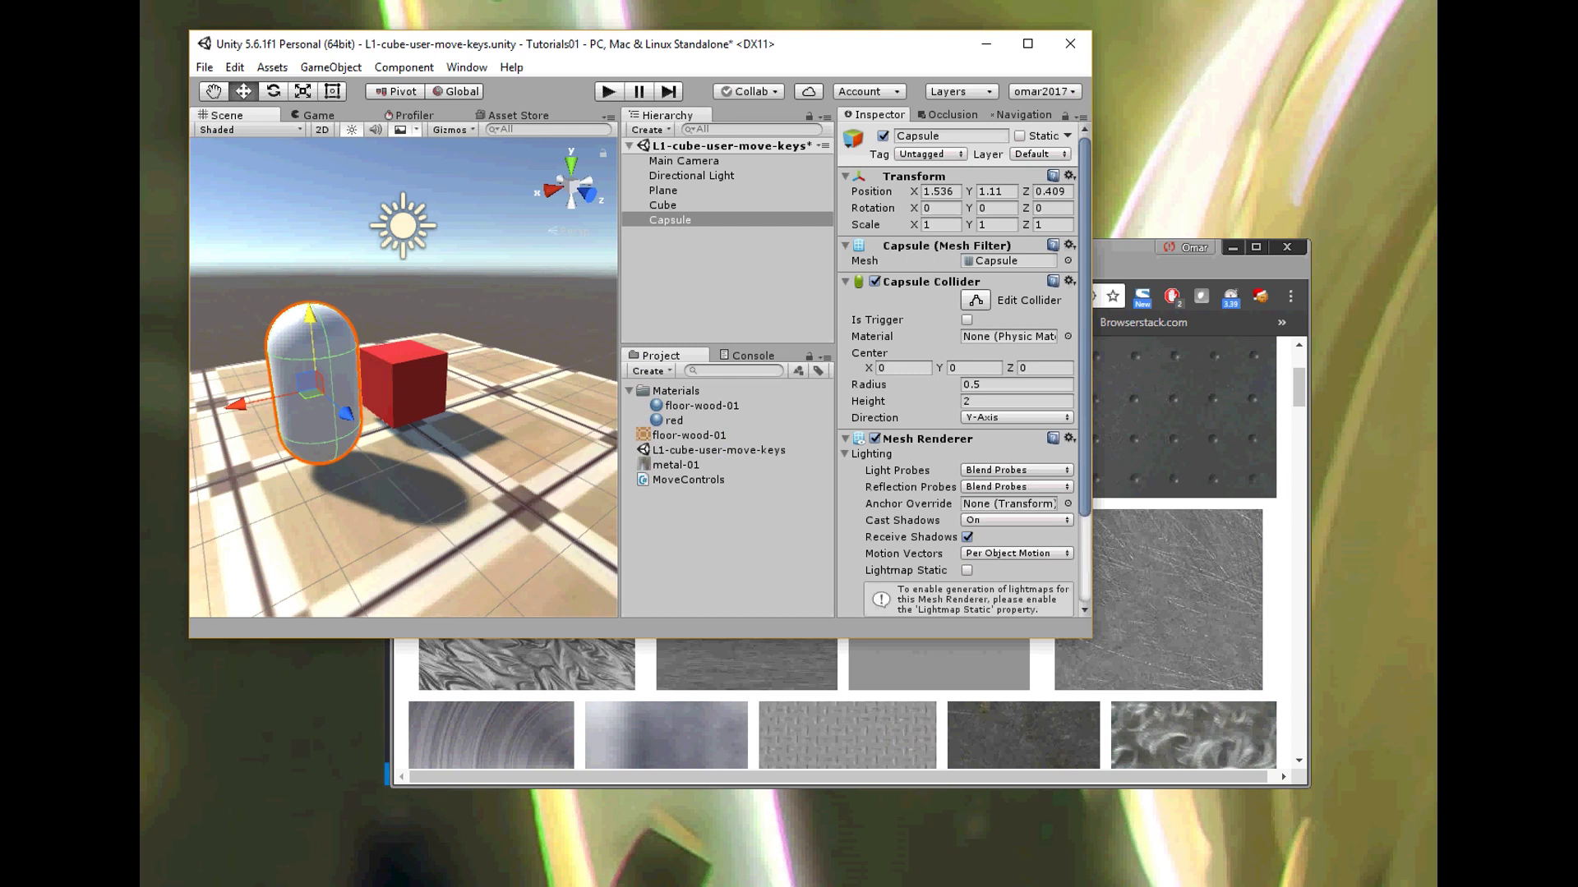
pyautogui.click(675, 465)
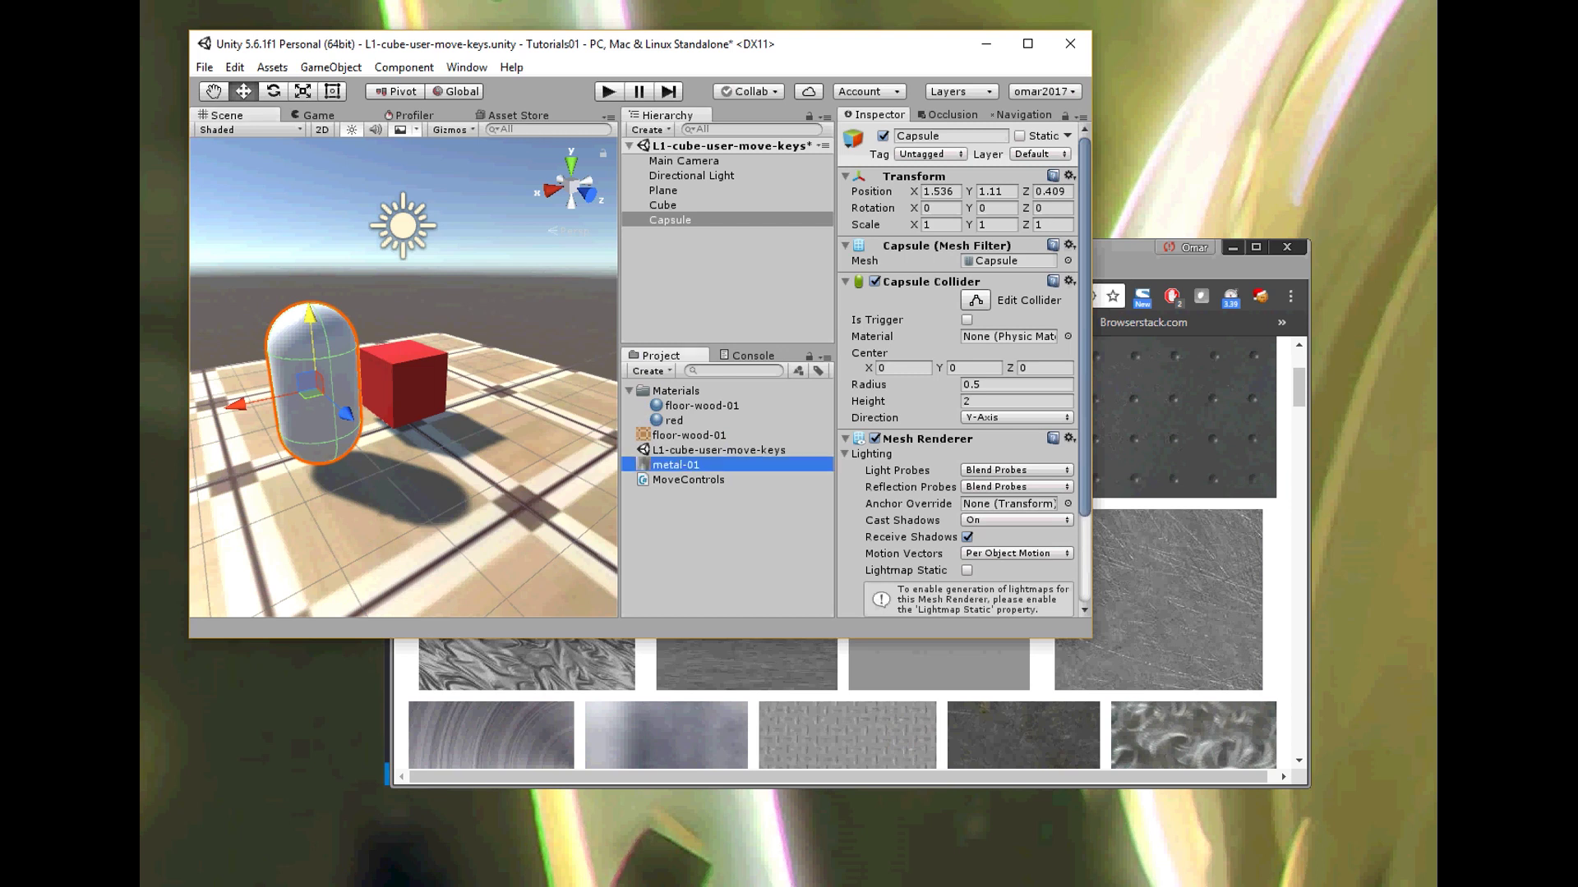
pyautogui.moveTo(675, 465); pyautogui.dragTo(313, 387)
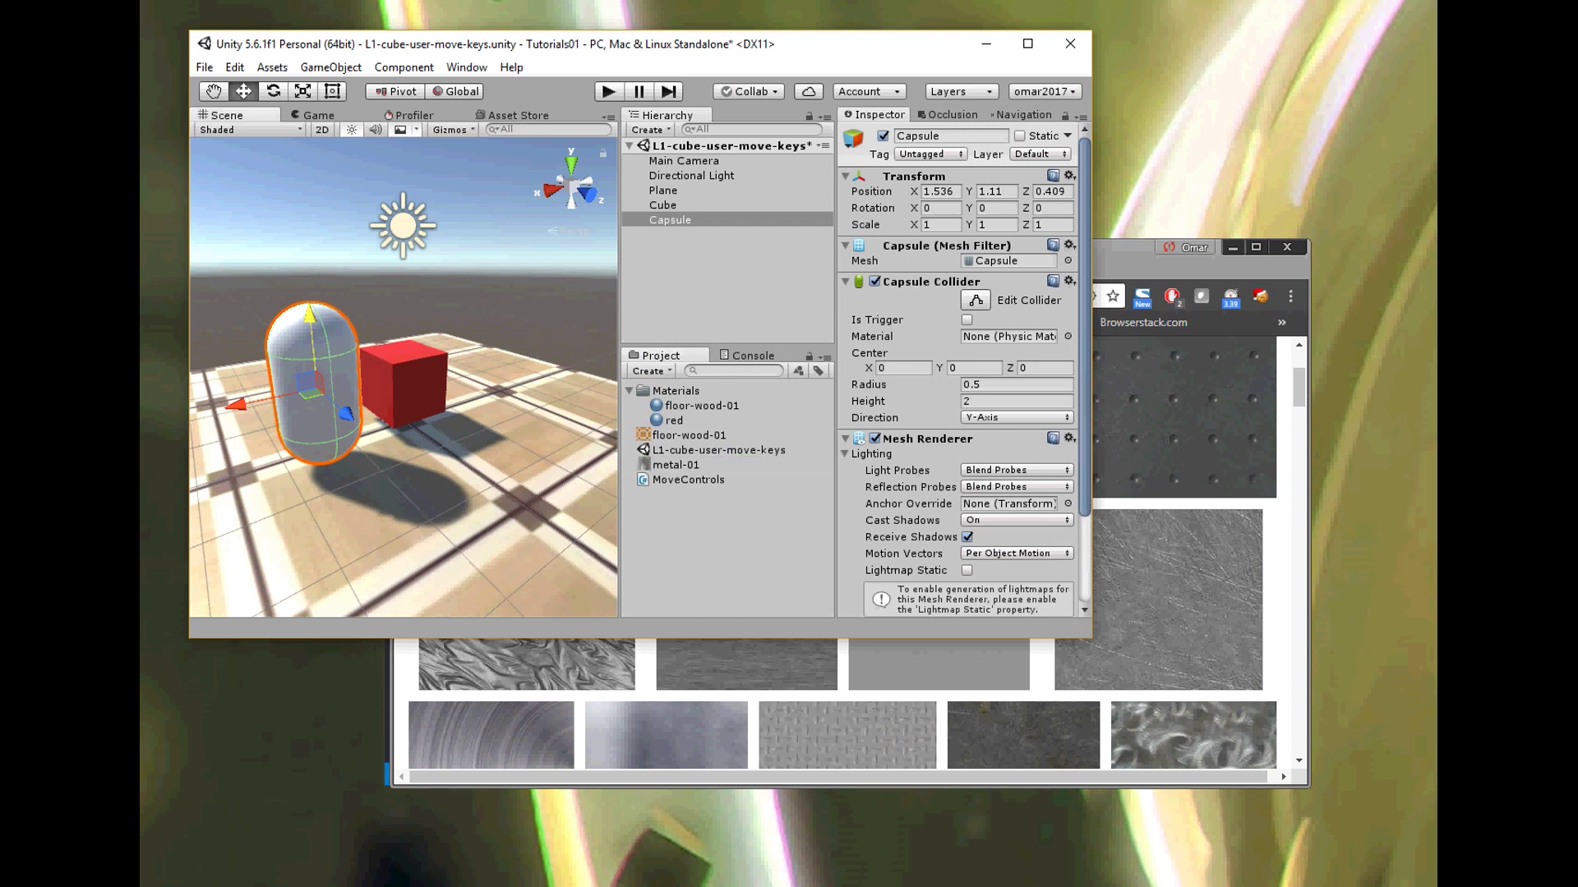
# Step: Examine the metal texture on the capsule up close in the scene
pyautogui.scroll(6, 403, 377)
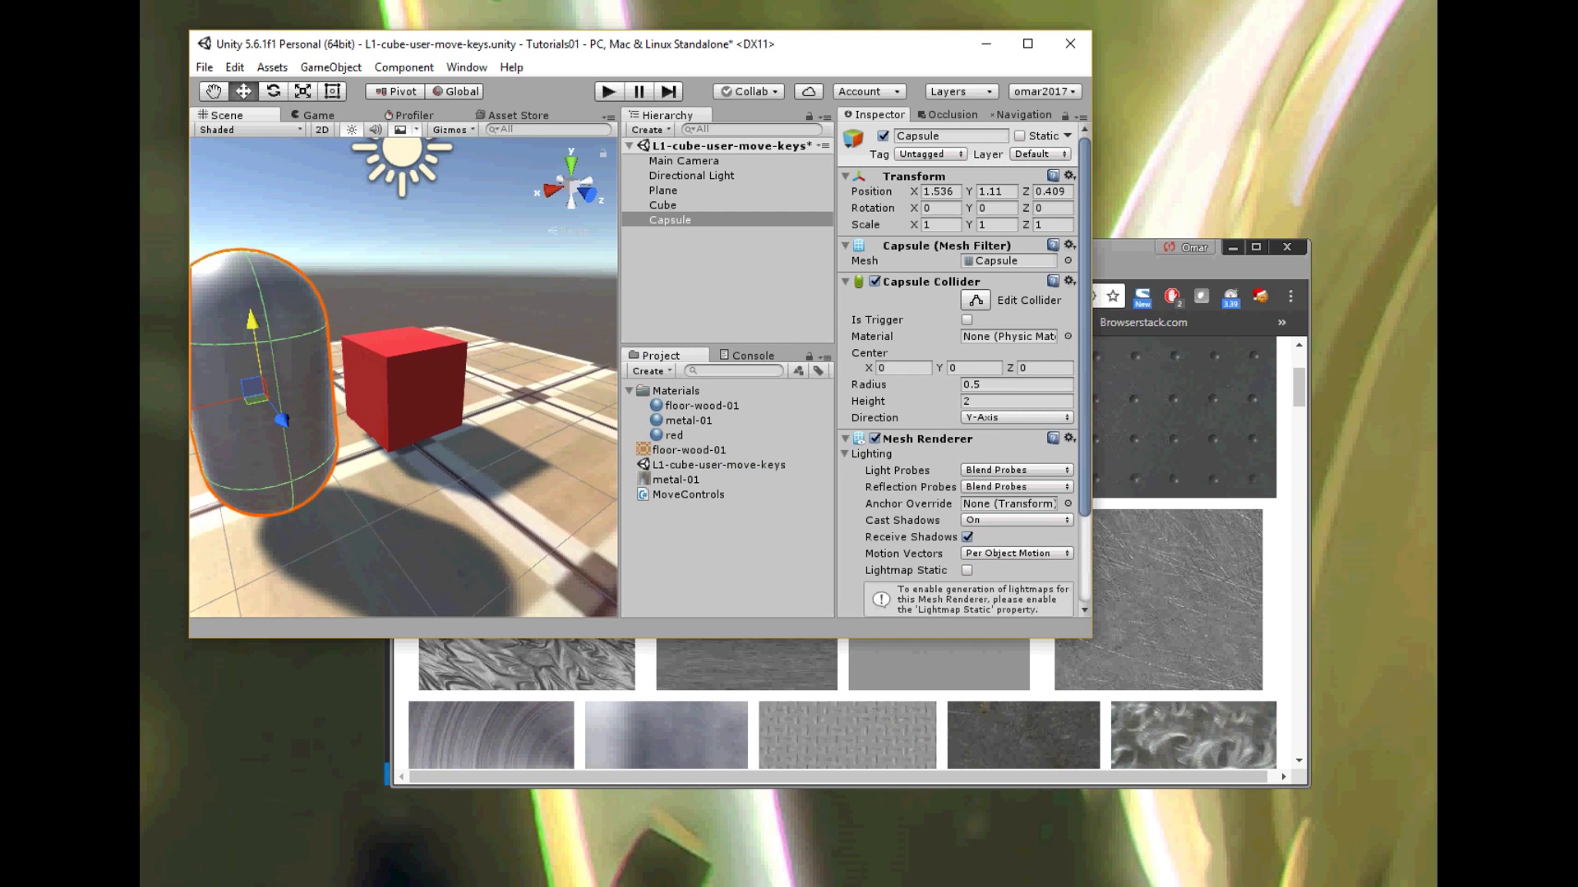
pyautogui.scroll(-4, 403, 377)
pyautogui.press('q')
pyautogui.moveTo(403, 378); pyautogui.dragTo(464, 384, button='middle')
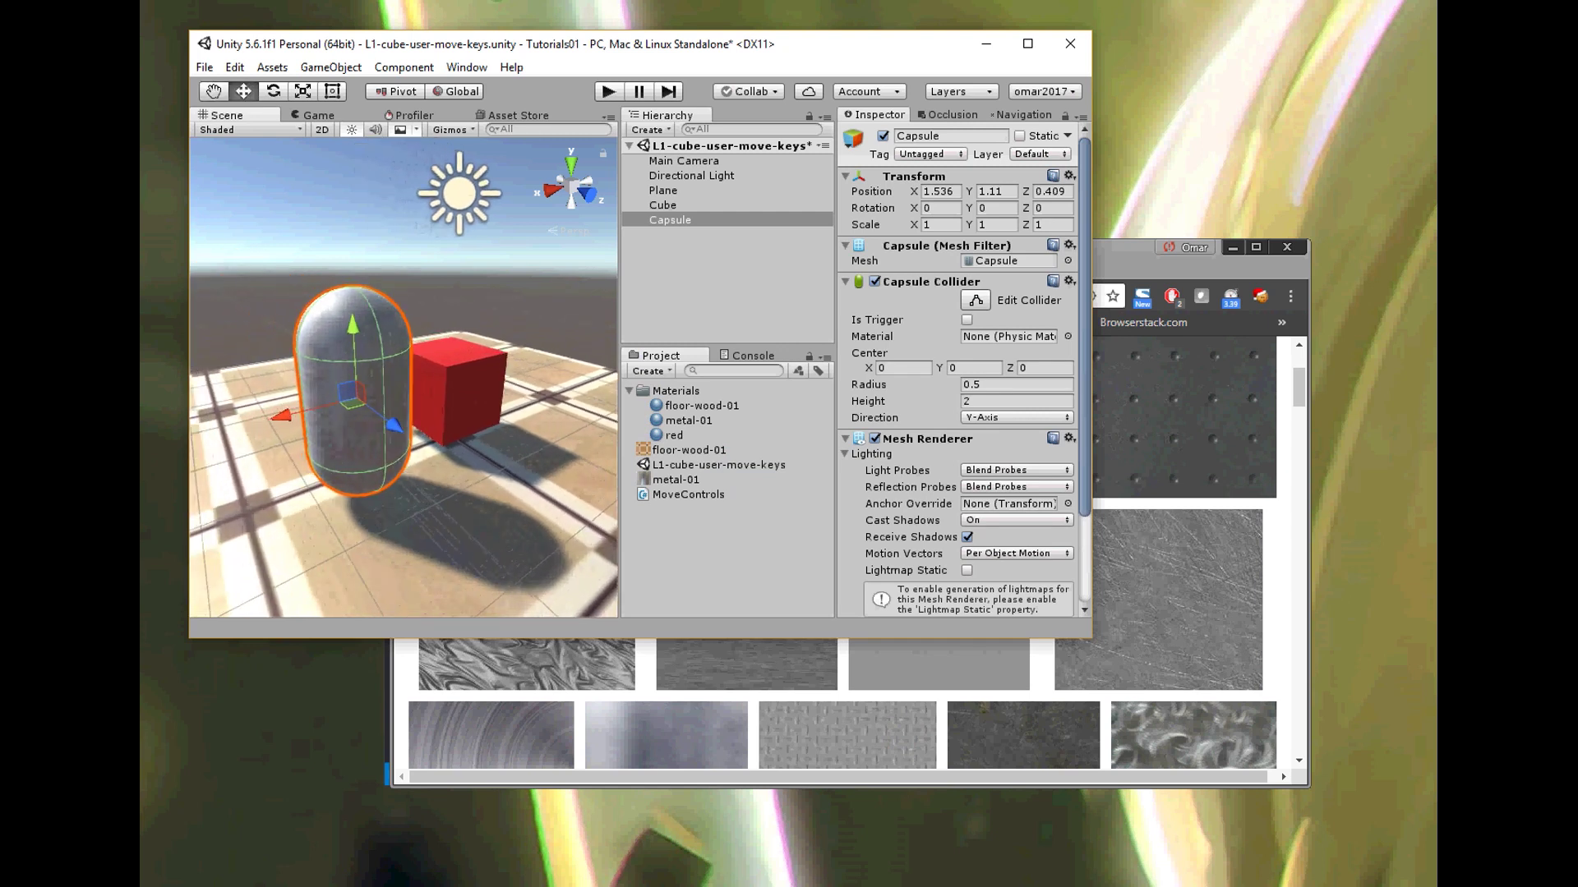
pyautogui.moveTo(328, 319); pyautogui.dragTo(355, 297, button='middle')
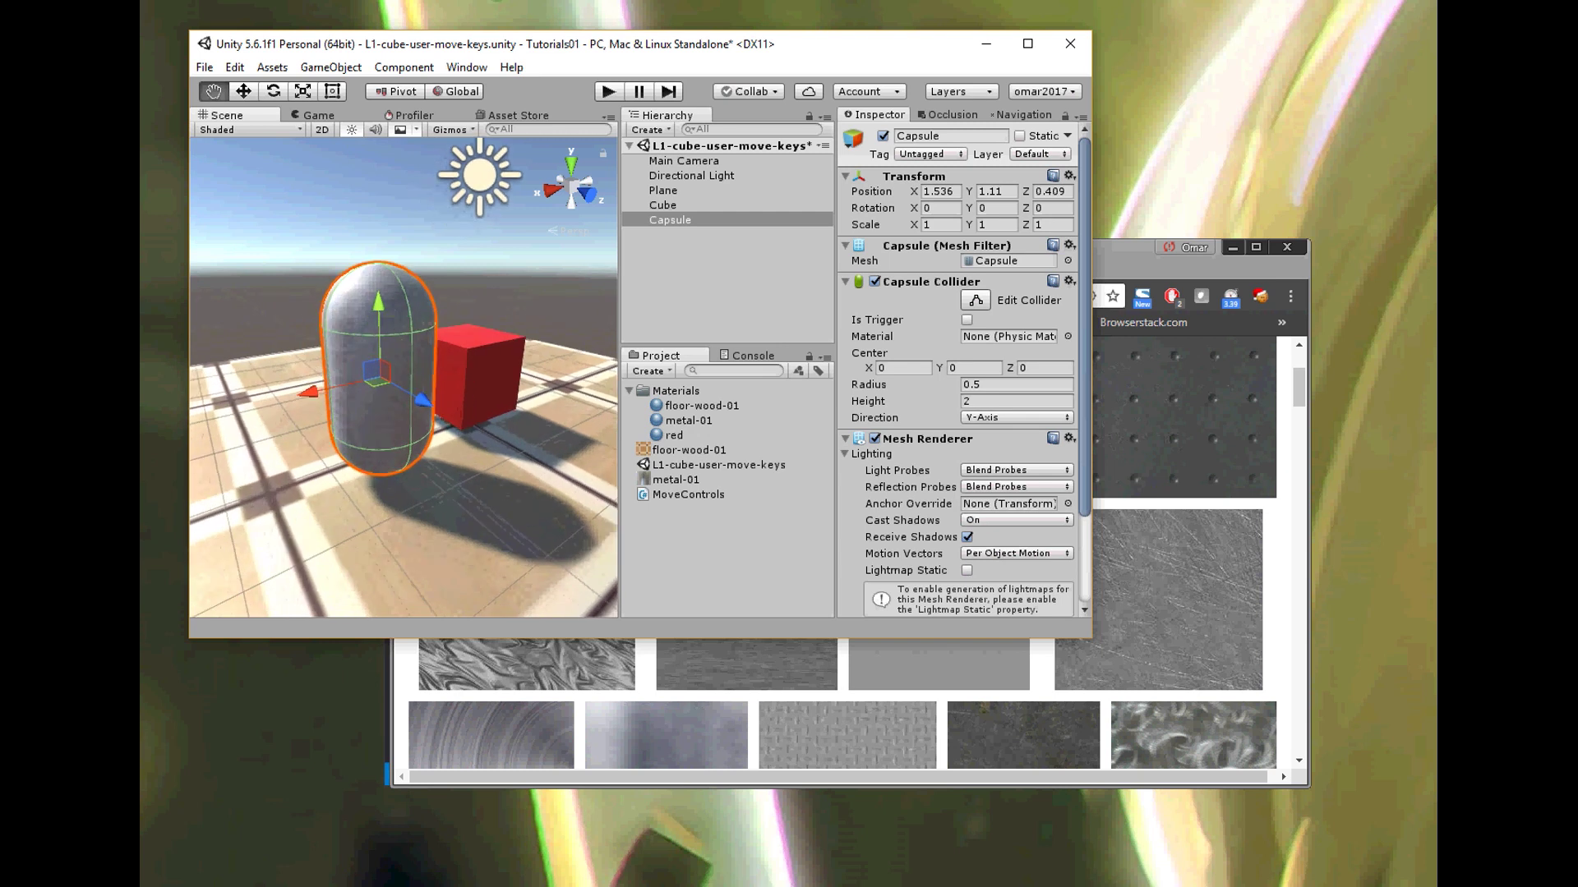
pyautogui.press('w')
pyautogui.scroll(3, 403, 378)
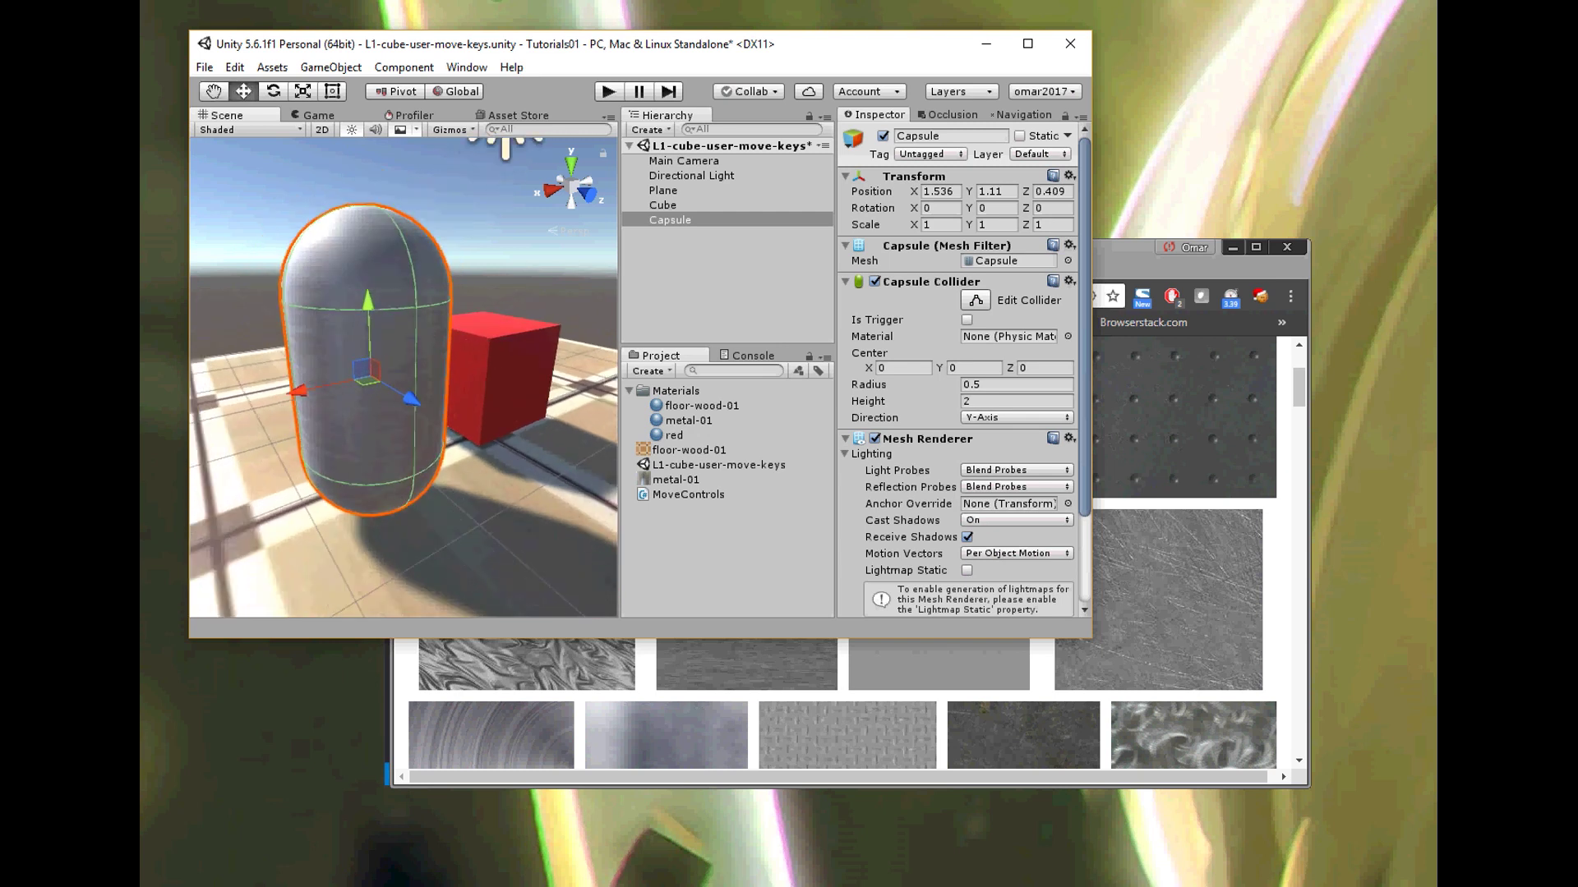
# Step: Open the settings of the capsule's metal-01 material and set Metallic to 0.87
pyautogui.click(670, 220)
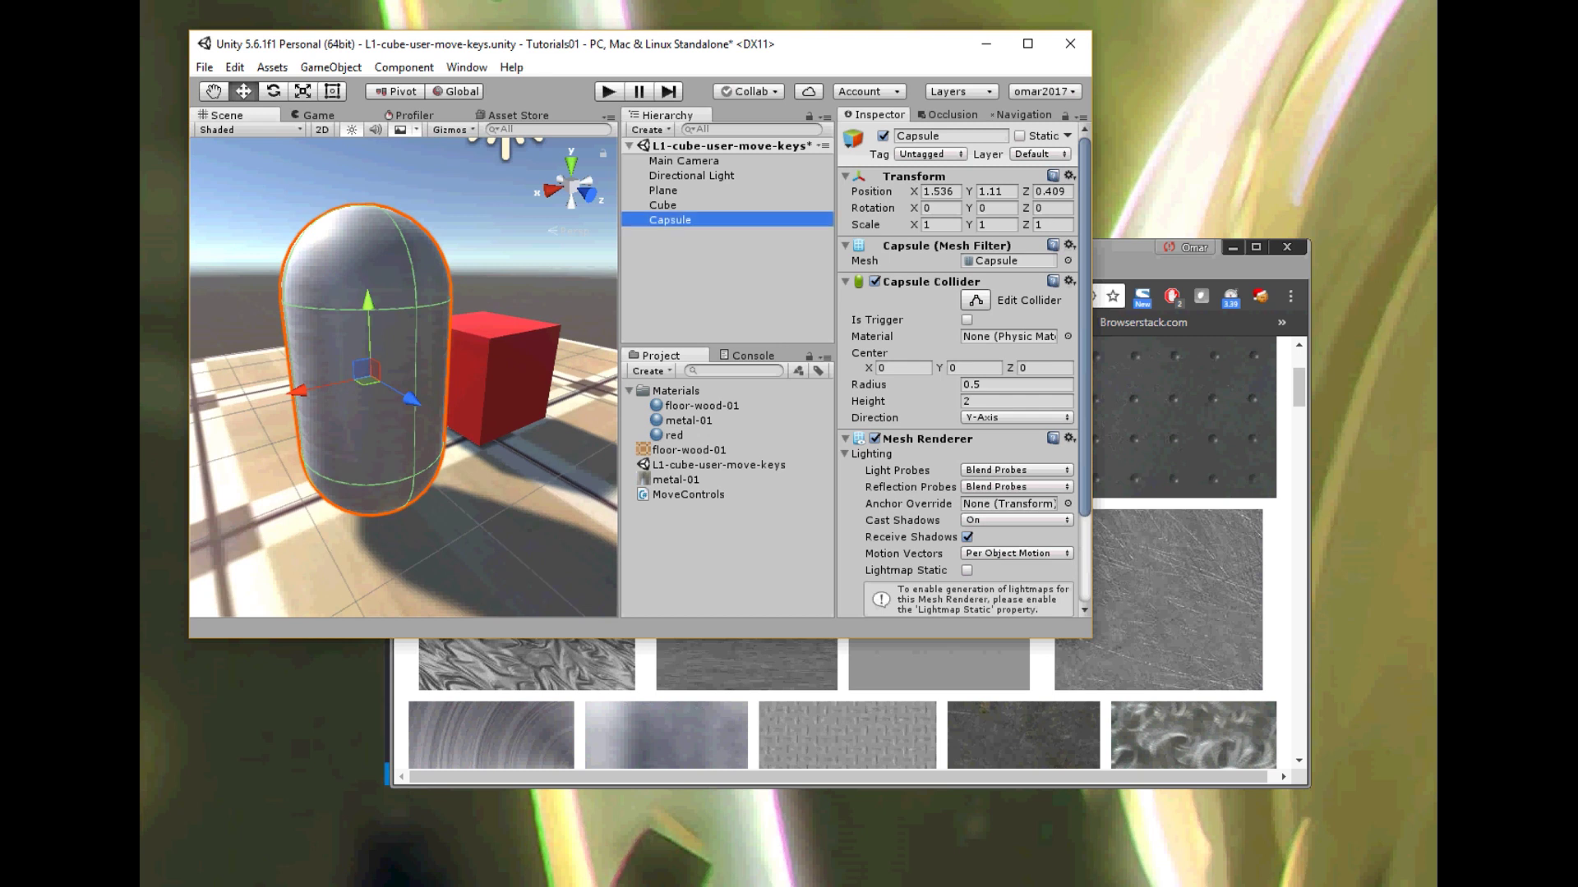
pyautogui.scroll(-3, 957, 370)
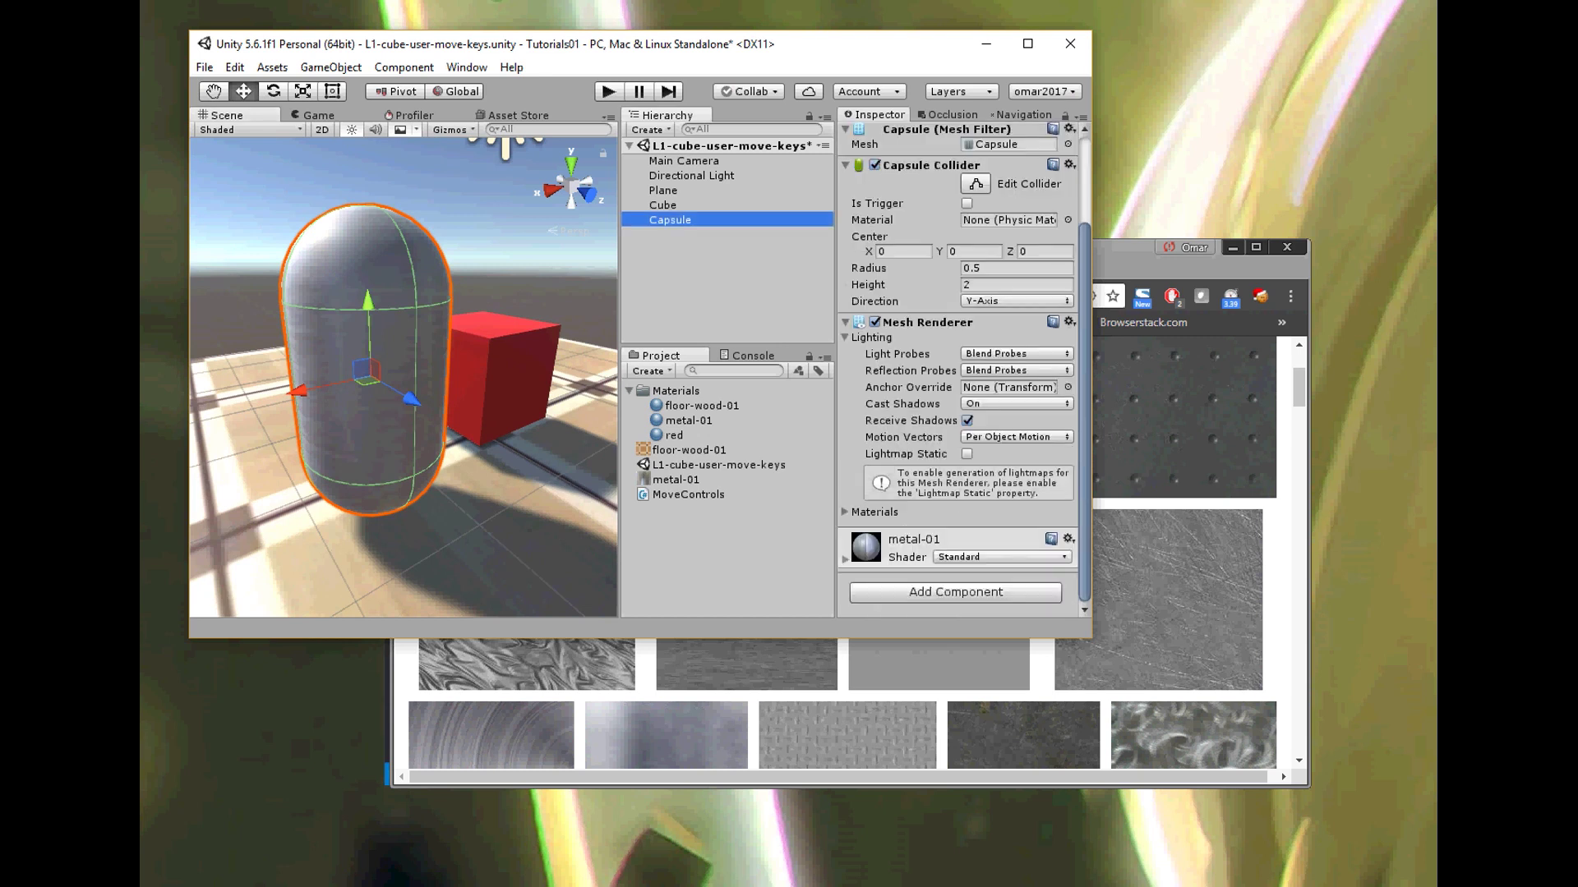
pyautogui.click(844, 560)
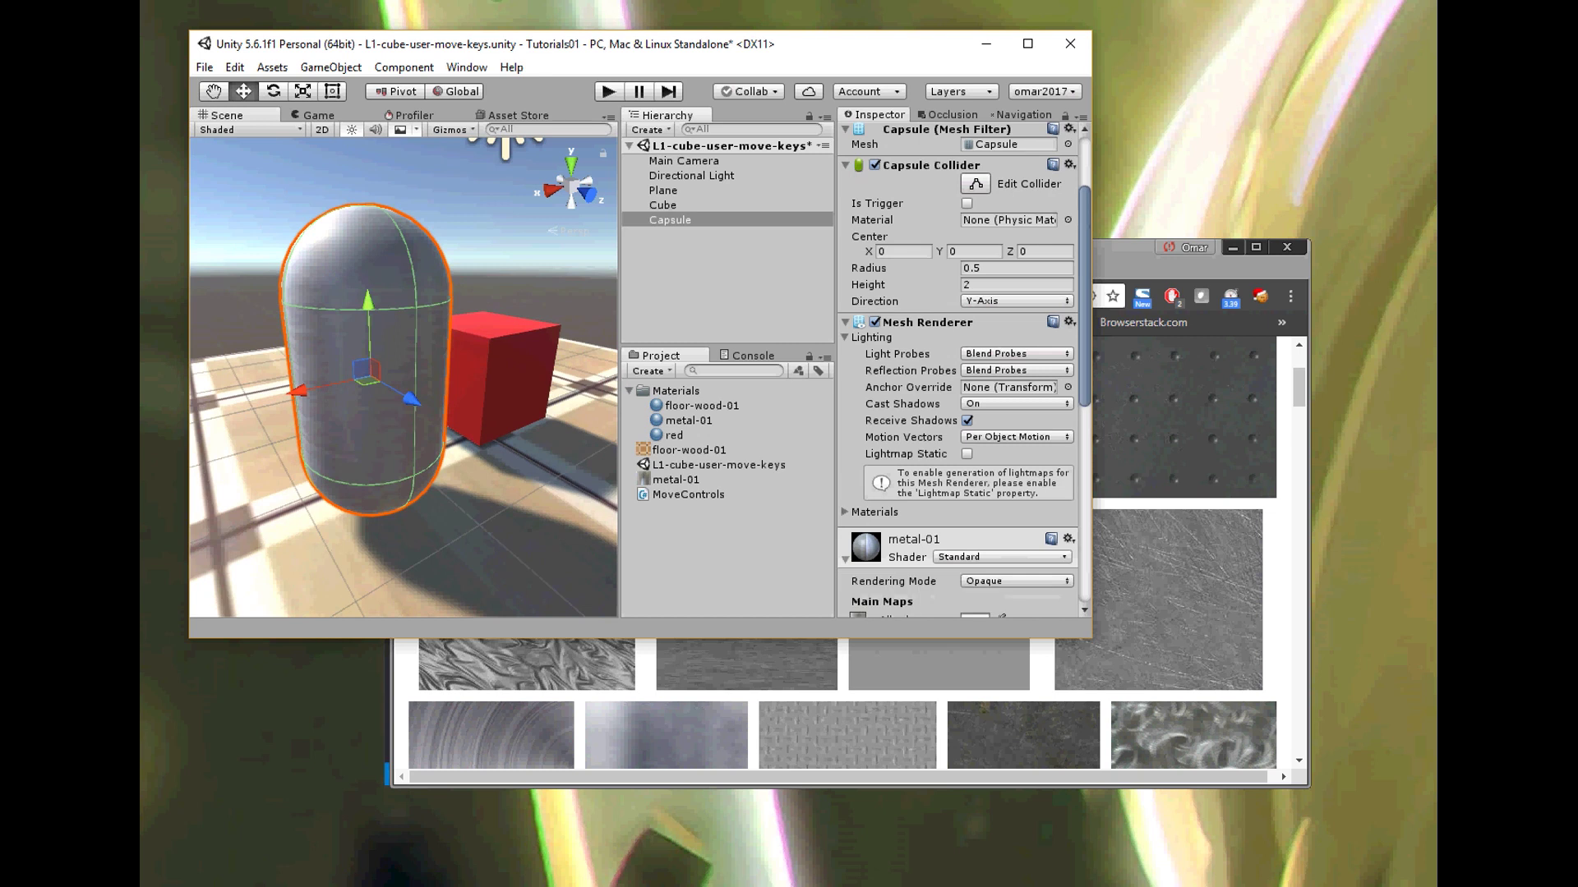
pyautogui.scroll(-6, 958, 370)
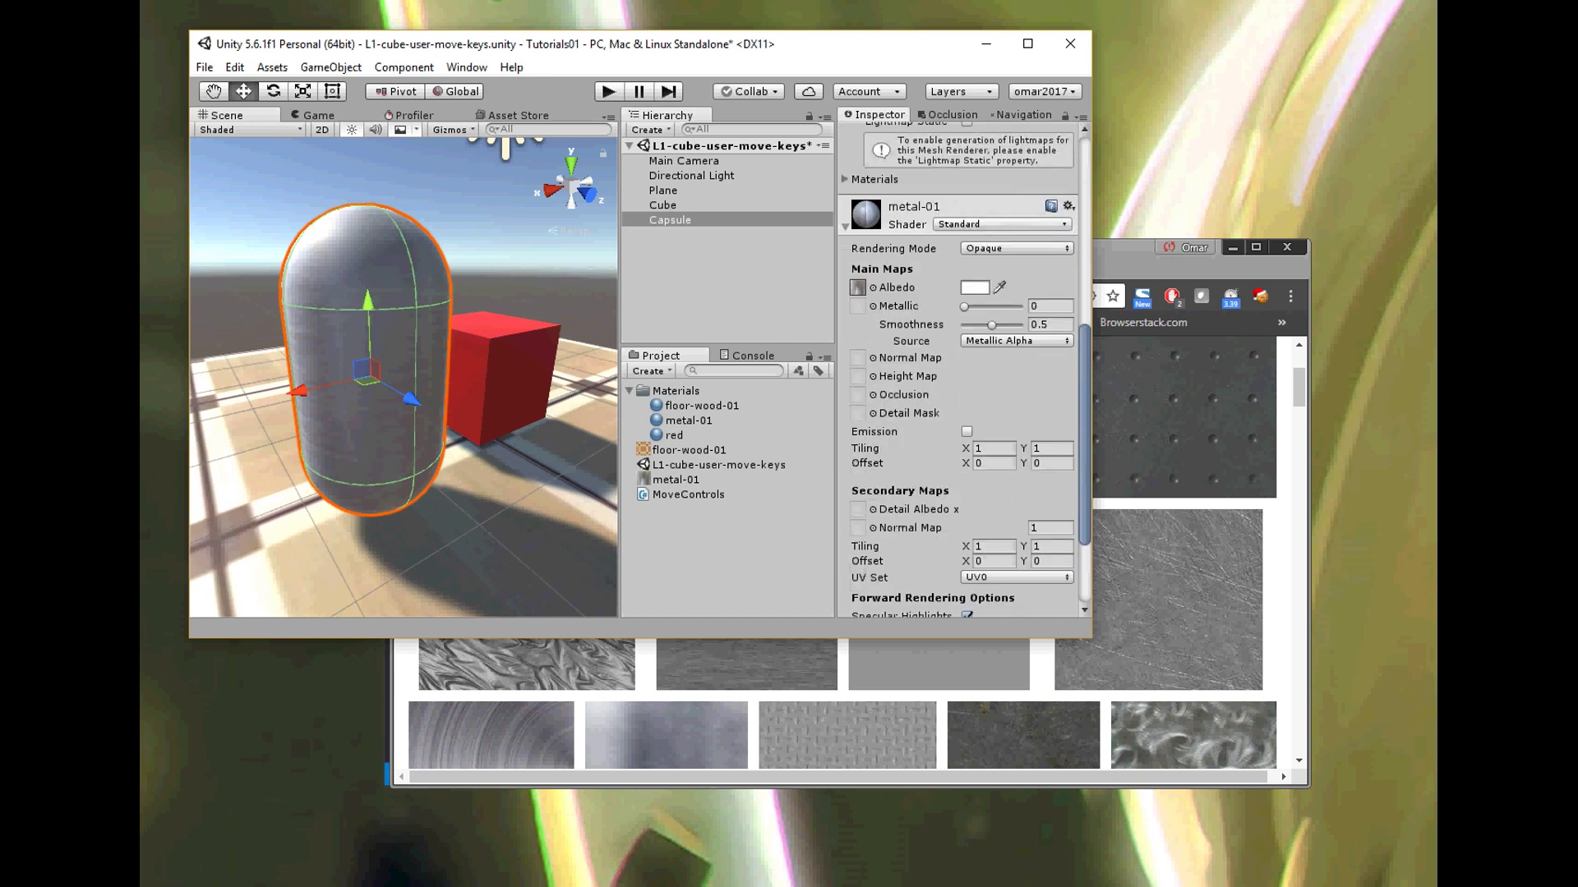
pyautogui.moveTo(964, 307); pyautogui.dragTo(1020, 307)
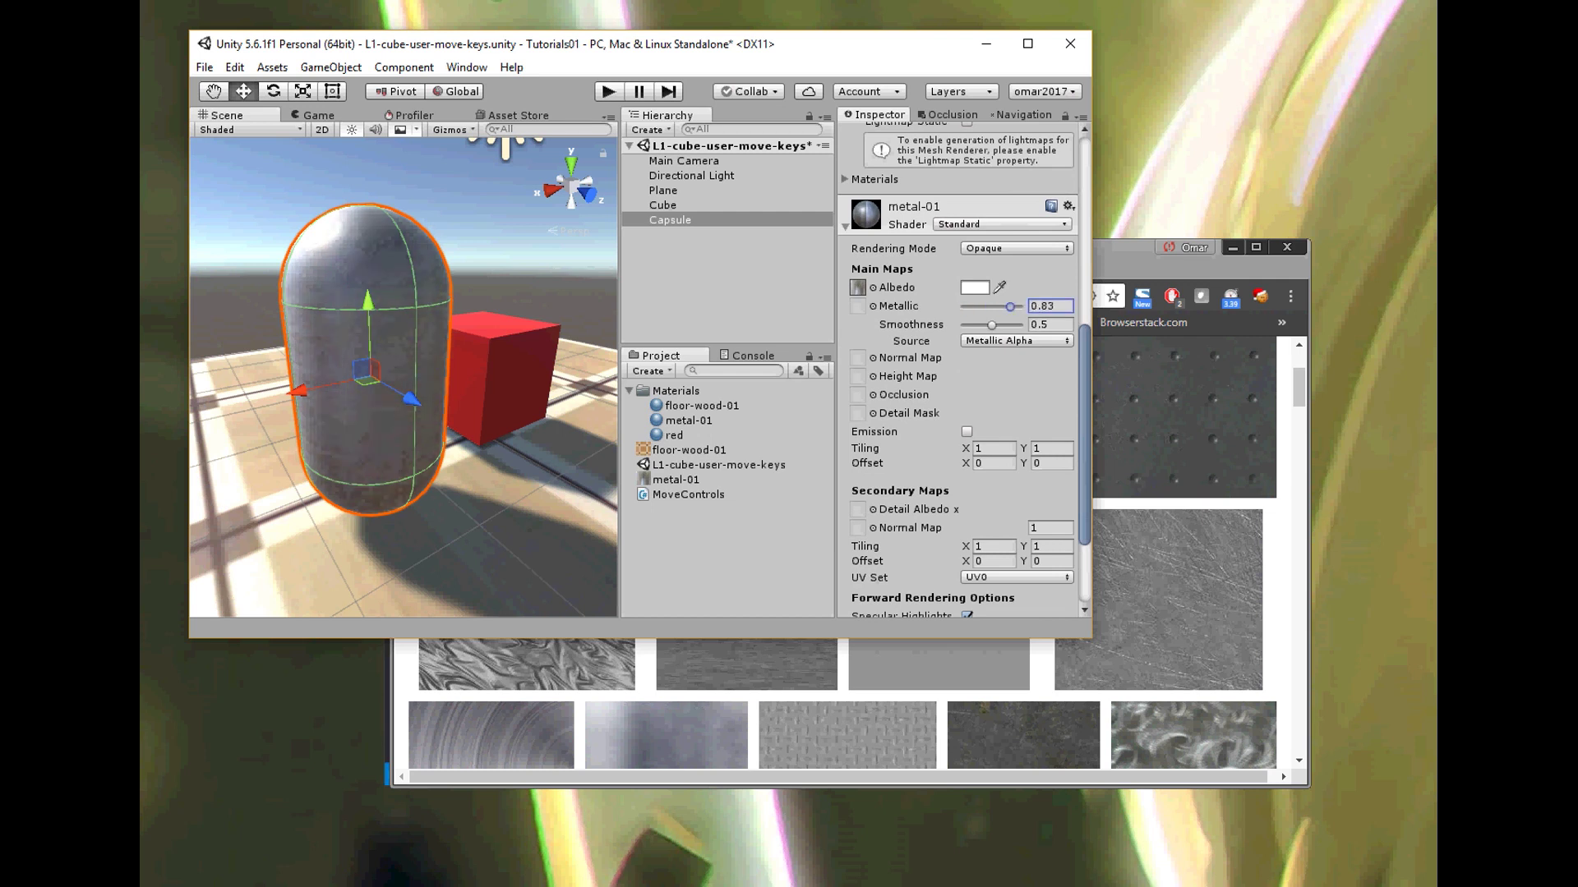
pyautogui.press('BackSpace')
pyautogui.write('0.87')
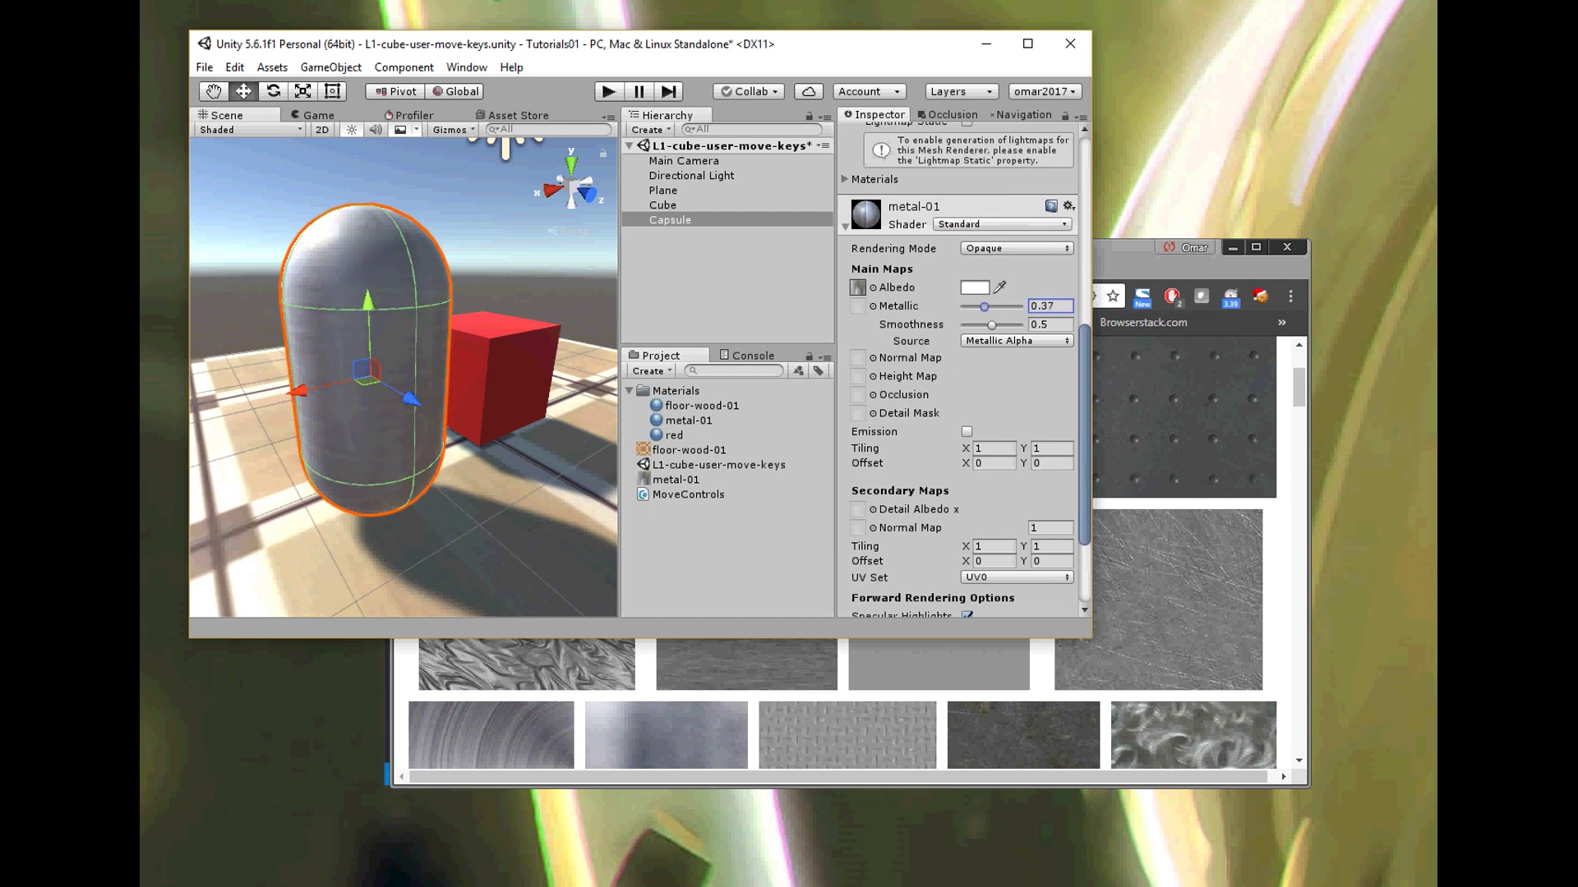
# Step: Try several Smoothness levels on the metal-01 material and settle on 0.52
pyautogui.moveTo(992, 326); pyautogui.dragTo(1014, 326)
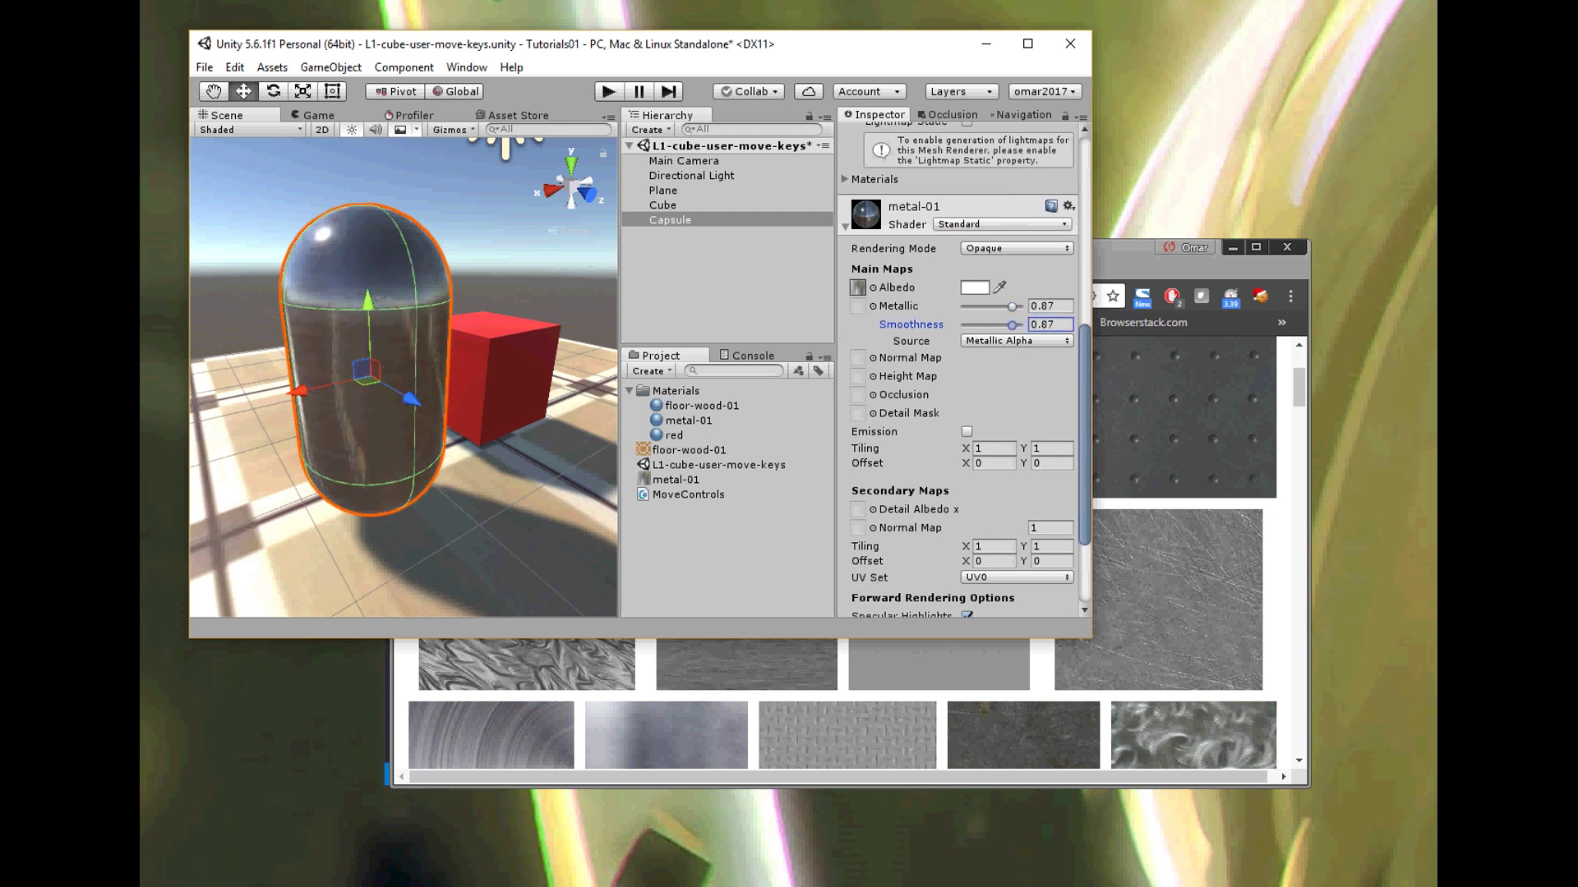
pyautogui.press('BackSpace')
pyautogui.write('77')
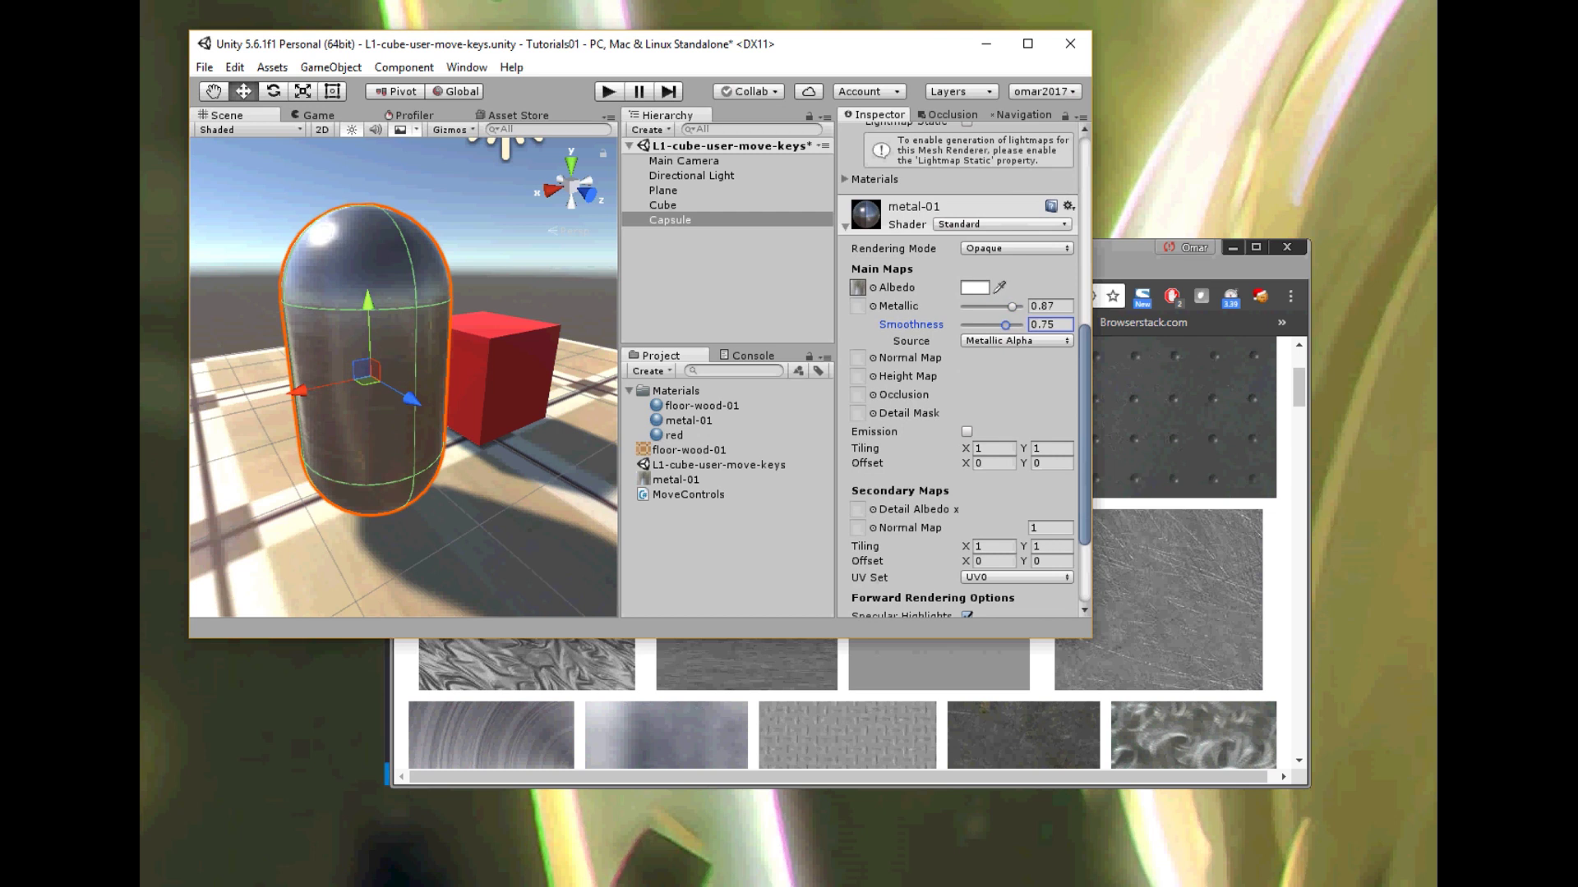
pyautogui.press('BackSpace')
pyautogui.press('BackSpace')
pyautogui.write('63')
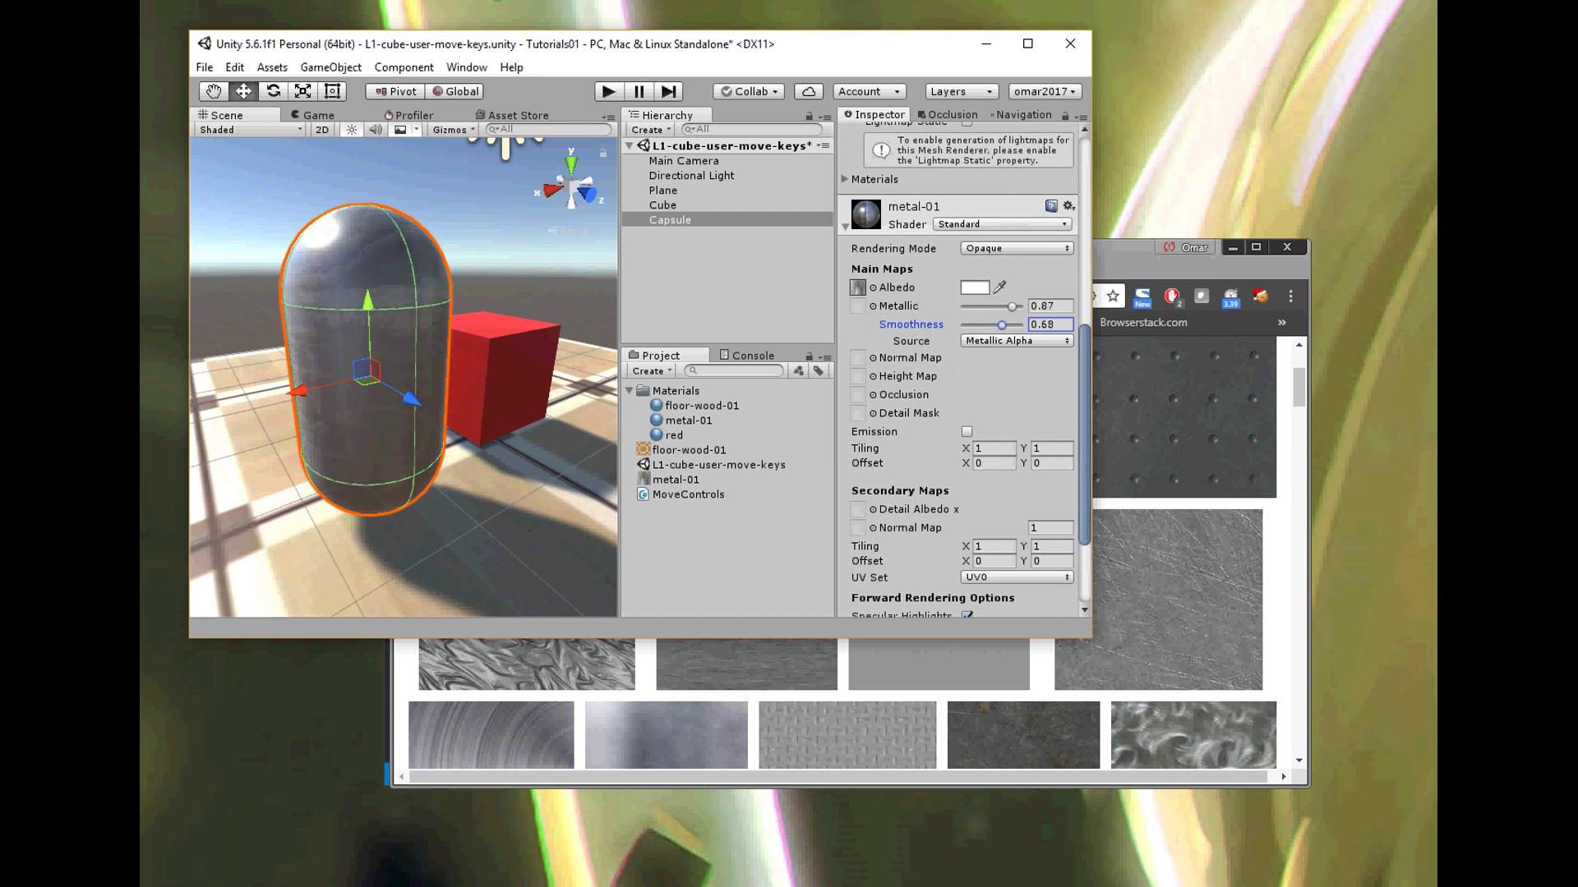
pyautogui.press('BackSpace')
pyautogui.write('7')
pyautogui.press('BackSpace')
pyautogui.press('BackSpace')
pyautogui.write('52')
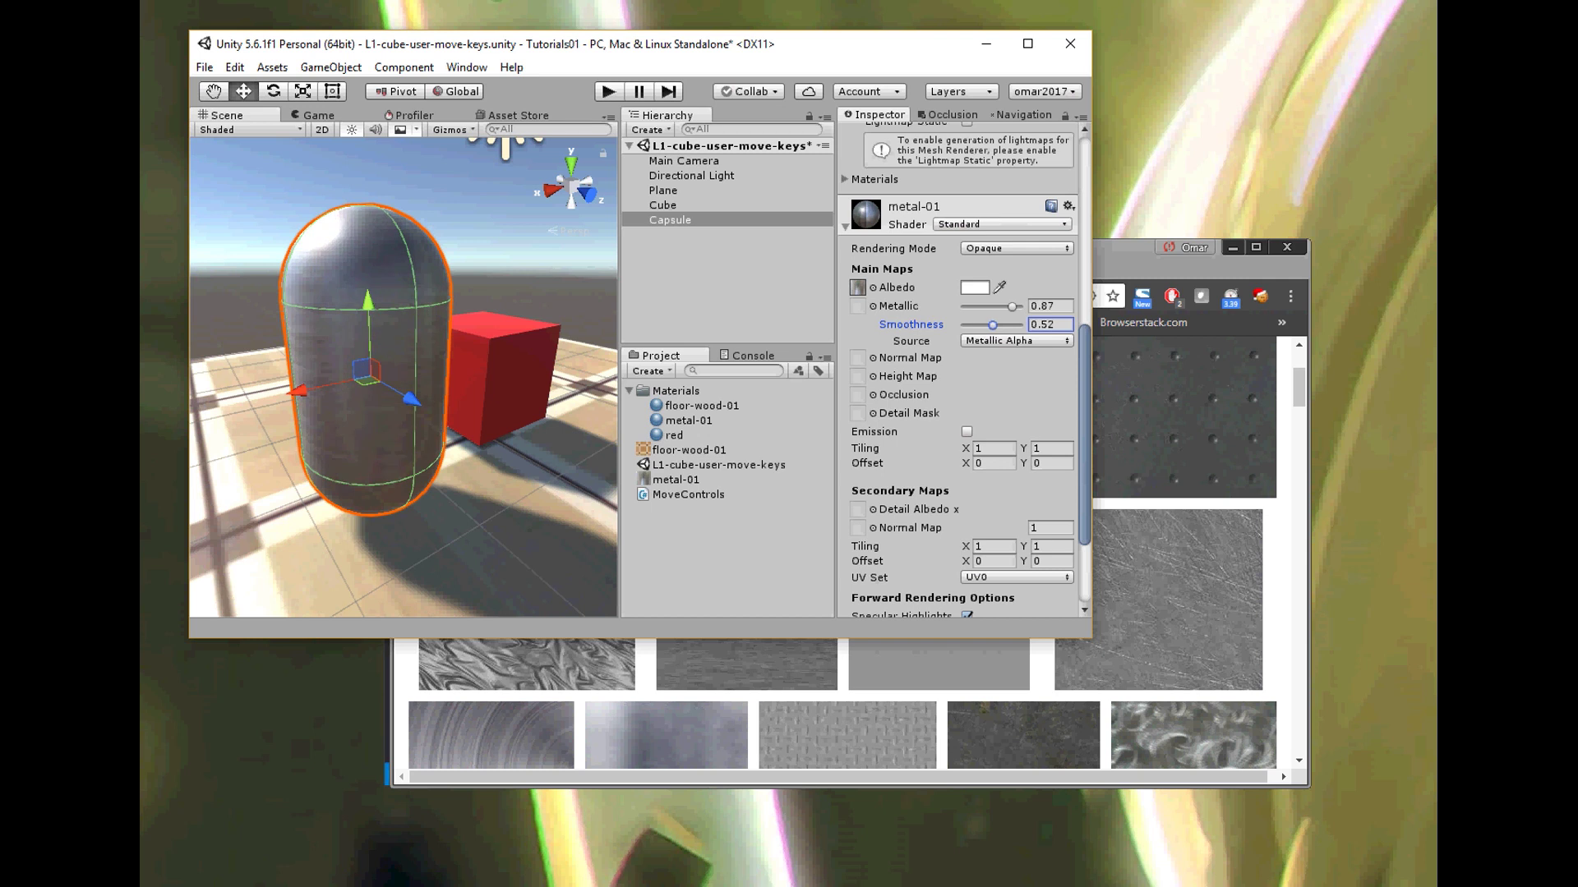
# Step: Try a 2 by 2 main map tiling on the metal-01 material and settle on X 3 and Y 1
pyautogui.click(992, 448)
pyautogui.write('2')
pyautogui.press('Tab')
pyautogui.write('2')
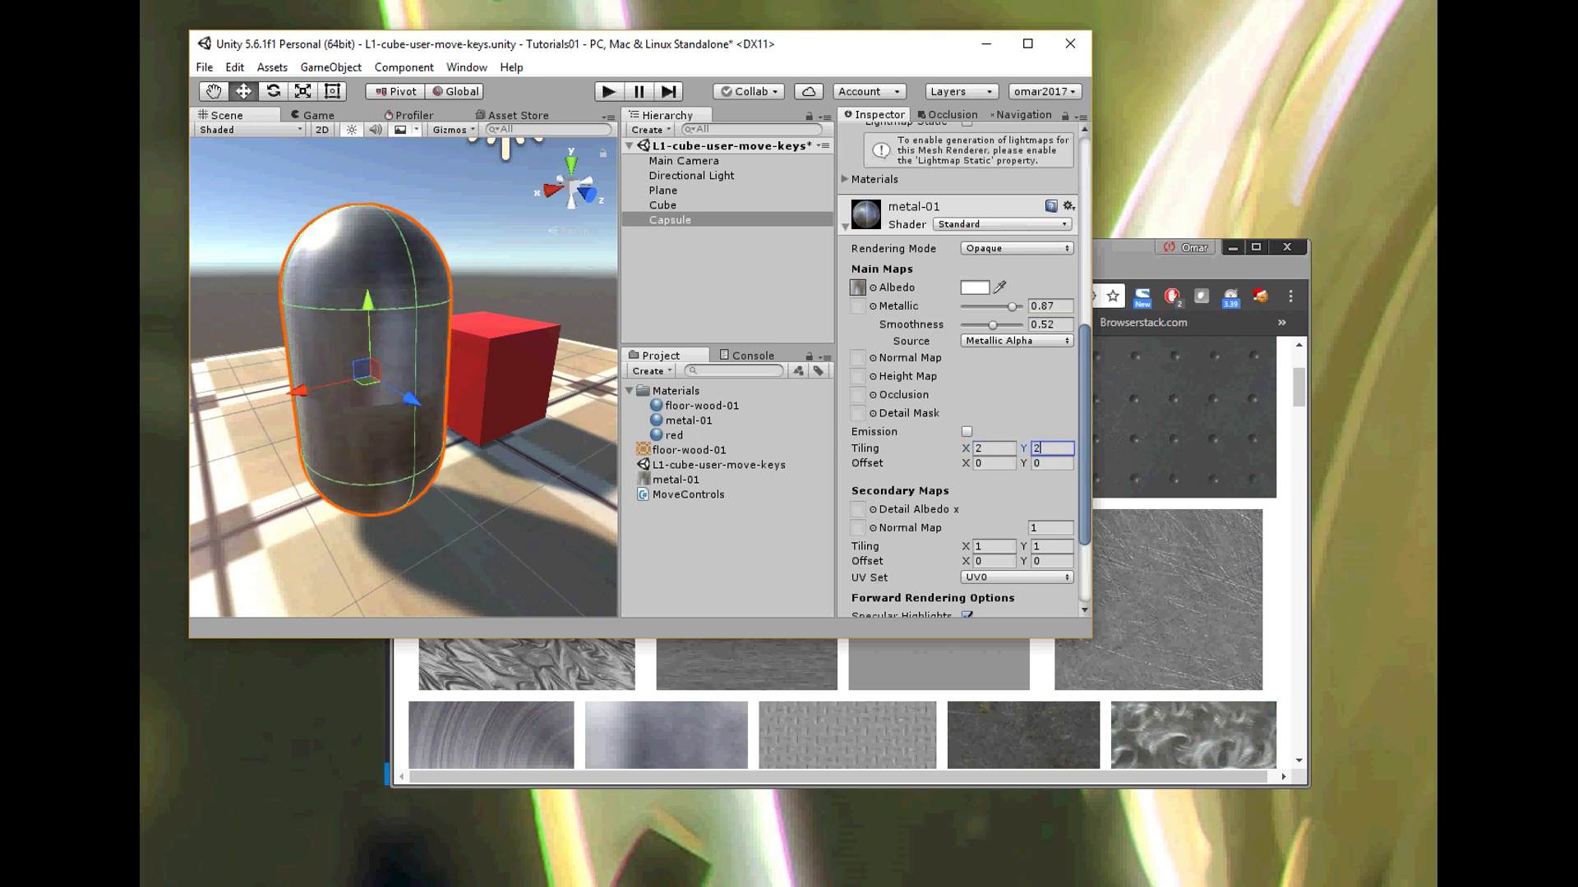
pyautogui.press('Return')
pyautogui.write('1')
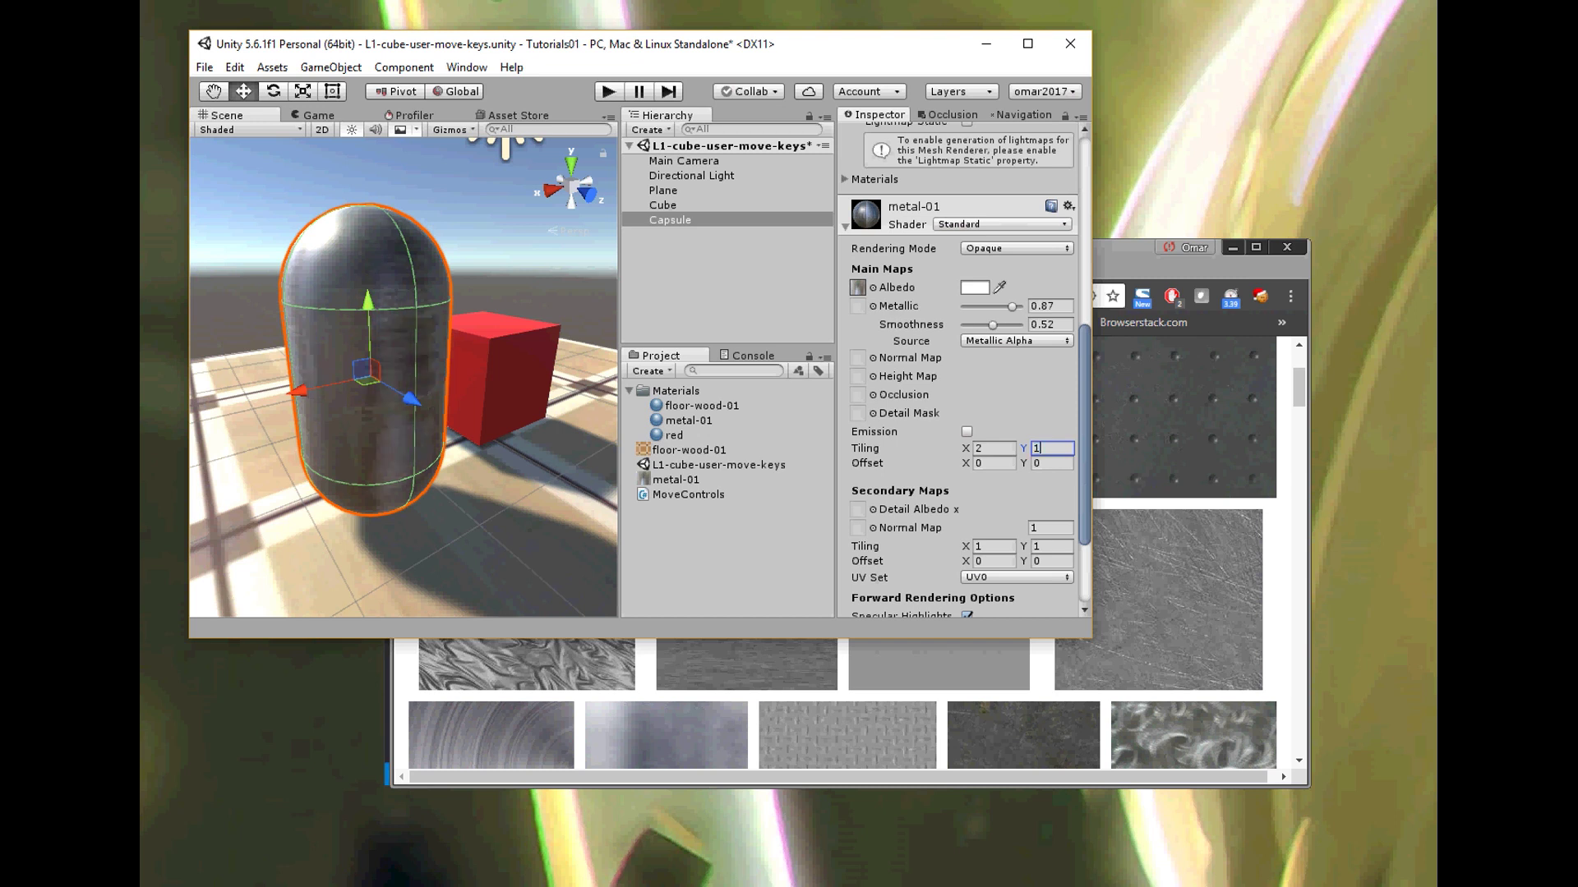
pyautogui.click(993, 448)
pyautogui.write('3')
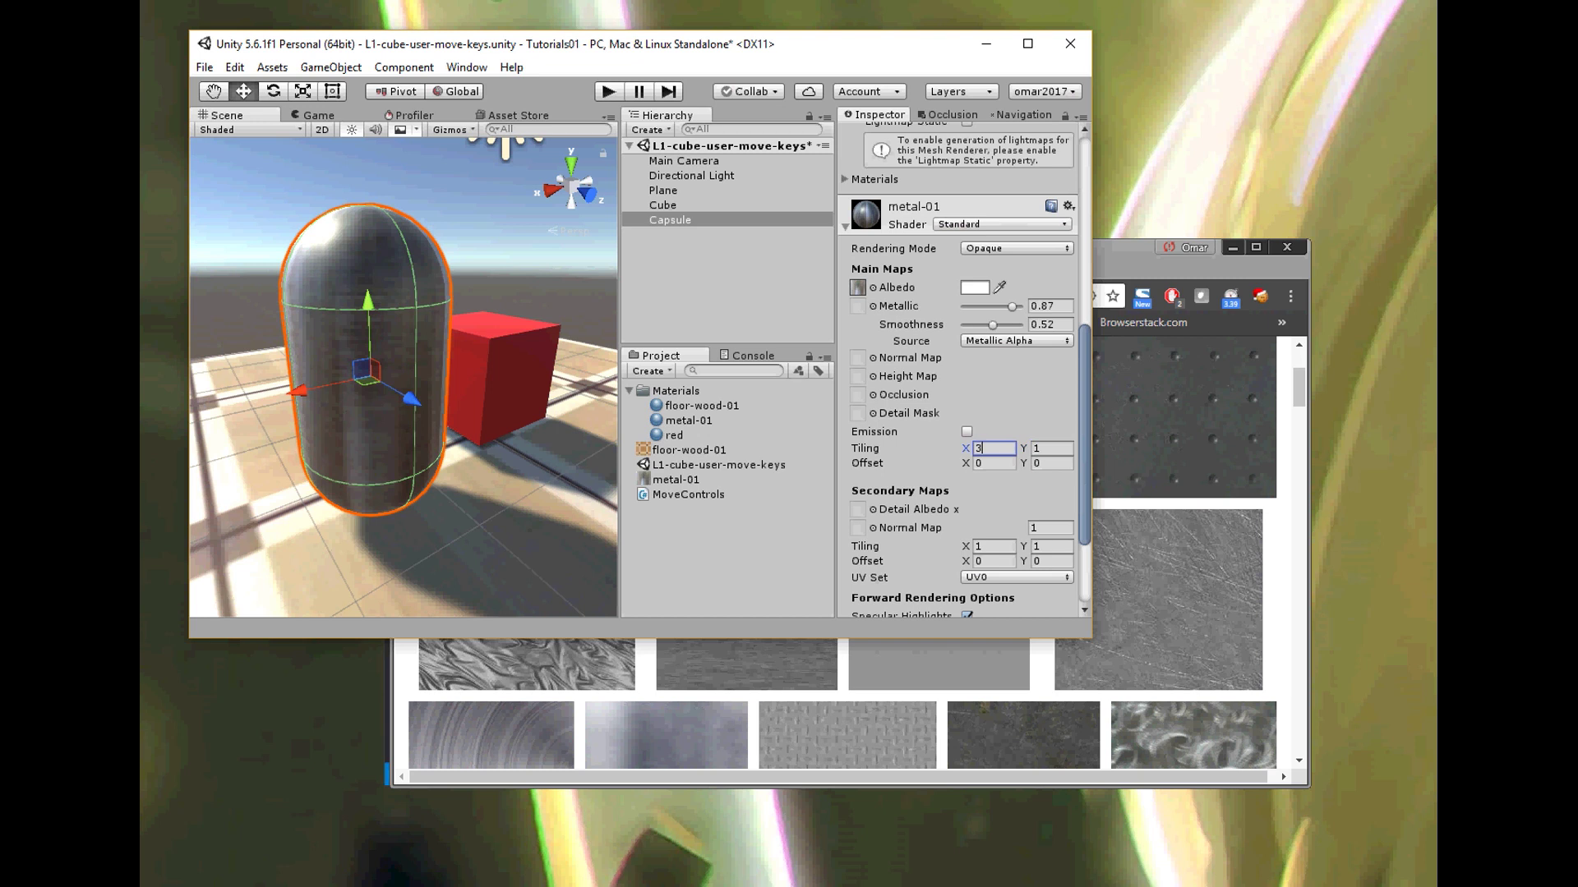
# Step: Compare the capsule with the metal-01 material's Specular Highlights and Reflections each switched off, re-enabling both options
pyautogui.scroll(-5, 957, 370)
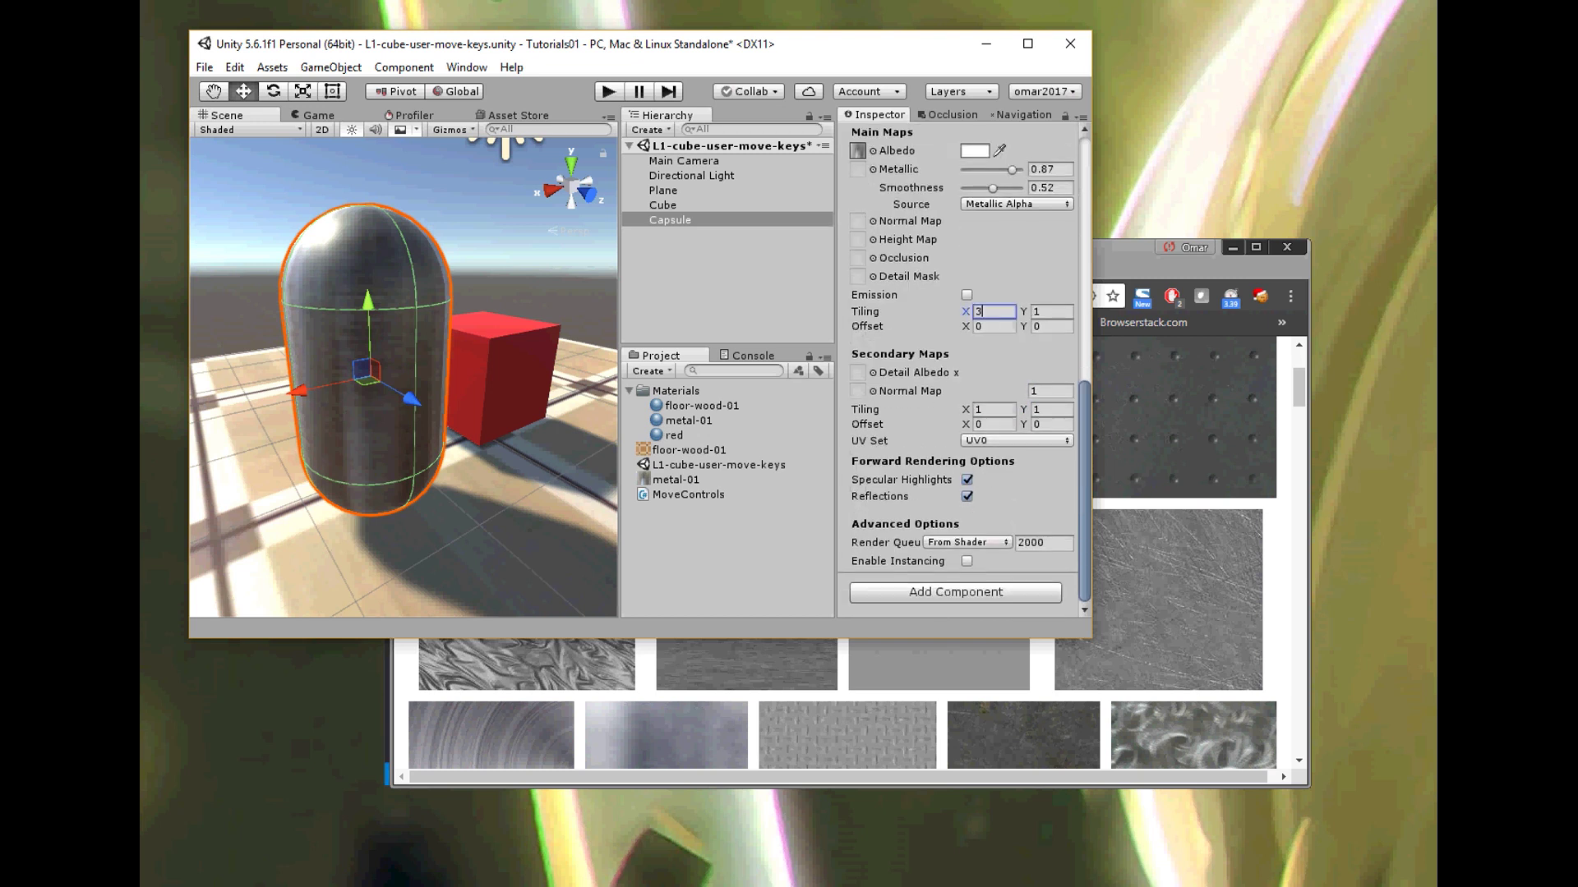
pyautogui.press('Tab')
pyautogui.click(967, 480)
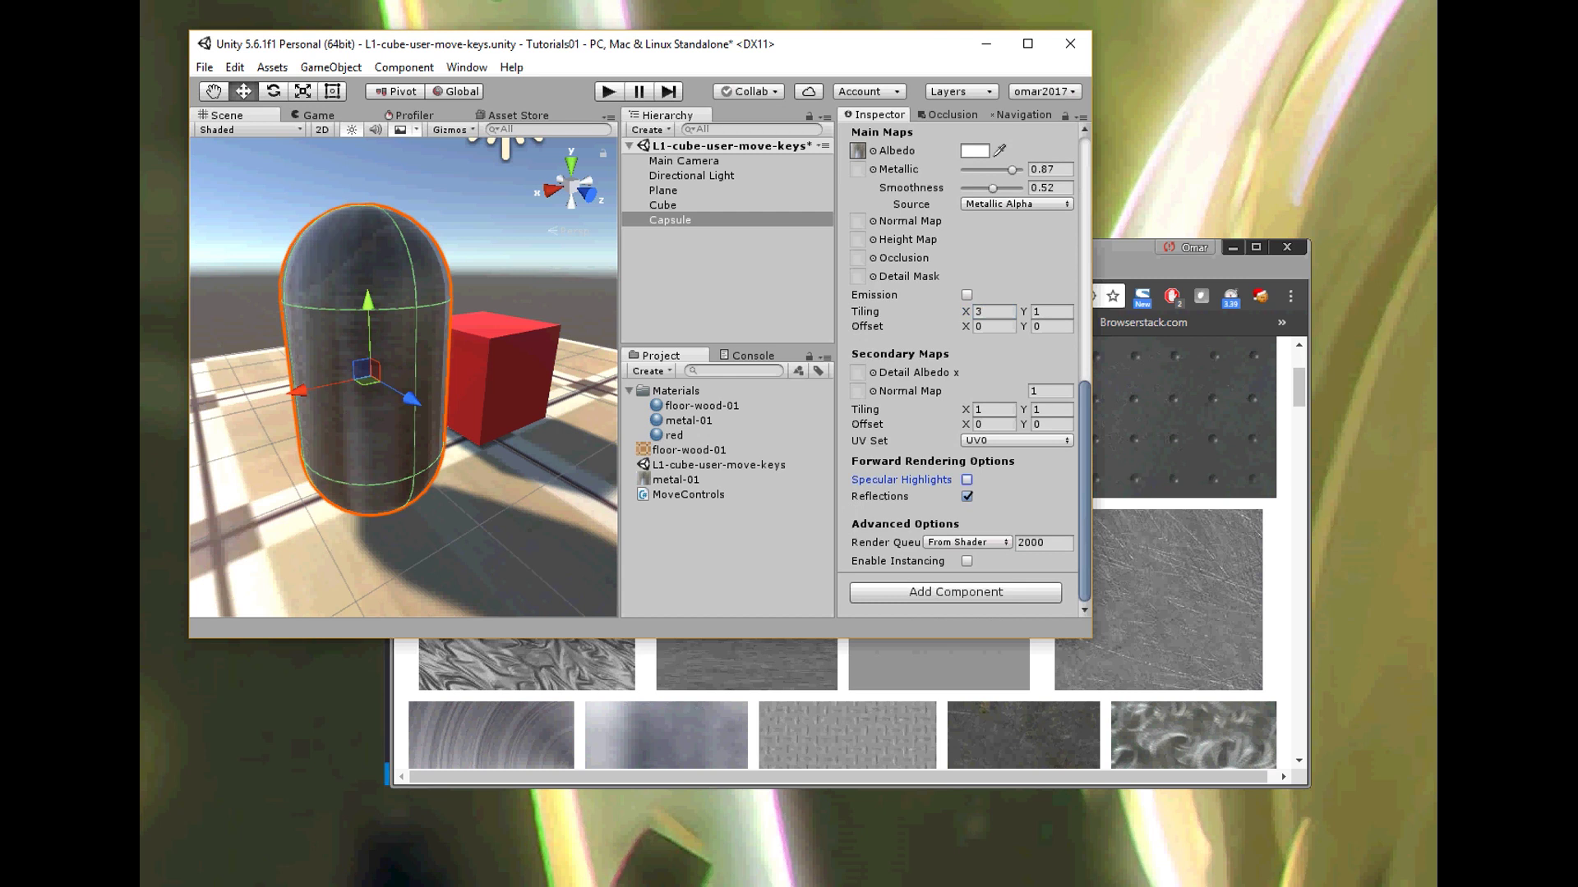
pyautogui.press('space')
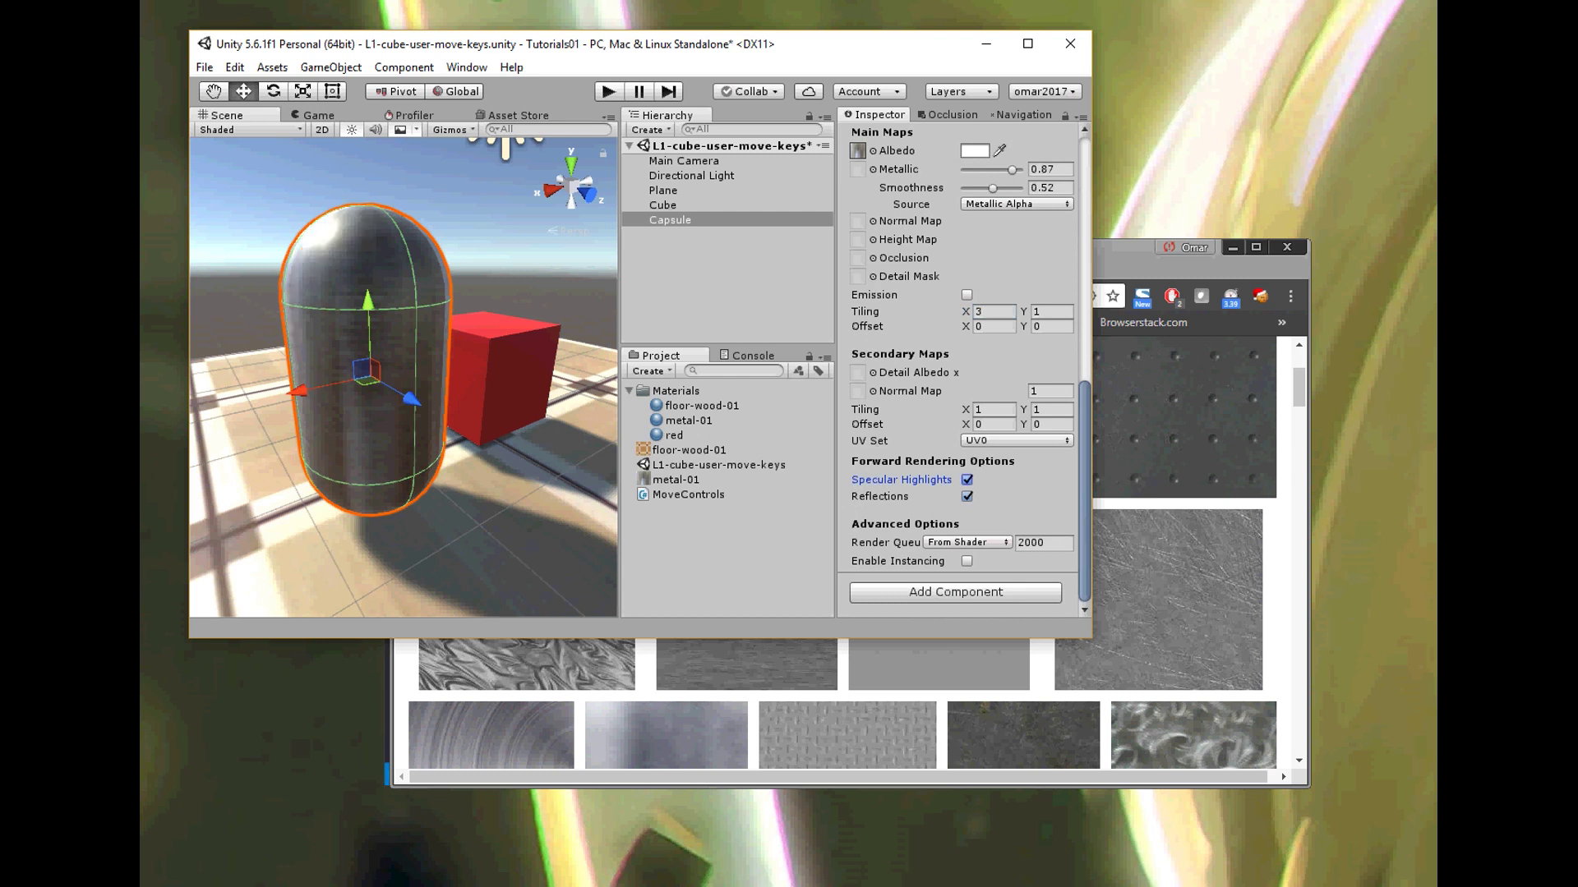
pyautogui.click(967, 497)
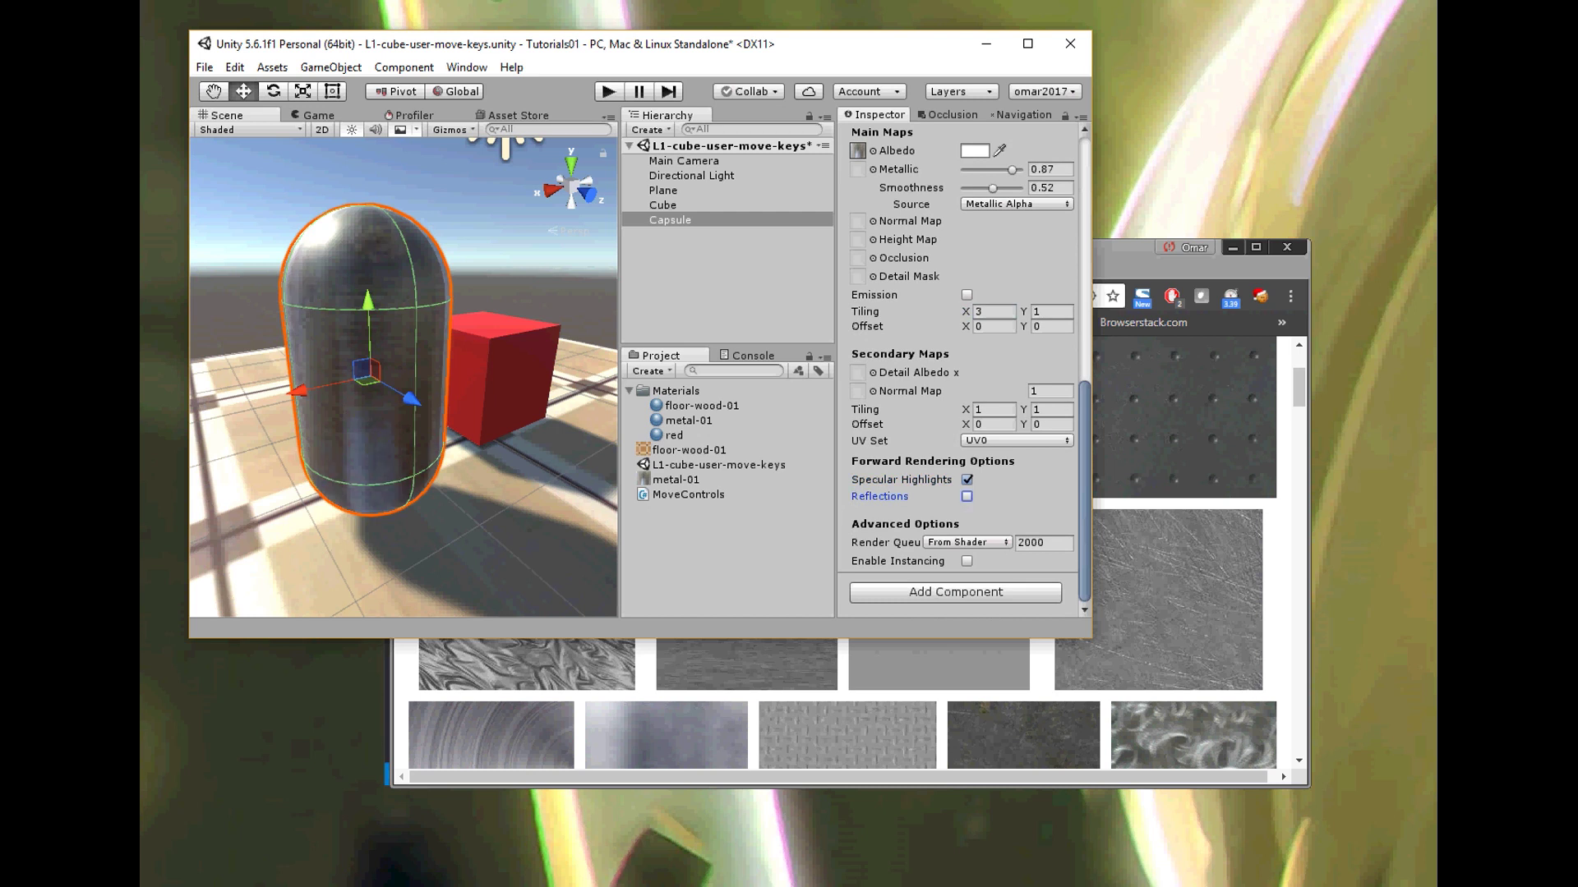
pyautogui.click(967, 497)
pyautogui.press('space')
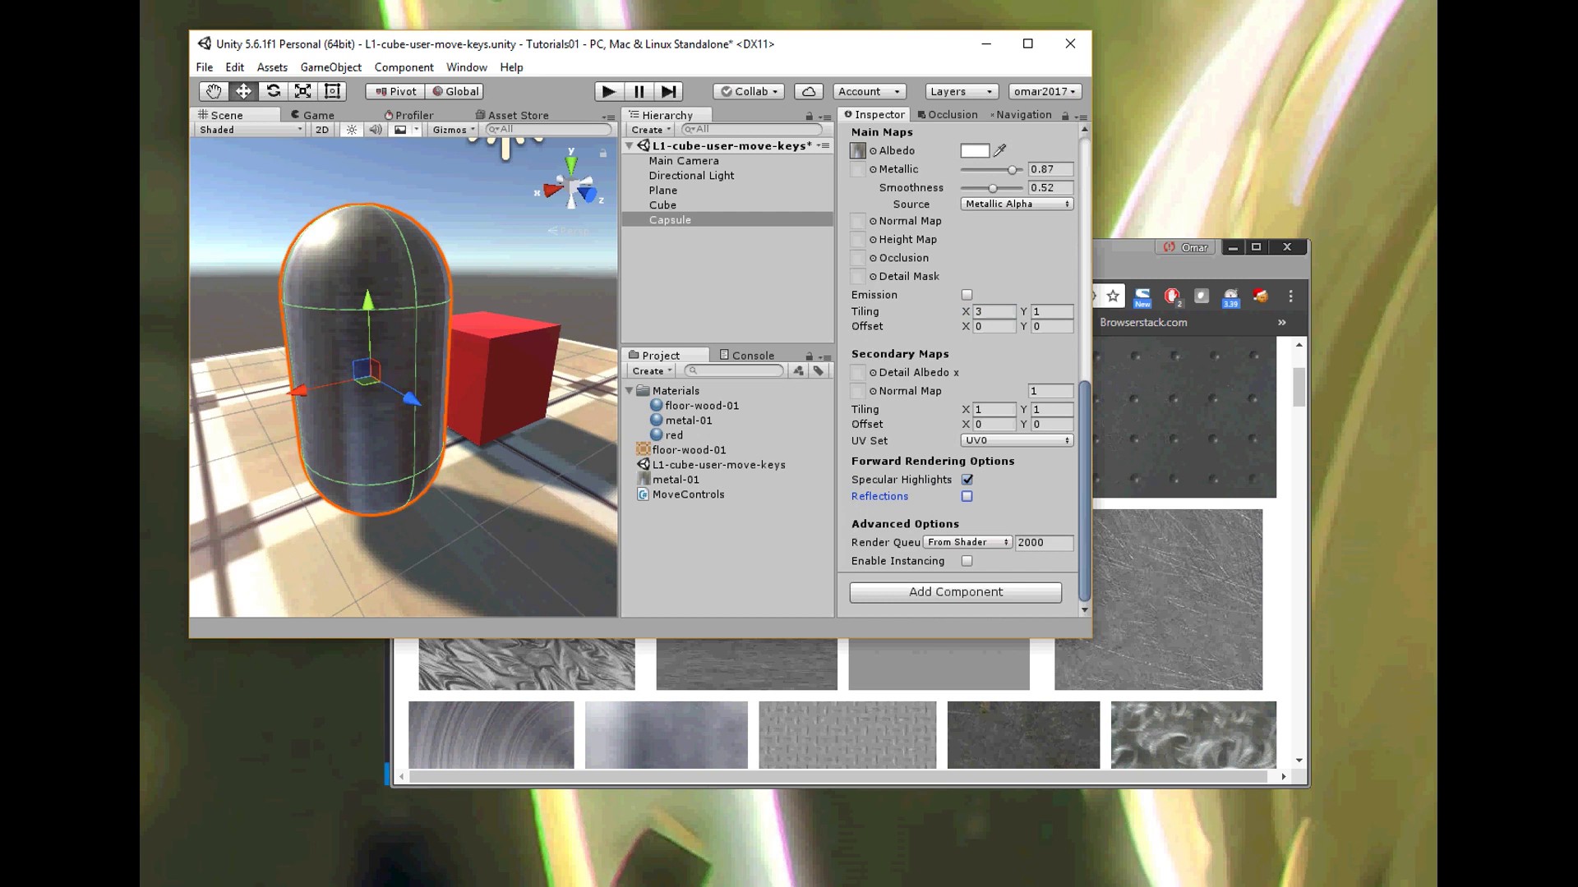
pyautogui.press('space')
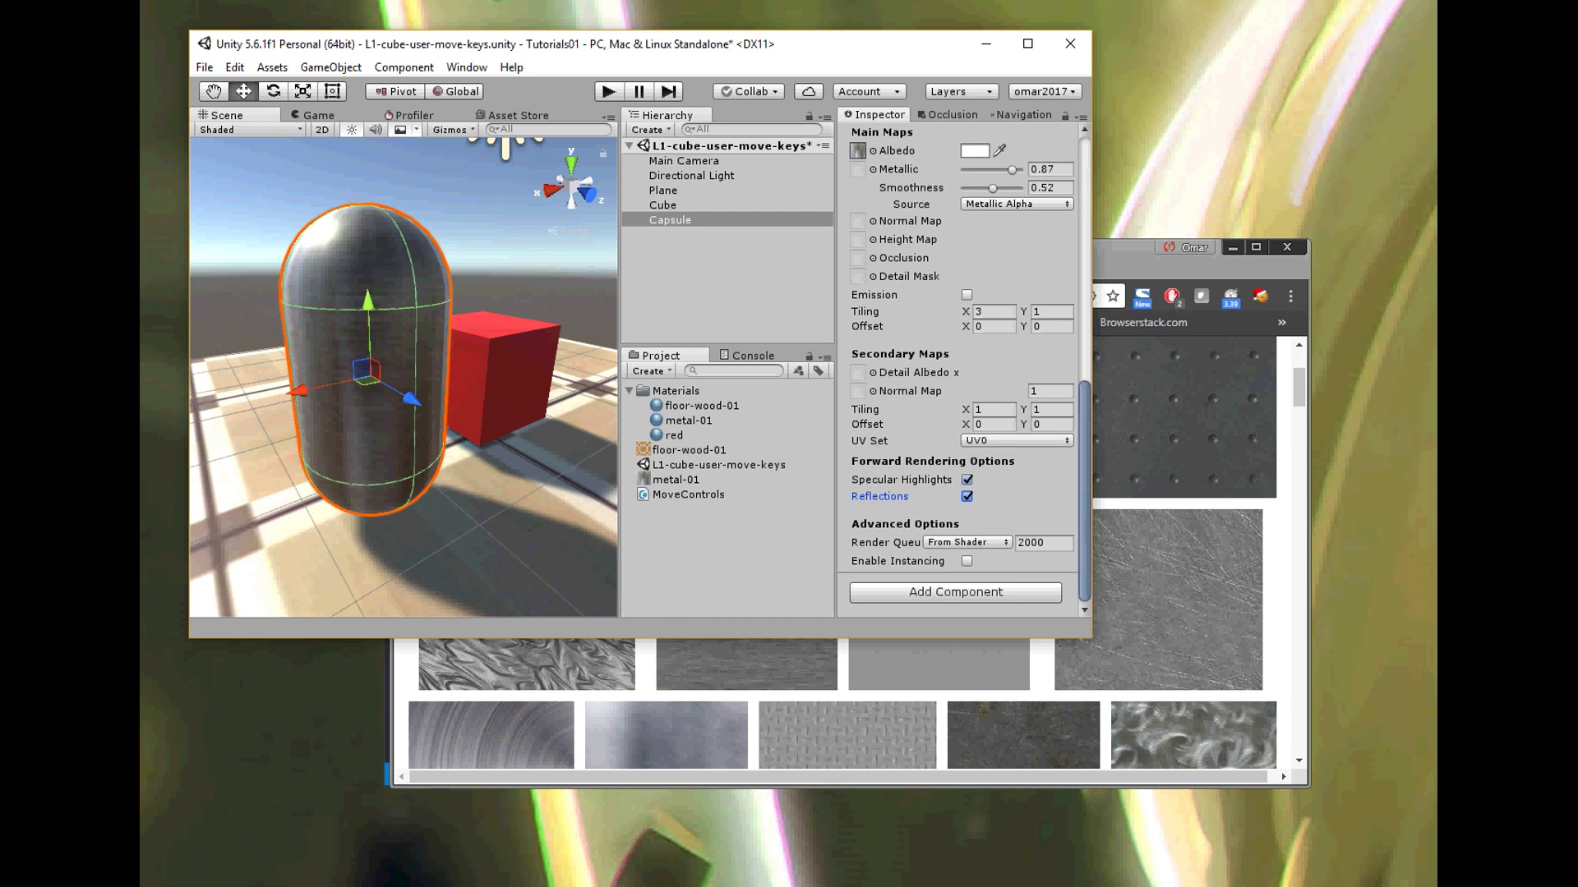
# Step: Select the cube and run the scene in play mode
pyautogui.scroll(10, 903, 337)
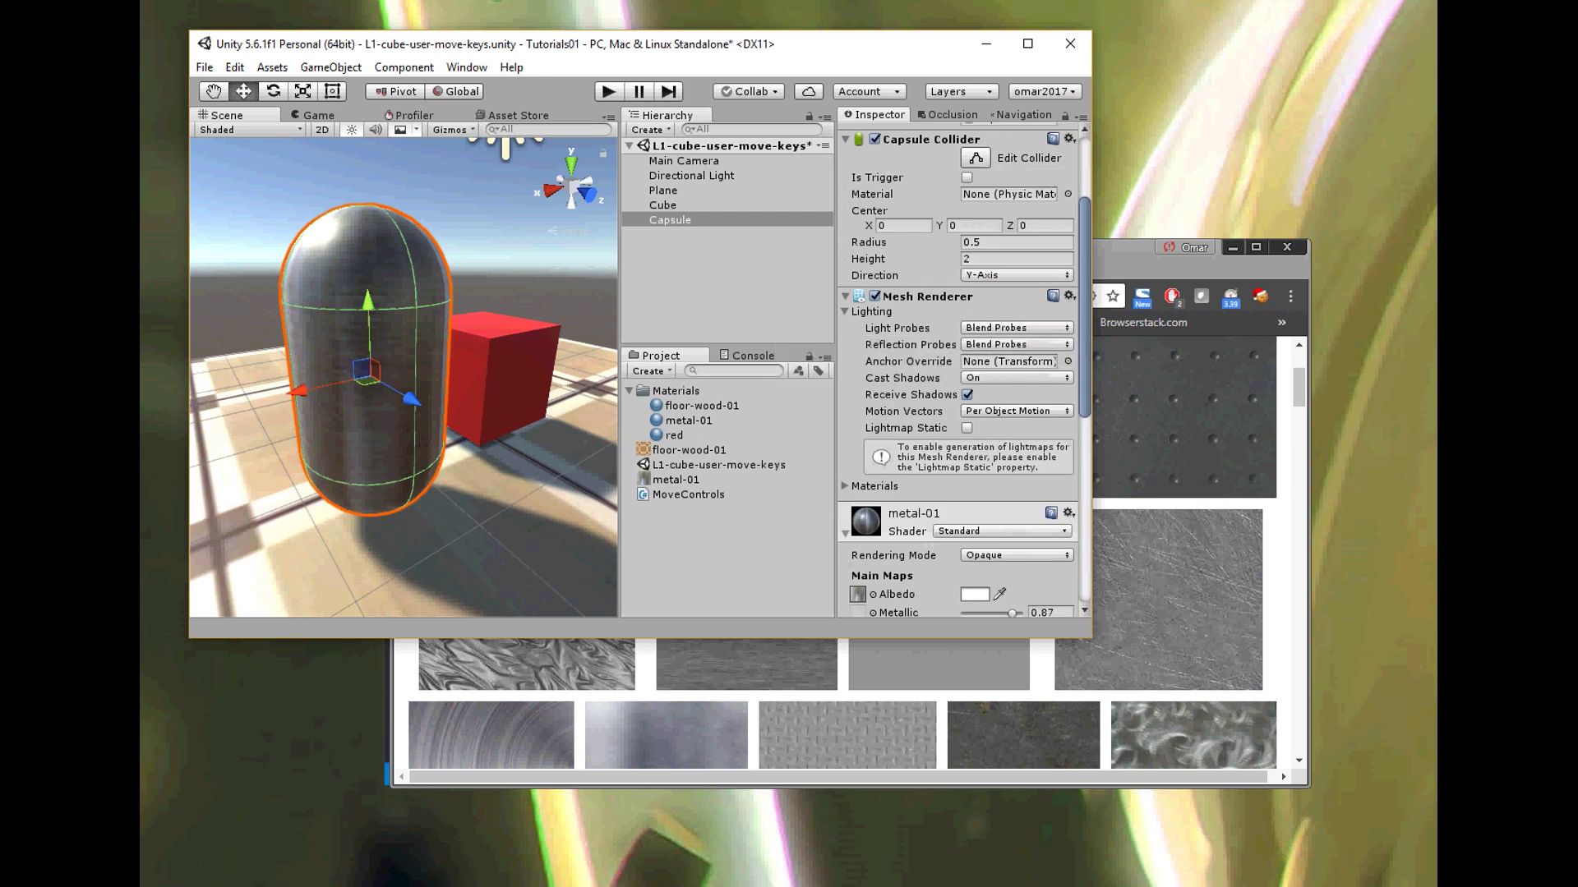
pyautogui.scroll(-5, 403, 378)
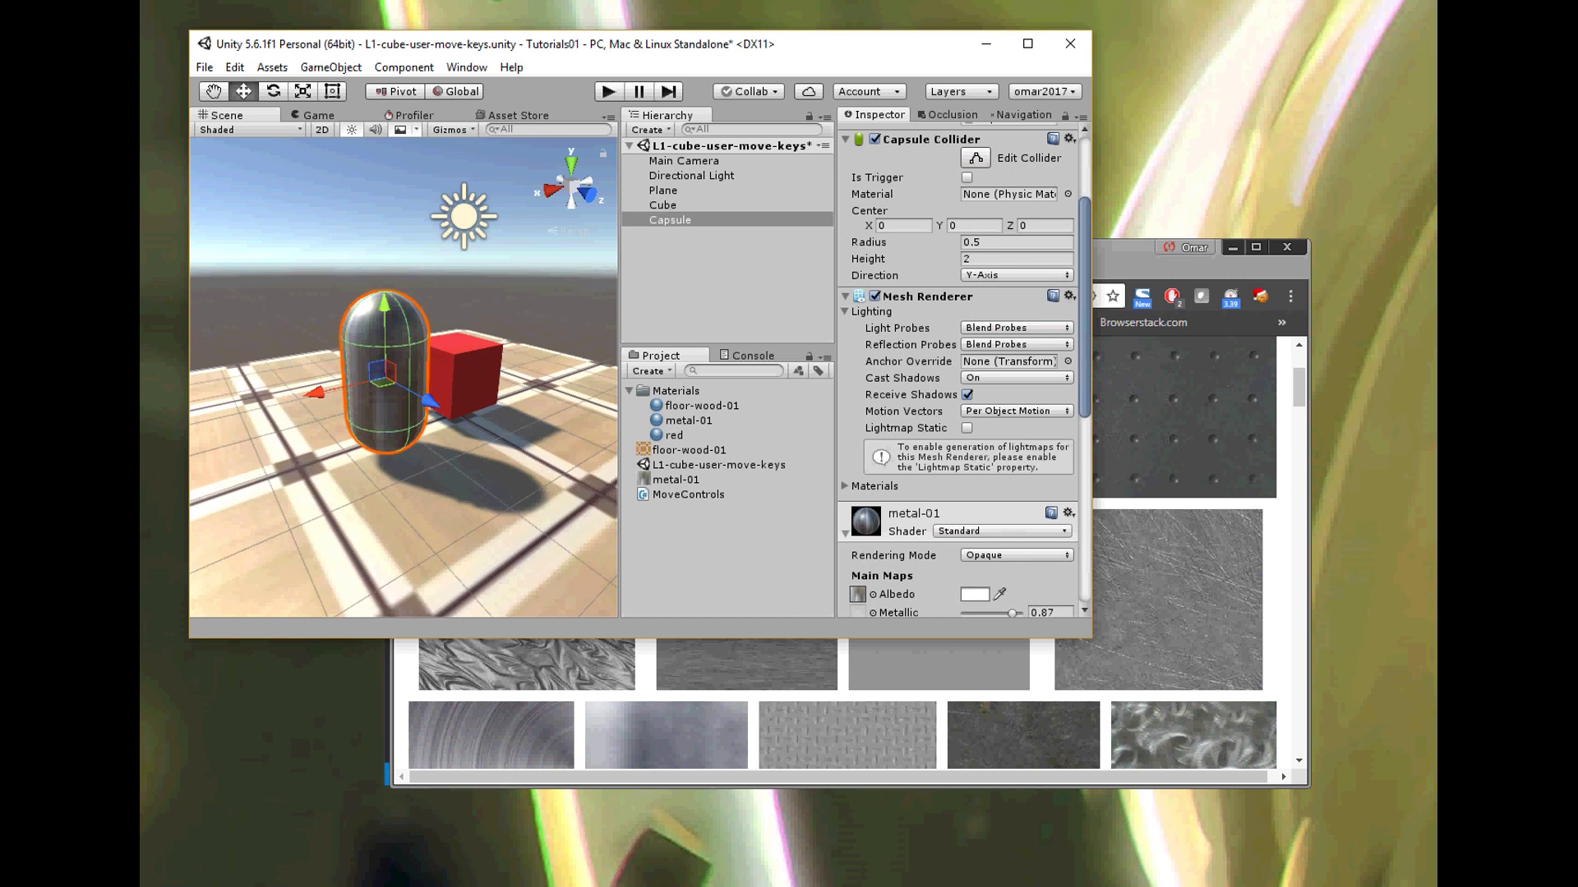
pyautogui.click(662, 205)
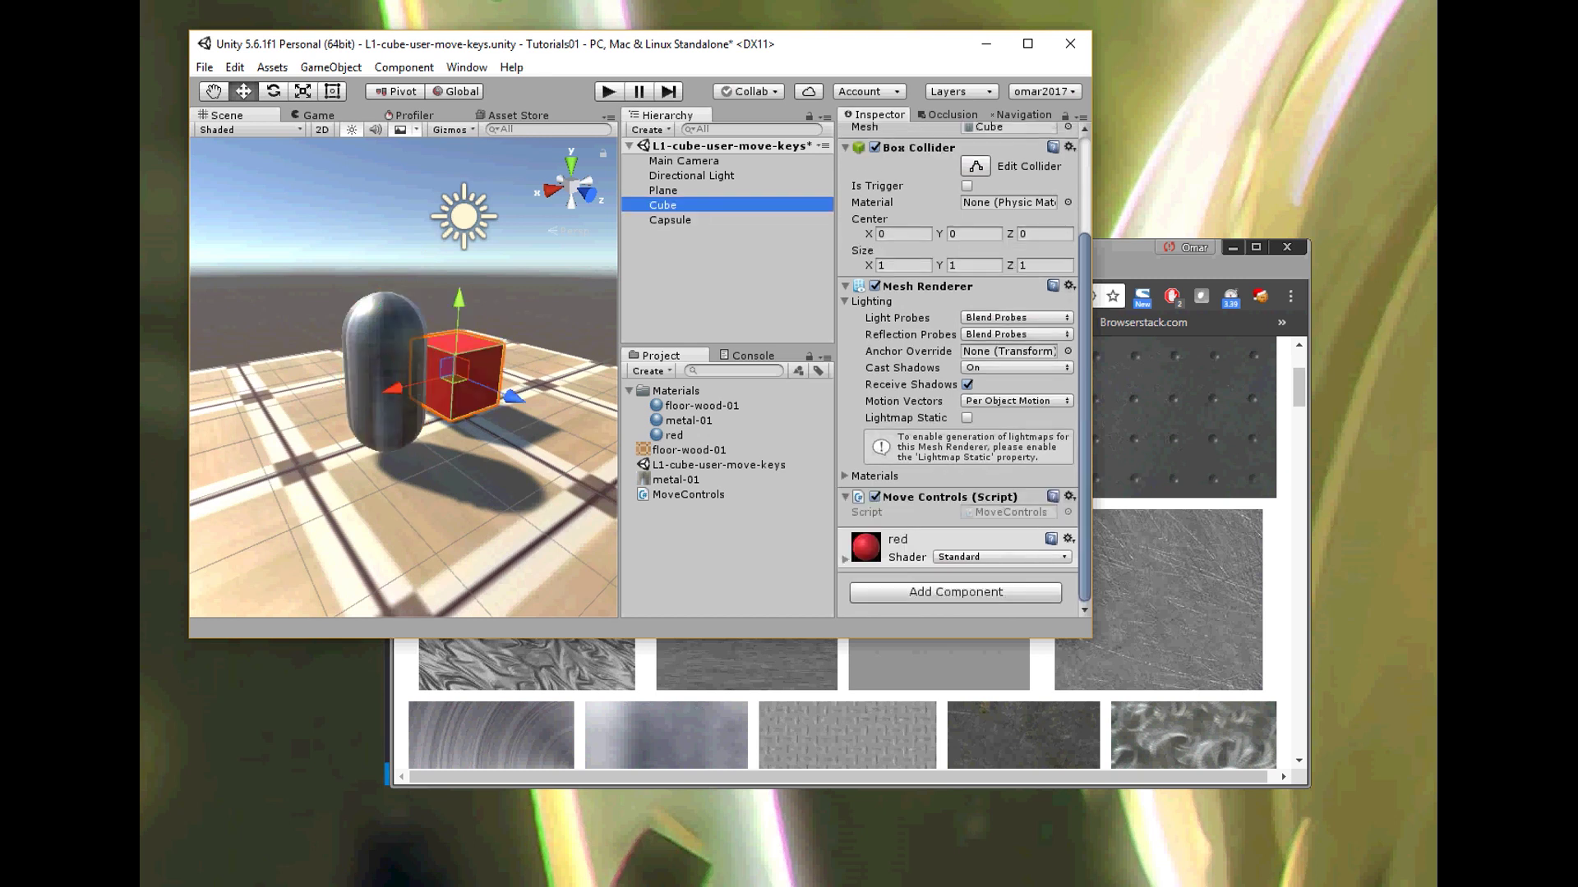
pyautogui.hotkey('ctrl', 'p')
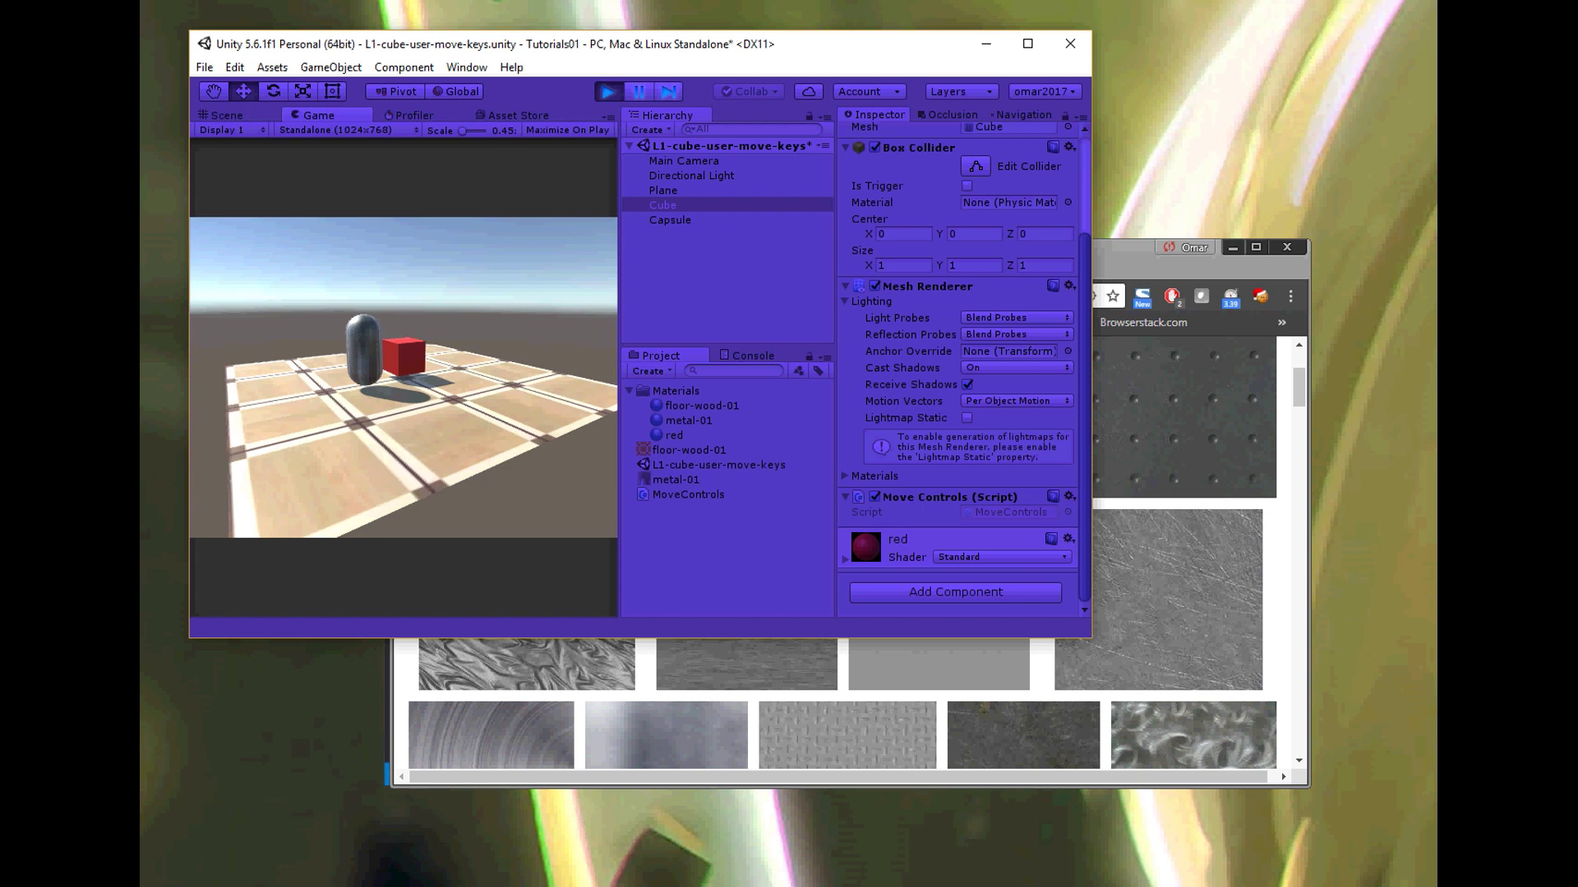
# Step: Test the cube's movement forward, backward and sideways around and through the capsule, and stop play mode
pyautogui.press('Up')
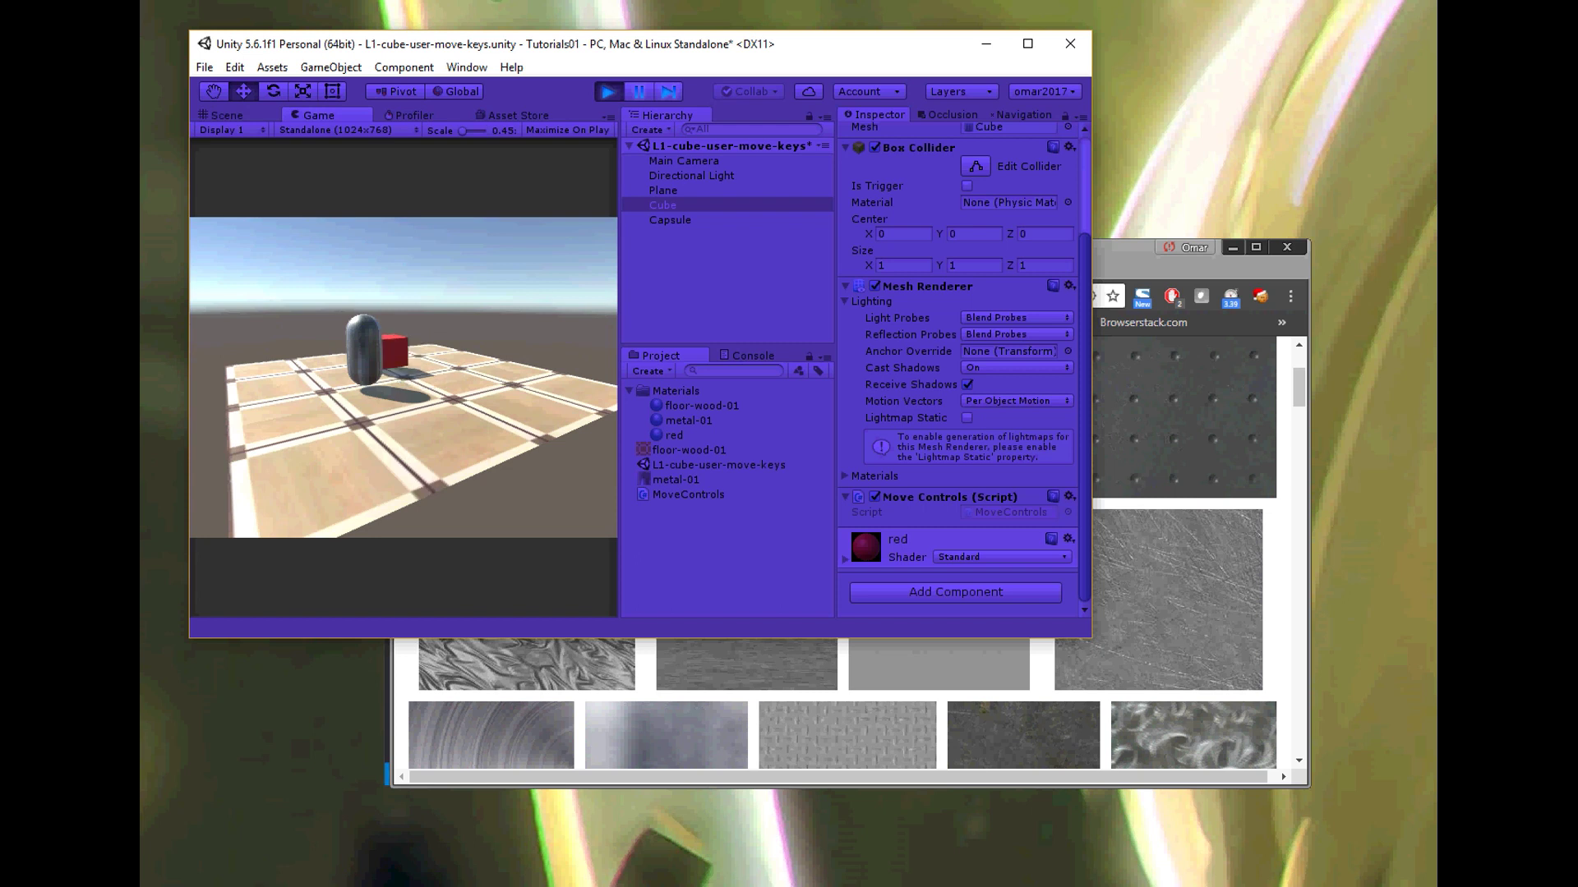
pyautogui.press('Down')
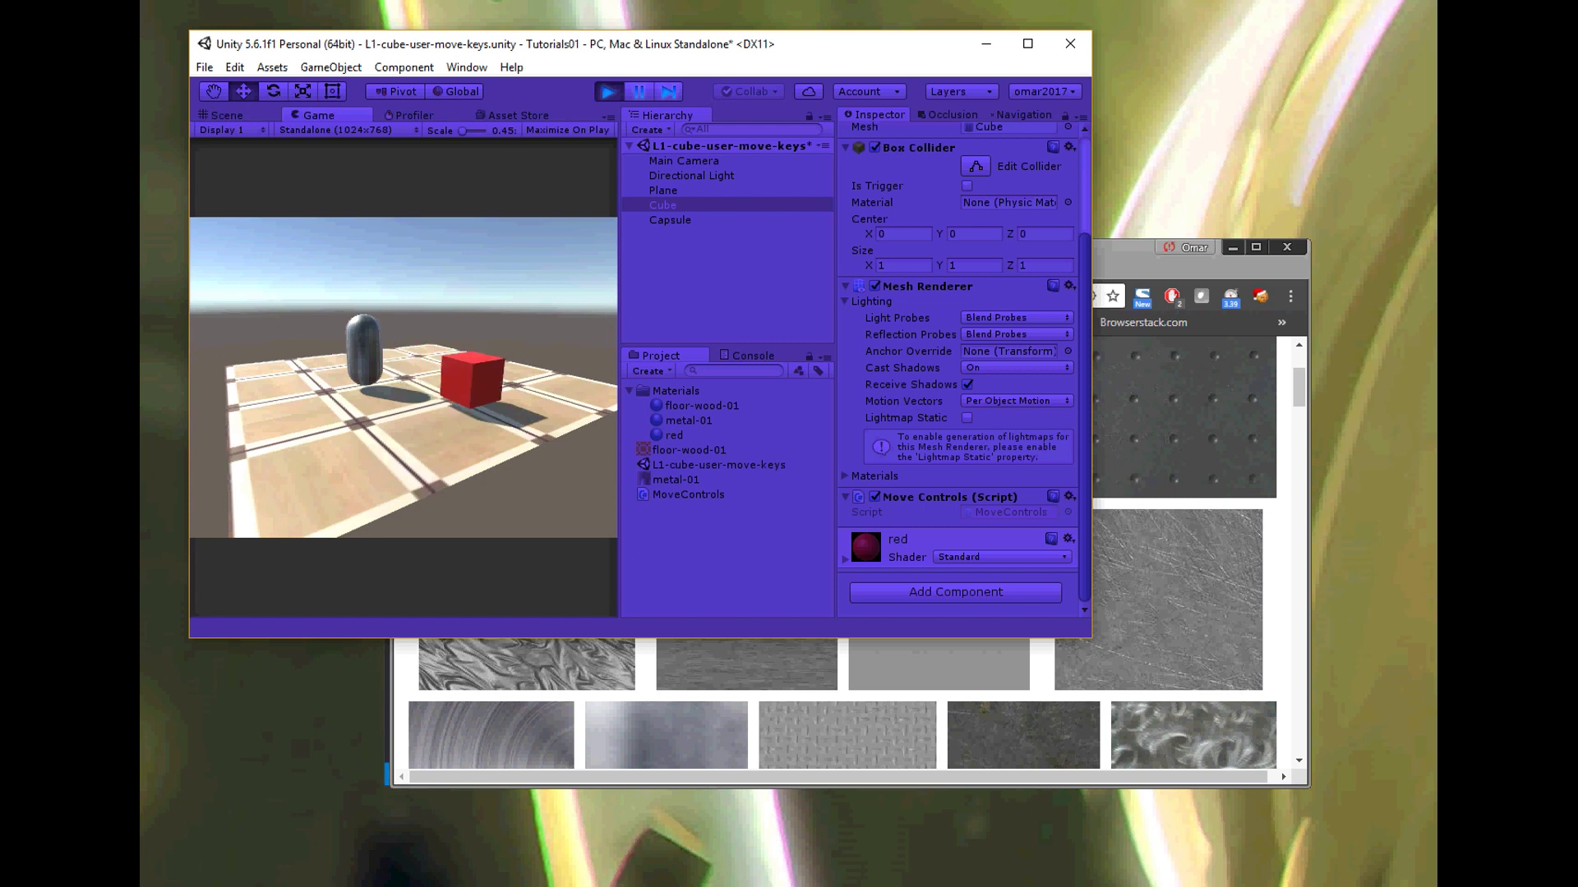
pyautogui.press('Left')
pyautogui.press('Left')
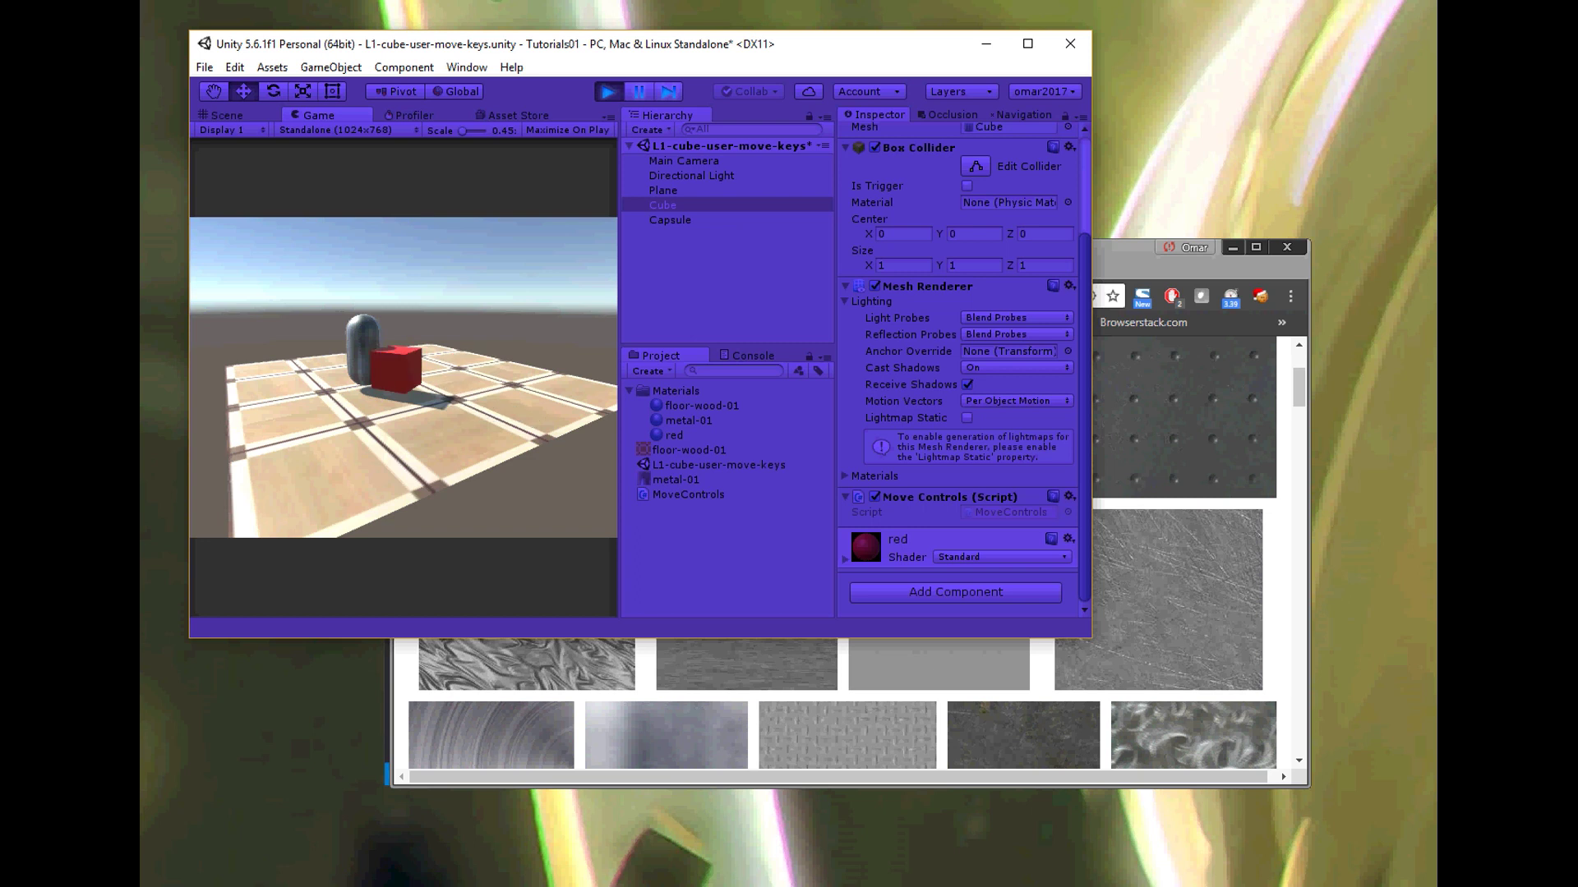
pyautogui.press('Left')
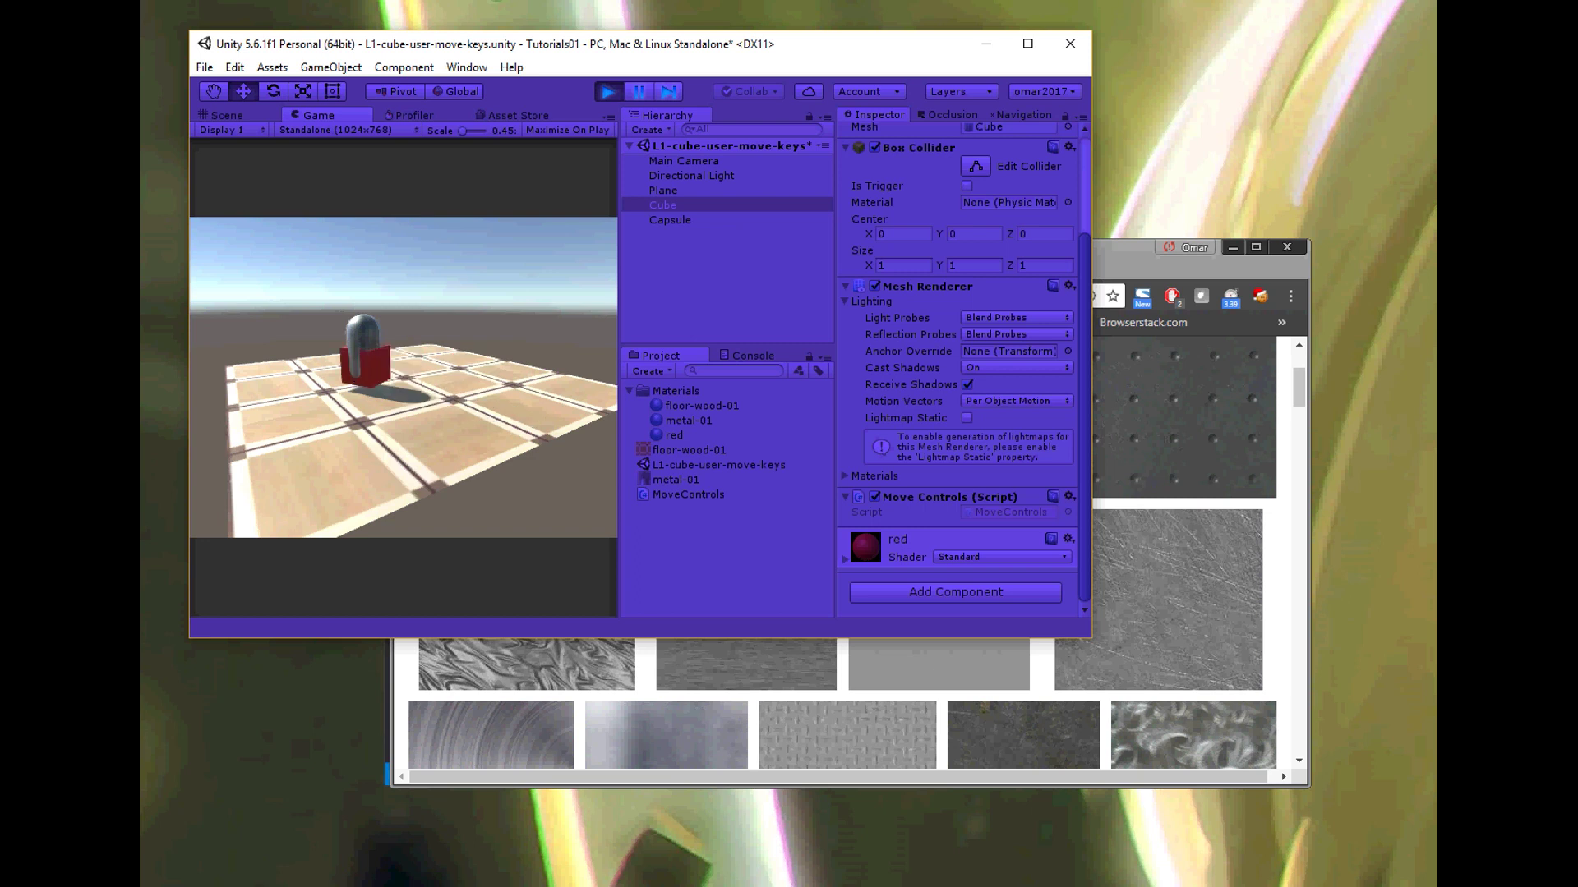
pyautogui.press('Right')
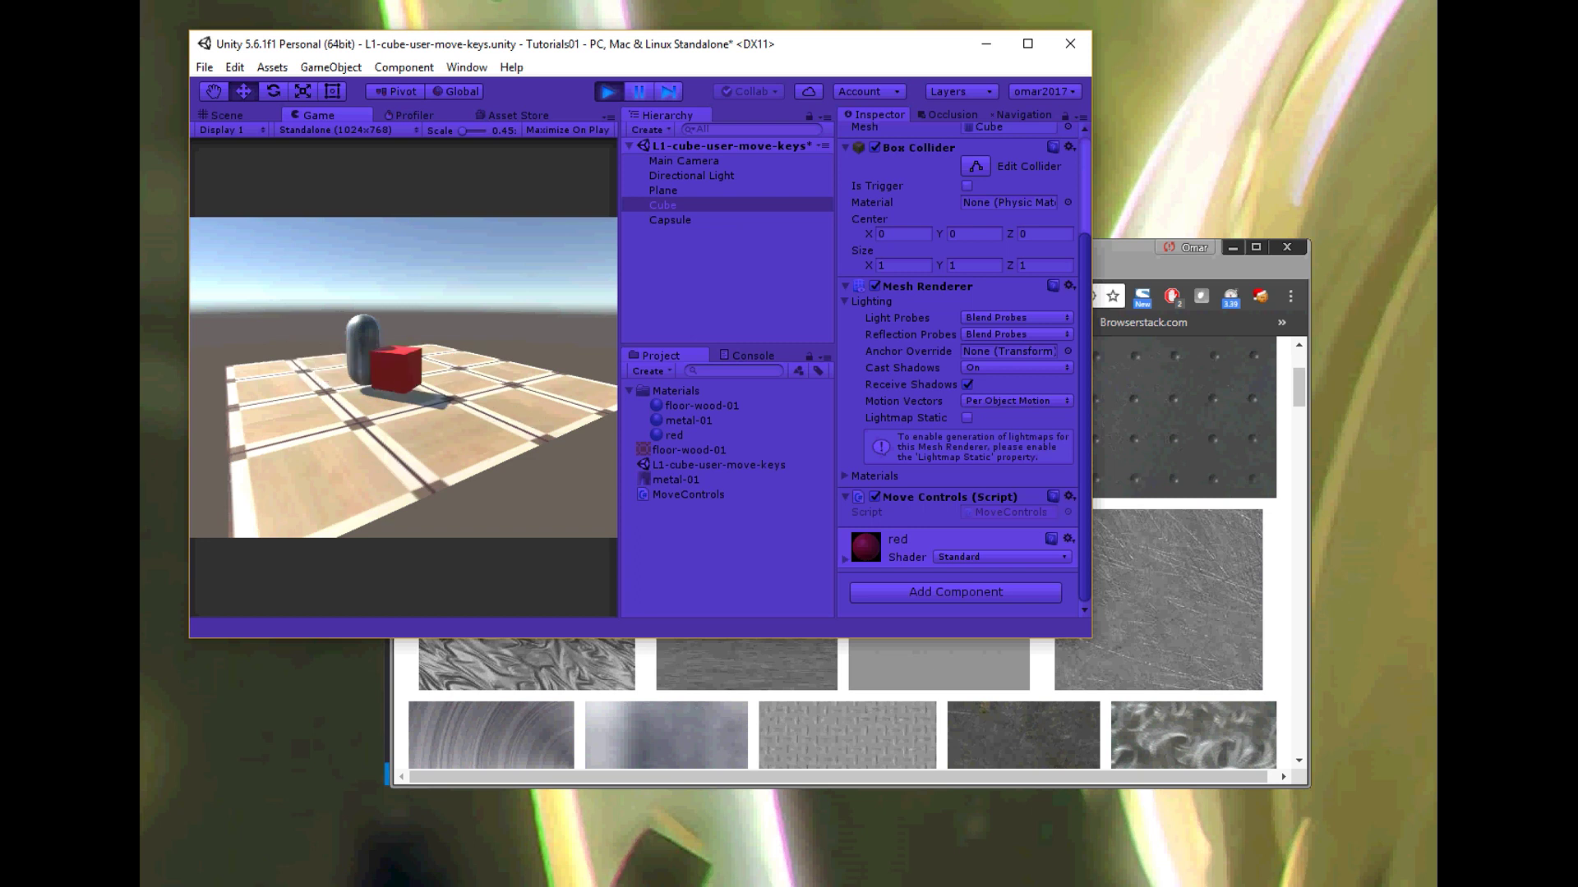
pyautogui.press('Left')
pyautogui.press('Right')
pyautogui.press('Left')
pyautogui.press('Right')
pyautogui.press('Right')
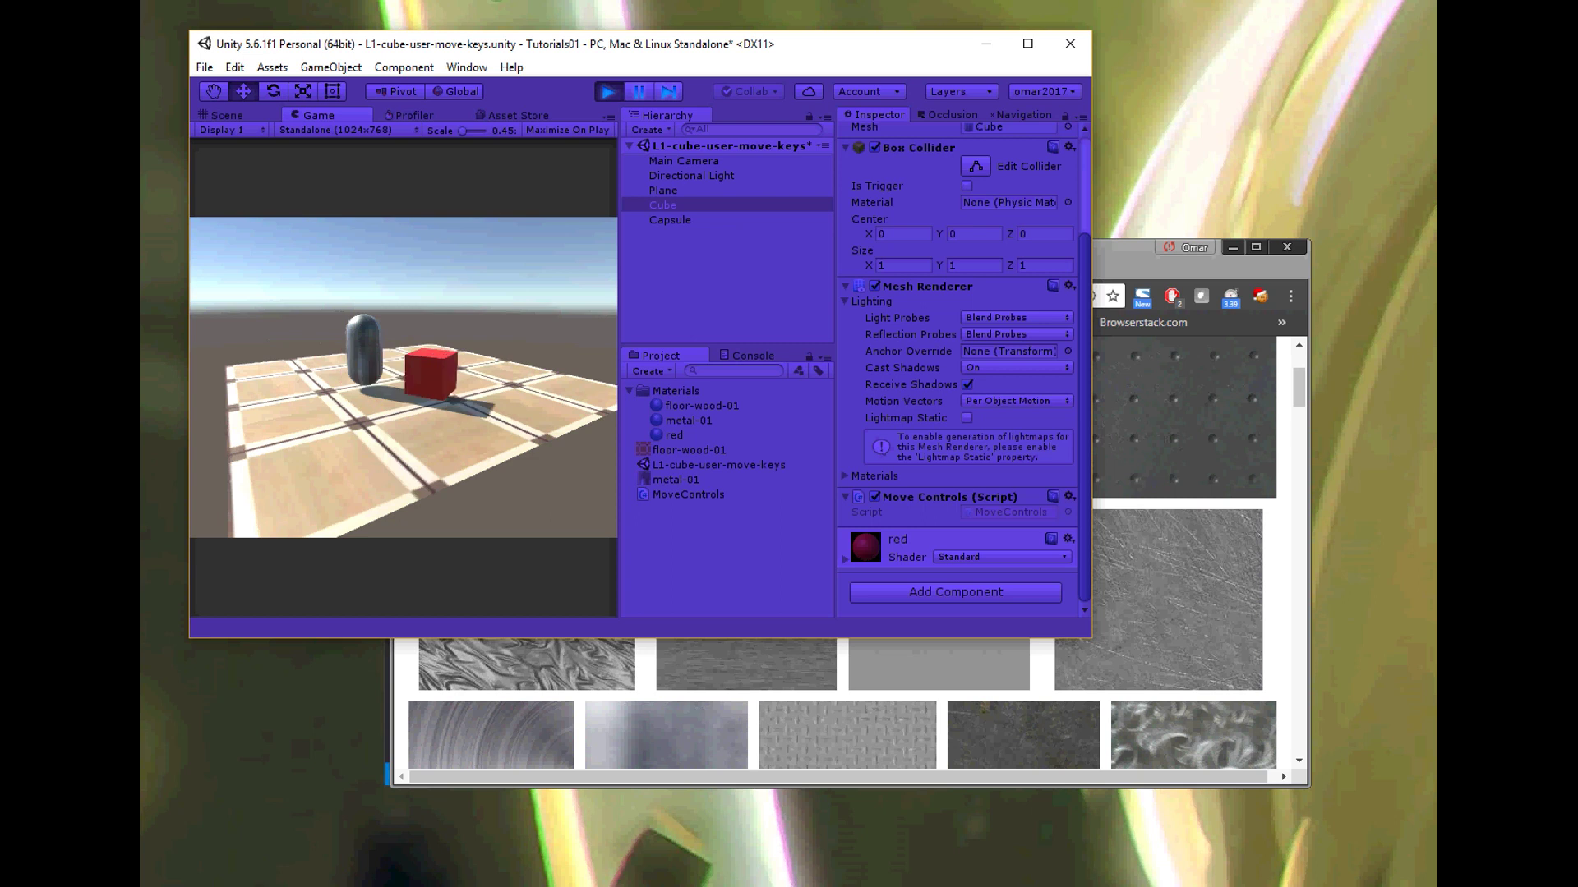
pyautogui.press('Down')
pyautogui.press('Down')
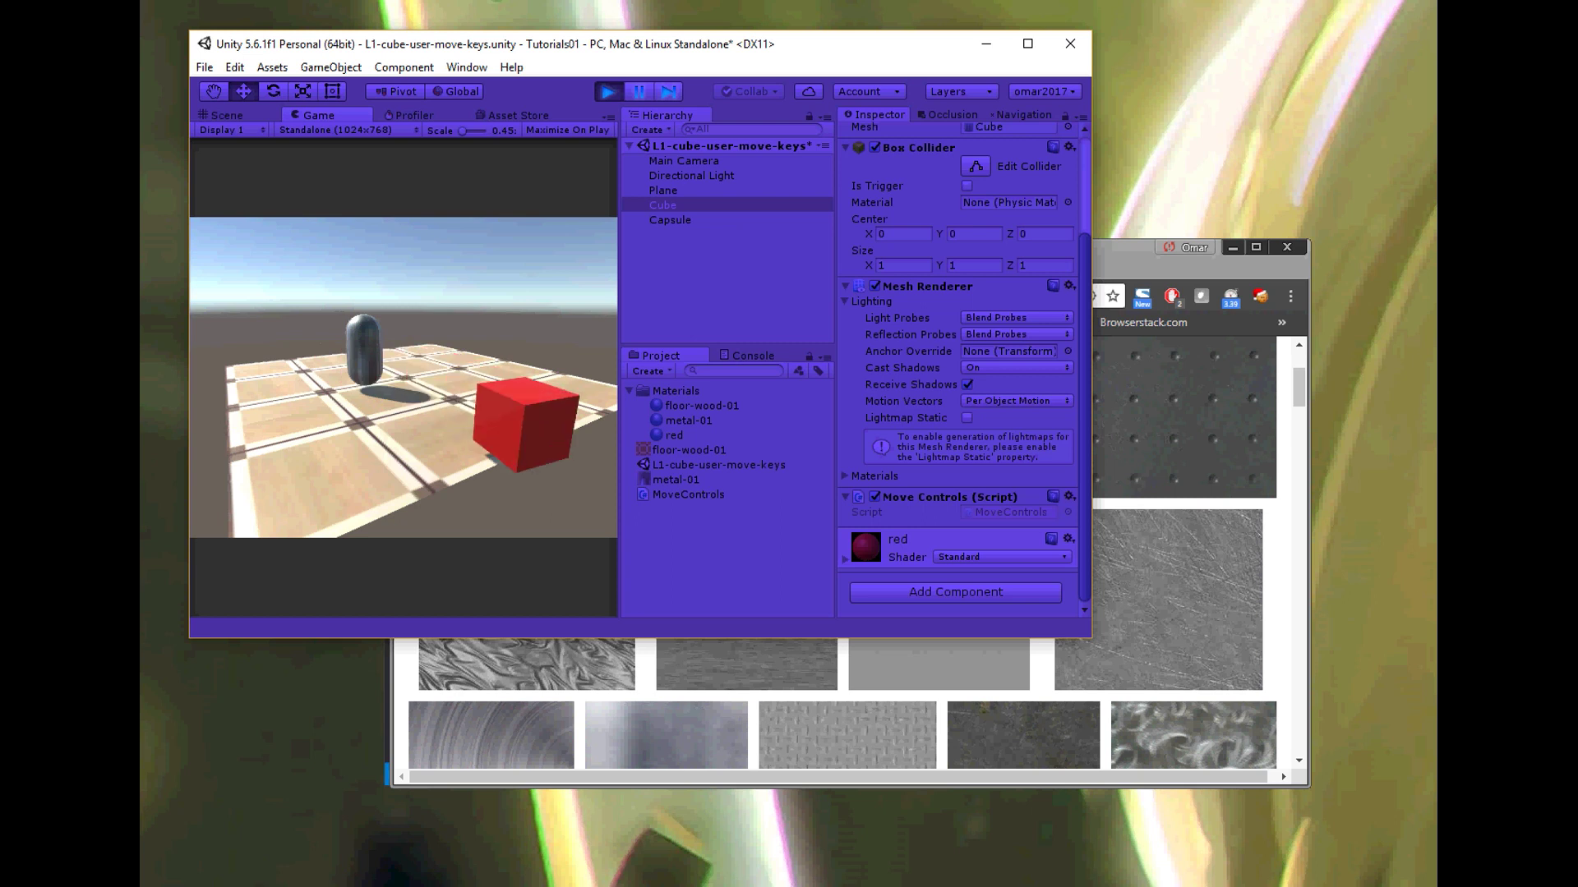
pyautogui.press('Up')
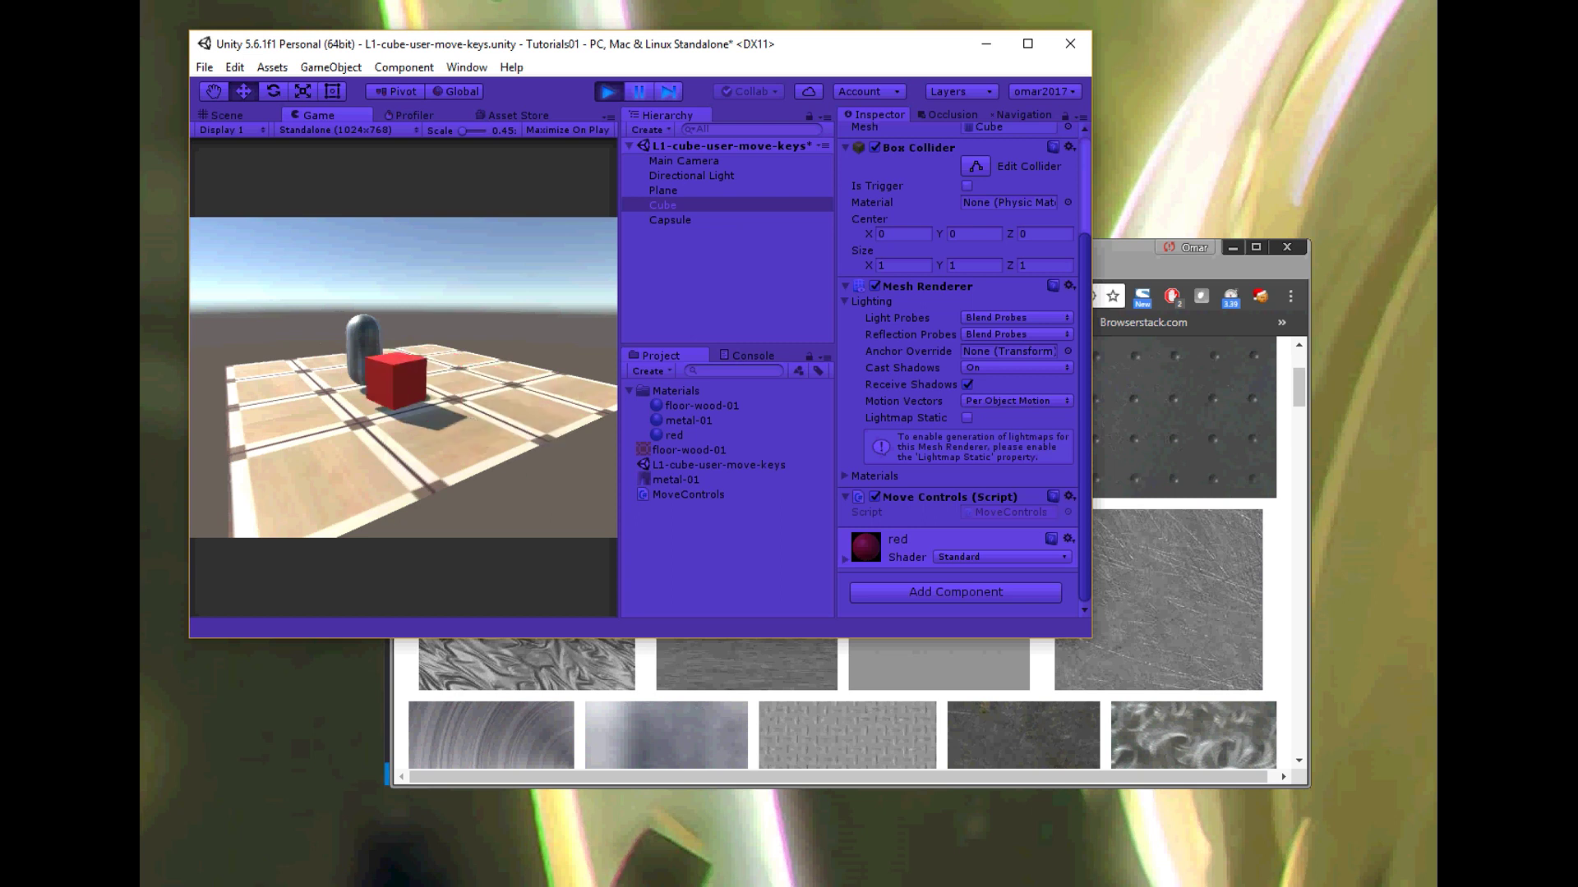
pyautogui.press('Down')
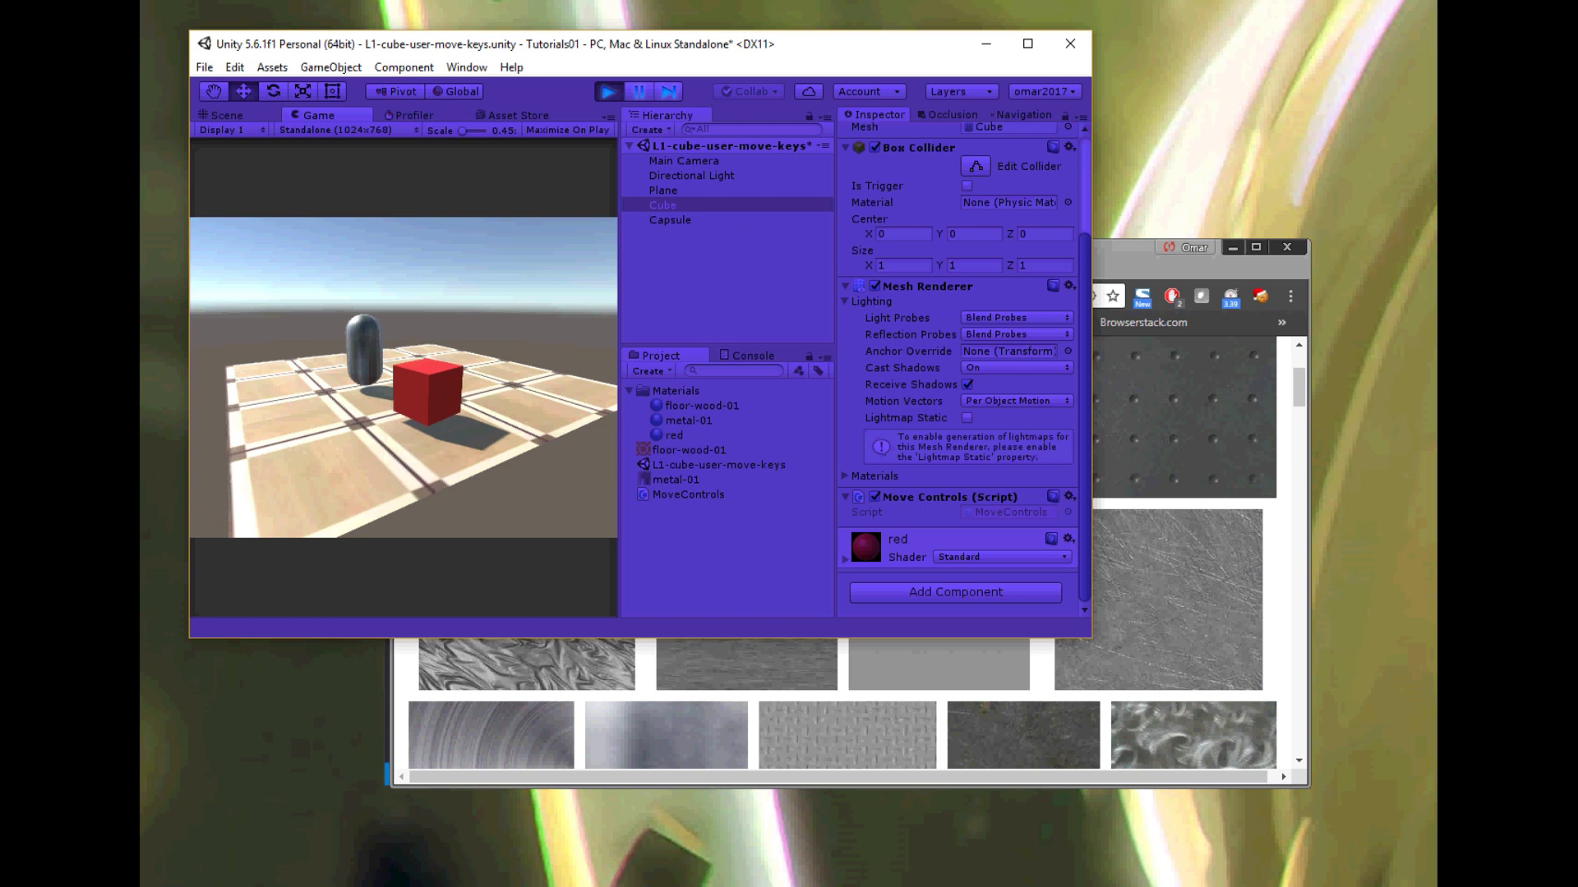
pyautogui.hotkey('ctrl', 'p')
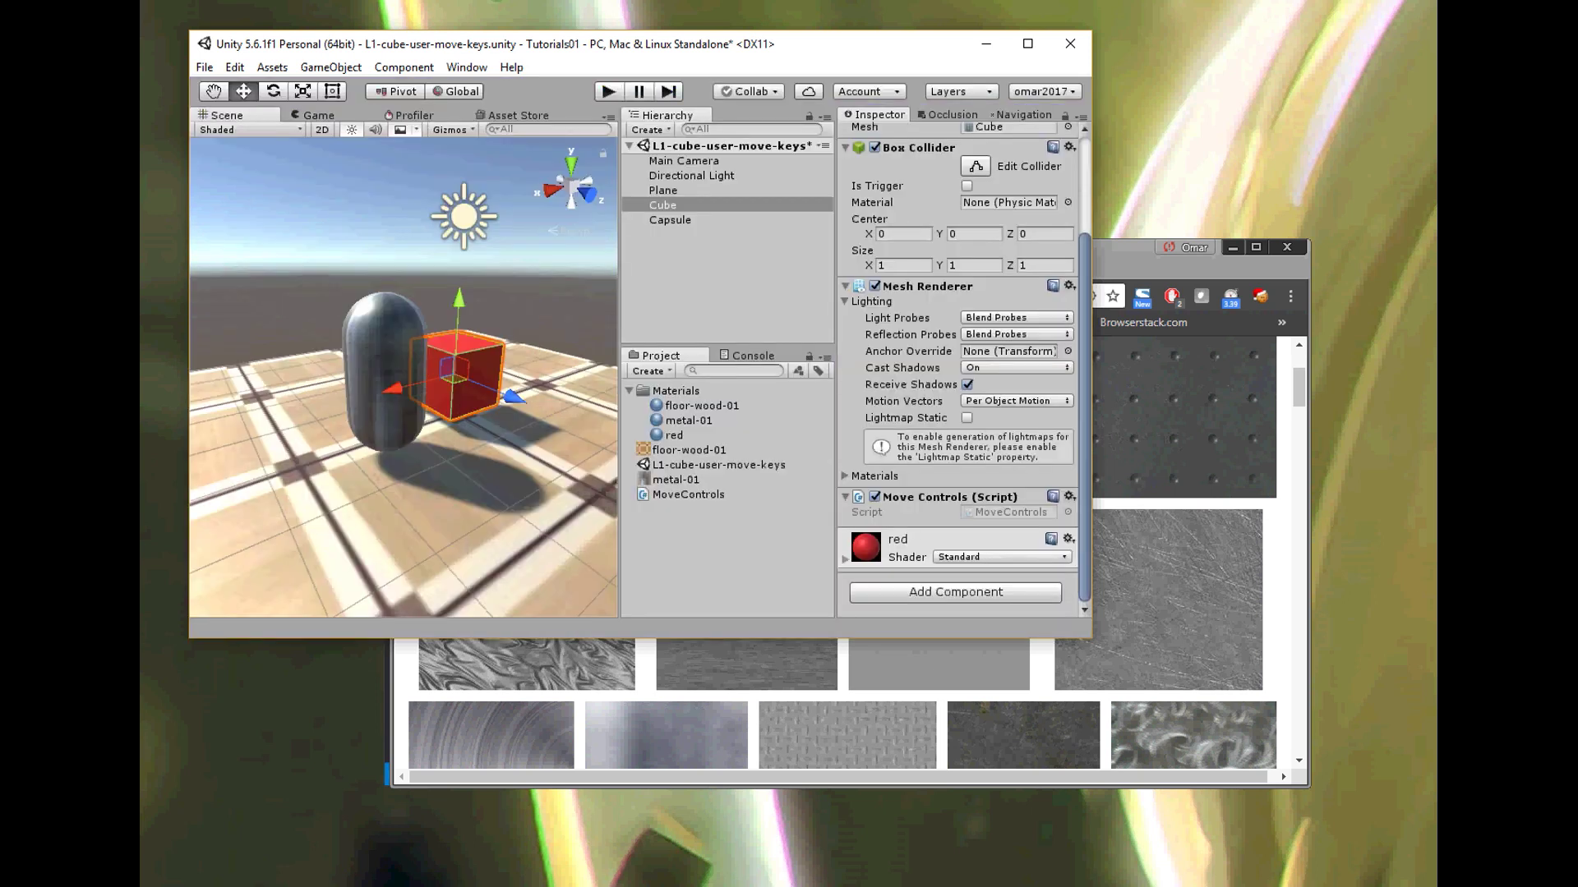
pyautogui.hotkey('alt', 'Tab')
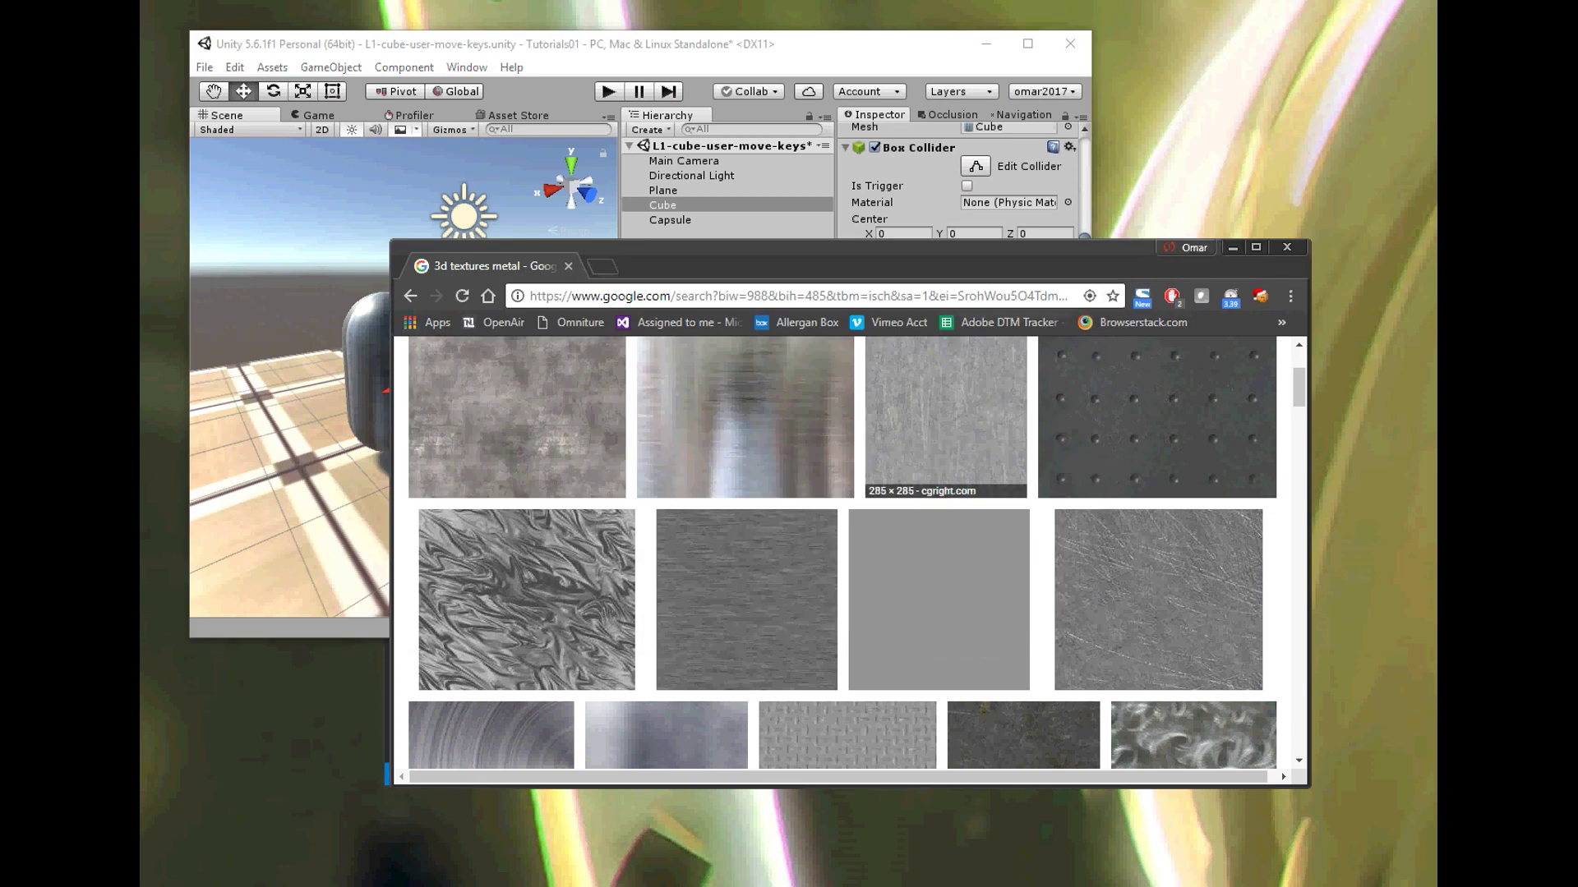
pyautogui.hotkey('alt', 'Tab')
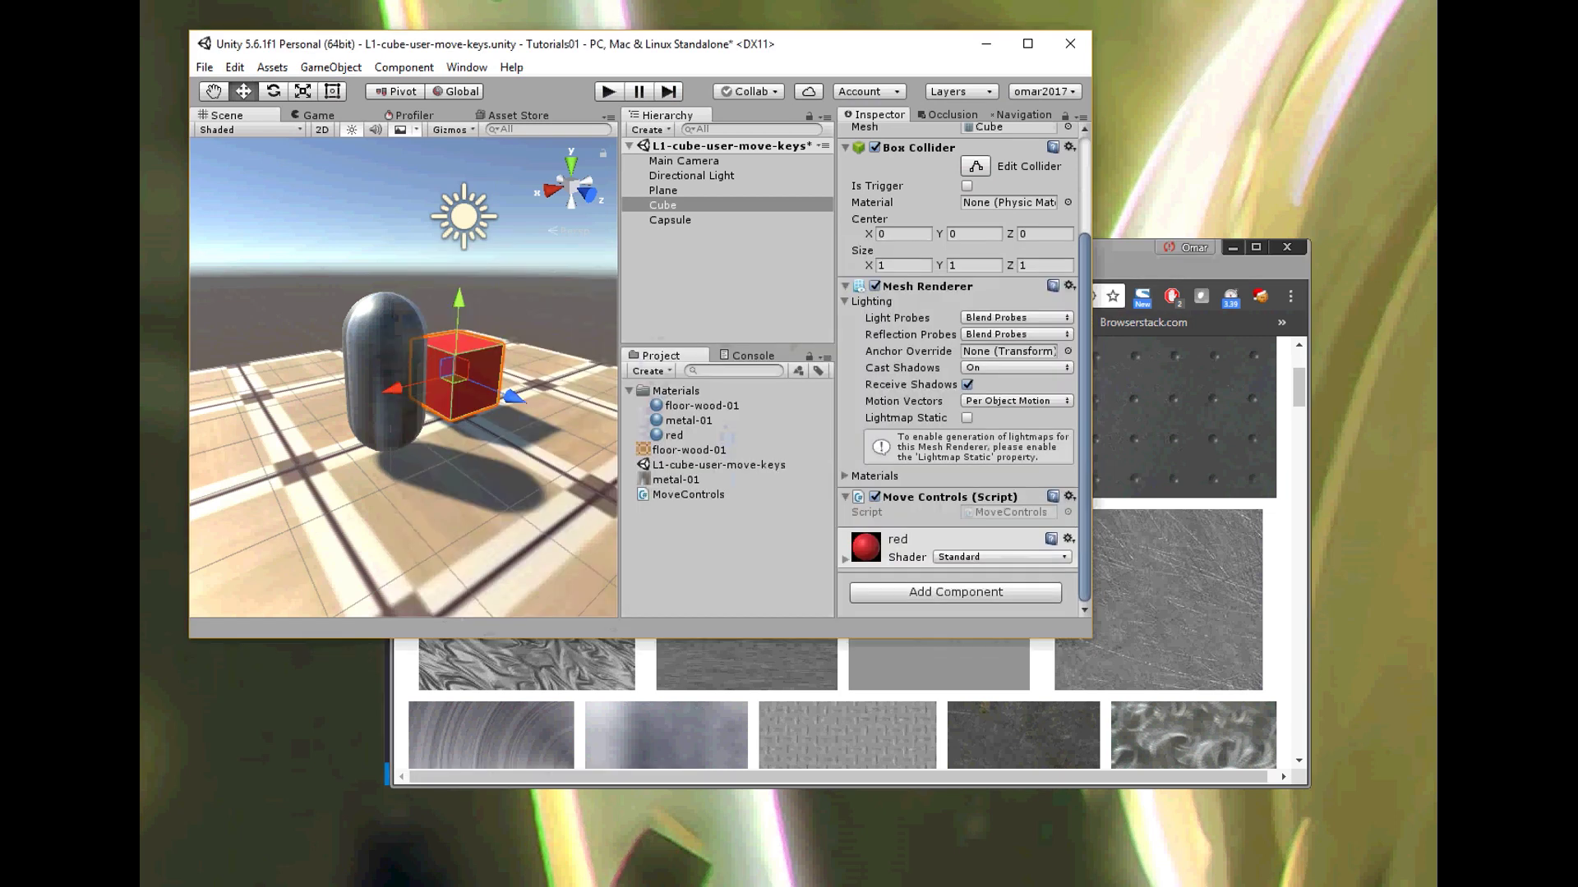